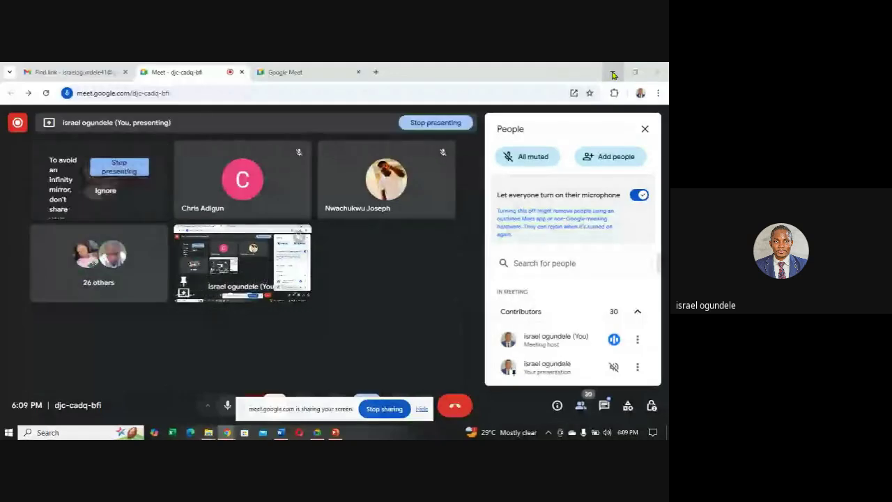
# - Minimize the Google Meet and PowerPoint windows to reveal the desktop
pyautogui.click(613, 73)
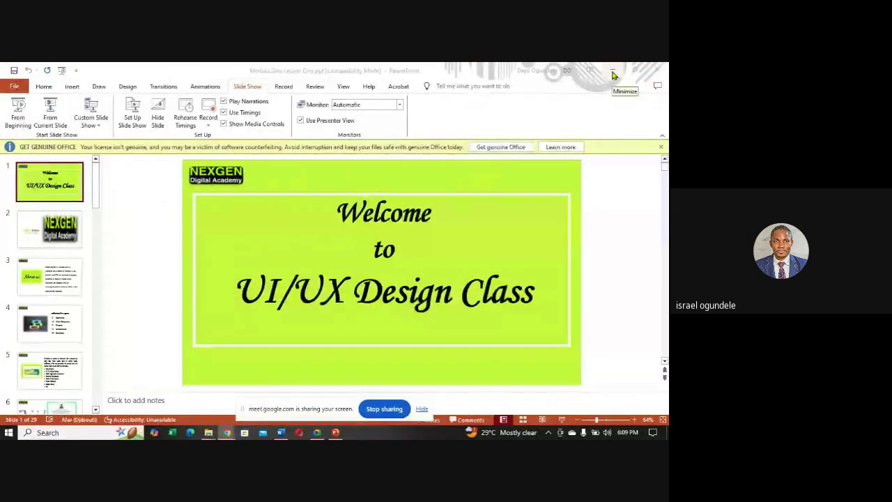
pyautogui.click(613, 72)
pyautogui.click(613, 73)
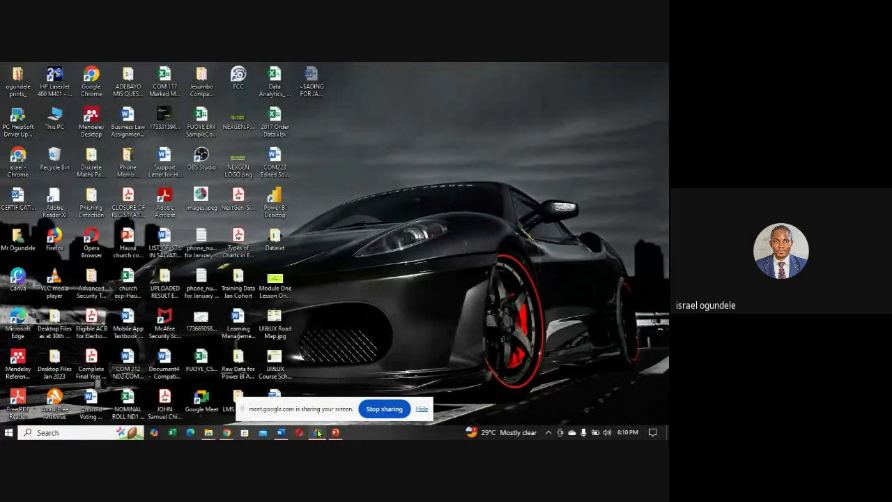
# - Check the Google Meet call, then return to the desktop and start Power BI Desktop
pyautogui.moveTo(318, 433)
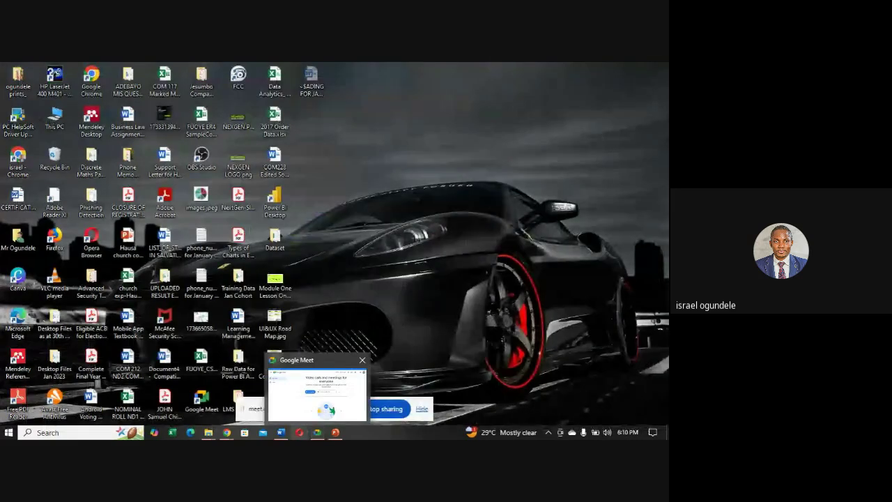
pyautogui.moveTo(227, 433)
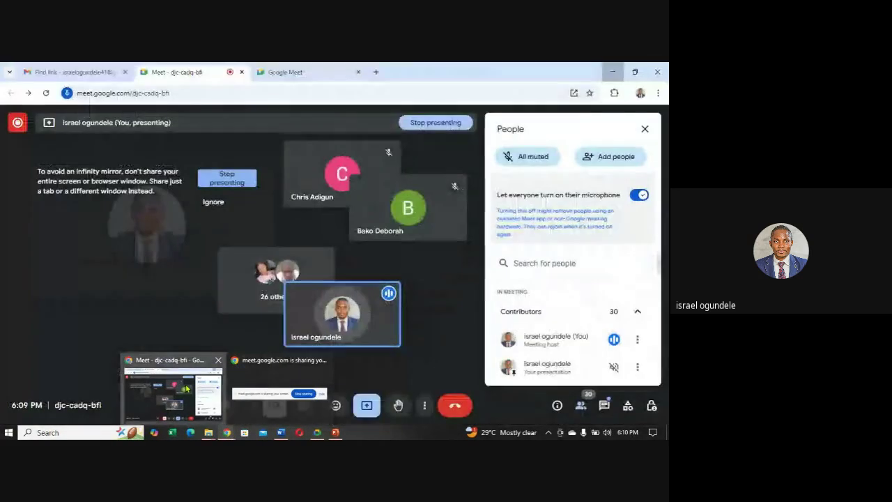
pyautogui.click(186, 388)
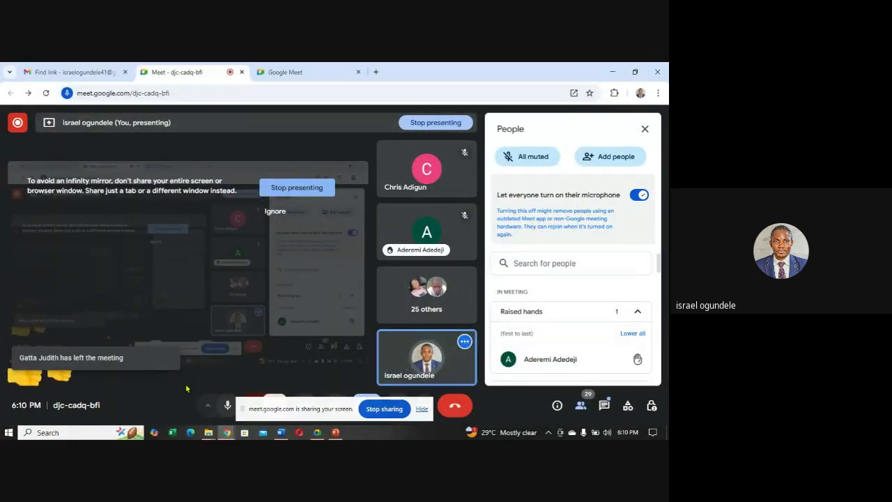
pyautogui.click(611, 72)
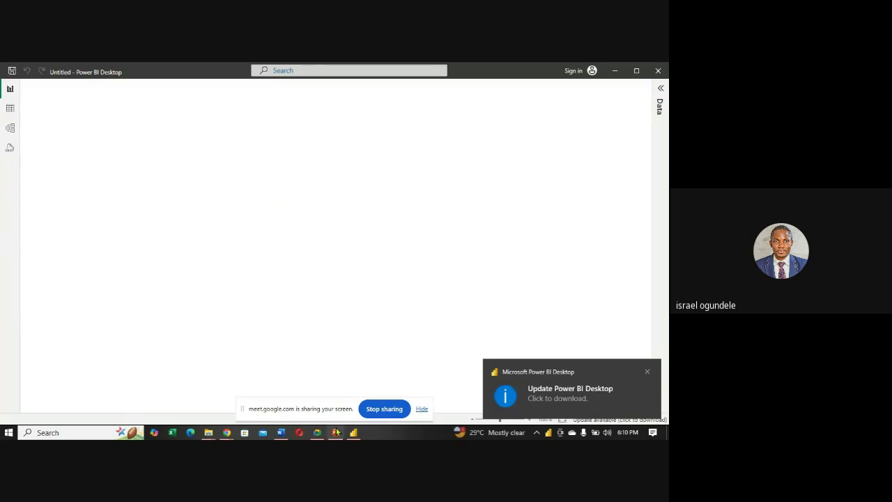
# - Switch to the Google Meet call and admit everyone waiting to join
pyautogui.moveTo(336, 433)
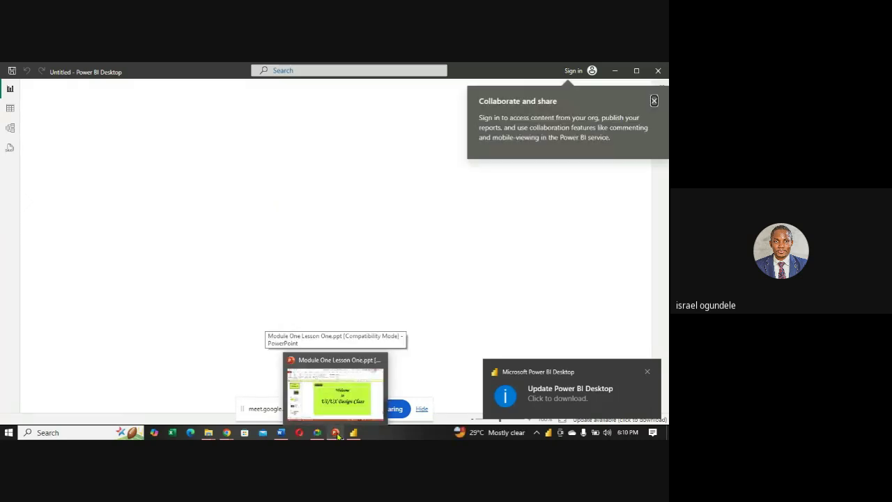
pyautogui.moveTo(299, 433)
pyautogui.moveTo(228, 436)
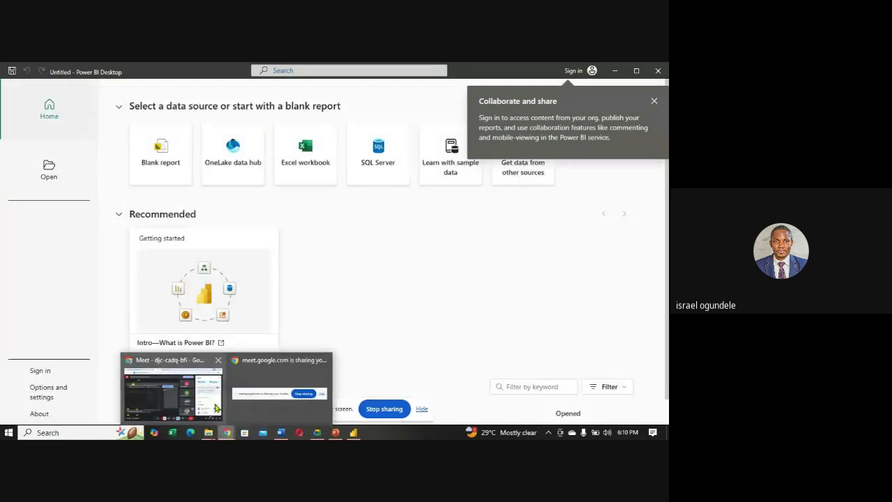
pyautogui.click(173, 390)
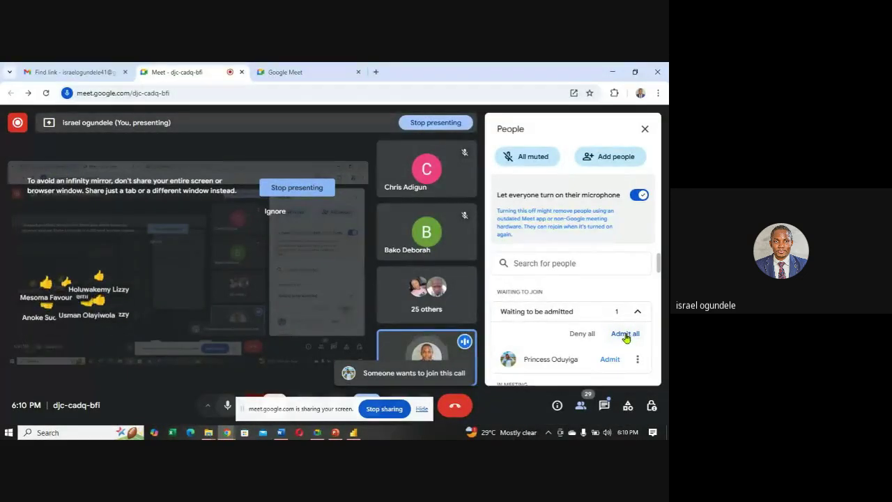
pyautogui.click(625, 334)
pyautogui.click(384, 292)
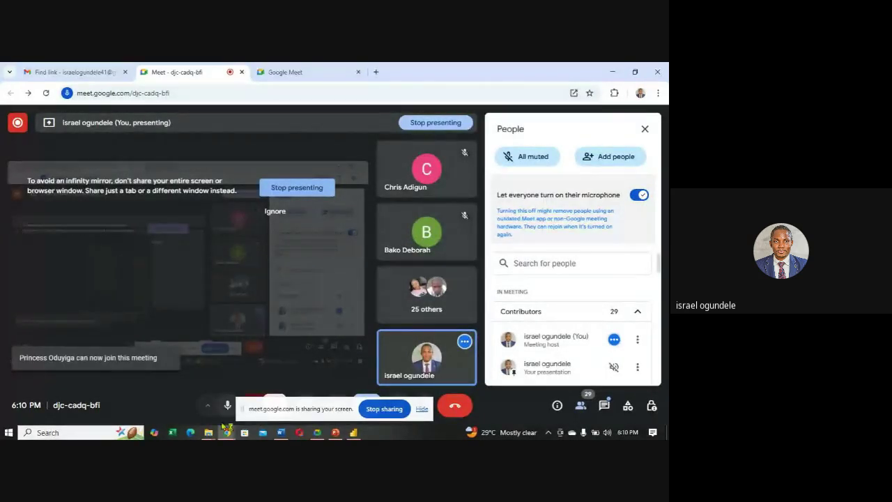
# - Switch to Power BI Desktop, dismiss the Collaborate and share tip, and start a blank report
pyautogui.moveTo(226, 430)
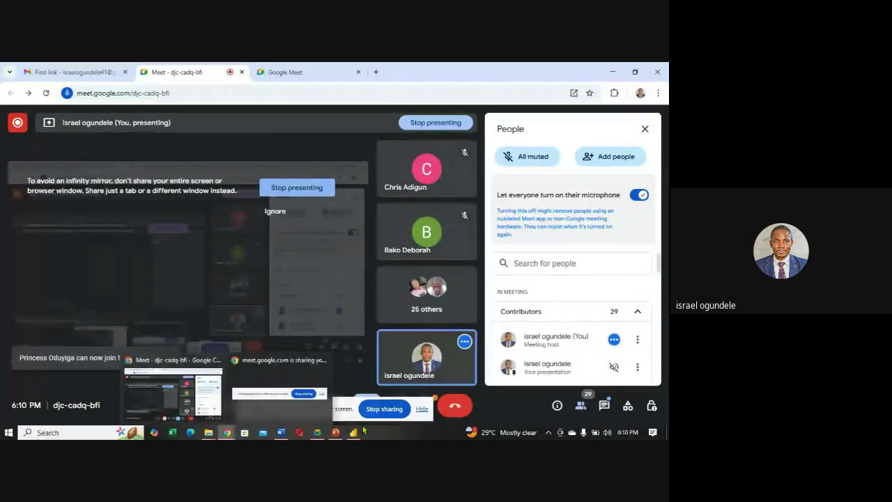
pyautogui.click(354, 432)
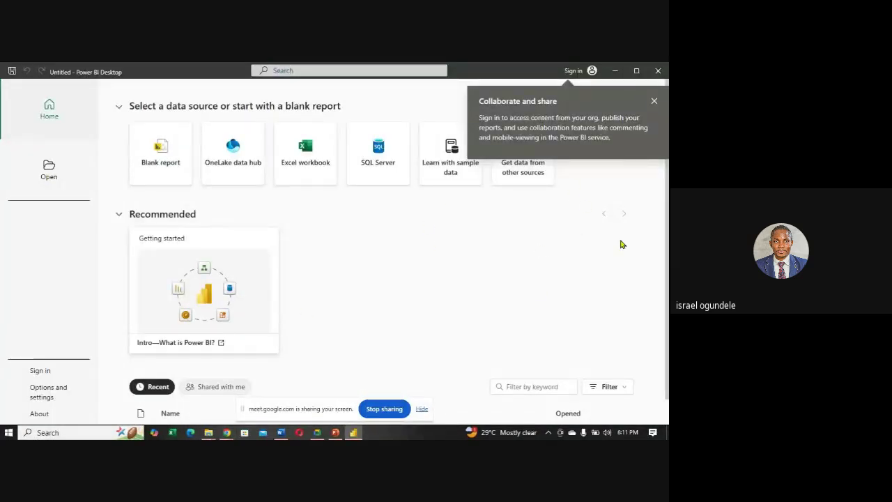
pyautogui.click(655, 101)
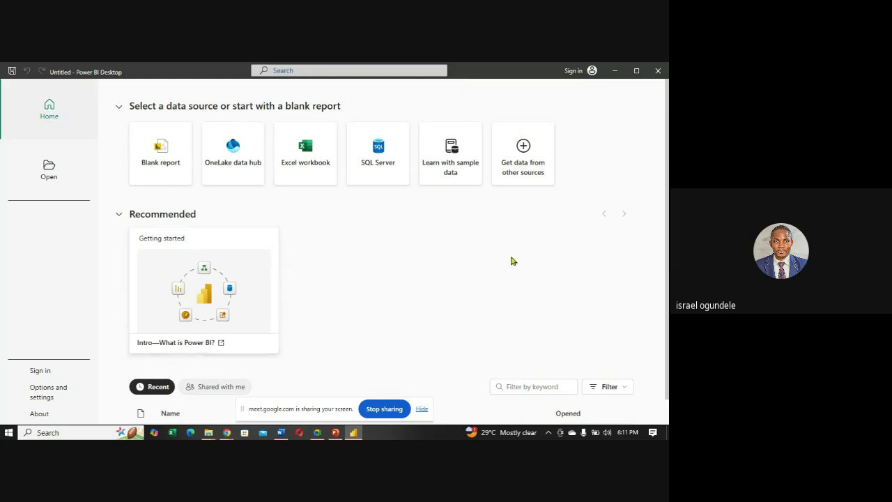
pyautogui.click(159, 151)
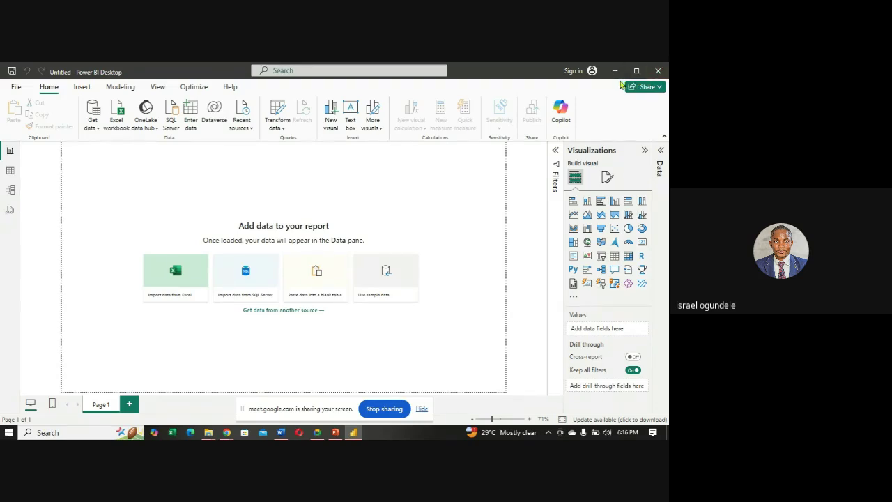
# - Minimize Power BI, admit all waiting participants in the Google Meet call, and return to the desktop
pyautogui.click(614, 72)
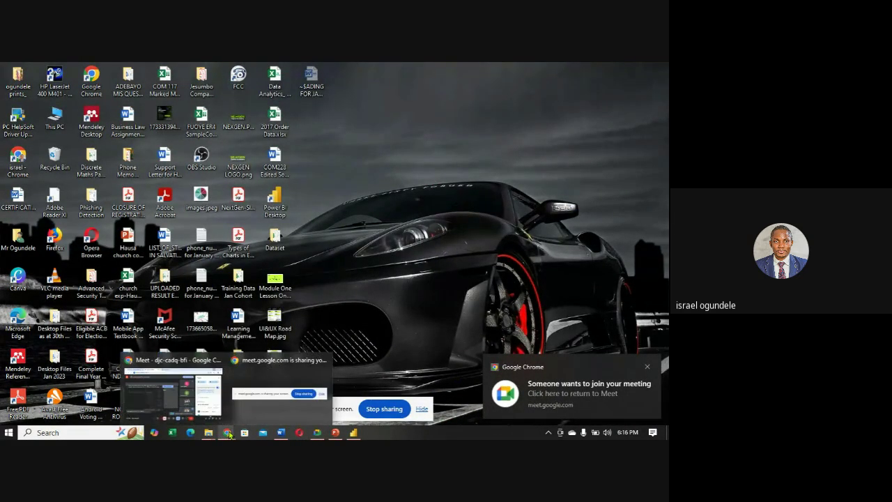
pyautogui.click(171, 380)
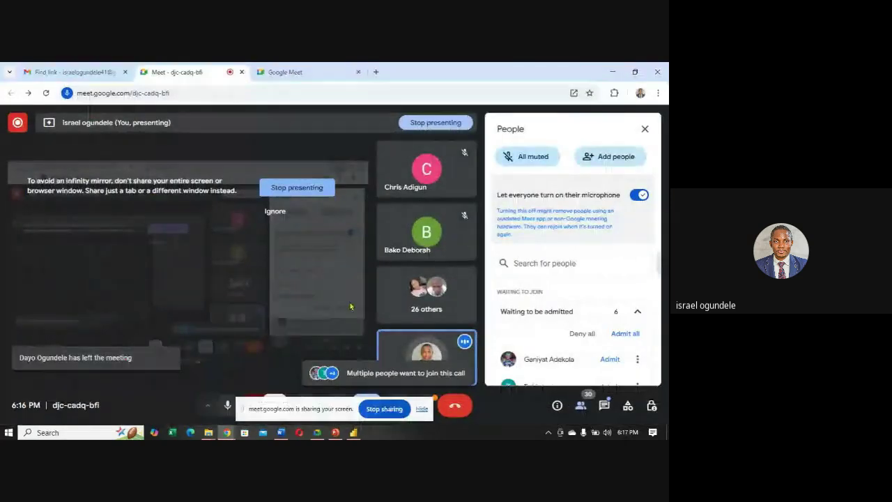
pyautogui.click(624, 334)
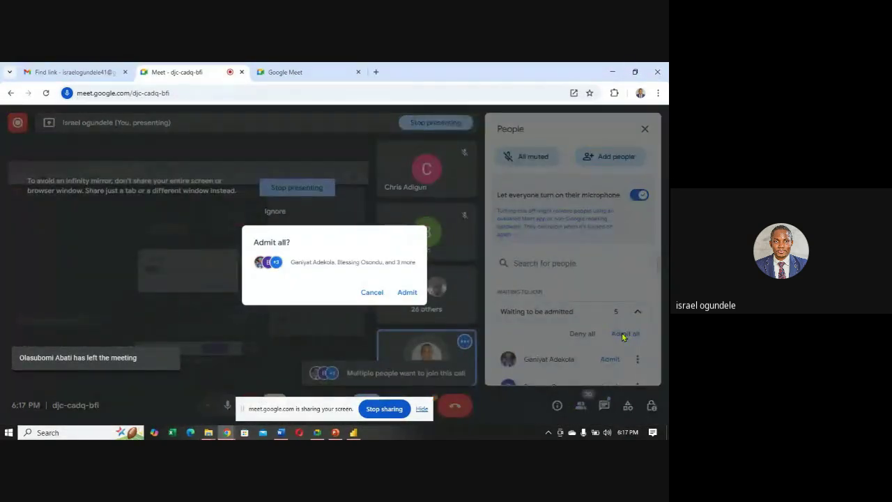
pyautogui.click(407, 292)
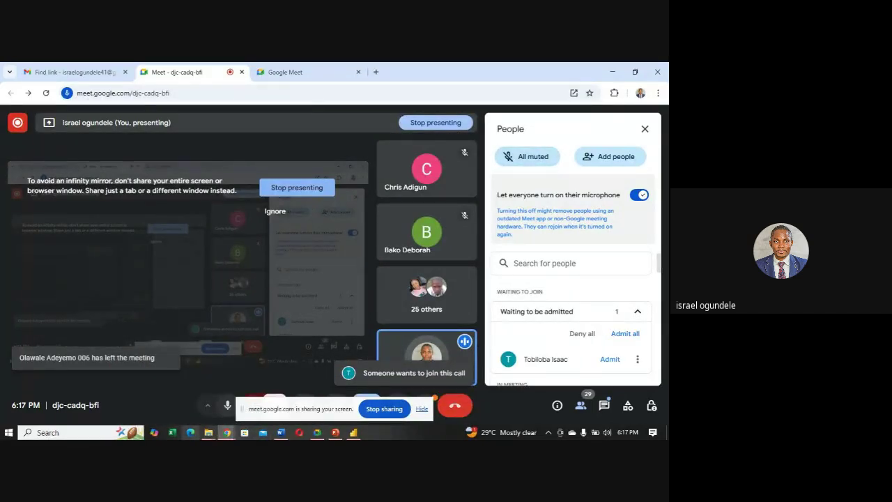
pyautogui.moveTo(230, 435)
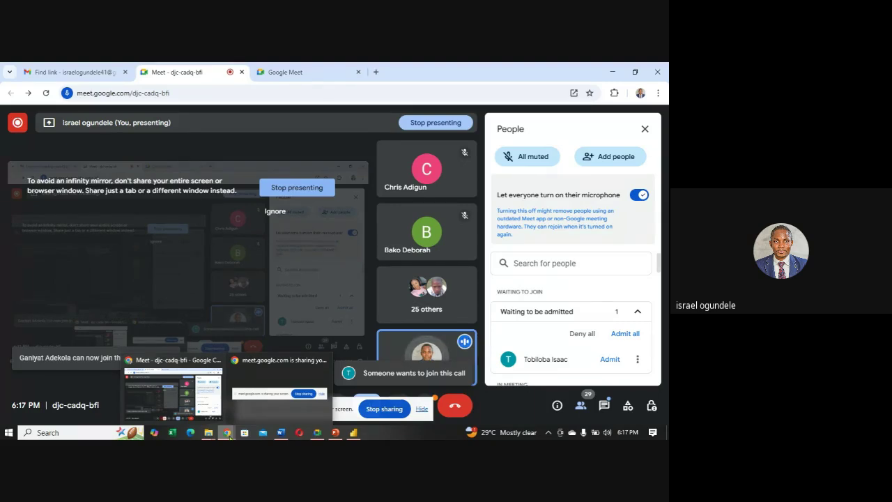
pyautogui.click(611, 75)
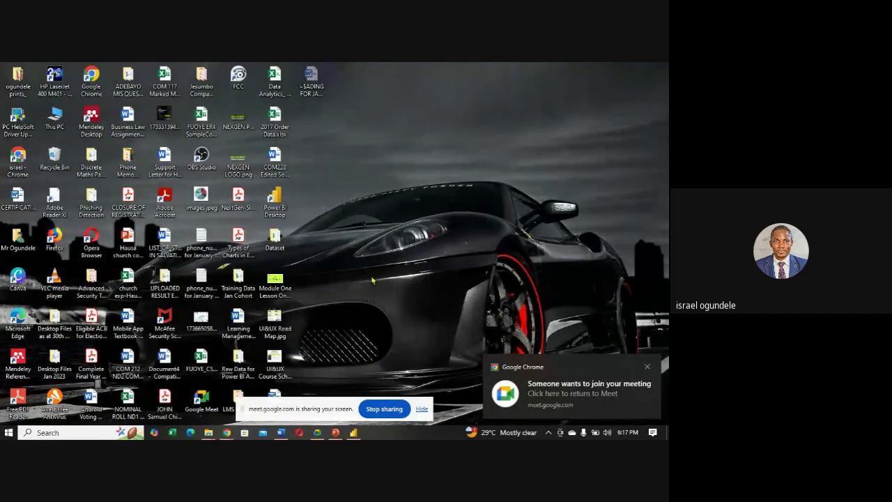
# - Examine the files in the desktop folder Raw Data for Power BI Analysis and its Master Sales FY subfolder, then close the folder window
pyautogui.doubleClick(237, 359)
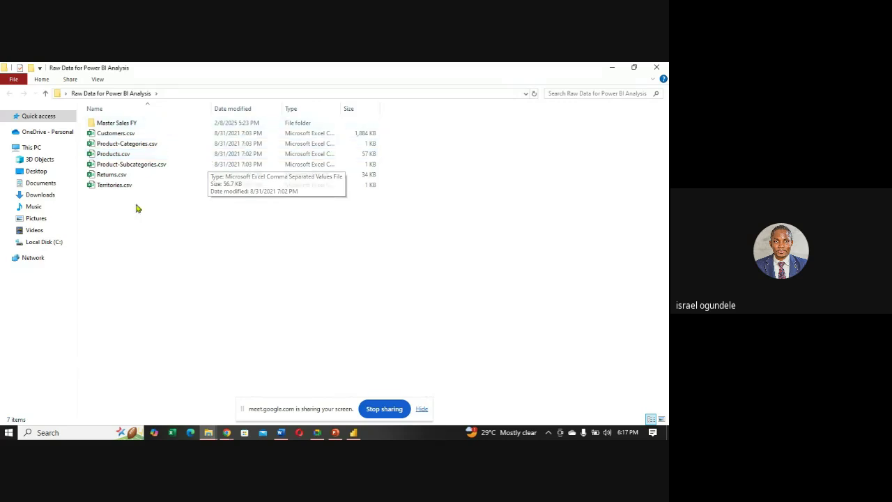
pyautogui.doubleClick(131, 123)
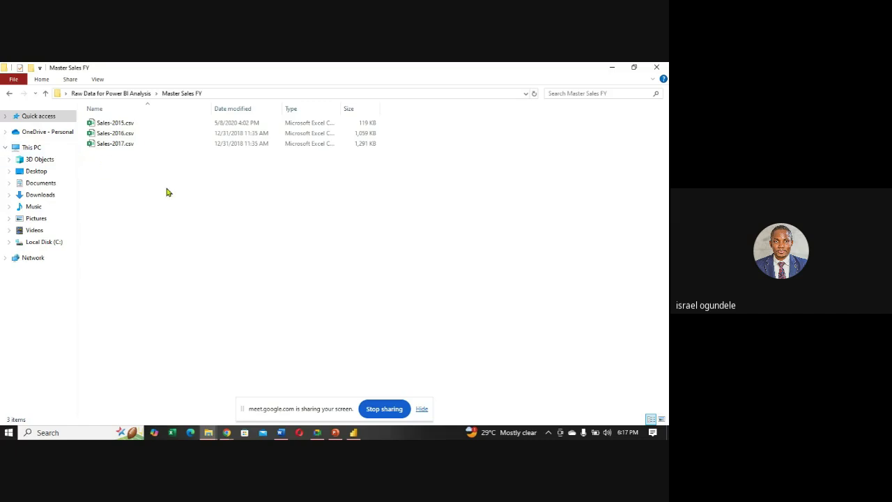
pyautogui.click(9, 94)
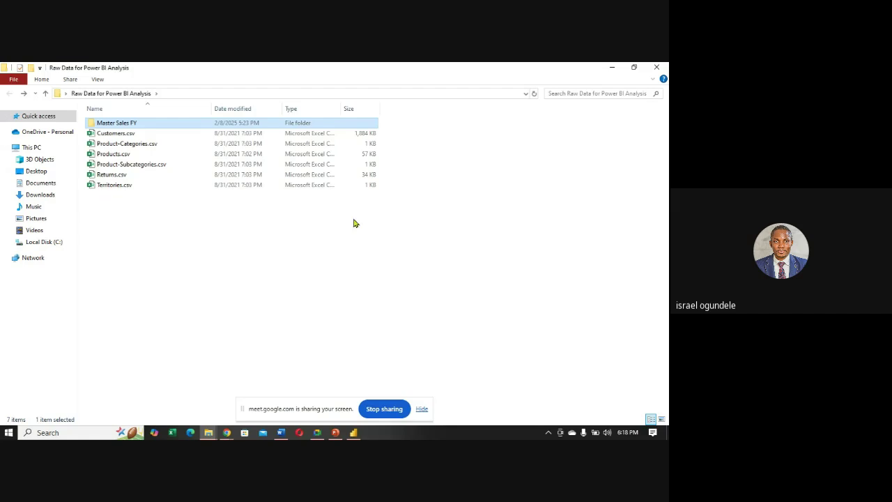
pyautogui.doubleClick(143, 125)
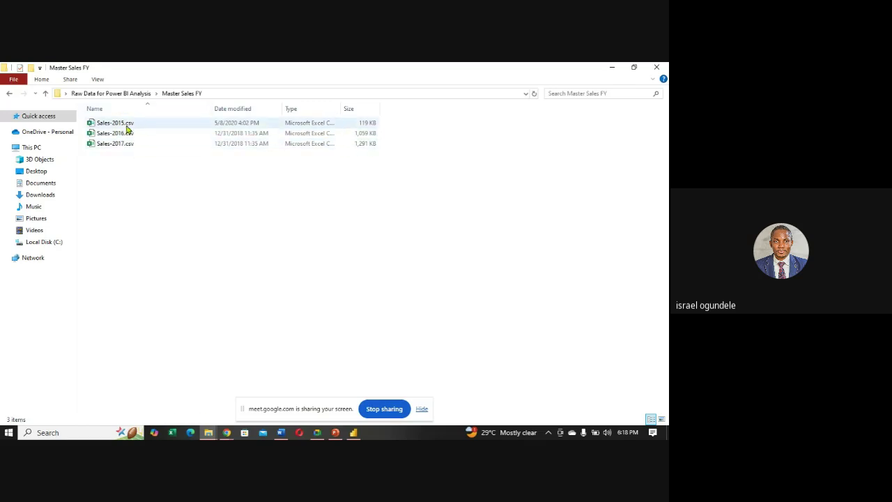
pyautogui.click(9, 93)
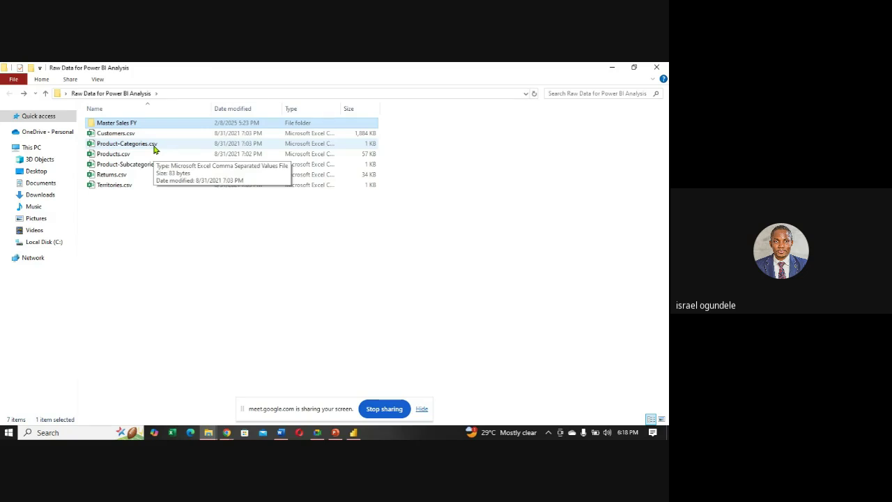
pyautogui.click(656, 68)
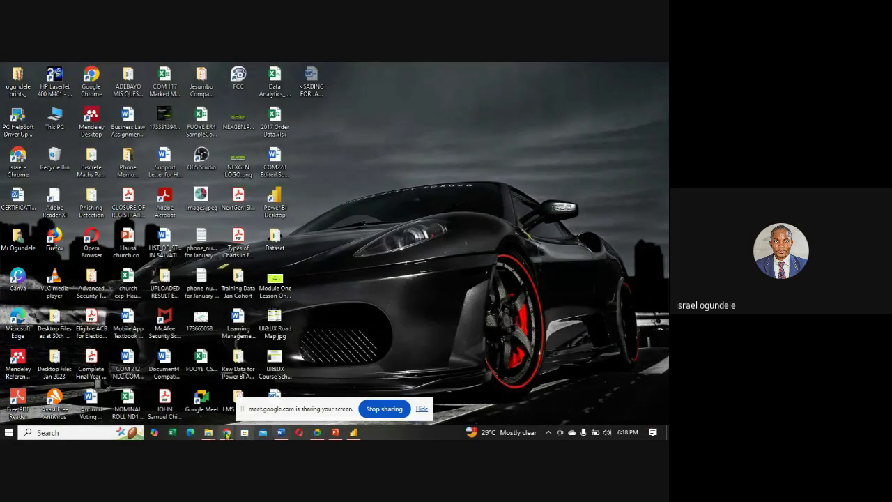
# - Switch back to the Google Meet call and admit the waiting participant
pyautogui.moveTo(227, 433)
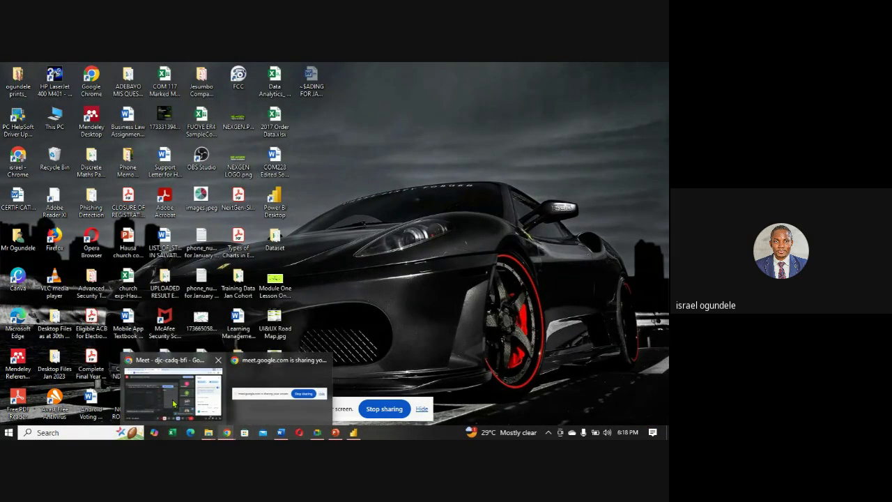
pyautogui.click(174, 403)
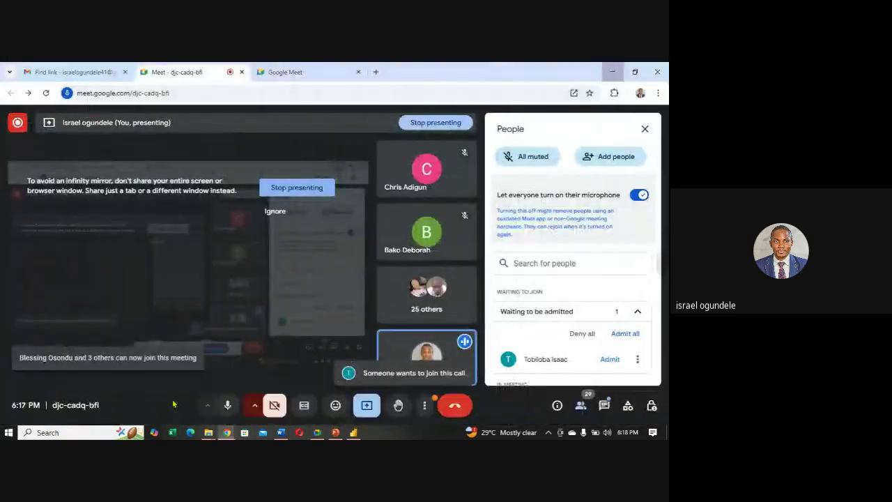
pyautogui.click(624, 334)
pyautogui.click(405, 293)
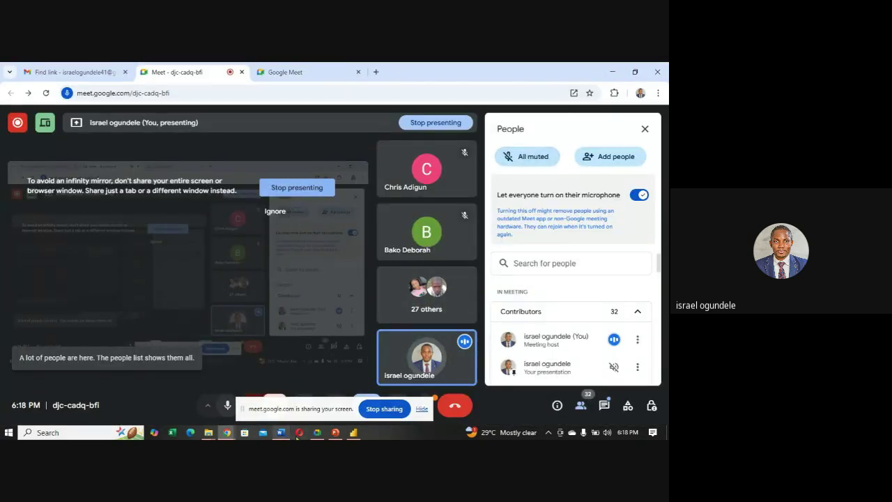
# - Switch to Power BI Desktop and choose Folder from the full list of data sources for the blank report
pyautogui.moveTo(355, 435)
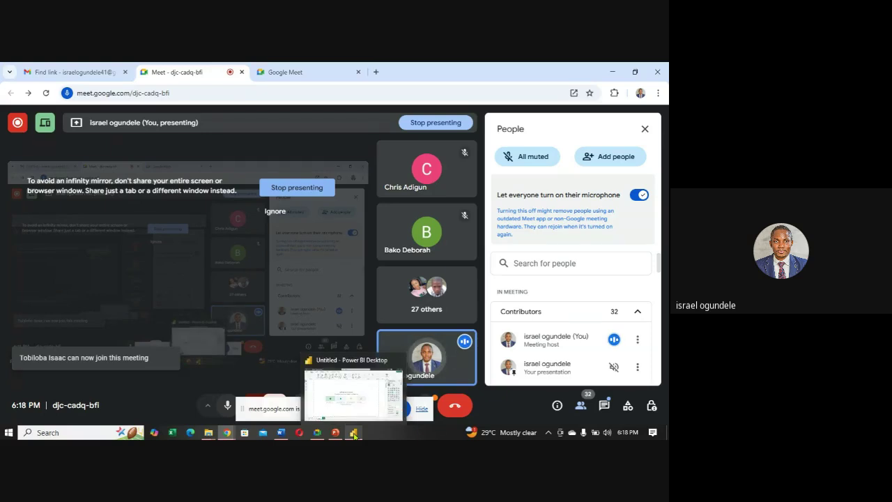
pyautogui.click(354, 433)
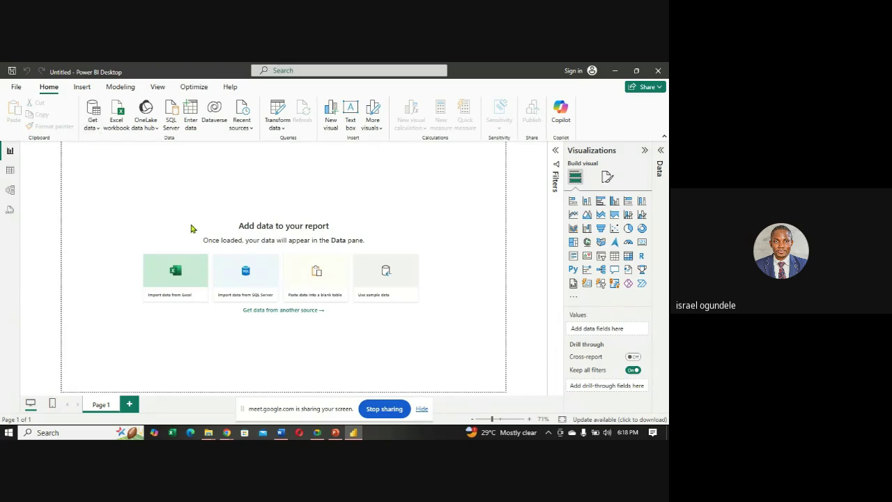
pyautogui.moveTo(209, 434)
pyautogui.click(99, 131)
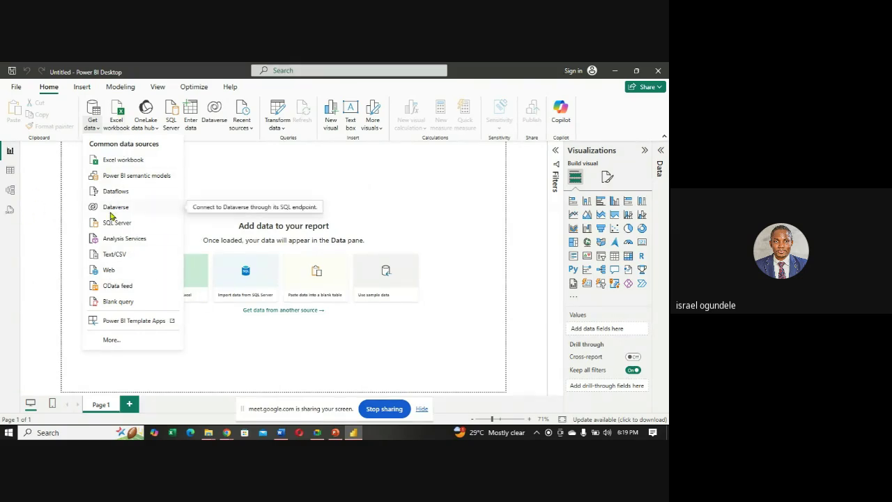
pyautogui.click(112, 340)
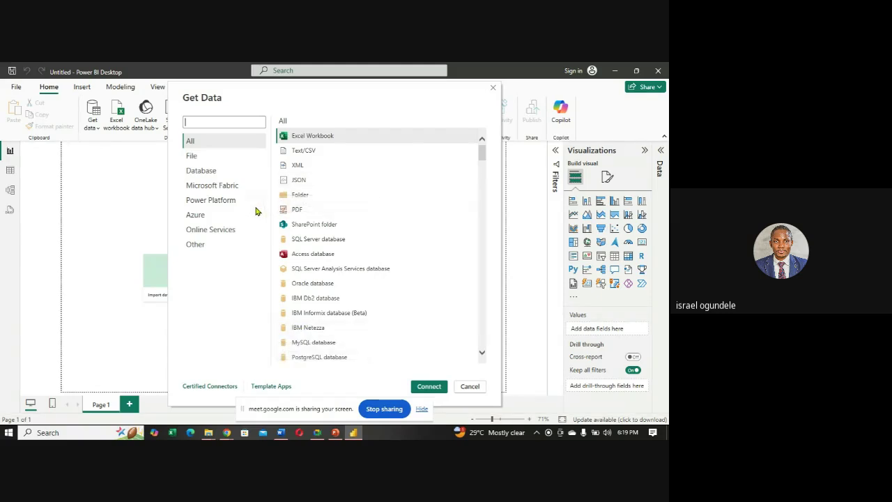
pyautogui.doubleClick(312, 199)
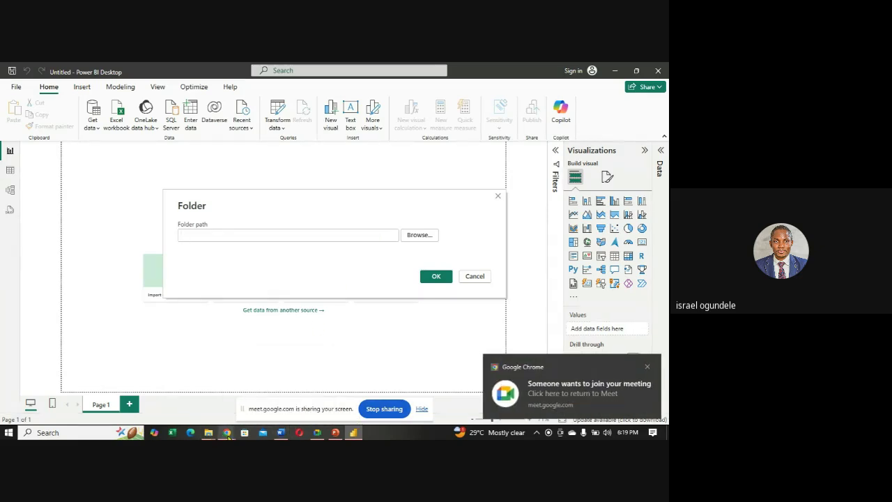
# - Return to the Google Meet call and admit the participant in the waiting list
pyautogui.moveTo(229, 435)
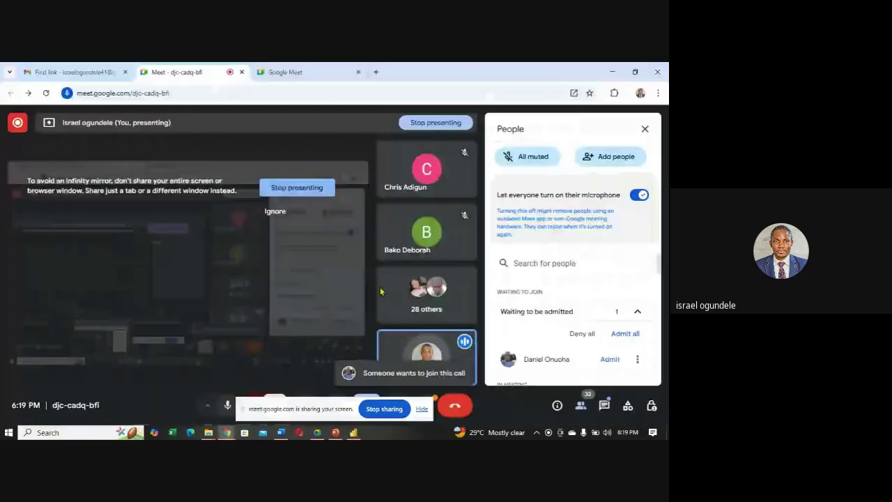
pyautogui.click(621, 334)
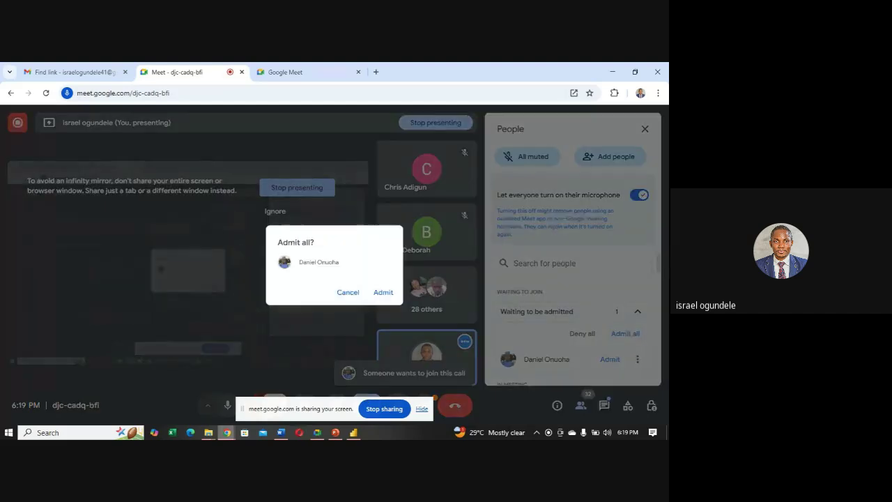
pyautogui.click(384, 292)
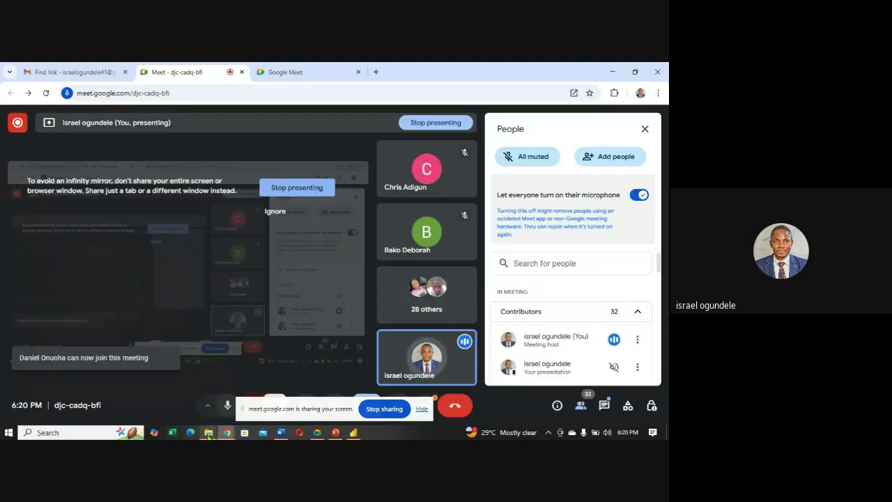
# - Look through the open File Explorer windows, including the Downloads and Desktop folders, and minimize every window covering Power BI Desktop
pyautogui.moveTo(208, 433)
pyautogui.click(254, 396)
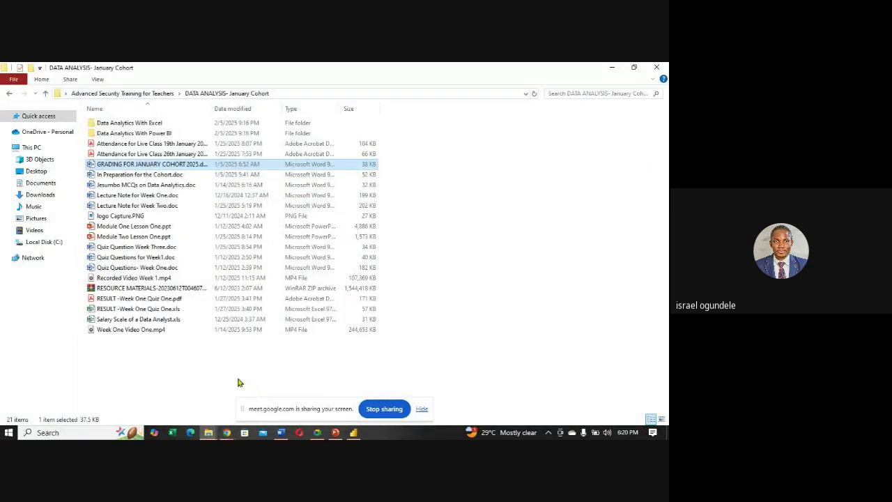
pyautogui.moveTo(203, 435)
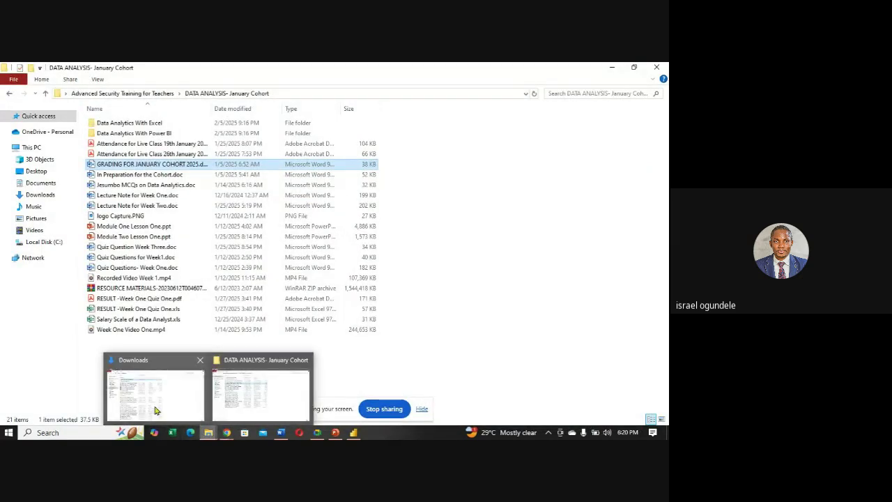
pyautogui.click(153, 401)
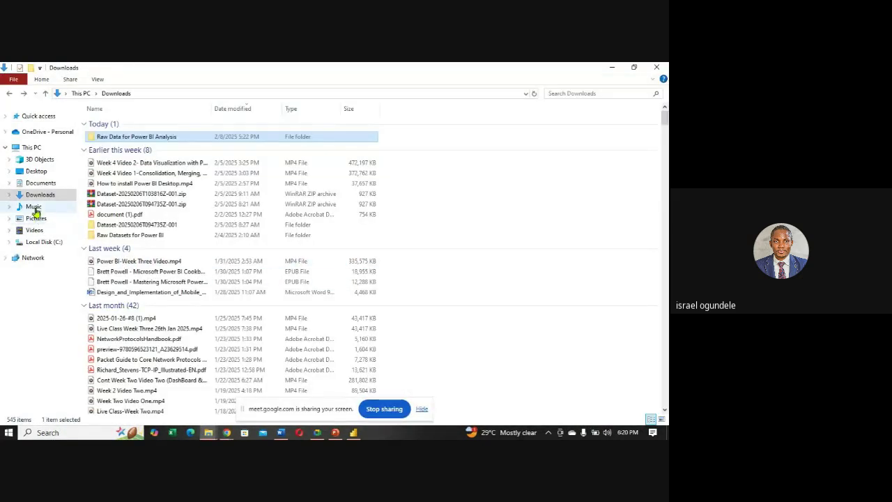
pyautogui.click(38, 173)
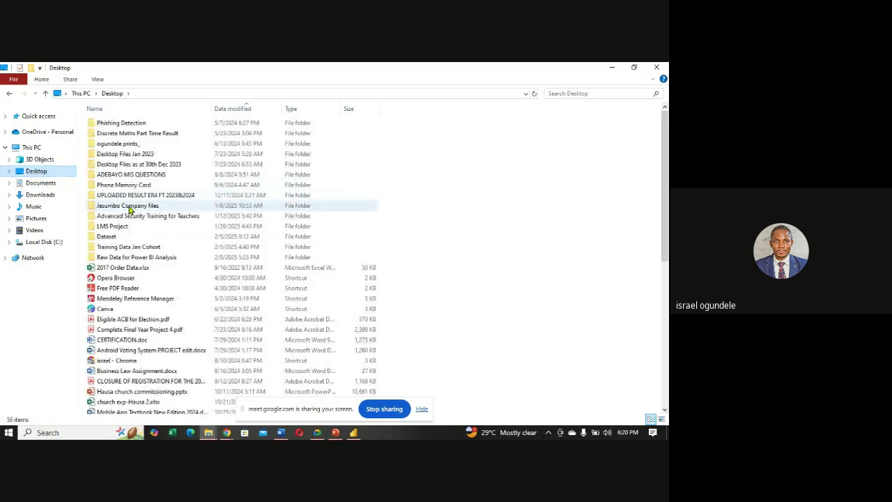
pyautogui.click(613, 69)
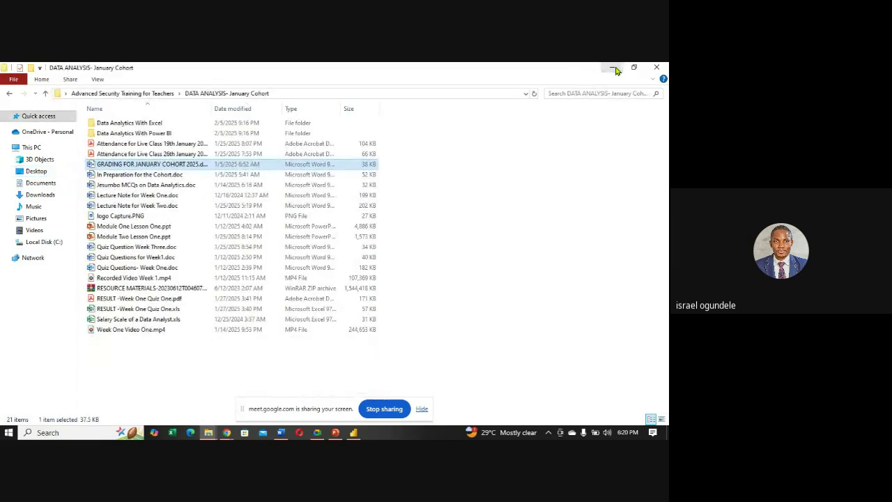
pyautogui.click(614, 69)
pyautogui.click(614, 70)
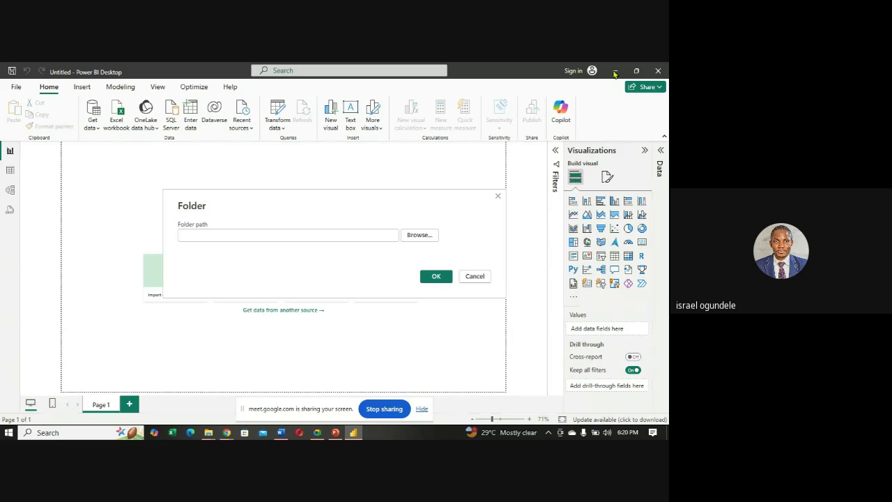
# - Cancel the folder path request, minimize Power BI, and open the Master Sales FY subfolder of the desktop folder Raw Data for Power BI Analysis
pyautogui.click(475, 276)
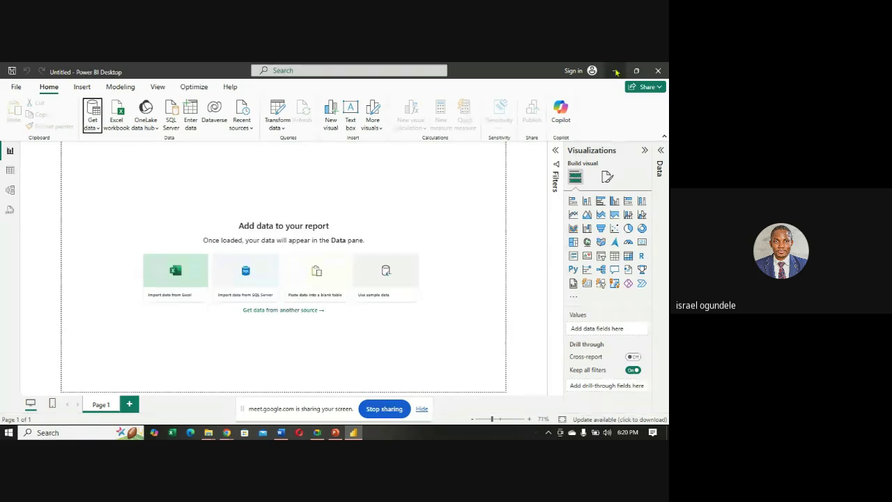
pyautogui.click(616, 71)
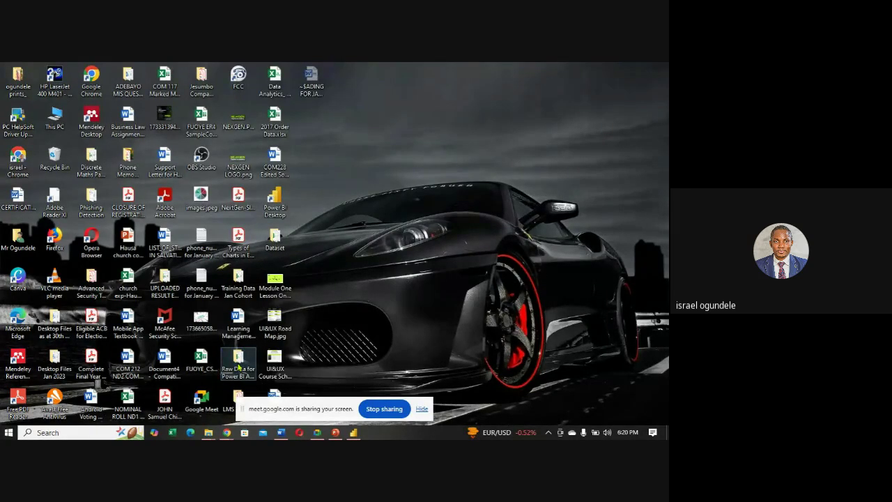
pyautogui.doubleClick(238, 364)
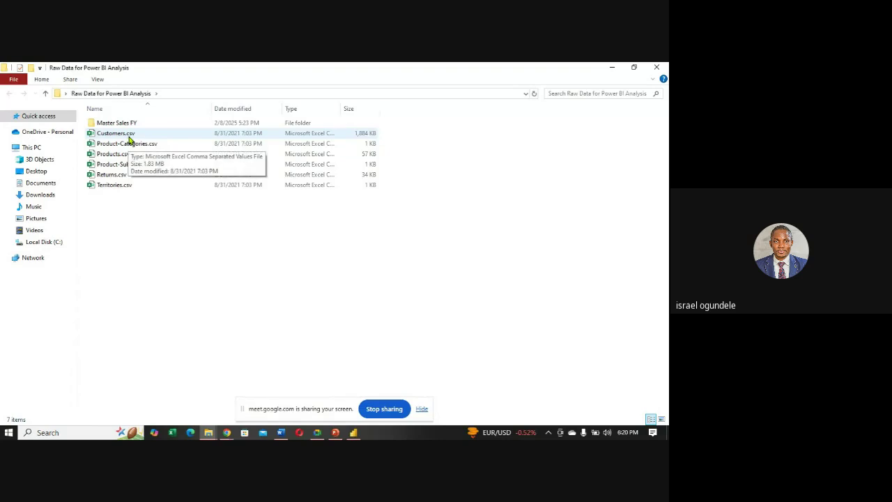
pyautogui.doubleClick(134, 125)
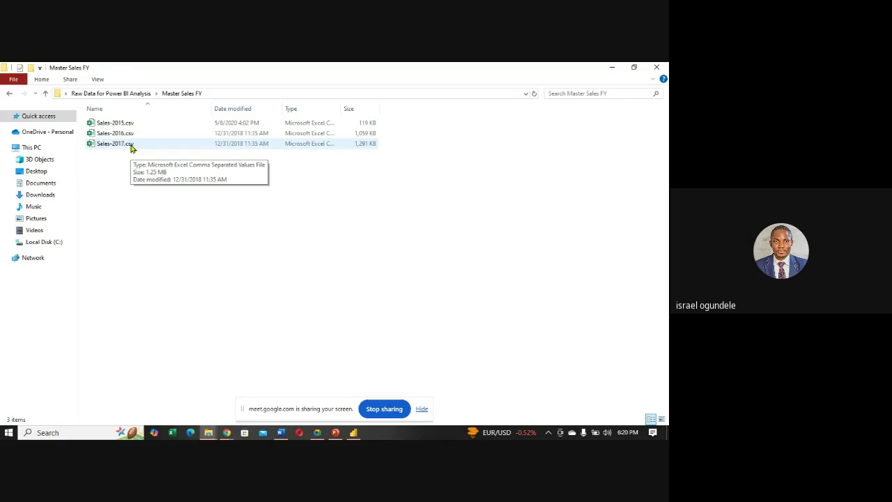
# - Switch to Power BI Desktop and examine the File, Database, Microsoft Fabric, Power Platform, Azure, Online Services and Other categories of the full data source list
pyautogui.click(353, 432)
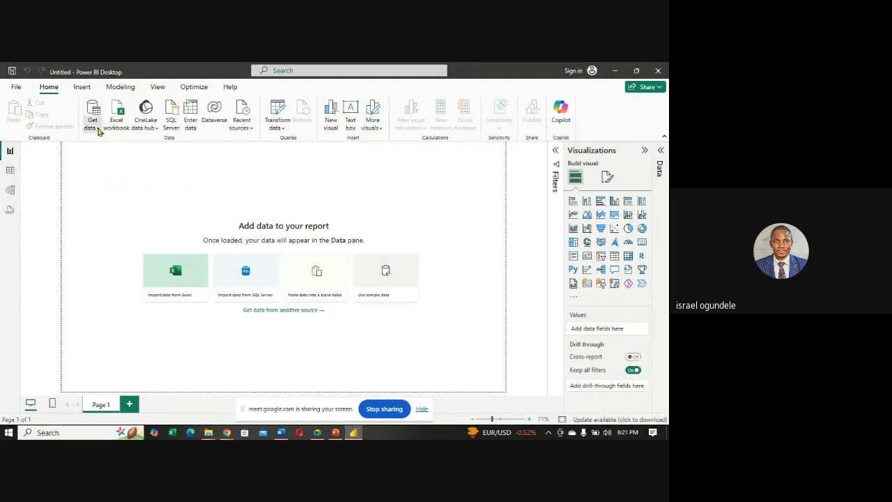
pyautogui.click(93, 126)
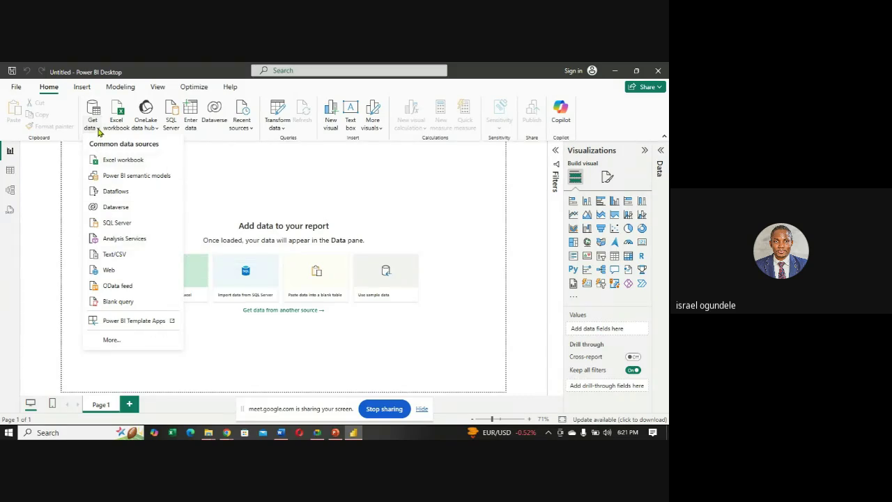
pyautogui.click(110, 340)
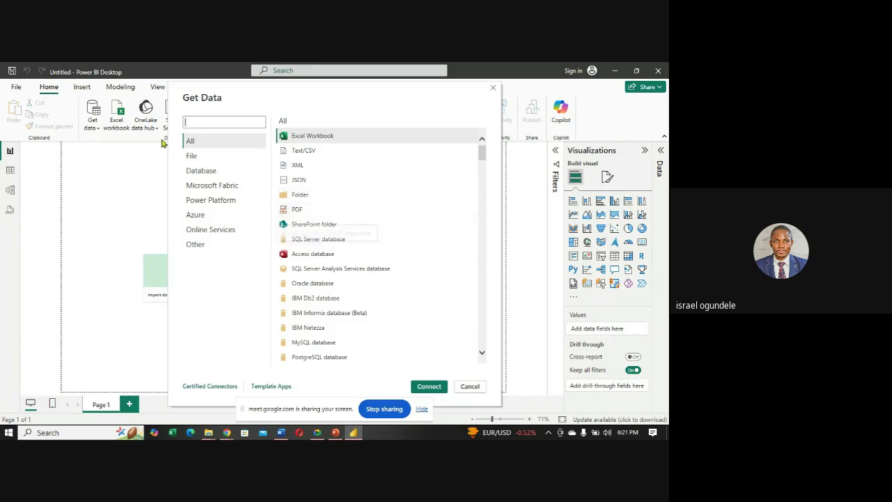
pyautogui.click(205, 159)
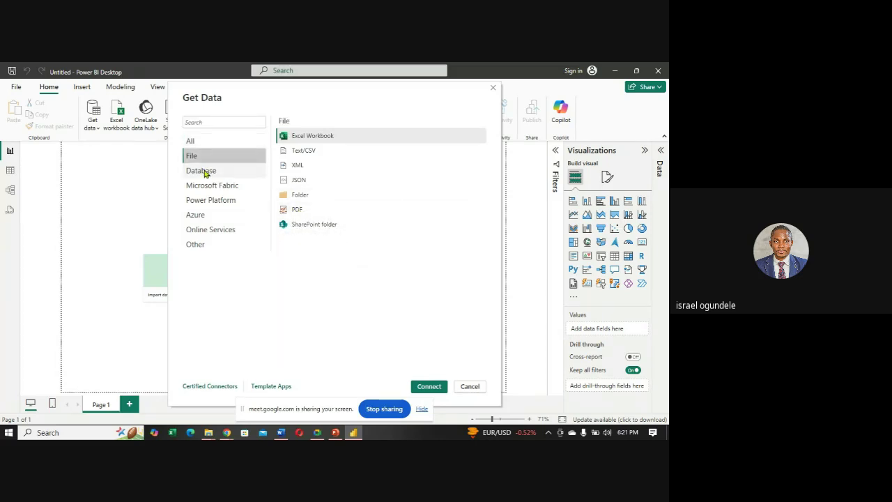
pyautogui.click(205, 172)
pyautogui.click(206, 184)
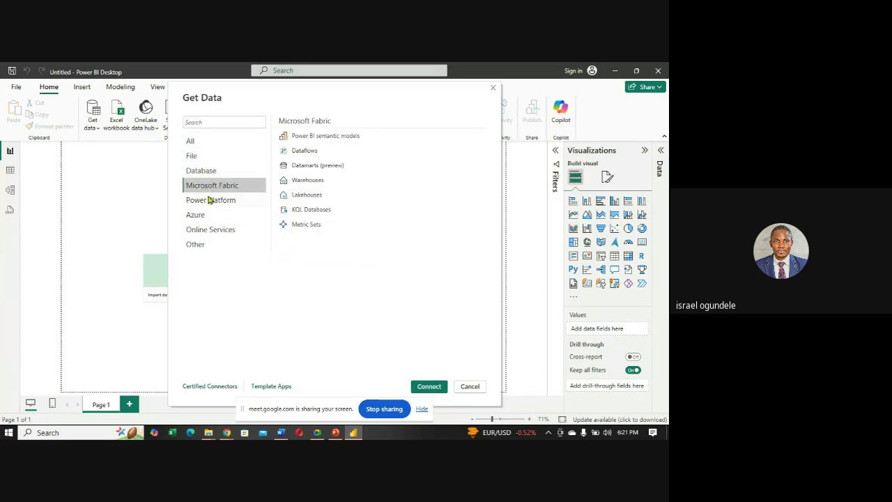
pyautogui.click(210, 200)
pyautogui.click(206, 217)
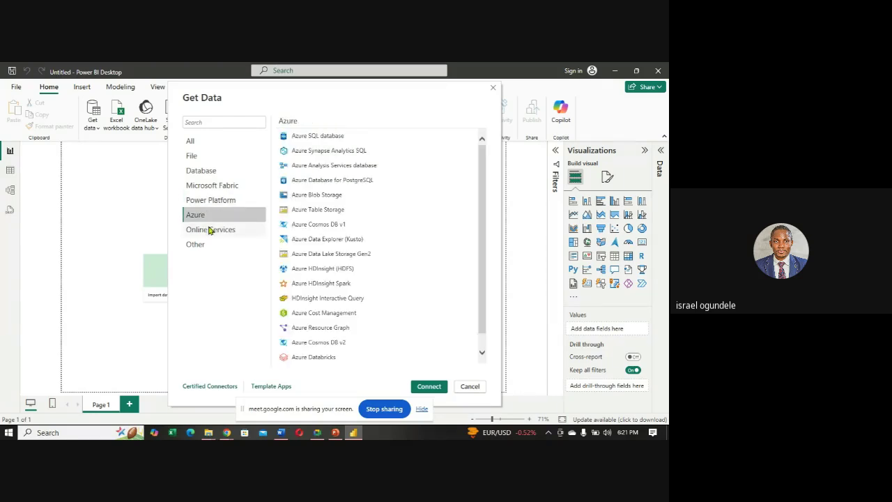
pyautogui.click(210, 232)
pyautogui.click(208, 248)
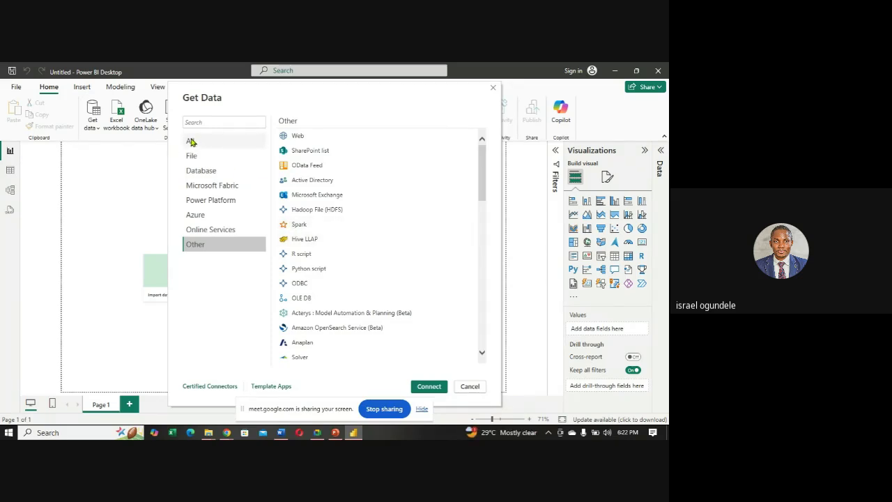
# - Show all data source types again and connect to the Folder source
pyautogui.click(190, 141)
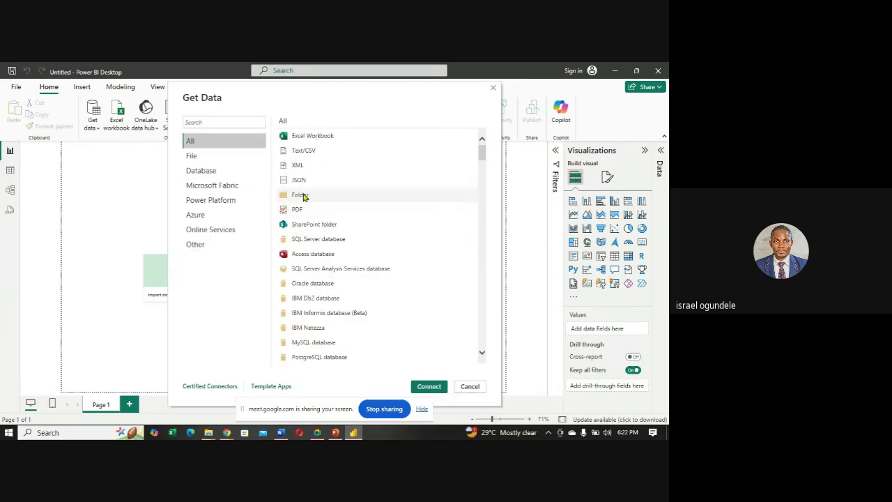
pyautogui.click(304, 197)
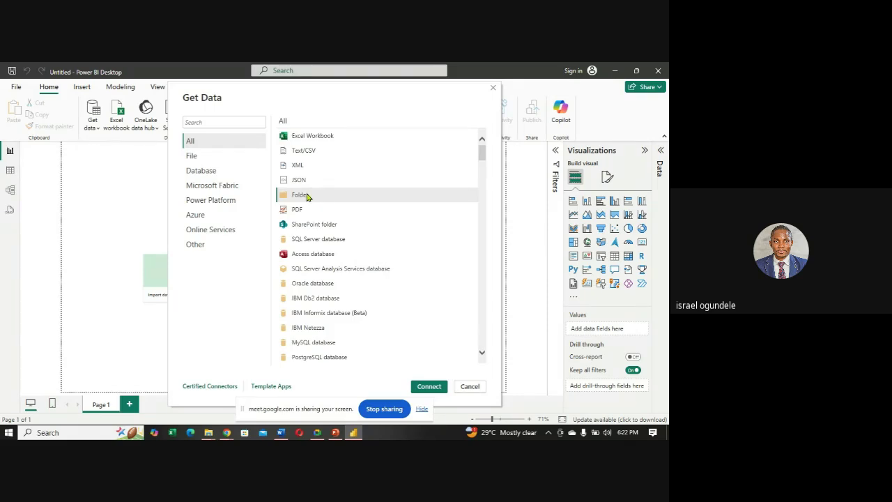
pyautogui.click(306, 197)
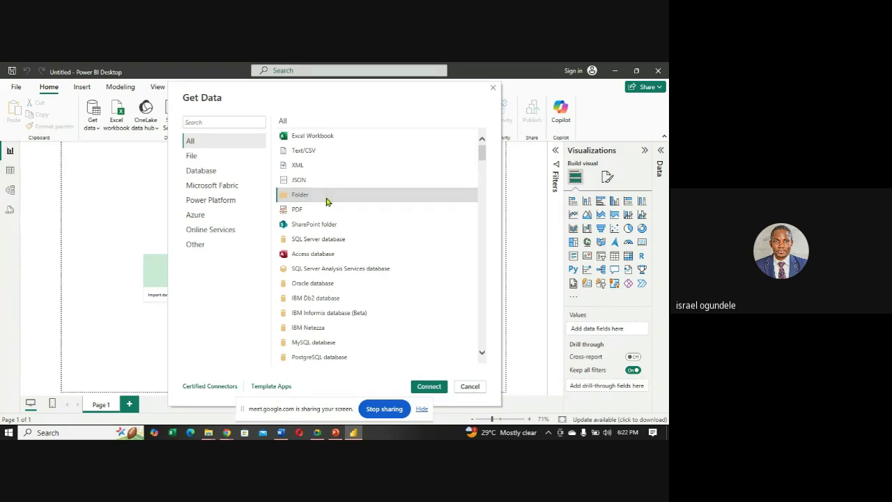
pyautogui.doubleClick(327, 201)
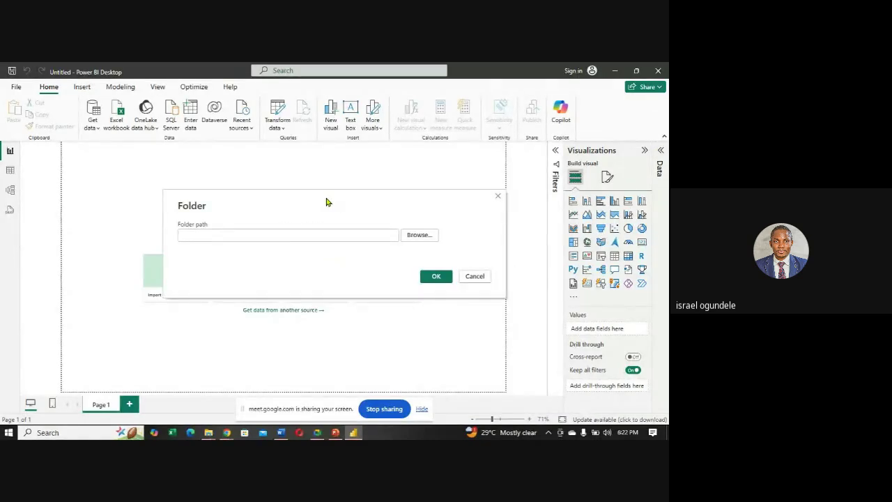
# - Set Master Sales FY inside Raw Data for Power BI Analysis as the source folder, examine its file preview, and close it without loading
pyautogui.click(420, 236)
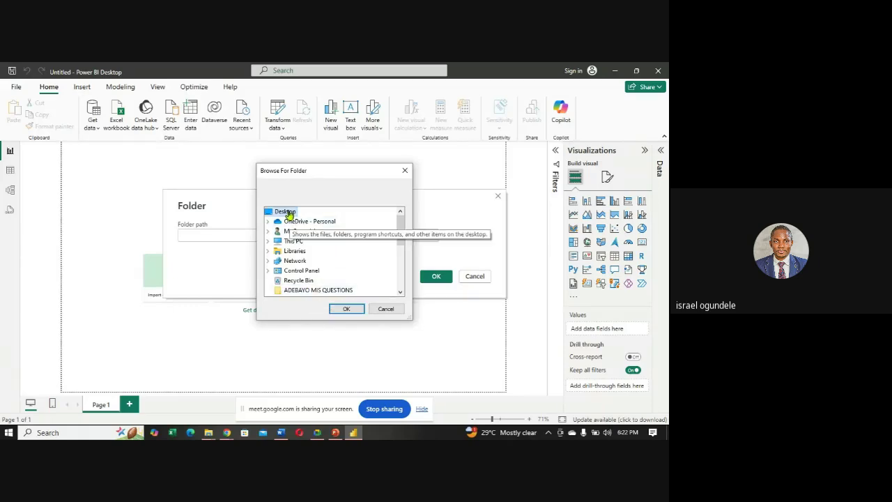
pyautogui.moveTo(400, 243); pyautogui.dragTo(398, 288)
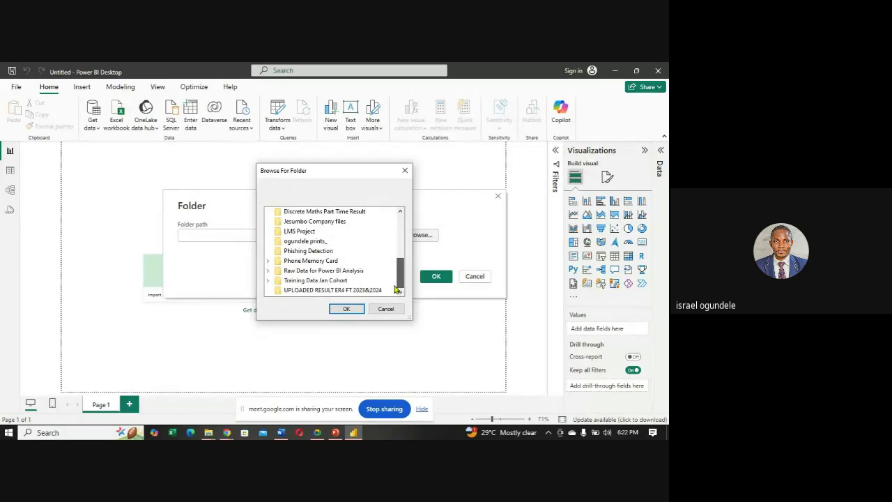
pyautogui.click(318, 277)
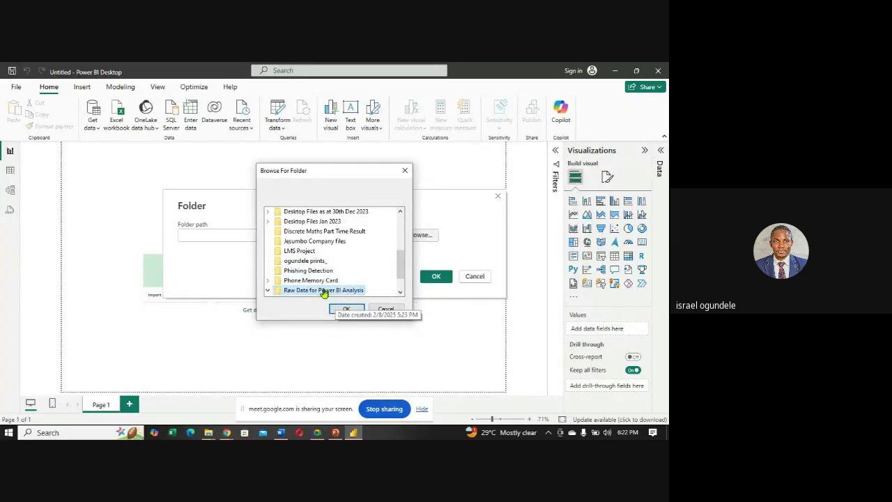
pyautogui.scroll(-1, 400, 262)
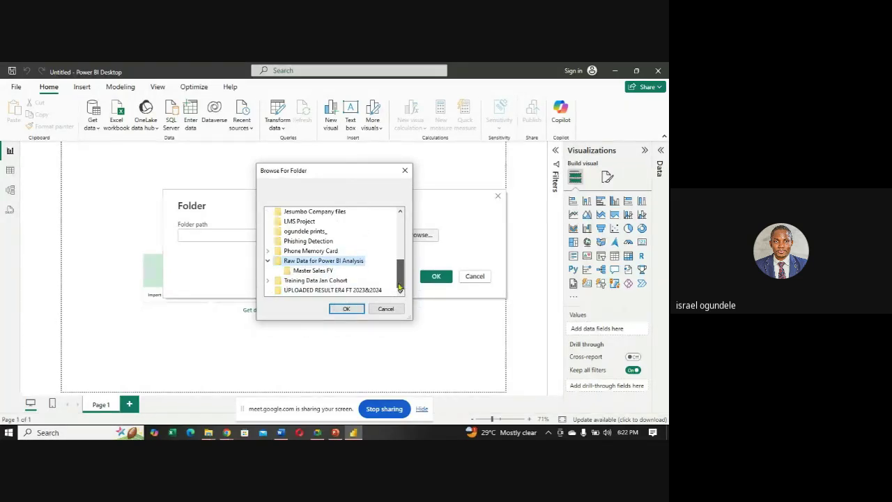
pyautogui.click(307, 272)
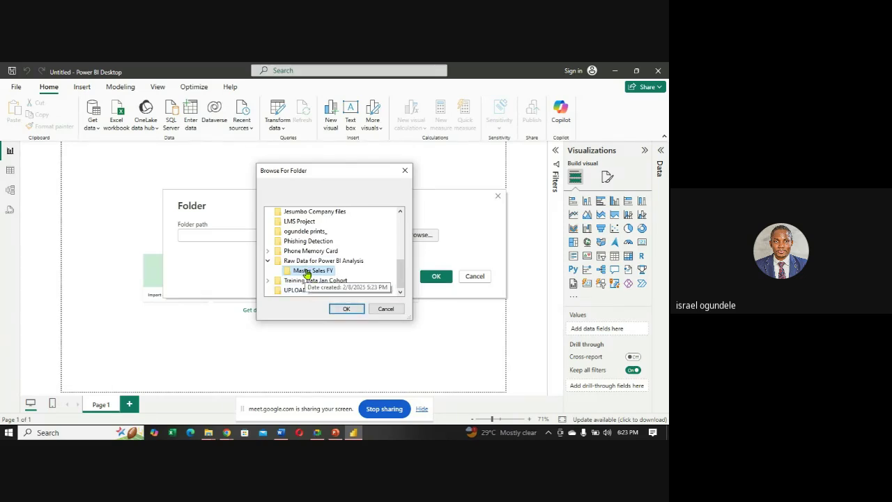
pyautogui.click(347, 310)
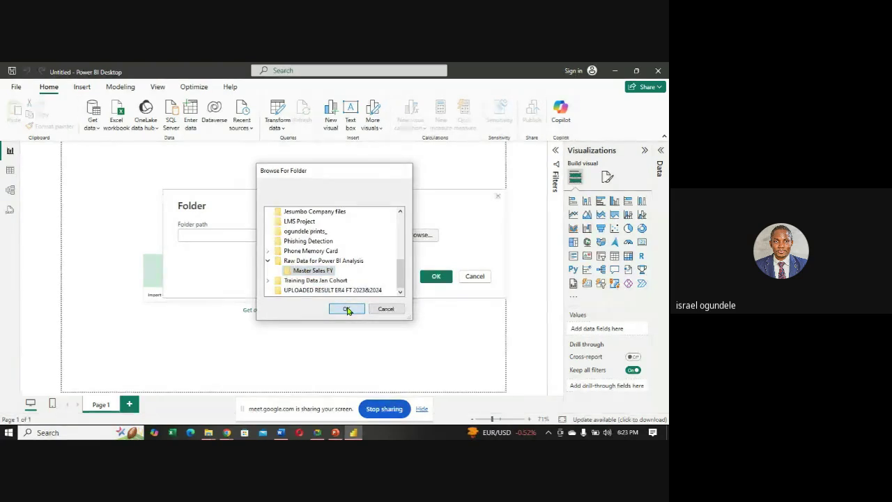
pyautogui.click(436, 277)
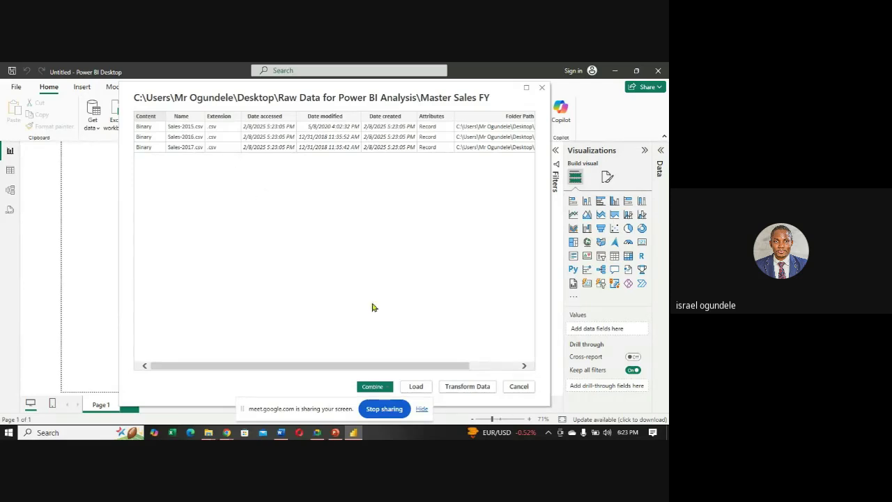
pyautogui.moveTo(390, 369); pyautogui.dragTo(276, 366)
pyautogui.click(542, 89)
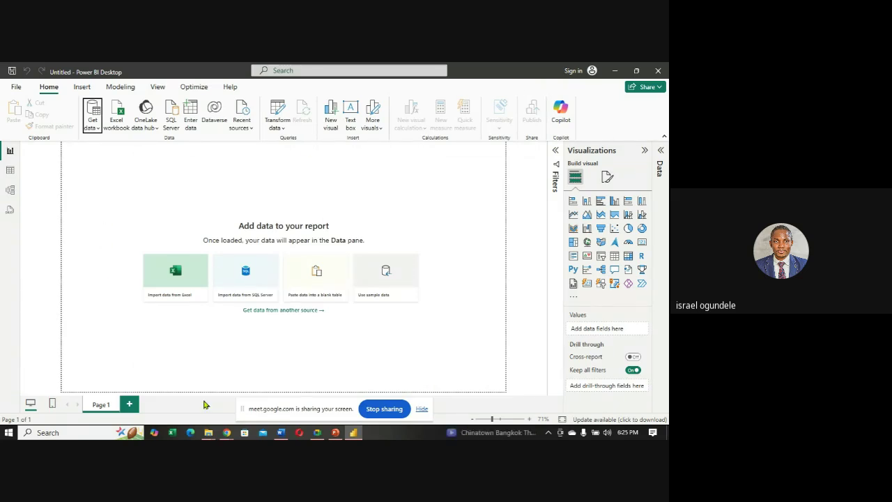
# - Switch to the Google Meet call, admit all waiting participants, and return to Power BI Desktop
pyautogui.moveTo(227, 432)
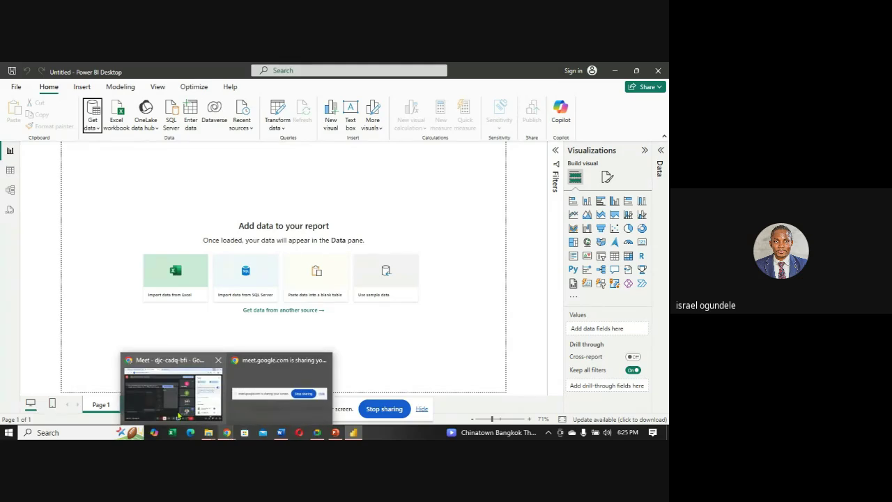
pyautogui.click(191, 410)
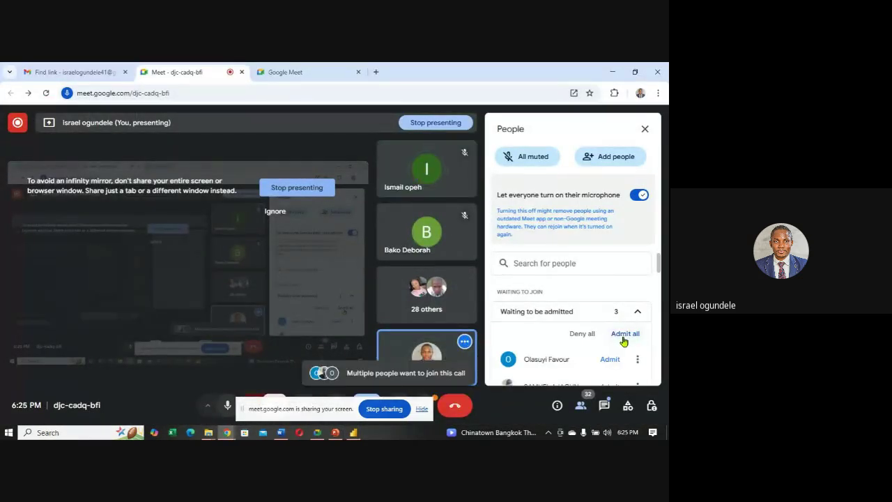
pyautogui.click(613, 334)
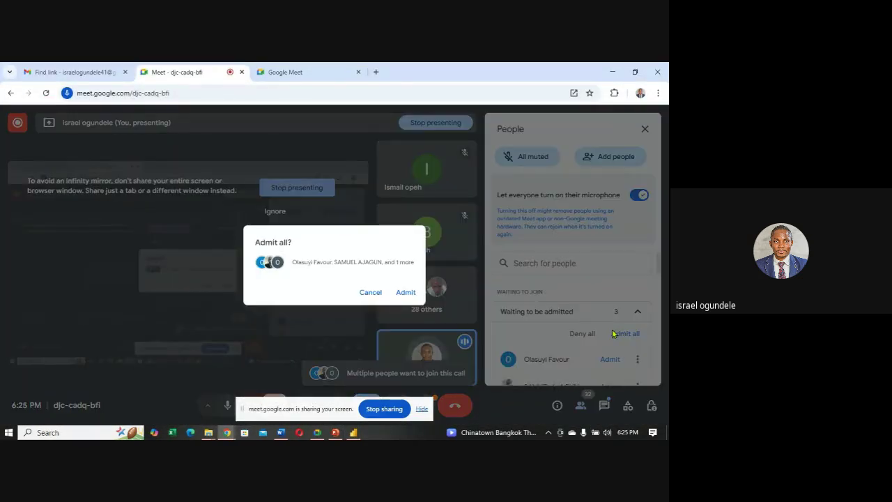
pyautogui.click(403, 293)
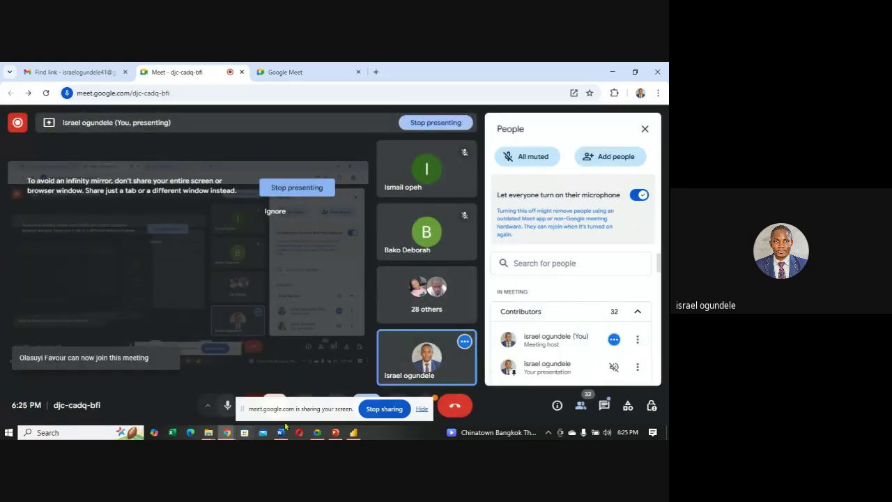
pyautogui.click(353, 433)
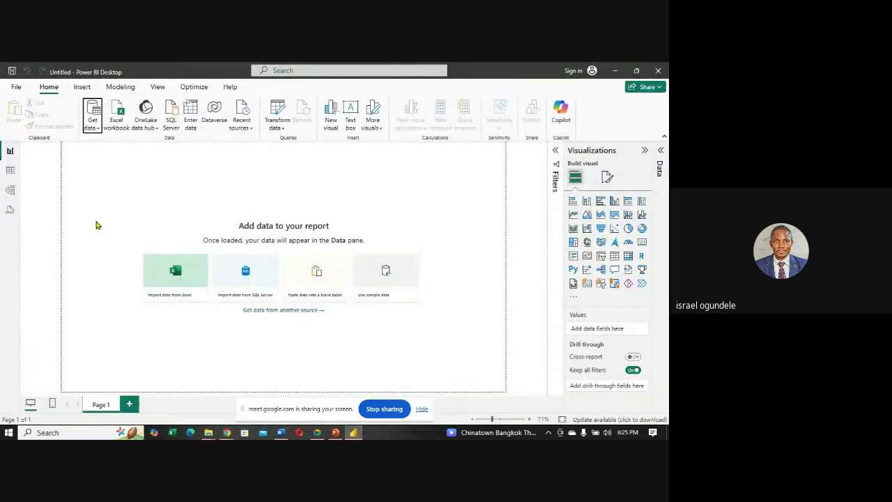
# - Import Sales-2015.csv from the Master Sales FY folder as a Text/CSV source and open it in Power Query Editor with Transform Data
pyautogui.click(98, 130)
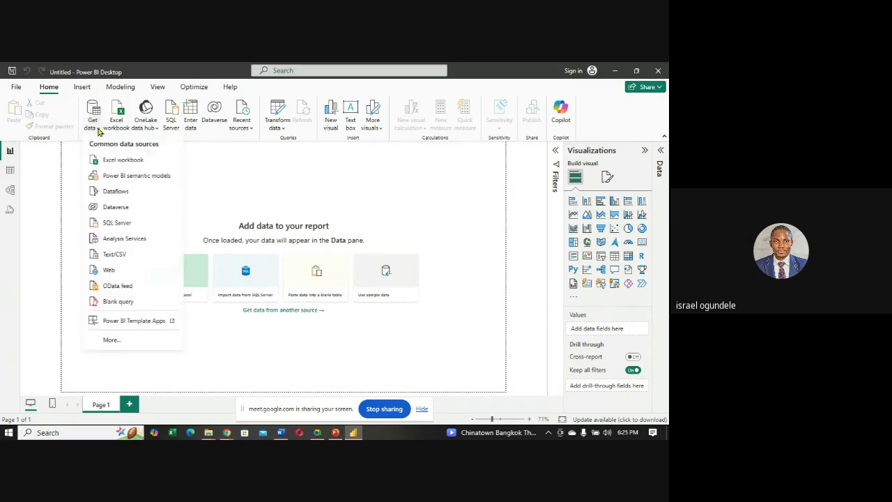
pyautogui.click(115, 254)
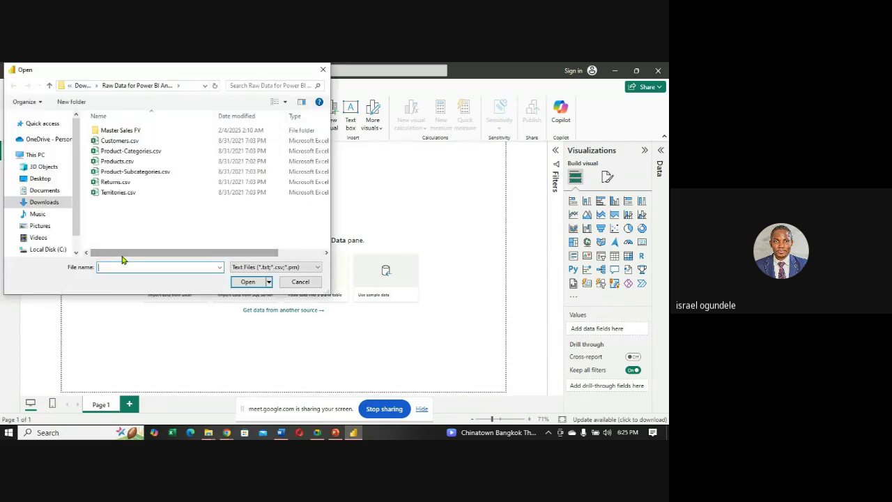
pyautogui.doubleClick(124, 130)
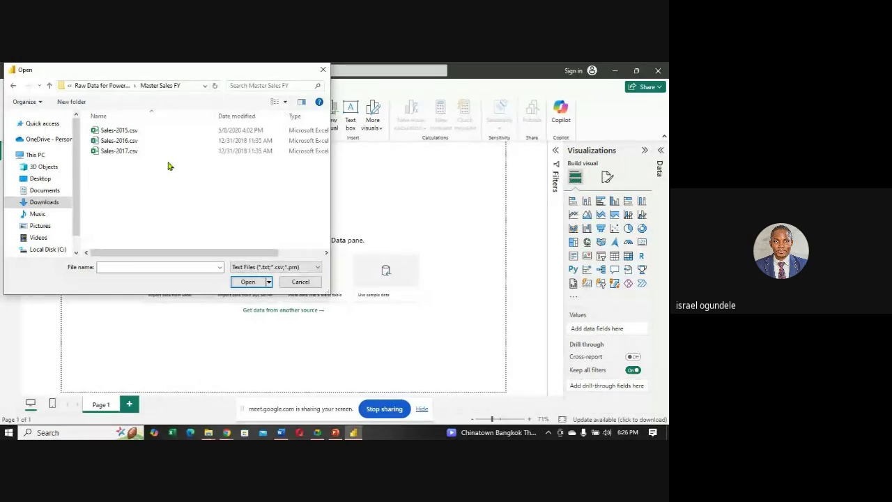
pyautogui.click(121, 131)
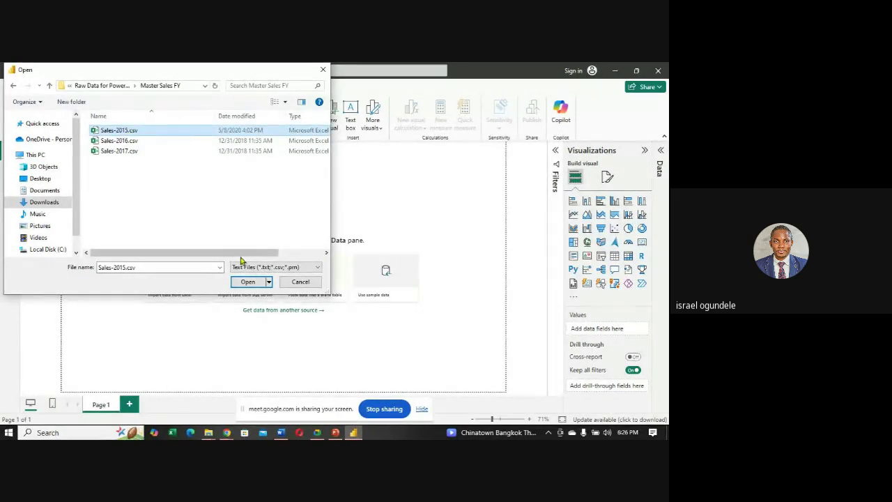
pyautogui.click(249, 281)
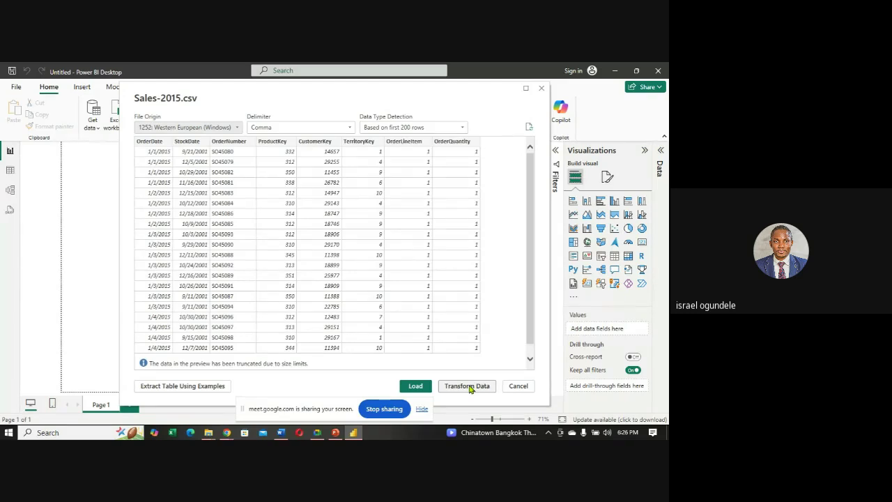
pyautogui.click(469, 387)
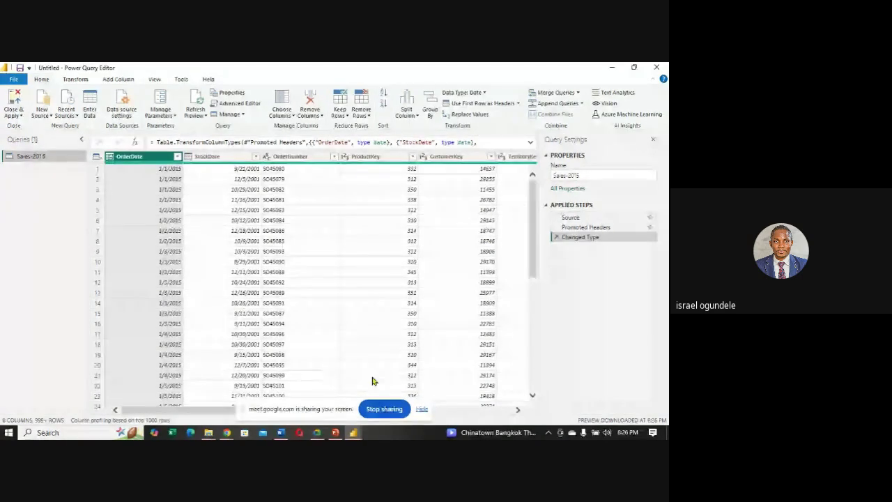
# - Hide the screen-sharing notice and examine the columns and rows of the Sales-2015 query
pyautogui.click(422, 409)
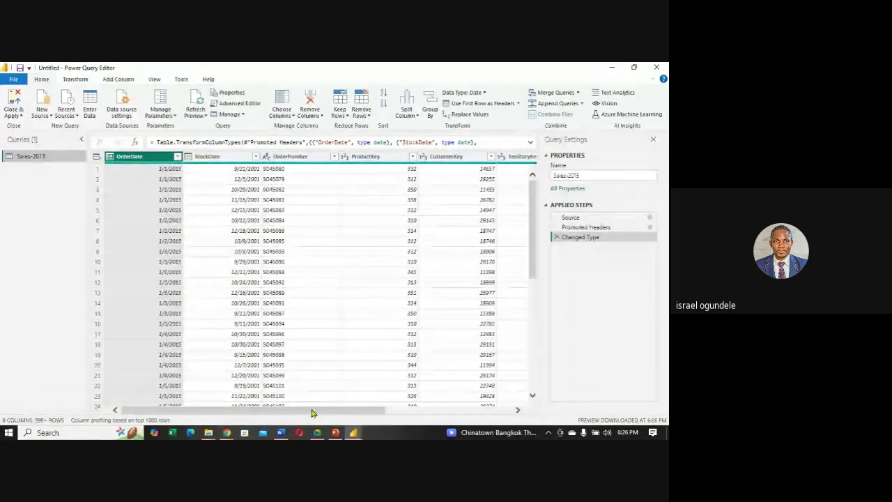
pyautogui.moveTo(314, 410)
pyautogui.mouseDown()
pyautogui.moveTo(438, 410)
pyautogui.moveTo(320, 410)
pyautogui.mouseUp()
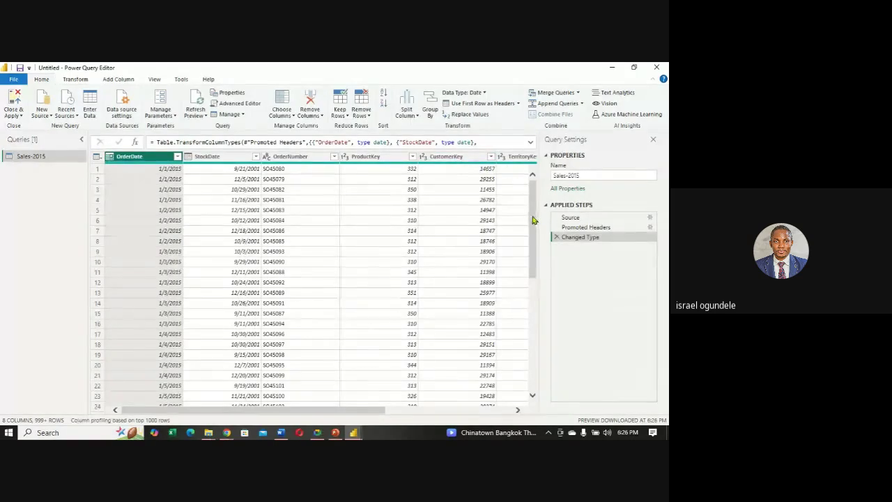
pyautogui.moveTo(341, 411); pyautogui.dragTo(471, 409)
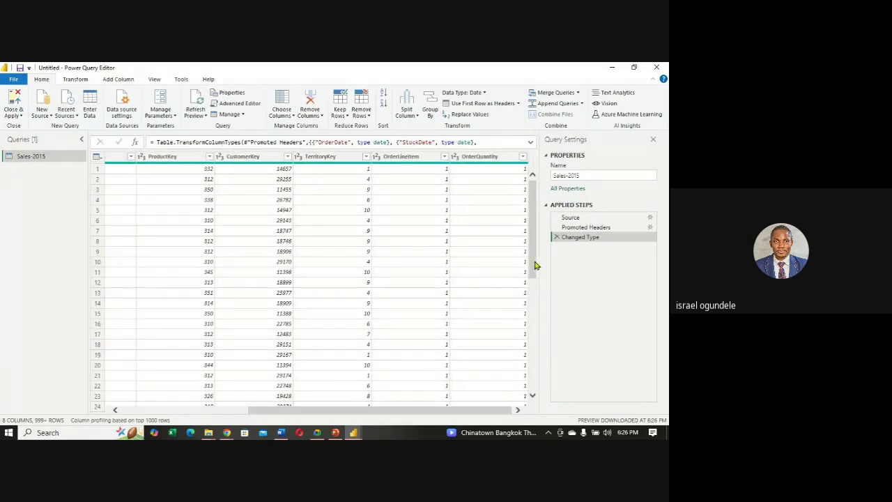
pyautogui.moveTo(535, 263); pyautogui.dragTo(531, 396)
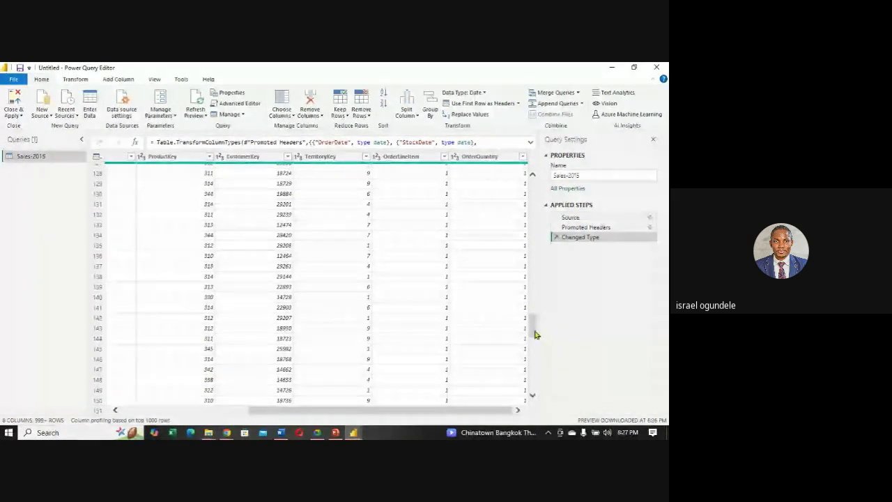
pyautogui.moveTo(532, 325); pyautogui.dragTo(531, 383)
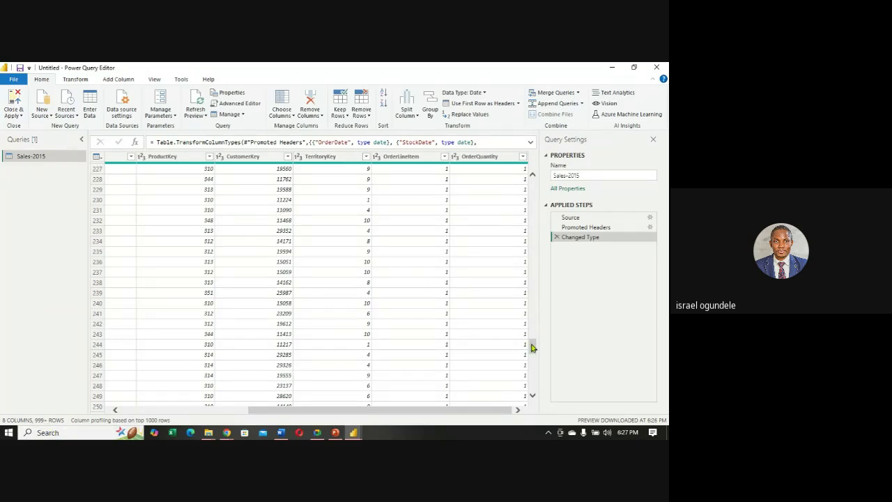
pyautogui.moveTo(532, 346); pyautogui.dragTo(519, 175)
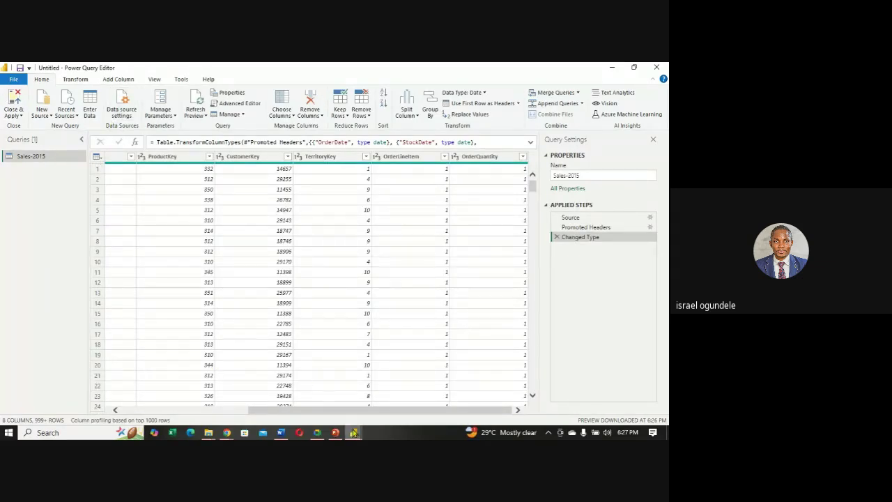
# - Return to the Power BI Desktop report window and open Sales-2016.csv from Master Sales FY as a Text/CSV source
pyautogui.moveTo(346, 433)
pyautogui.click(298, 403)
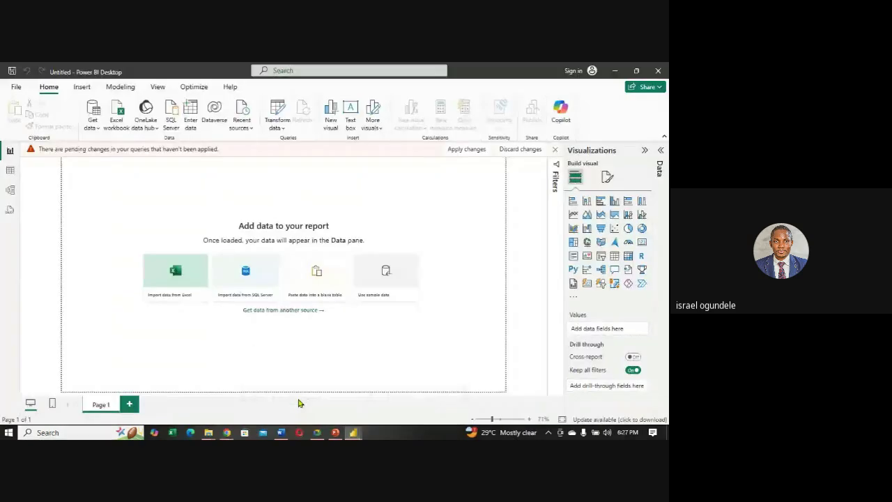
pyautogui.click(95, 126)
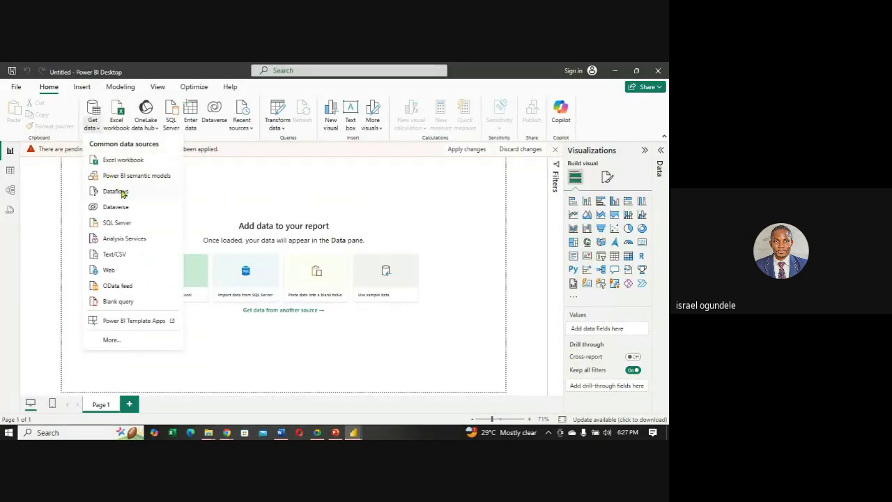
pyautogui.click(126, 256)
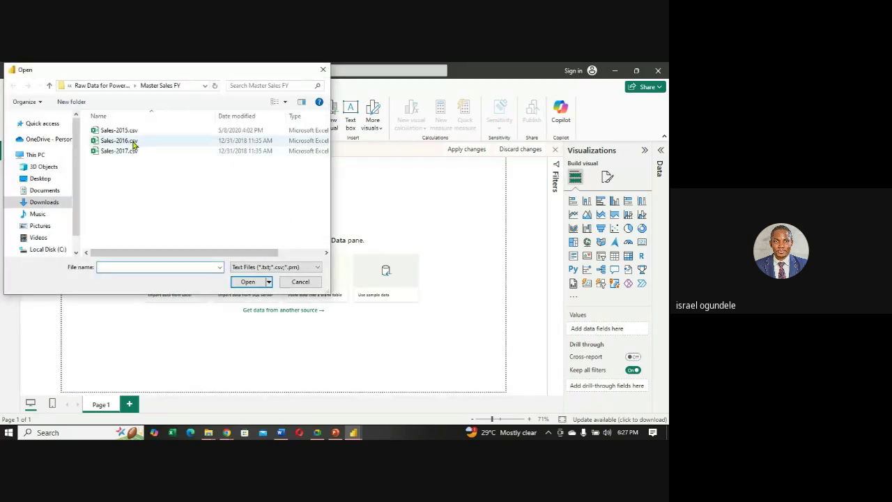
pyautogui.click(130, 140)
pyautogui.click(251, 281)
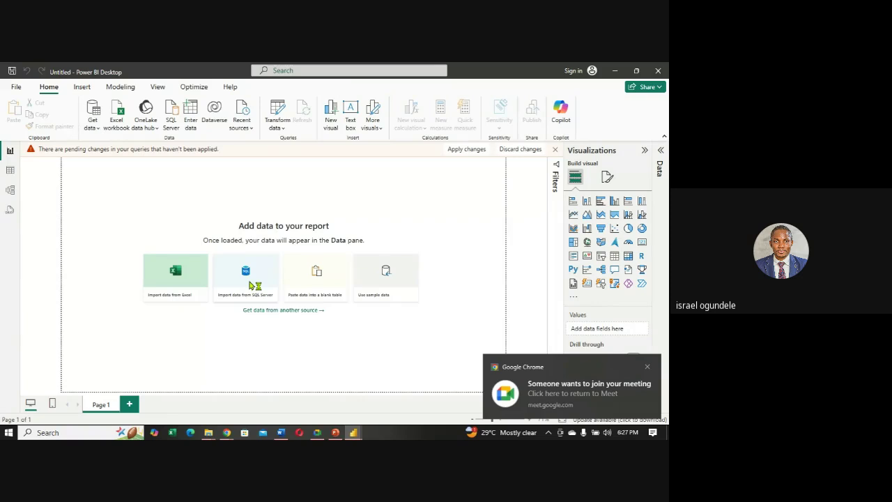
# - Switch to the Google Meet call, admit the waiting participant, and return to the Sales-2016.csv preview in Power BI Desktop
pyautogui.moveTo(228, 434)
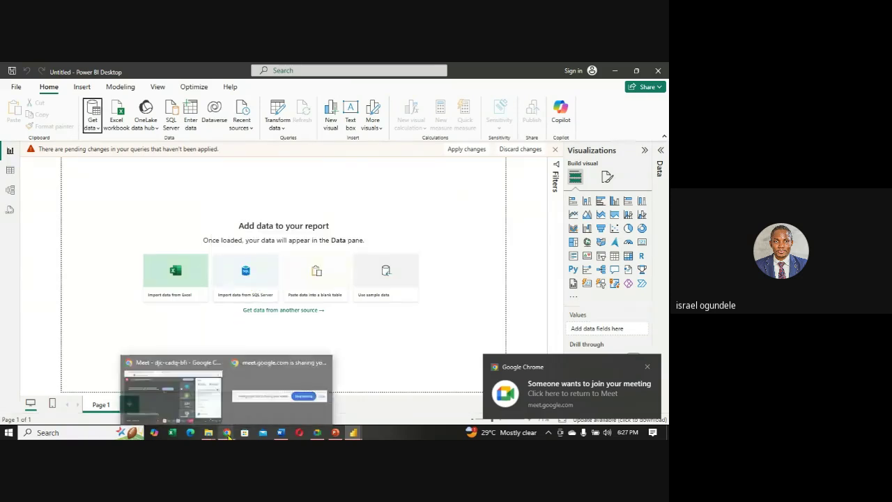
pyautogui.click(174, 404)
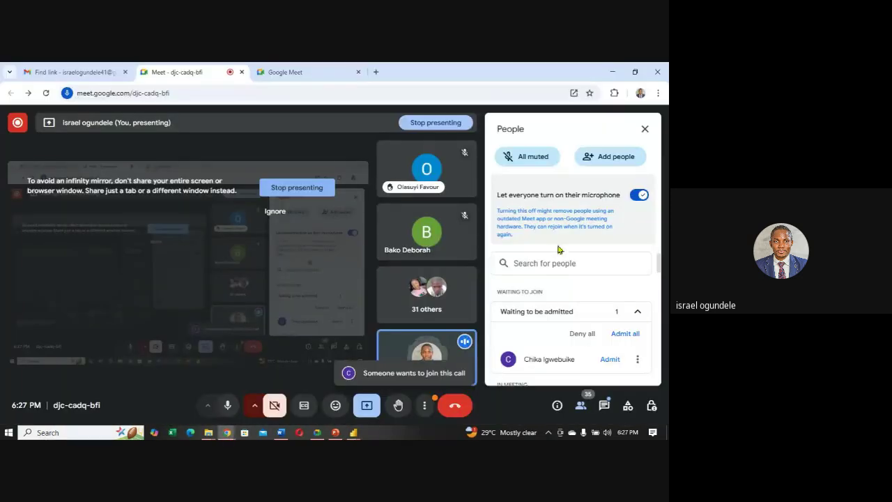
pyautogui.click(623, 335)
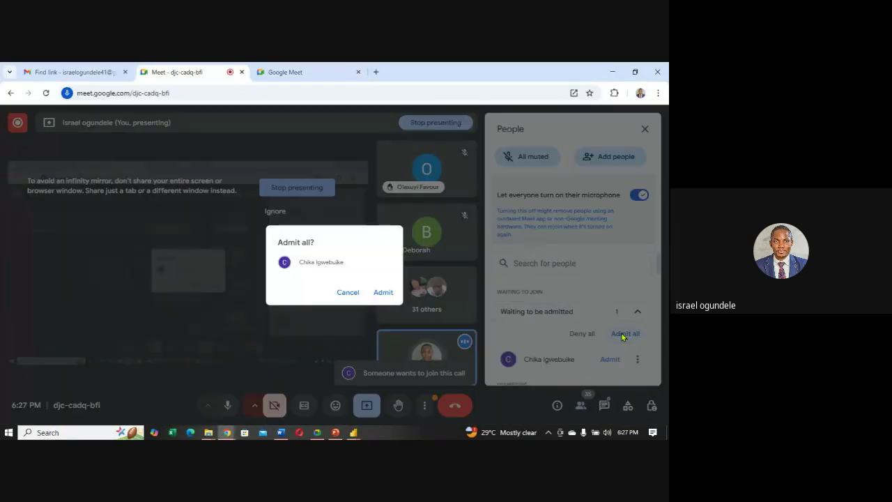
pyautogui.click(391, 296)
pyautogui.moveTo(353, 432)
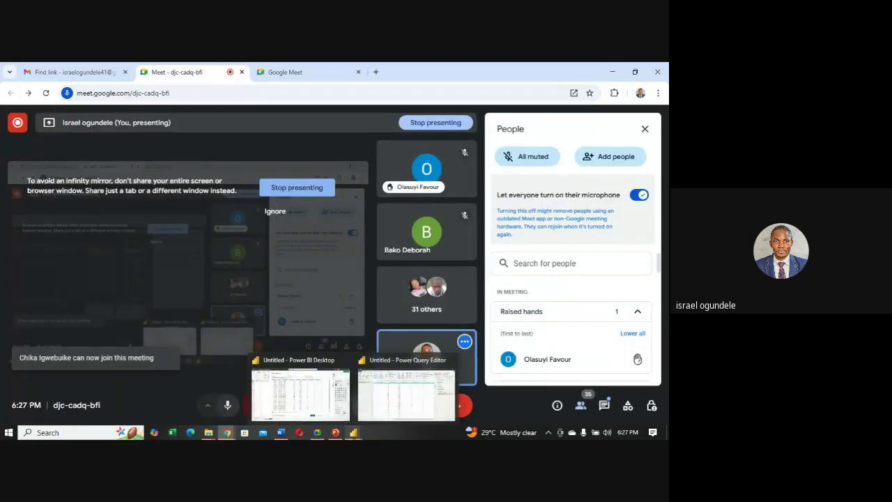
pyautogui.click(299, 401)
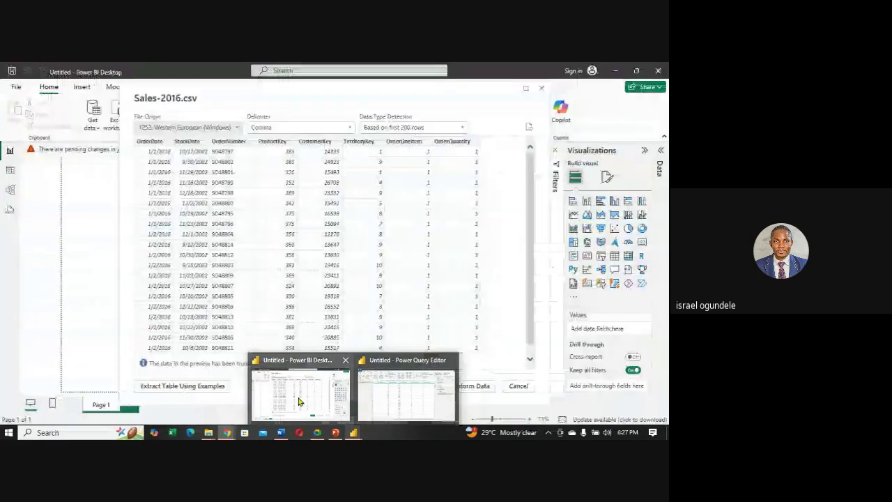
# - Bring Sales-2016.csv into Power Query Editor with Transform Data and view the Sales-2015 and Sales-2016 queries in turn
pyautogui.click(467, 386)
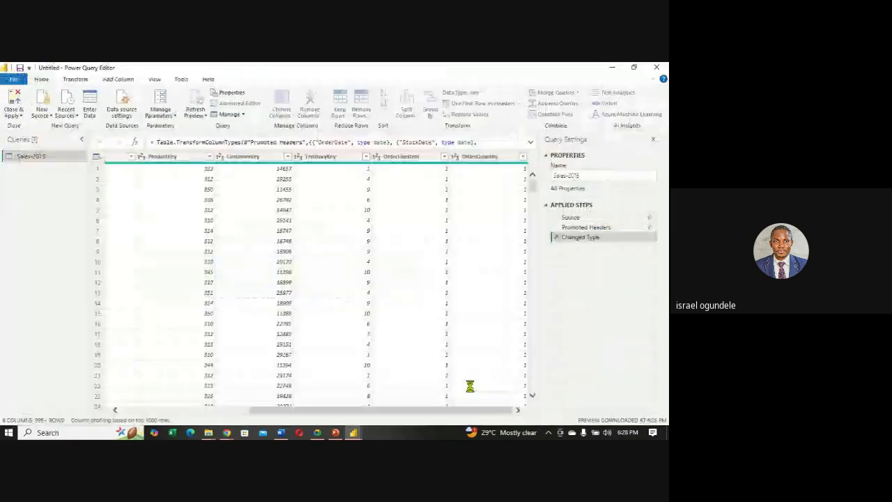
pyautogui.click(26, 157)
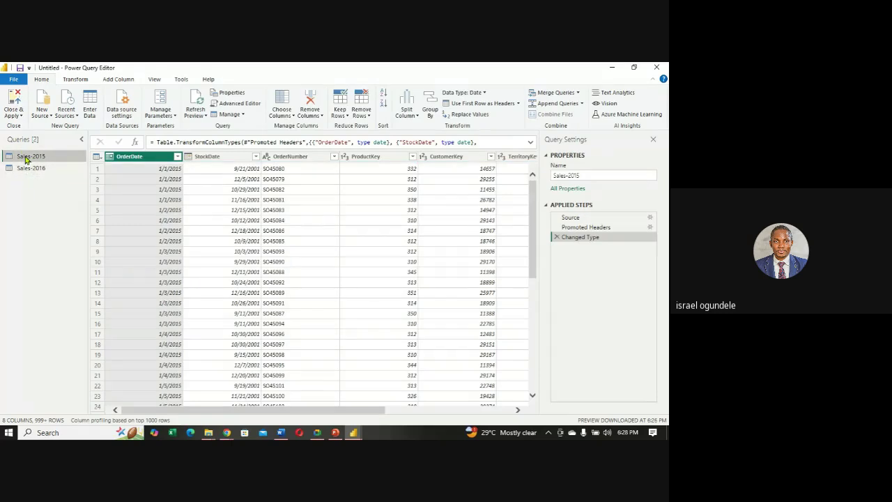
pyautogui.click(28, 173)
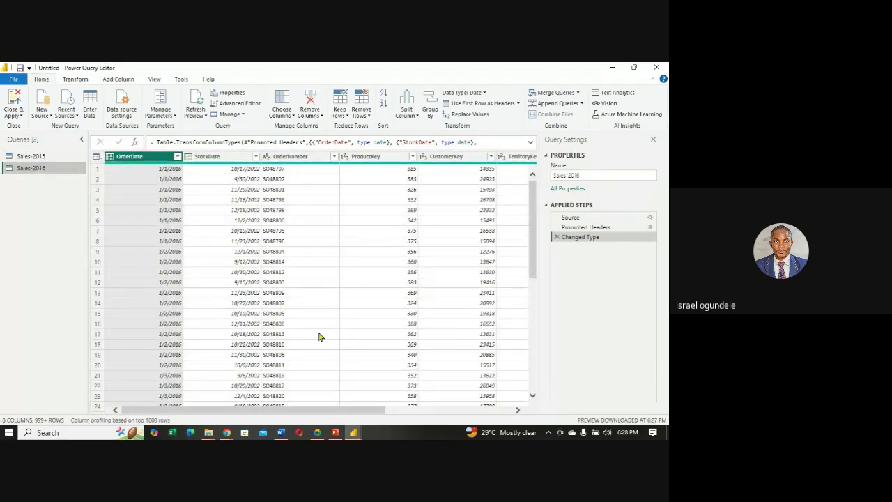
# - From the Power BI Desktop report window, import Sales-2017.csv from Master Sales FY as a Text/CSV source into Power Query Editor with Transform Data
pyautogui.moveTo(345, 436)
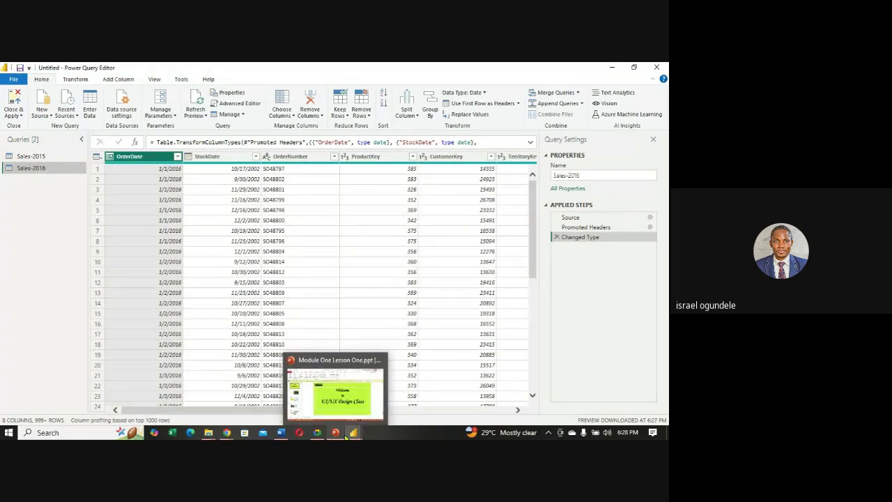
pyautogui.click(309, 398)
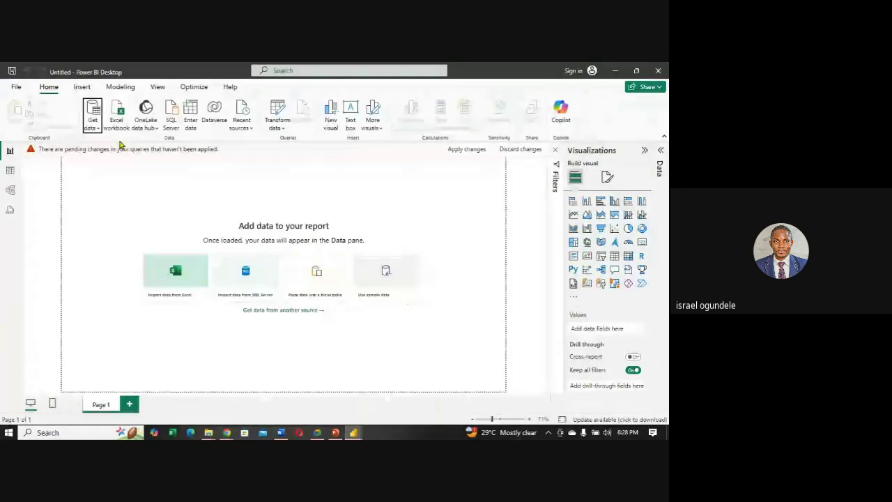
pyautogui.click(92, 127)
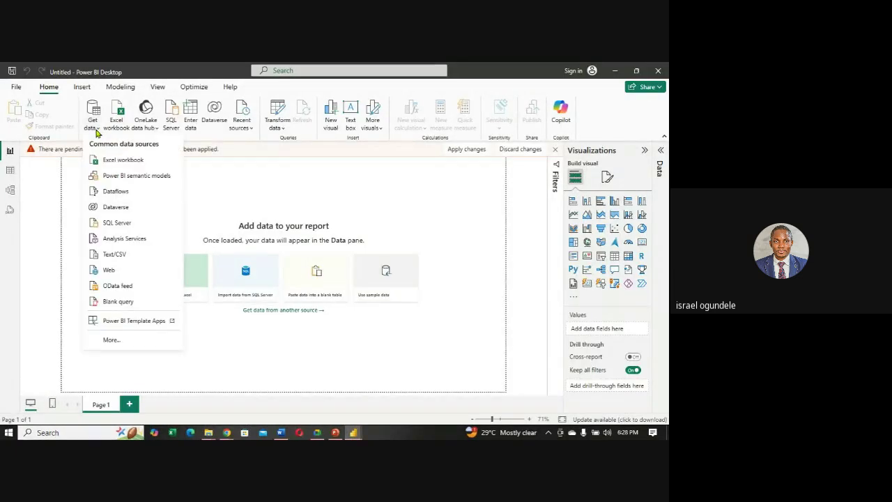
pyautogui.click(122, 255)
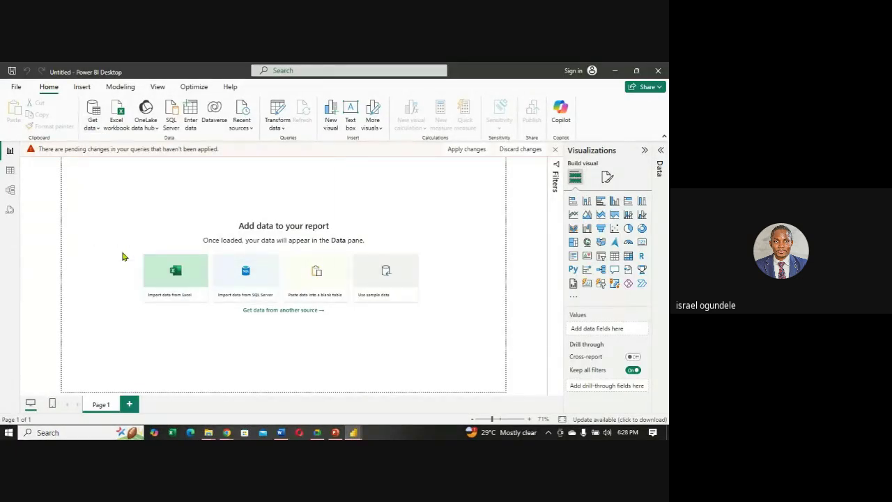
pyautogui.click(140, 151)
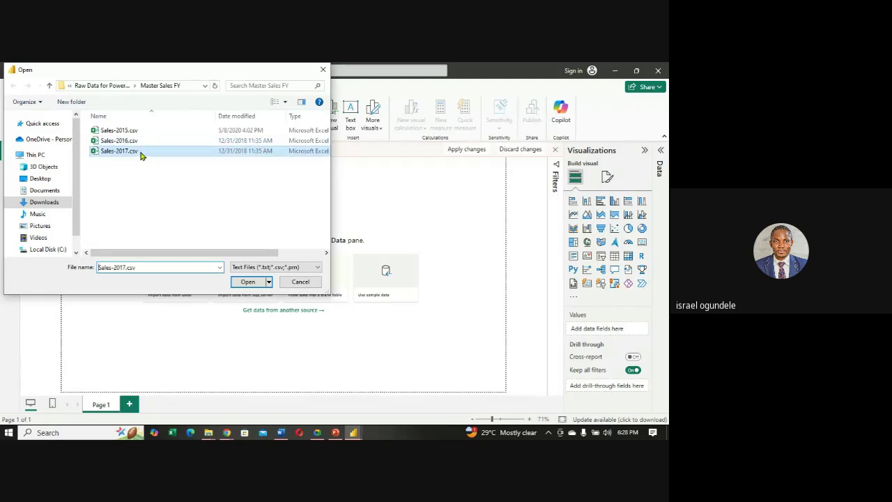
pyautogui.click(245, 282)
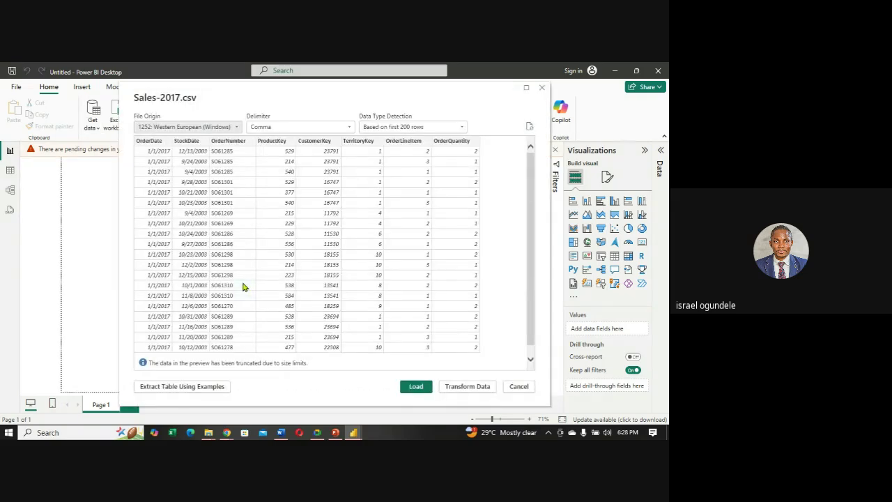
pyautogui.click(465, 391)
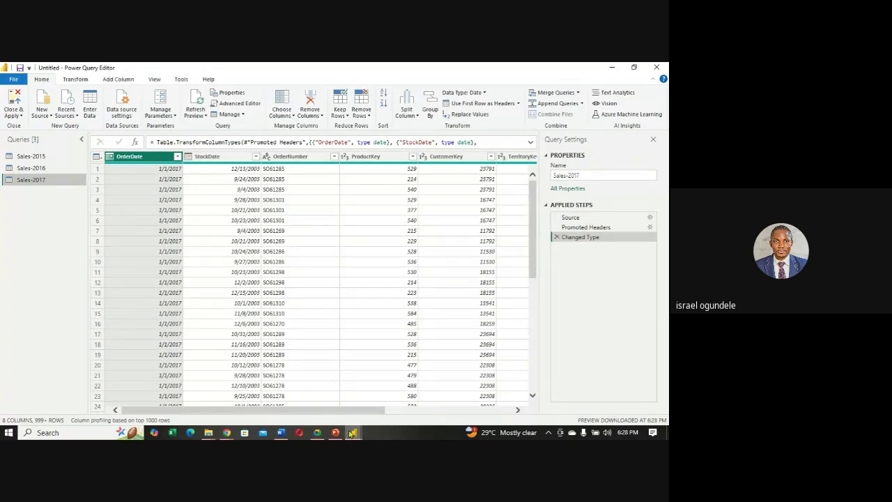
# - From the report window, import Customers.csv from the parent folder of Master Sales FY as Text/CSV into Power Query Editor with Transform Data
pyautogui.moveTo(353, 432)
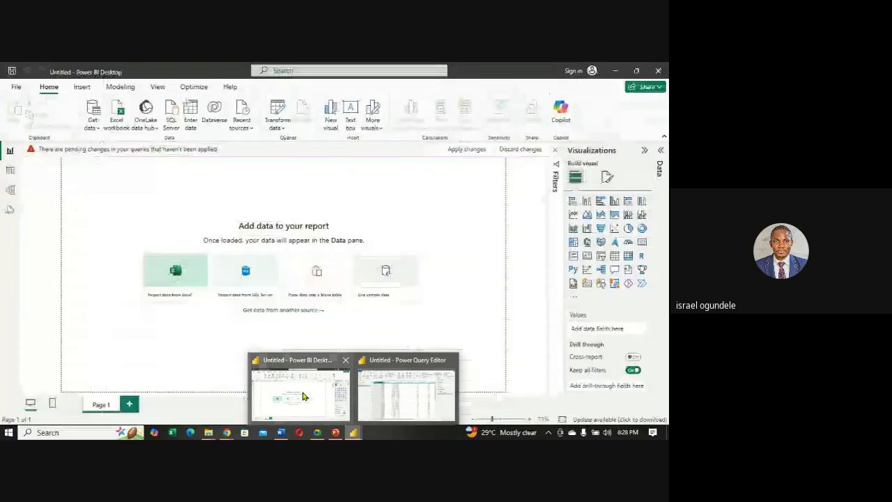
pyautogui.click(298, 390)
pyautogui.click(95, 129)
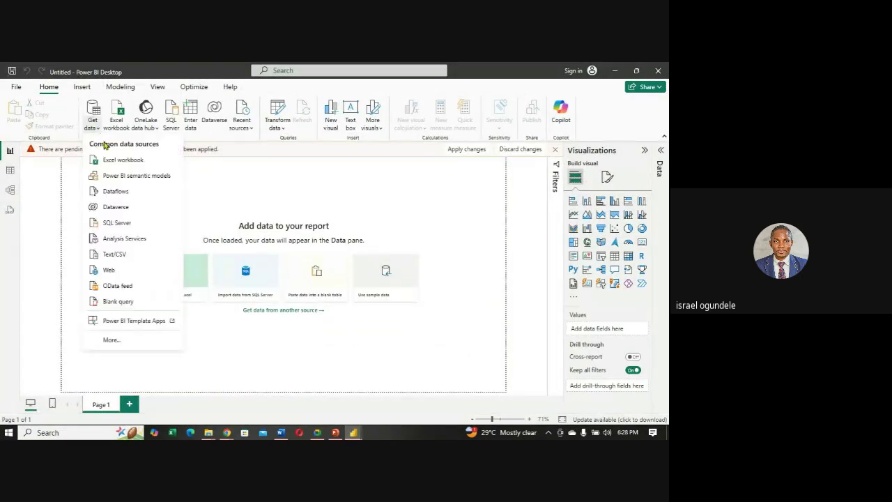
pyautogui.click(114, 256)
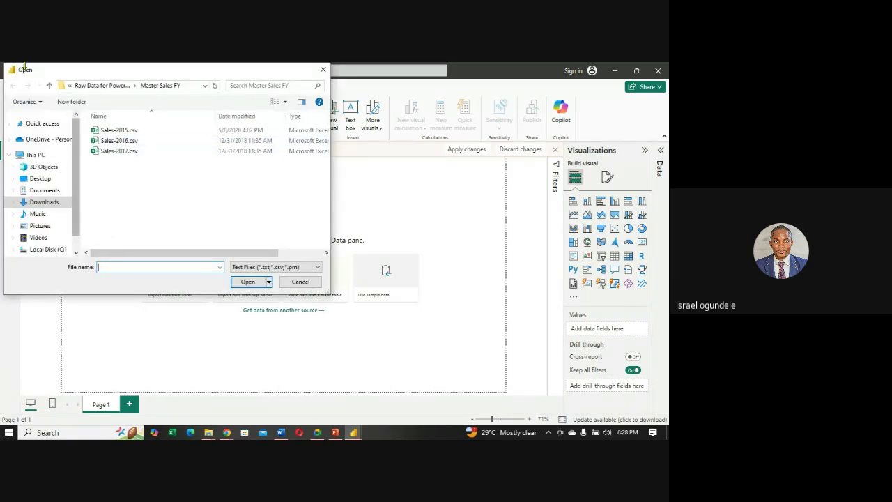
pyautogui.click(49, 85)
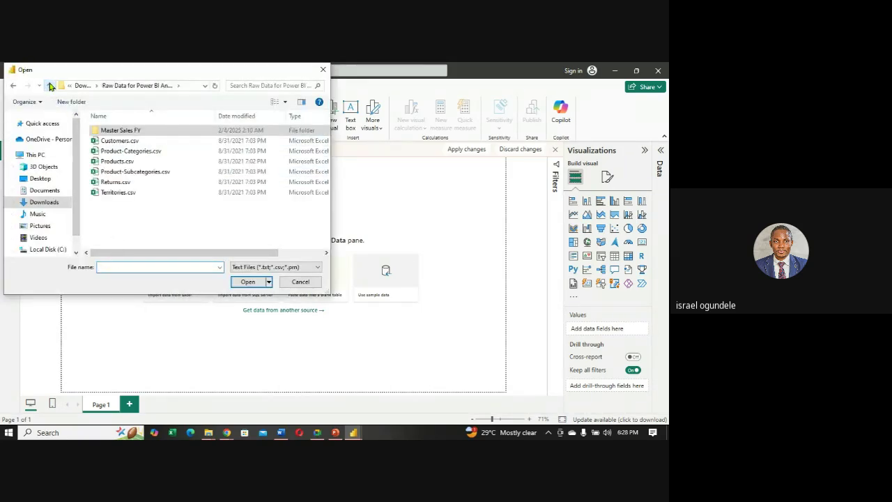
pyautogui.click(124, 142)
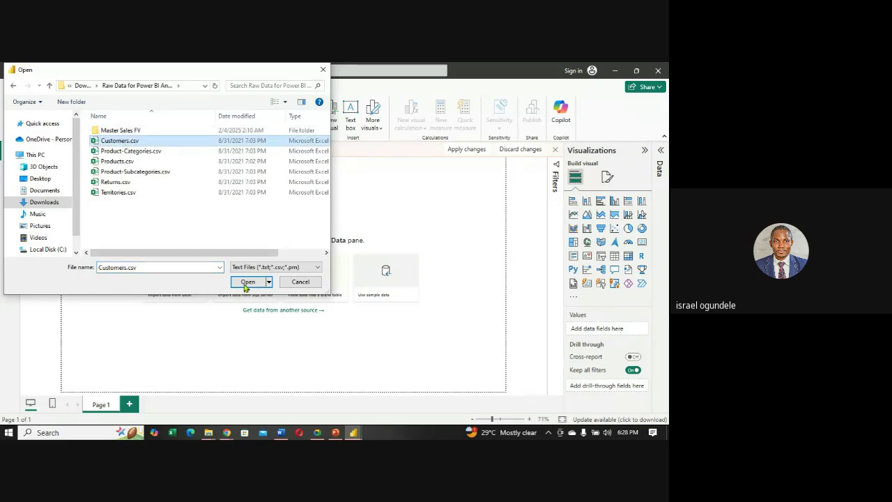
pyautogui.click(247, 281)
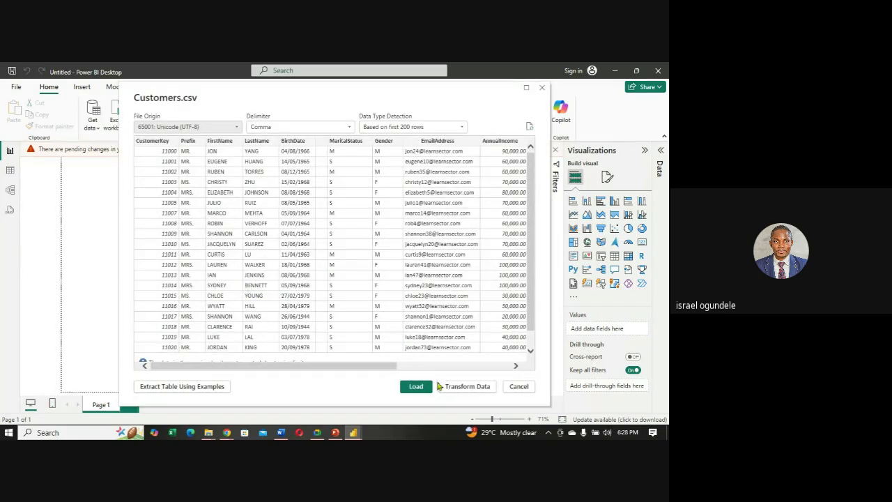
pyautogui.click(460, 386)
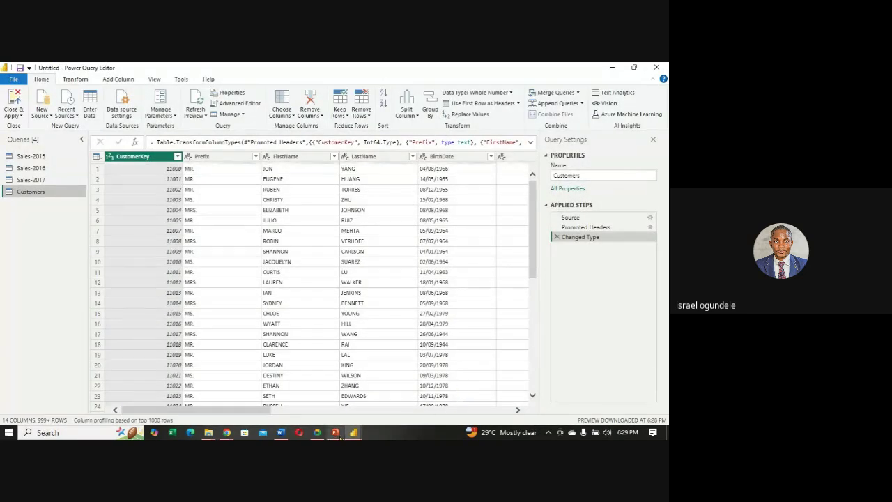
# - Go back to the report window and bring Product-Categories.csv into Power Query Editor as a Text/CSV source using Transform Data
pyautogui.moveTo(352, 432)
pyautogui.click(333, 415)
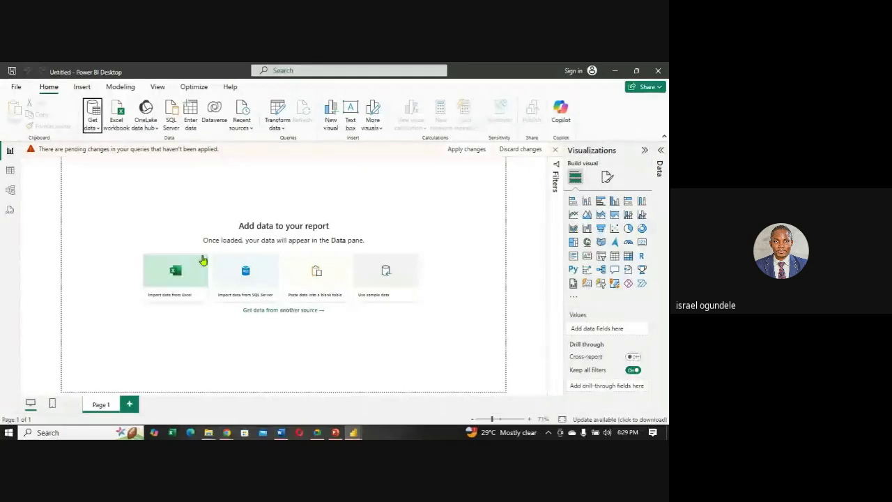
pyautogui.click(98, 131)
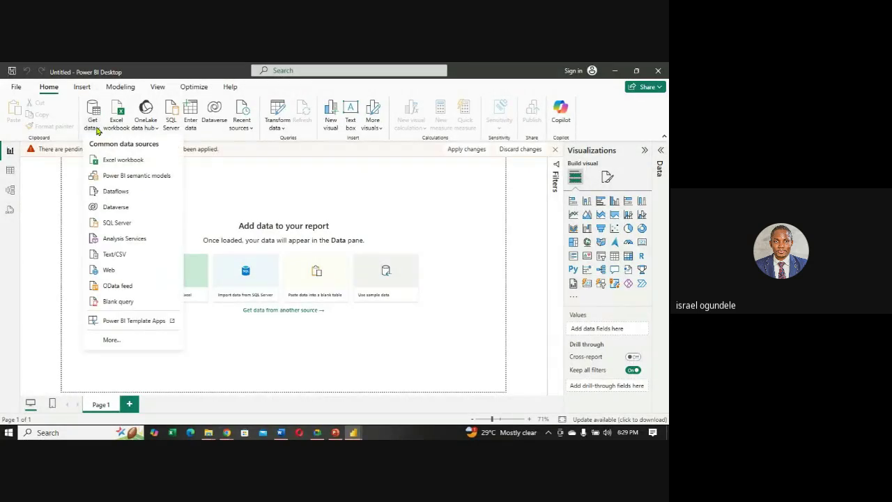
pyautogui.click(120, 255)
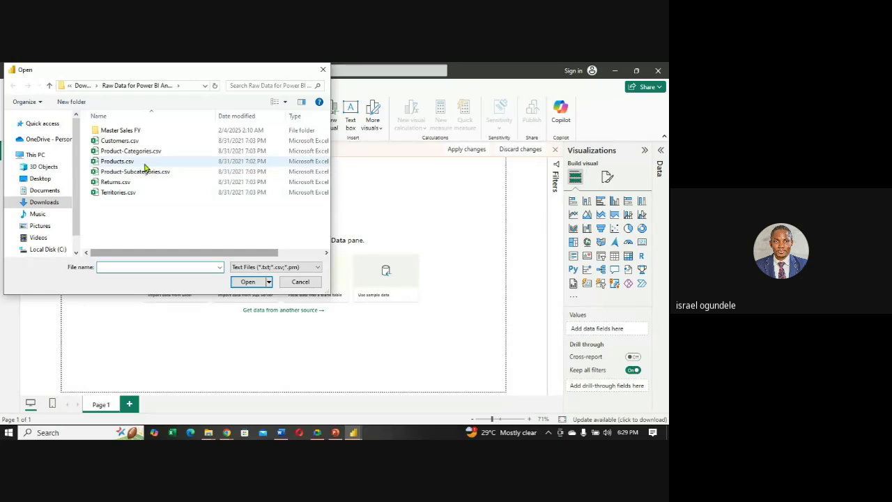
pyautogui.click(136, 151)
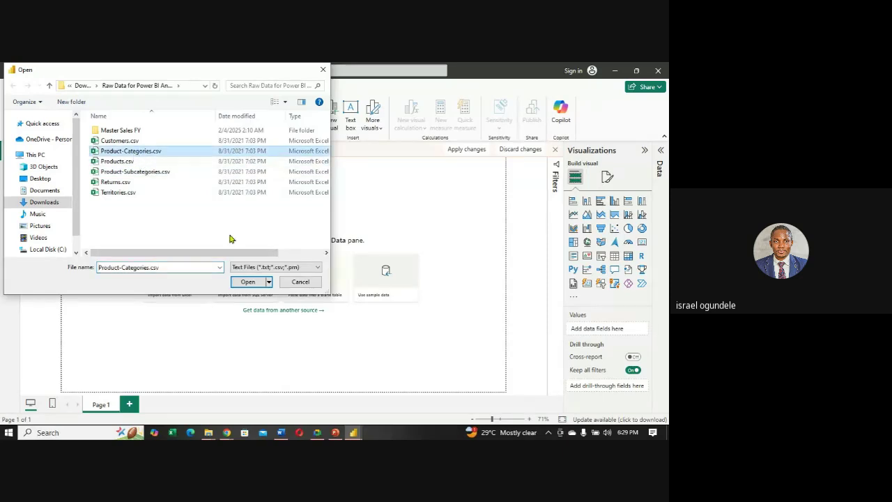
pyautogui.click(249, 282)
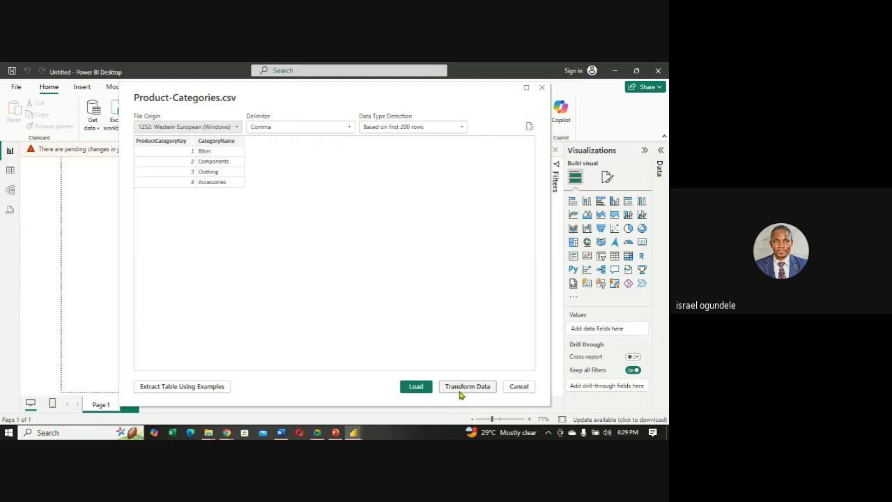
pyautogui.click(464, 387)
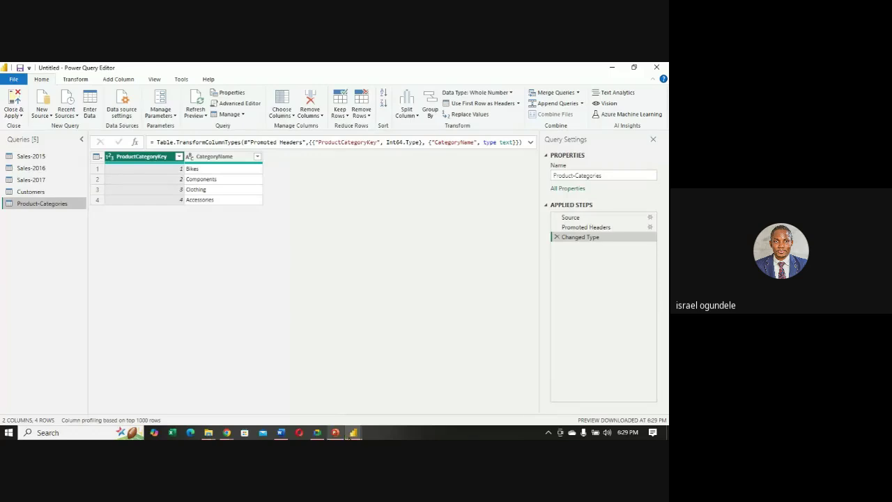
# - Return to the report window and import Products.csv as a Text/CSV source into Power Query Editor with Transform Data
pyautogui.moveTo(351, 434)
pyautogui.click(315, 396)
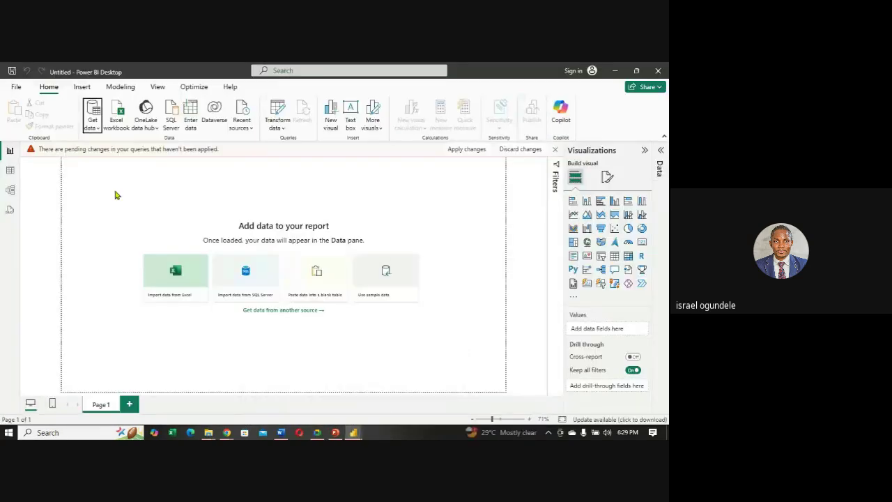
pyautogui.click(97, 129)
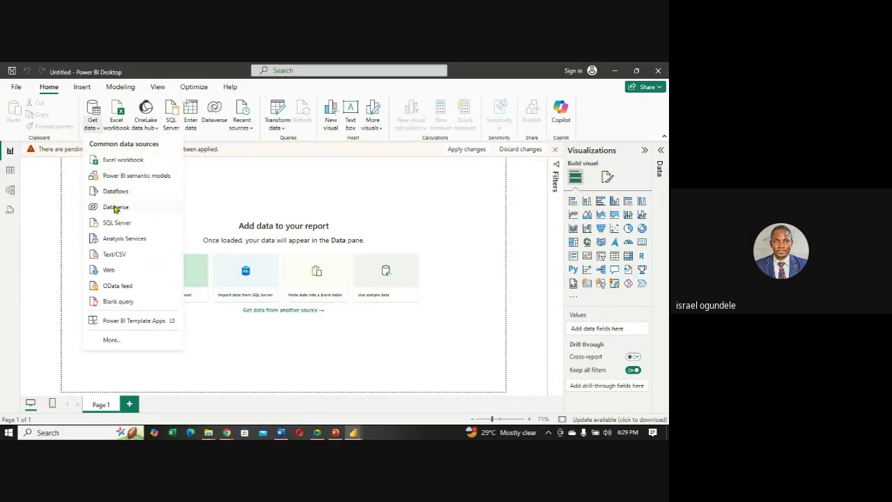
pyautogui.click(118, 256)
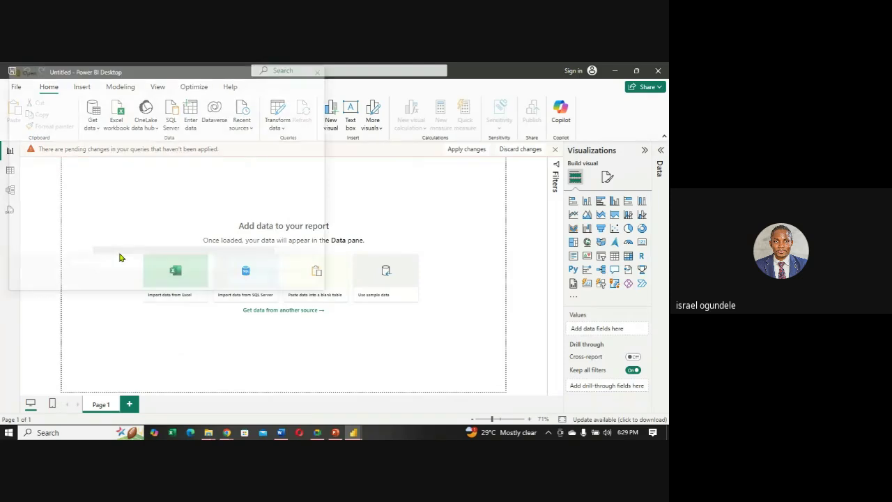
pyautogui.click(120, 161)
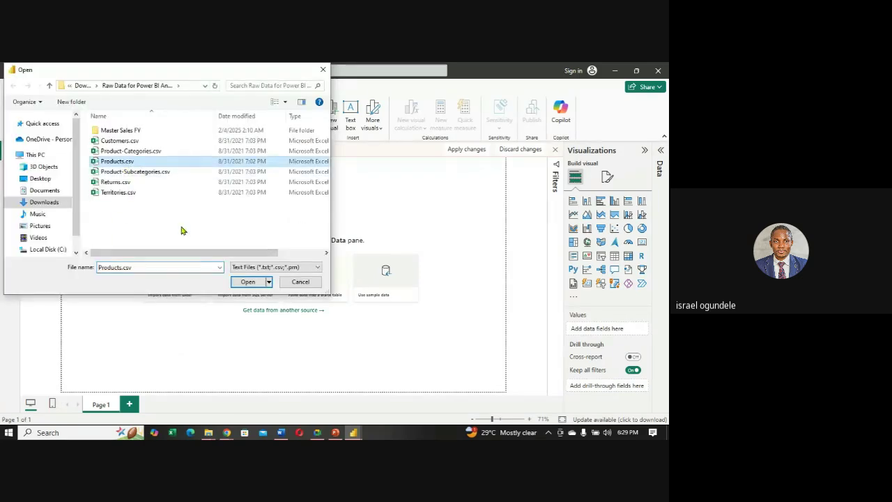
pyautogui.click(245, 283)
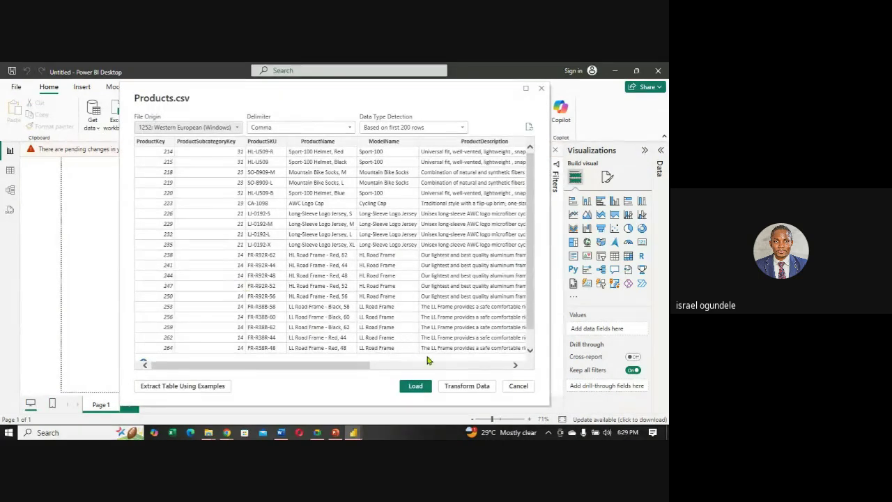
pyautogui.click(461, 385)
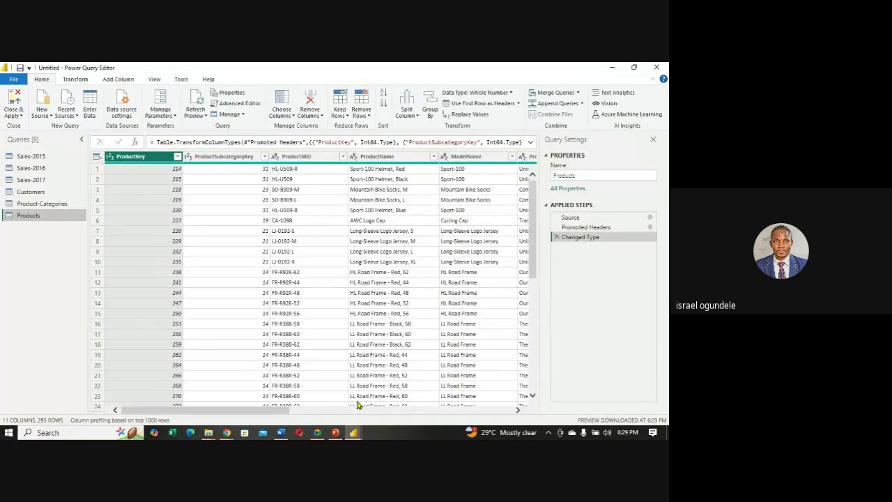
# - From the report window, add Product-Subcategories.csv as a Text/CSV source to Power Query Editor with Transform Data
pyautogui.moveTo(353, 433)
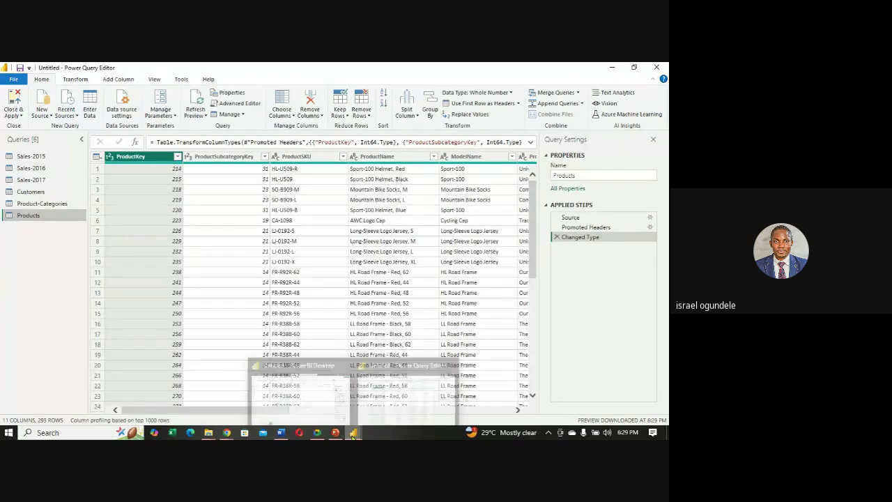
pyautogui.click(304, 406)
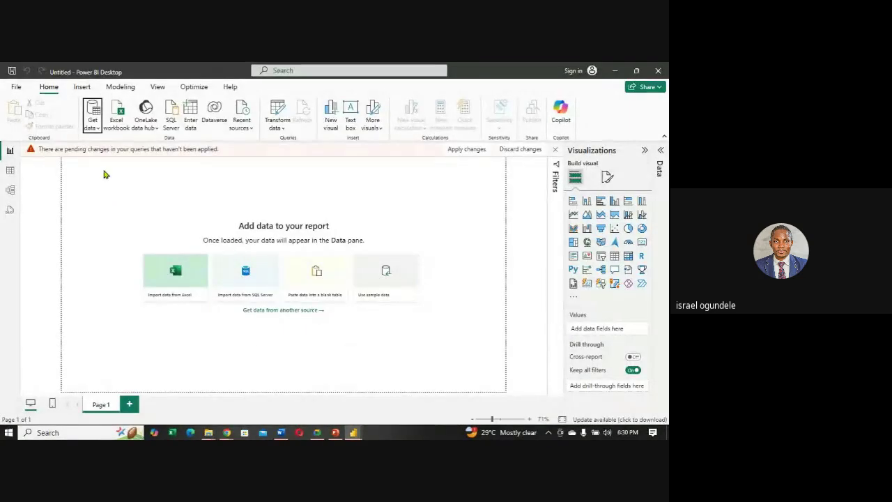
pyautogui.click(97, 125)
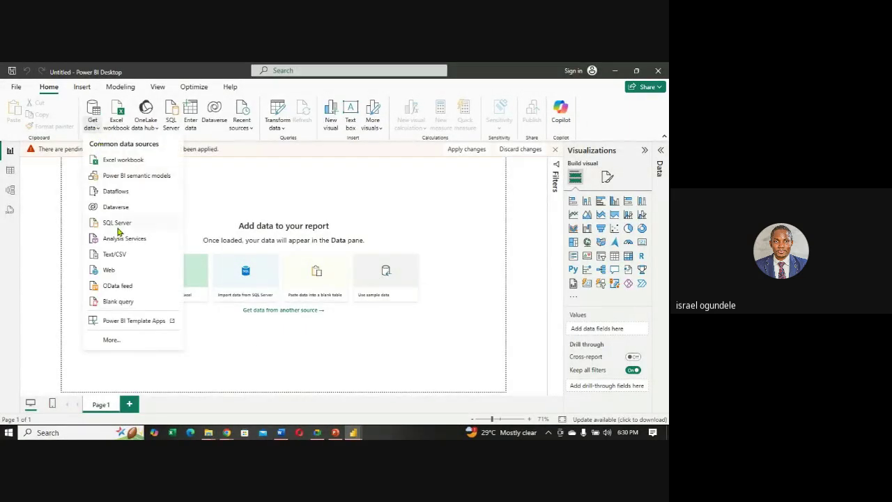
pyautogui.click(119, 254)
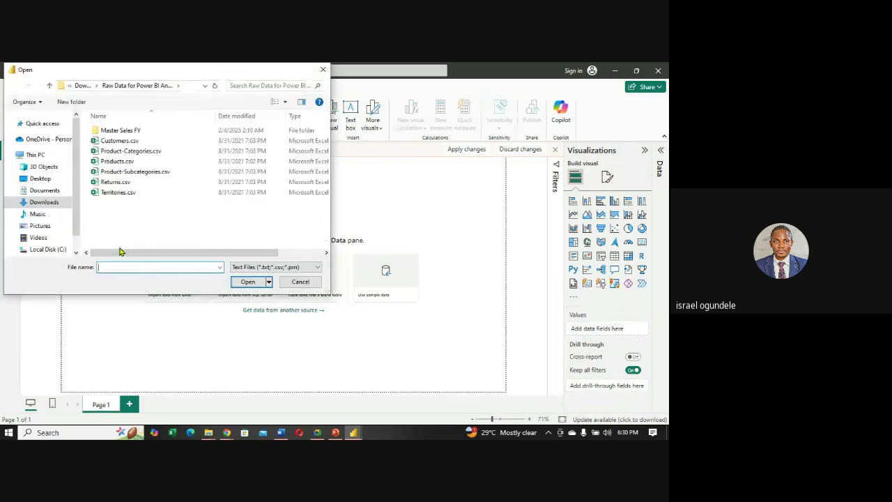
pyautogui.click(130, 174)
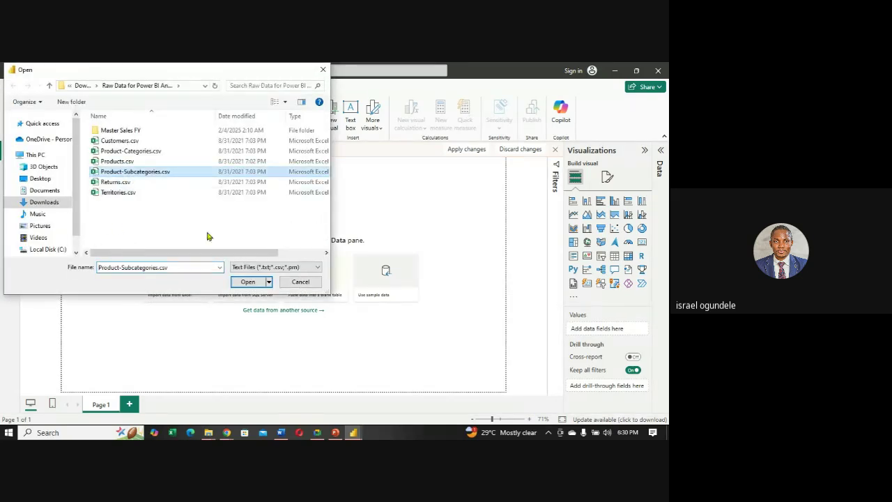
pyautogui.click(255, 283)
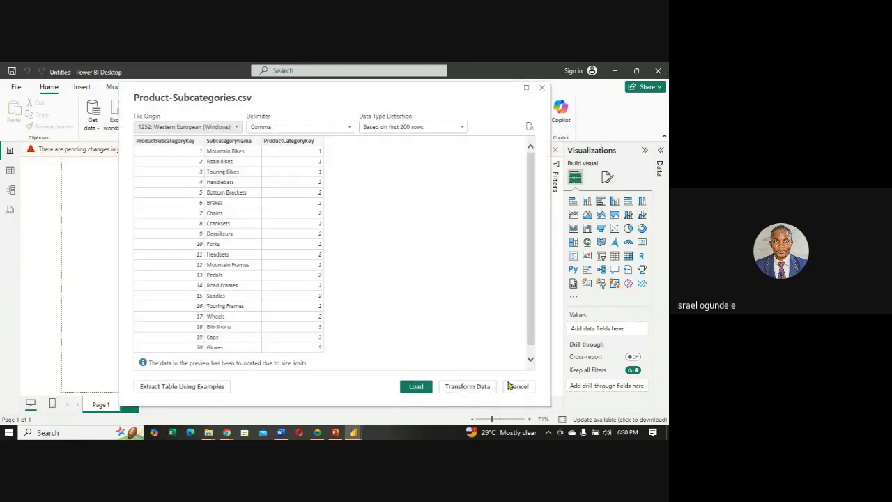
pyautogui.click(462, 387)
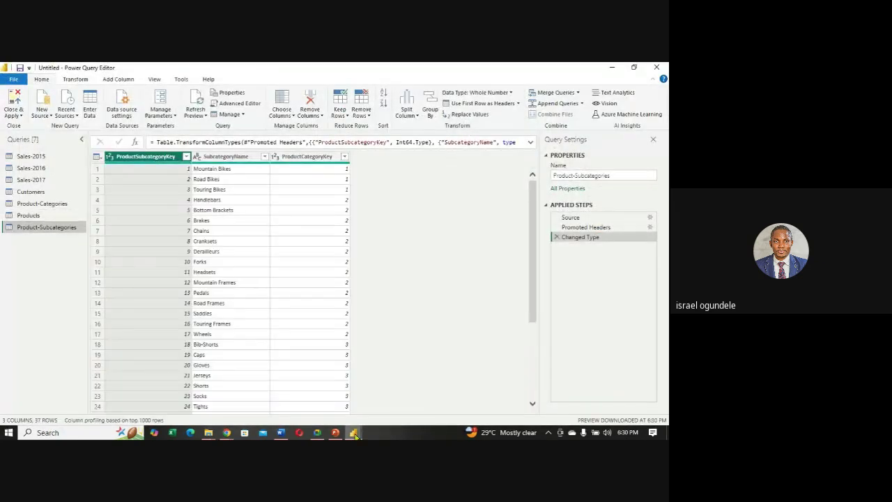
# - Return to the report window and import Returns.csv as a Text/CSV source into Power Query Editor with Transform Data
pyautogui.moveTo(356, 434)
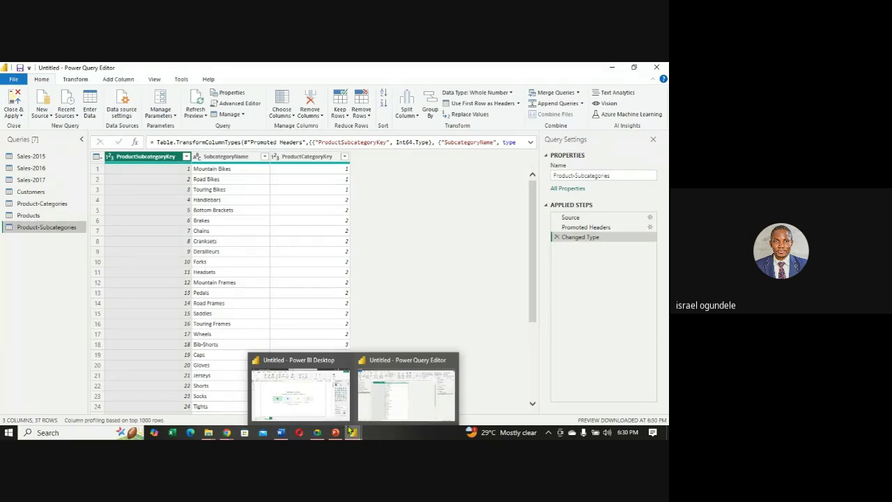
pyautogui.click(319, 407)
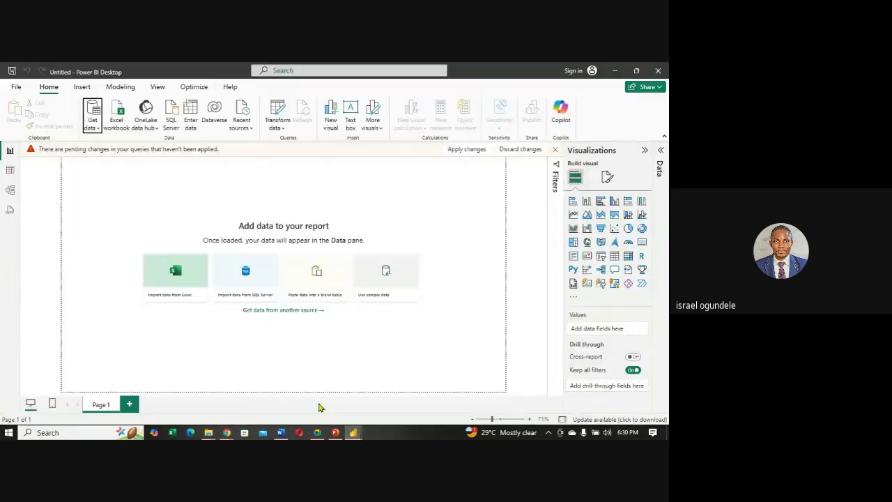
pyautogui.click(95, 133)
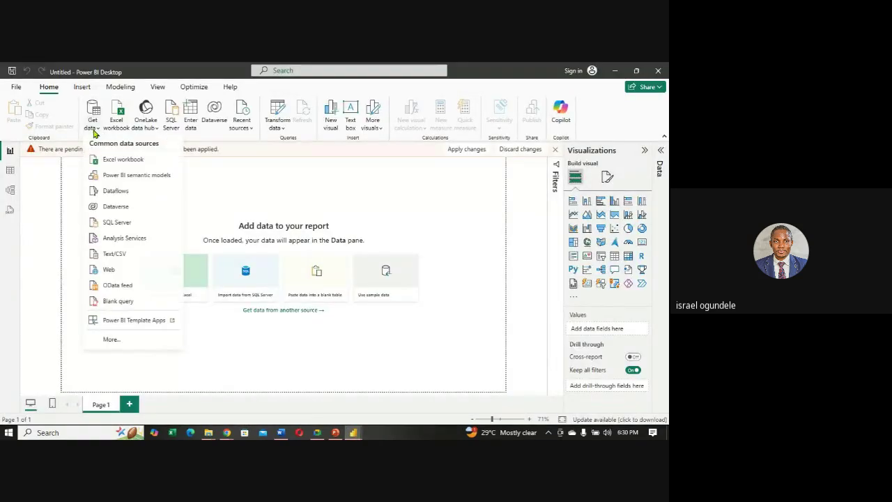
pyautogui.click(116, 254)
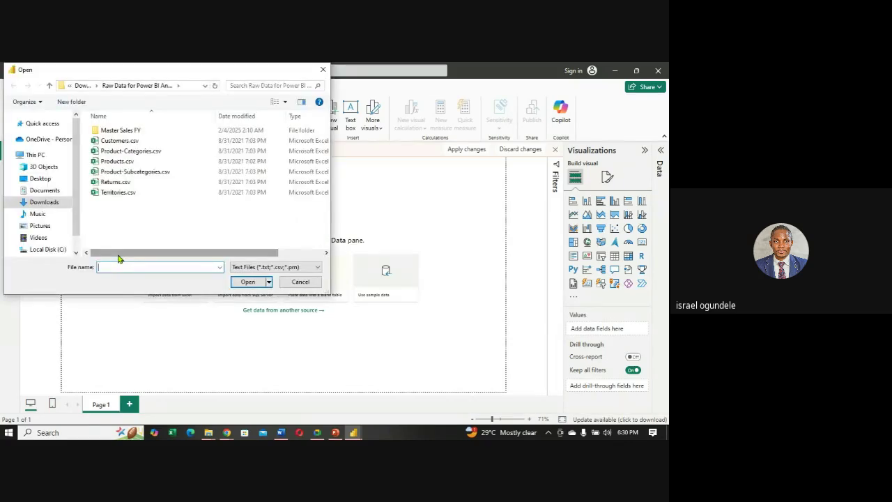
pyautogui.click(116, 182)
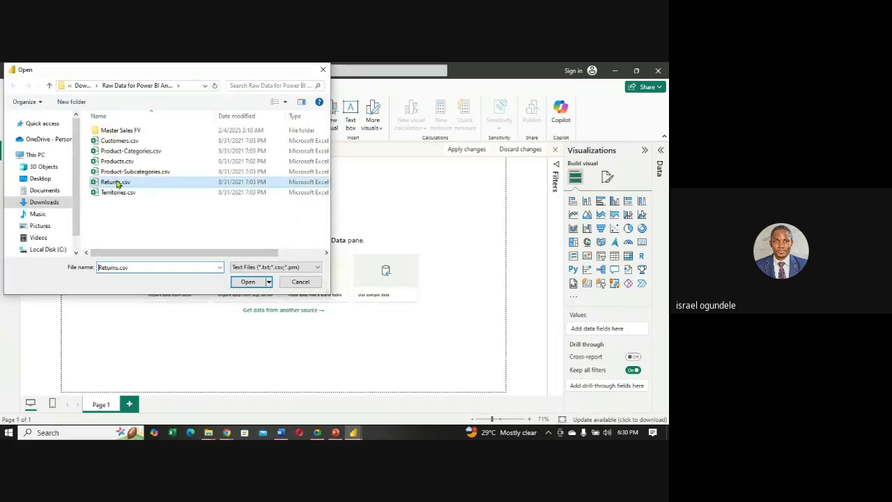
pyautogui.click(247, 282)
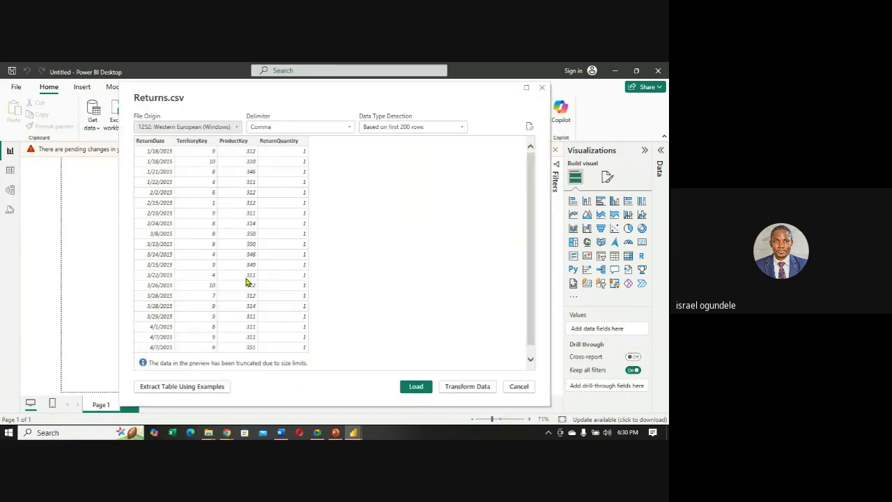
pyautogui.click(460, 392)
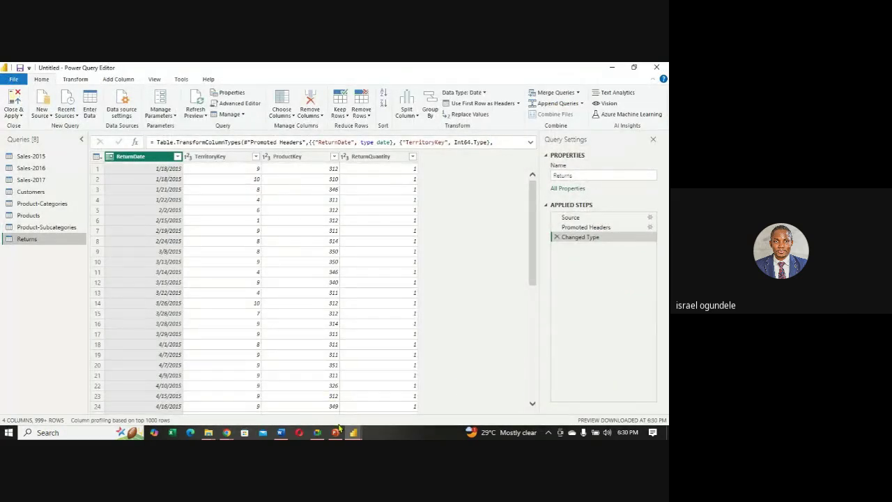
# - From the report window, open Territories.csv as a Text/CSV source
pyautogui.moveTo(354, 432)
pyautogui.click(306, 407)
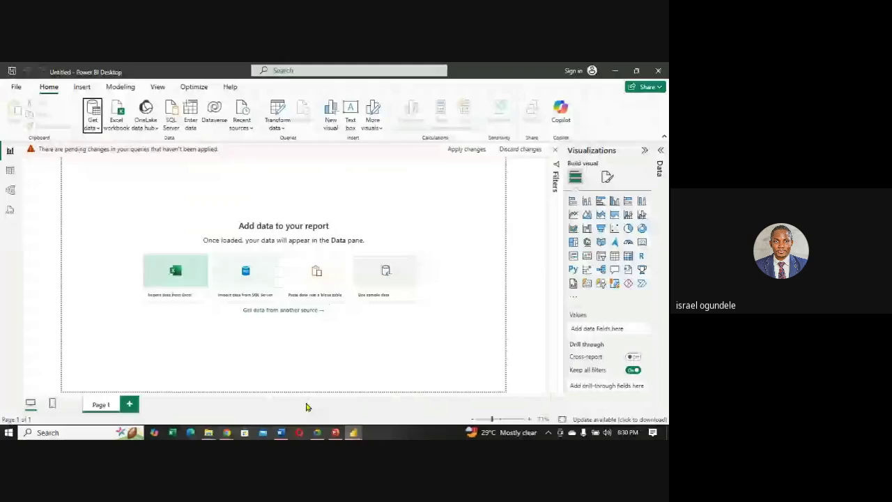
pyautogui.click(94, 126)
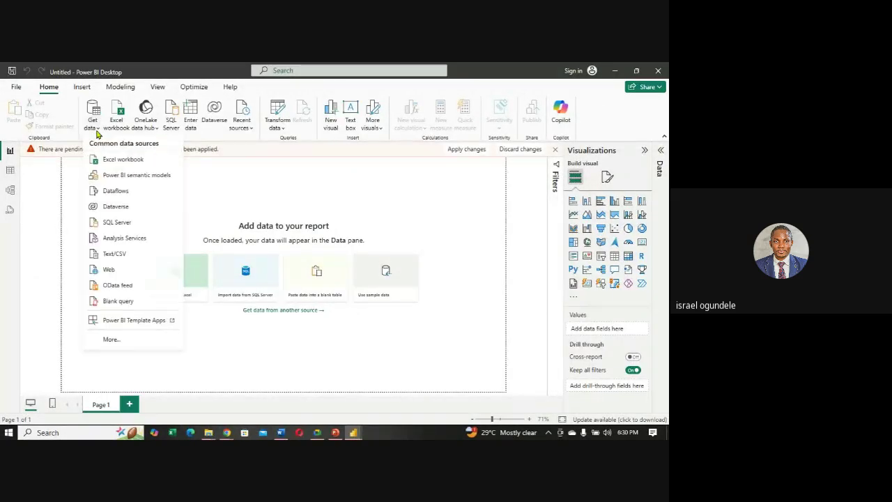
pyautogui.click(115, 255)
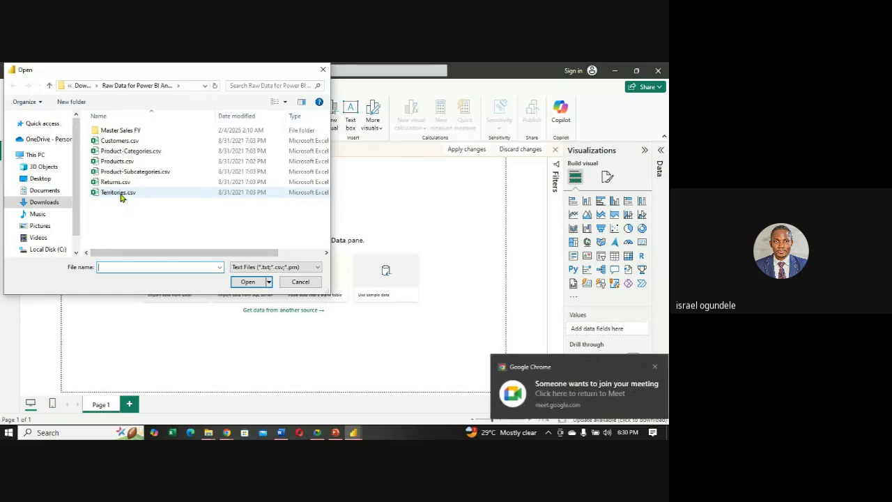
pyautogui.click(118, 192)
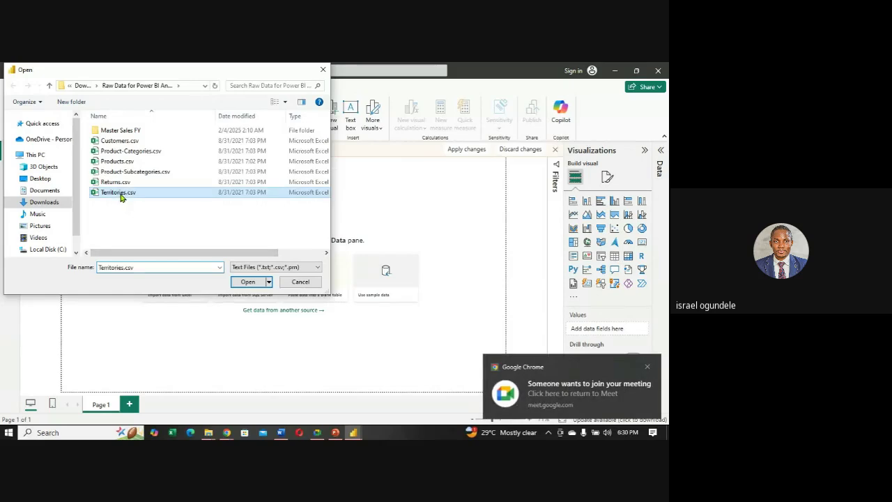
pyautogui.click(248, 283)
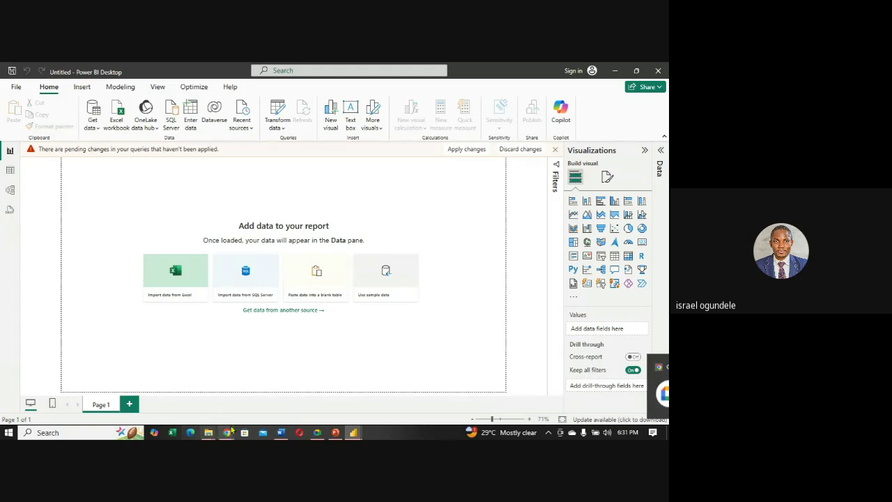
# - Switch to the Google Meet call in Chrome and admit everyone waiting to join
pyautogui.moveTo(228, 433)
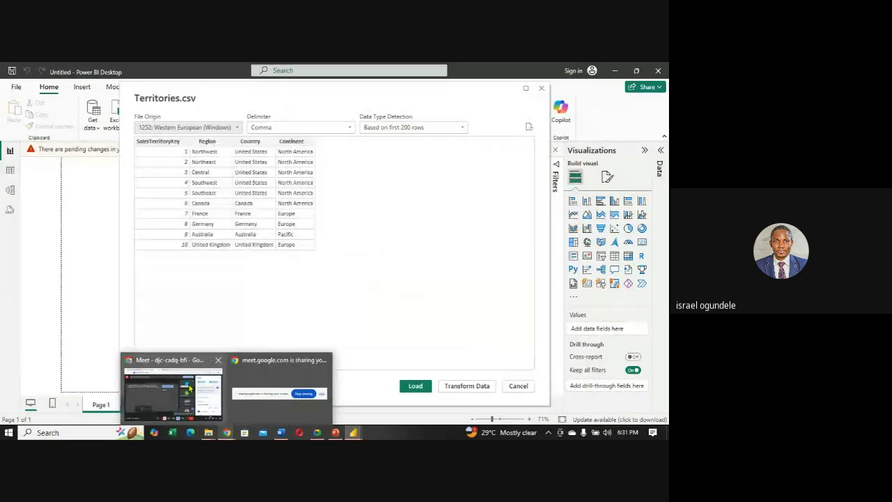
pyautogui.click(172, 390)
pyautogui.click(620, 335)
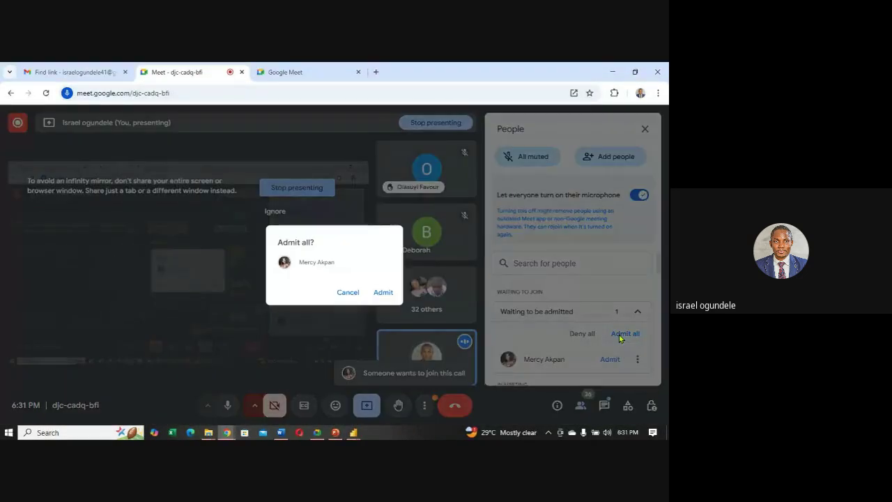
pyautogui.click(383, 292)
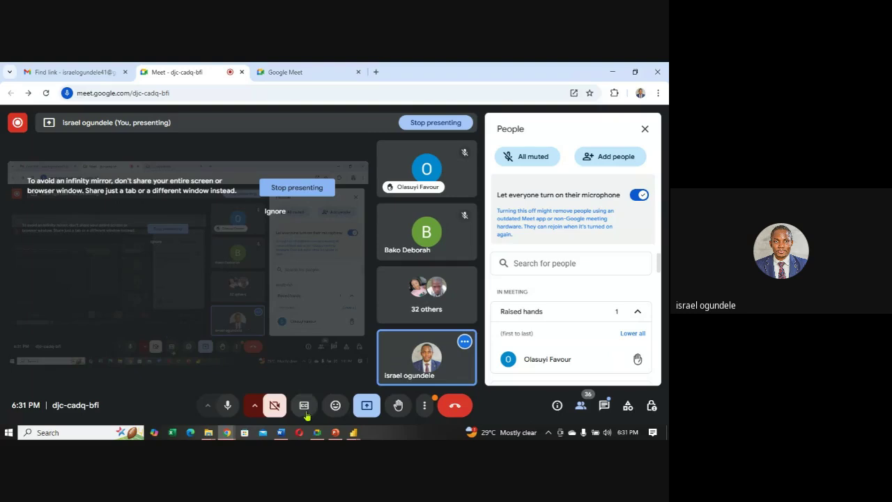
# - Switch back to the Power BI Desktop report window and send the Territories.csv preview to Power Query Editor with Transform Data
pyautogui.moveTo(353, 432)
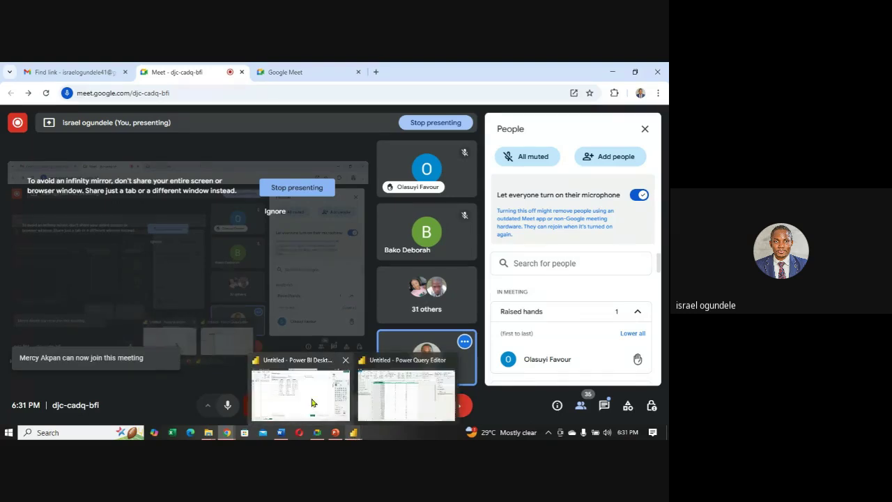
pyautogui.click(312, 403)
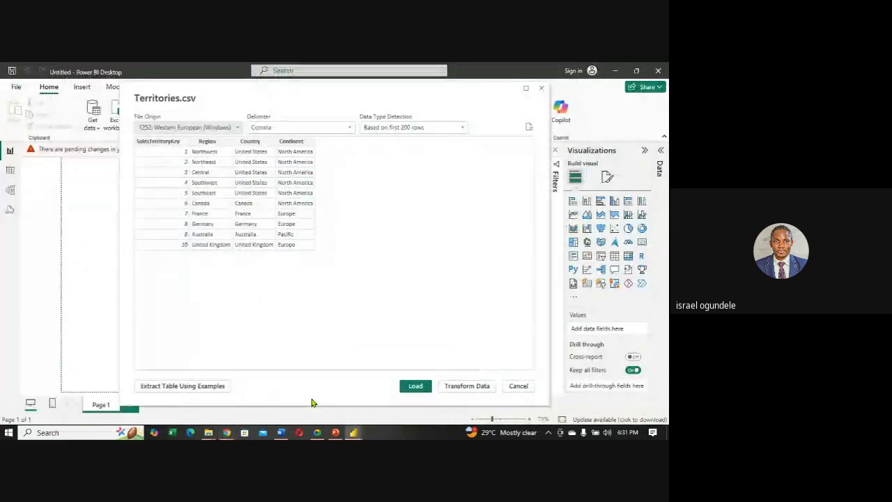
pyautogui.click(465, 386)
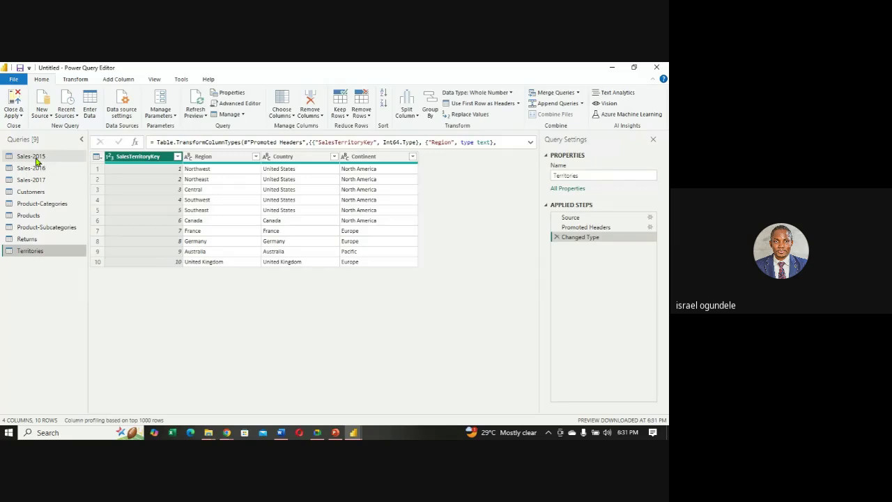
# - Review the imported queries one after another, from Sales-2015 through Customers and the product tables to Territories
pyautogui.click(36, 157)
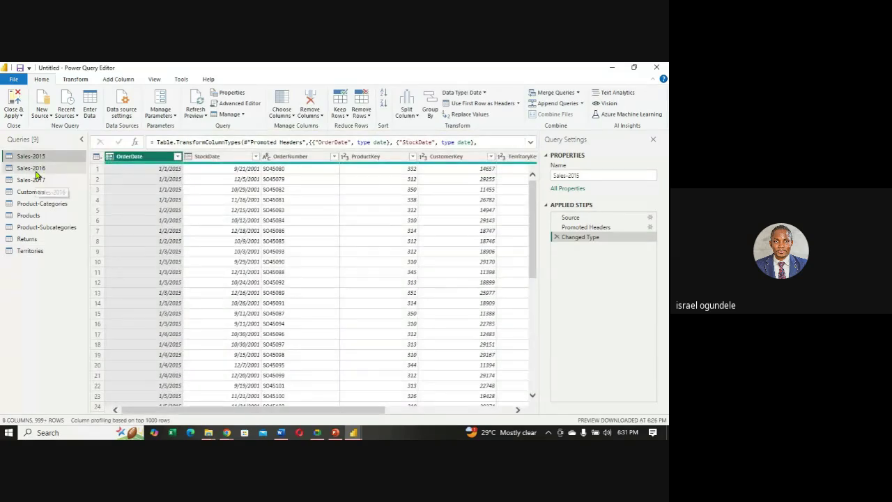
pyautogui.click(36, 170)
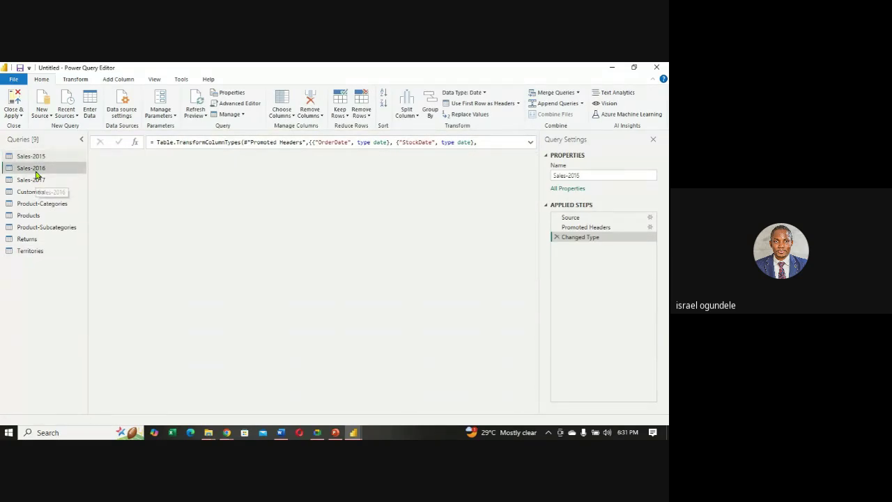
pyautogui.click(37, 179)
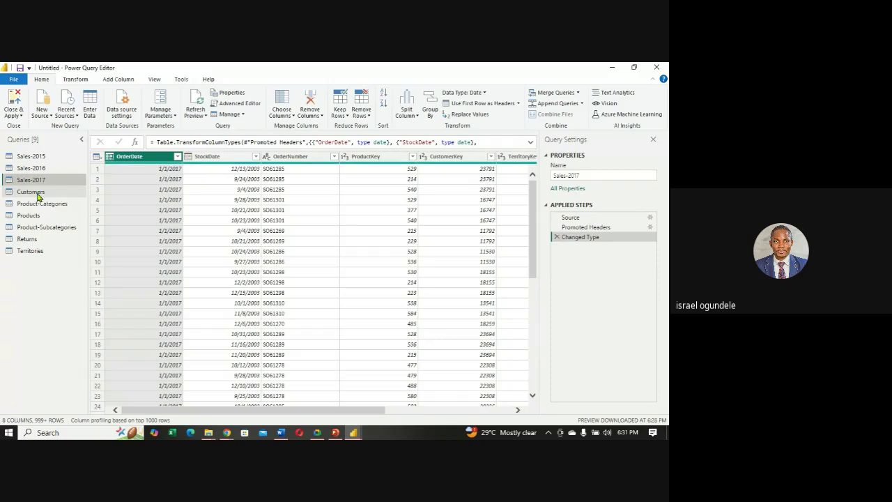
pyautogui.click(37, 194)
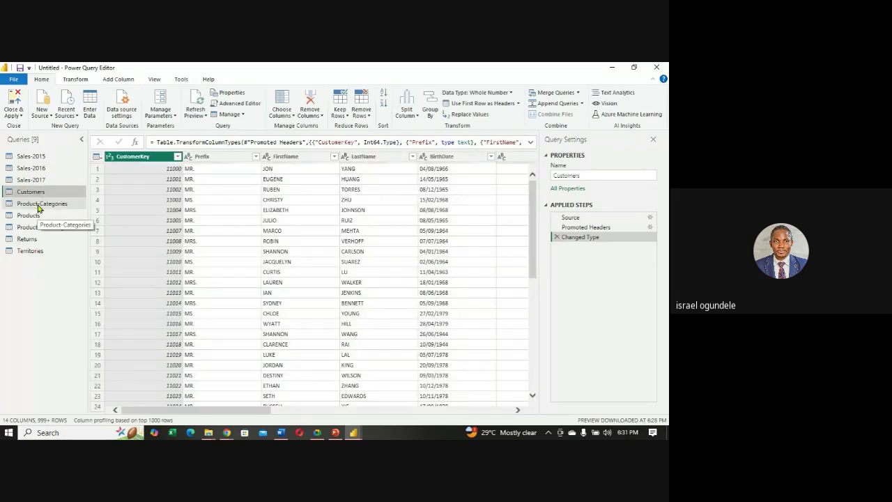
pyautogui.click(37, 204)
pyautogui.click(38, 217)
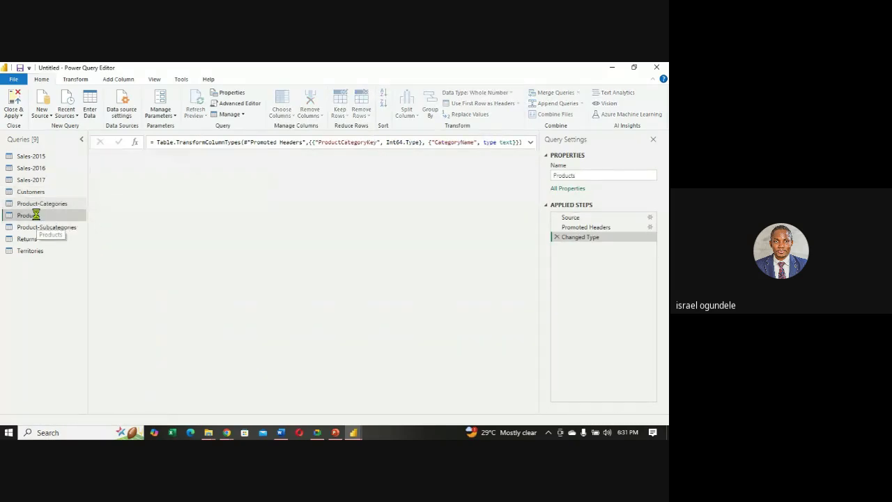
pyautogui.click(39, 228)
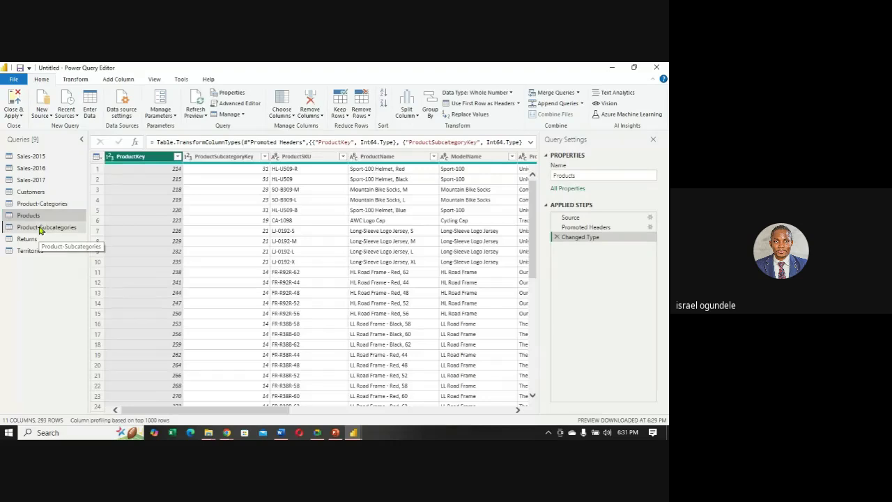
pyautogui.click(39, 239)
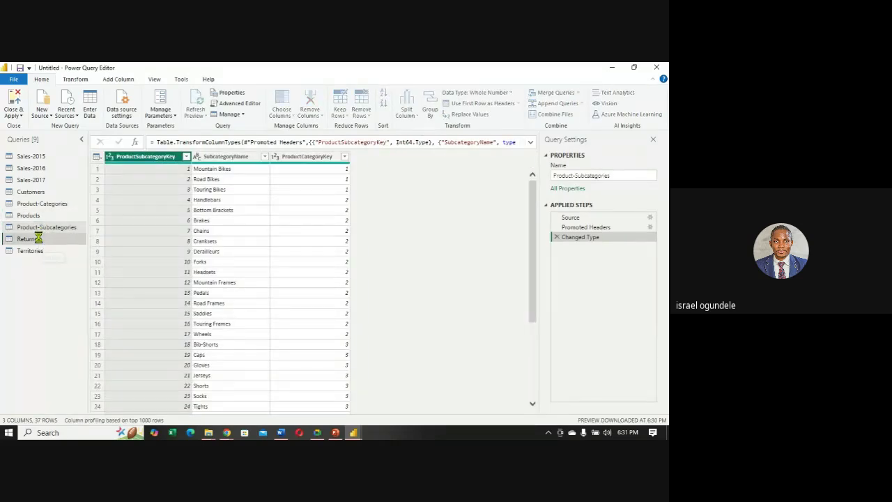
pyautogui.click(39, 252)
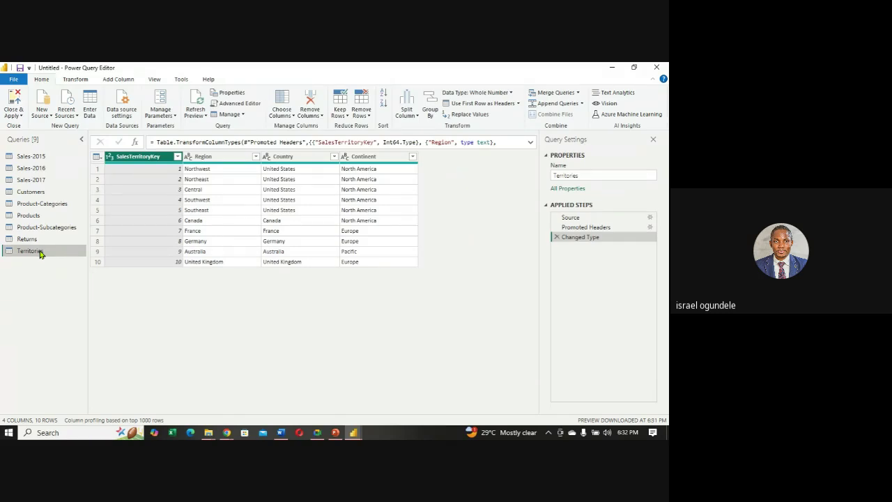
# - In the Sales-2015 query, rename the ProductKey column to Product ID
pyautogui.click(31, 157)
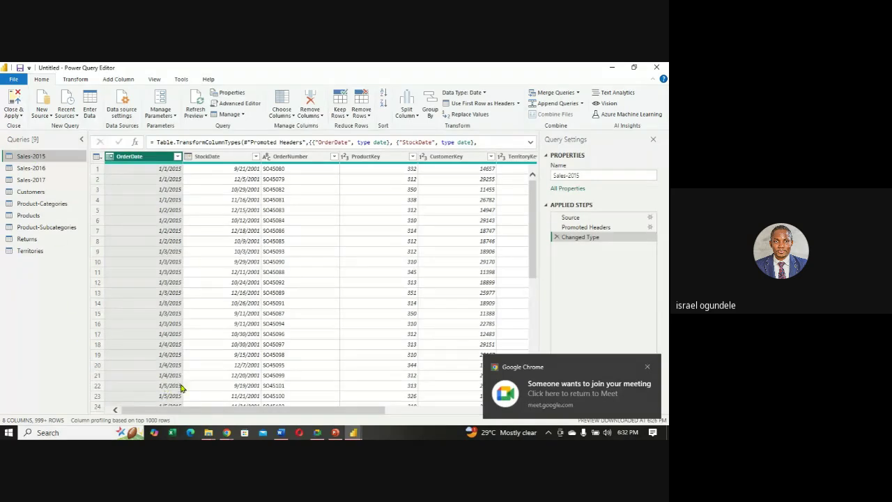
pyautogui.moveTo(209, 432)
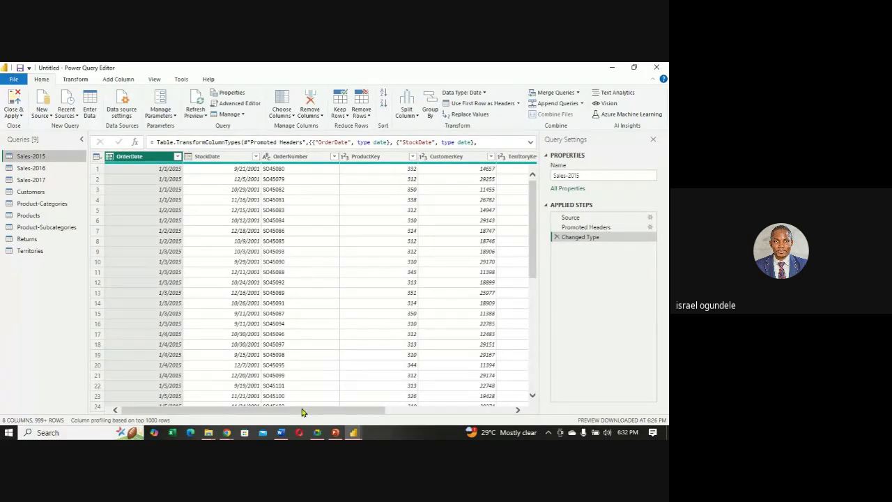
pyautogui.moveTo(310, 411); pyautogui.dragTo(235, 411)
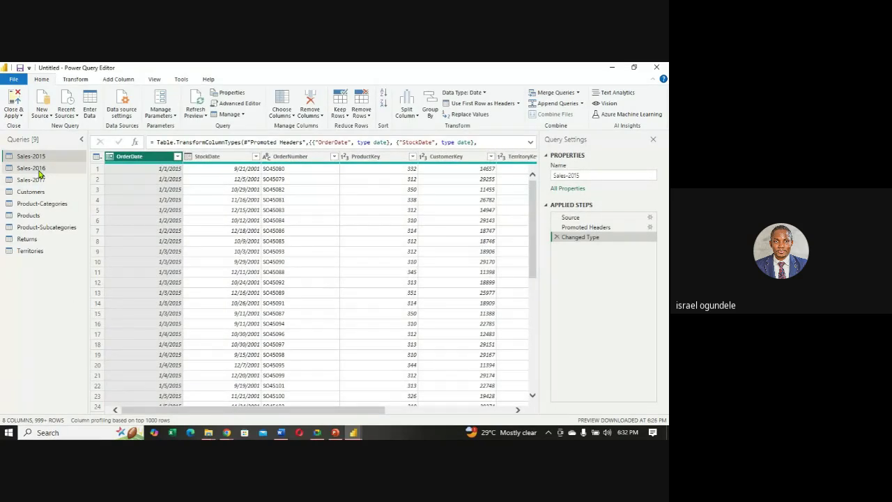
pyautogui.click(388, 161)
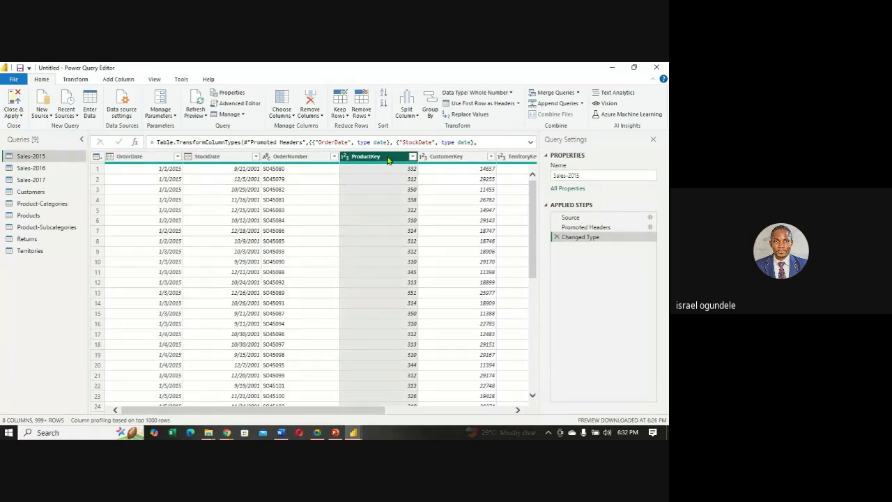
pyautogui.rightClick(388, 161)
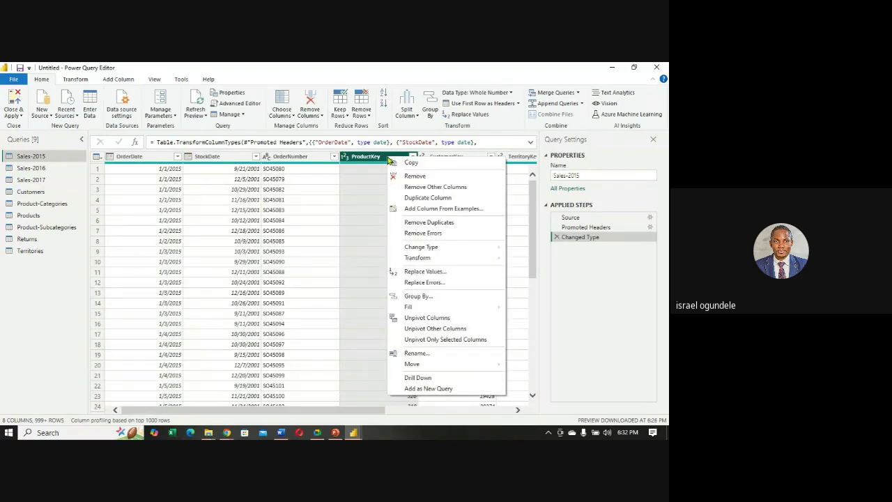
pyautogui.click(416, 354)
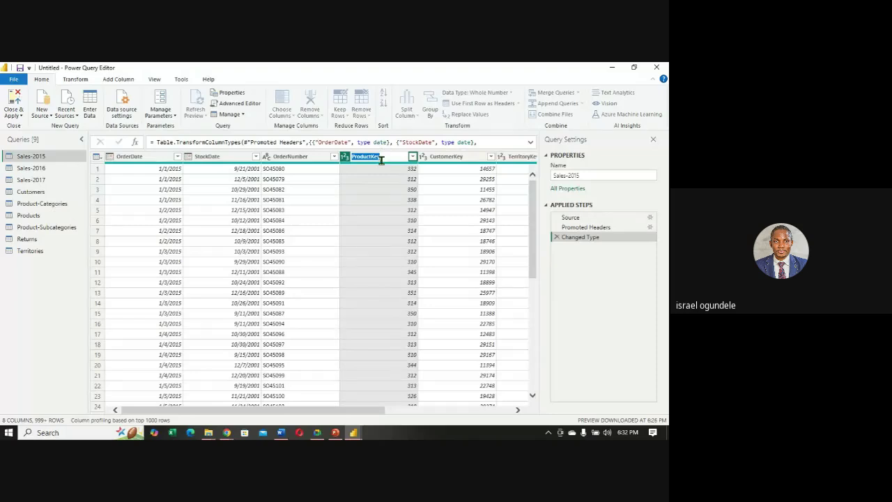
pyautogui.press('Escape')
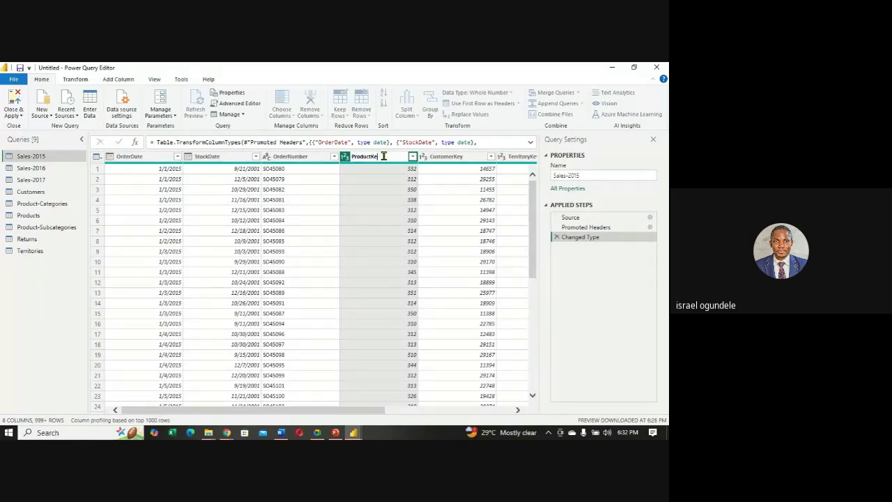
pyautogui.press('BackSpace')
pyautogui.press('BackSpace')
pyautogui.press('Return')
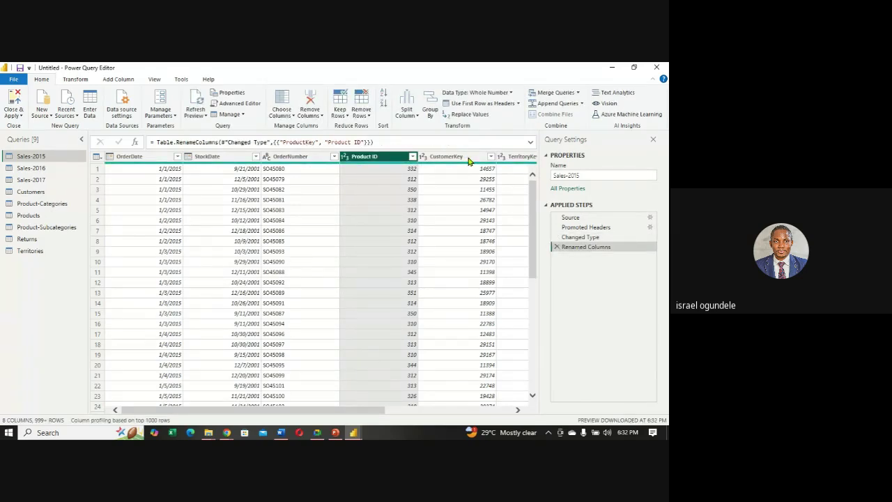
# - In the Sales-2015 query, rename the CustomerKey column to Customer ID
pyautogui.rightClick(468, 160)
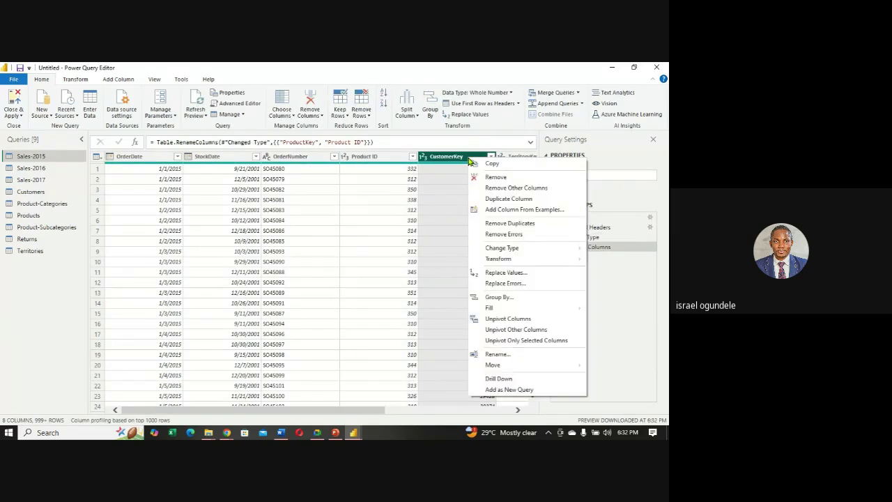
pyautogui.click(496, 354)
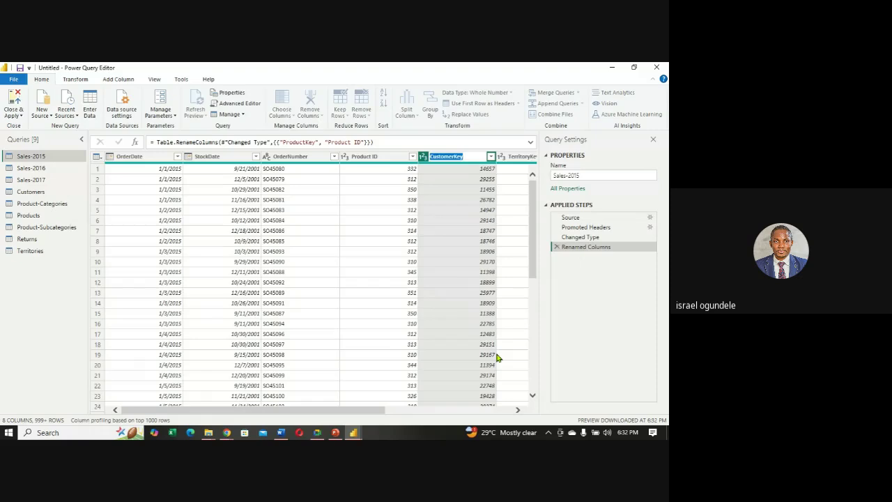
pyautogui.press('End')
pyautogui.press('BackSpace')
pyautogui.press('BackSpace')
pyautogui.write('ID')
pyautogui.press('Return')
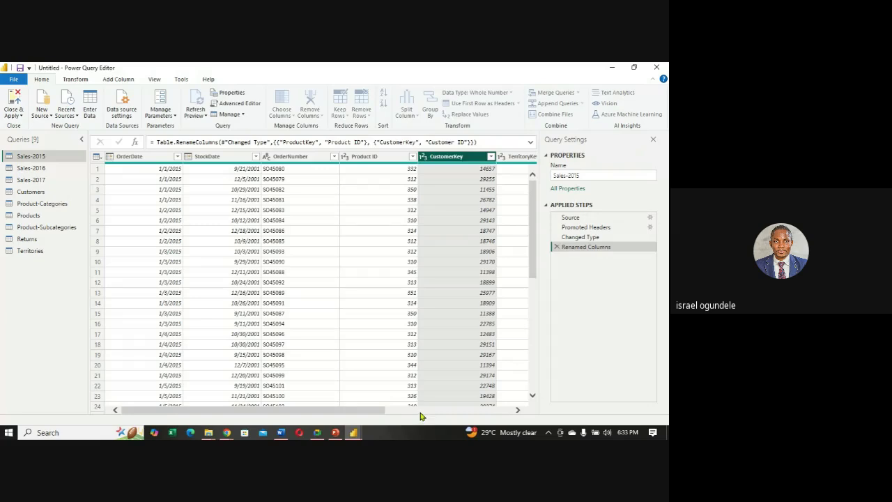
# - Rename the TerritoryKey column of the Sales-2015 query to Territory ID and check its remaining columns
pyautogui.moveTo(361, 412); pyautogui.dragTo(408, 416)
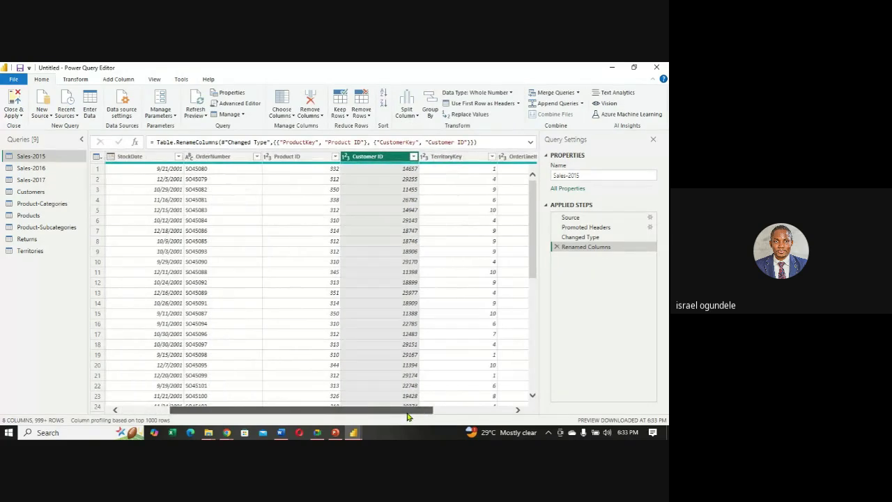
pyautogui.rightClick(467, 161)
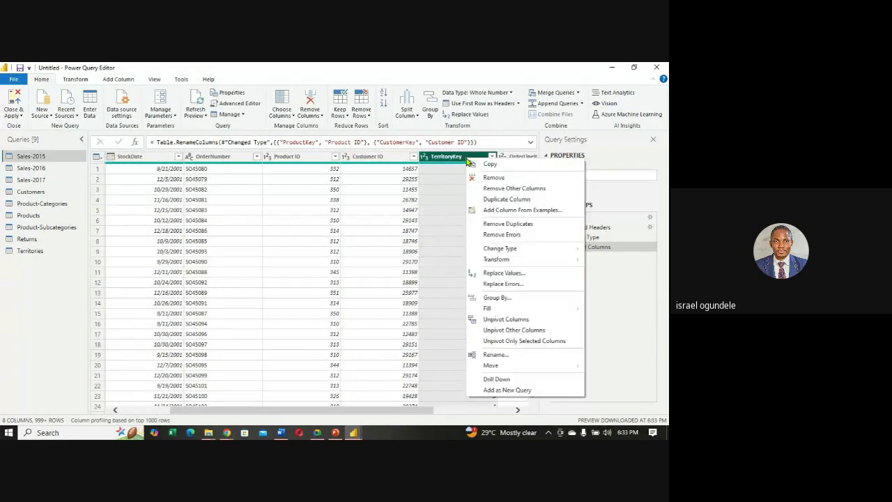
pyautogui.click(494, 355)
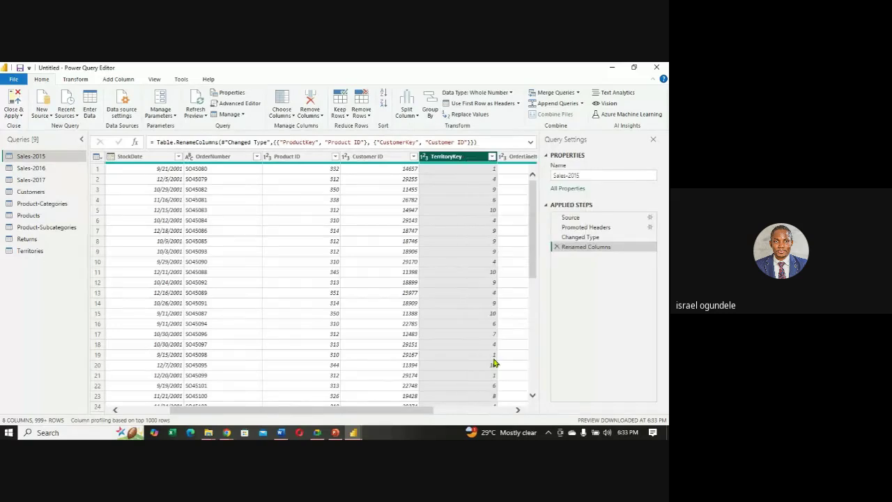
pyautogui.click(466, 158)
pyautogui.moveTo(416, 412); pyautogui.dragTo(490, 423)
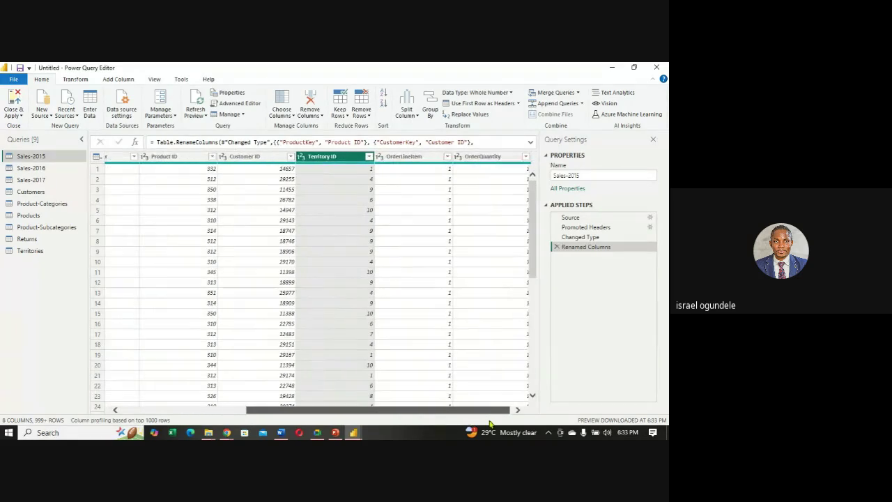
pyautogui.moveTo(408, 408); pyautogui.dragTo(290, 396)
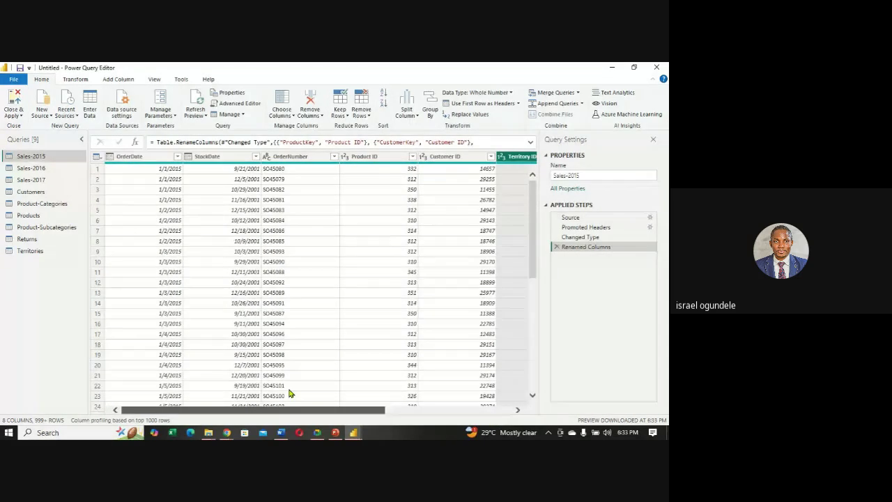
# - Open the Sales-2016 query and rename its ProductKey column to Product ID
pyautogui.click(32, 169)
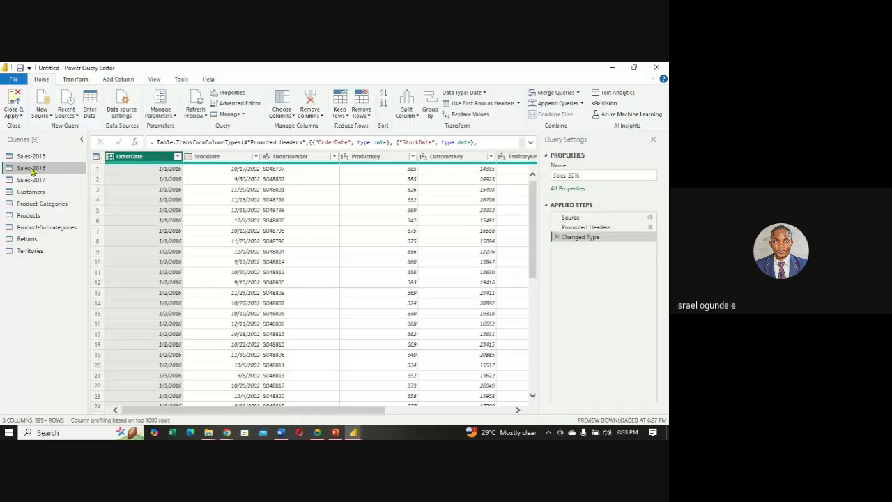
pyautogui.click(384, 157)
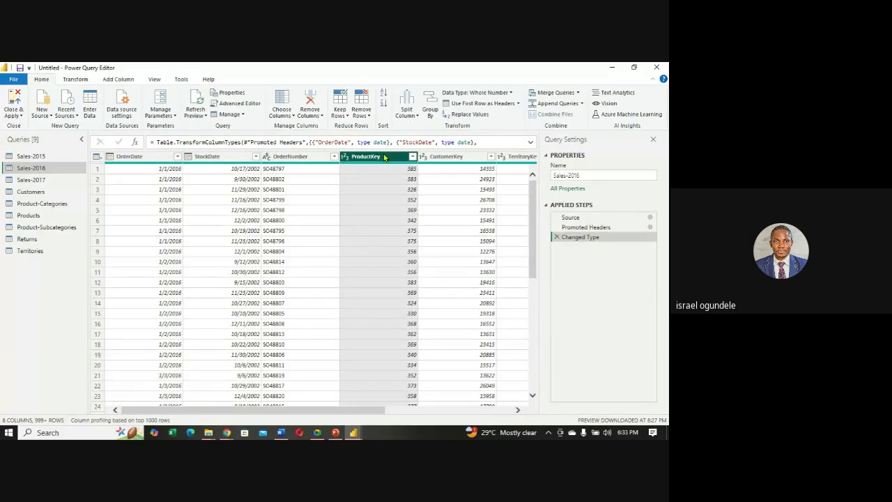
pyautogui.doubleClick(384, 157)
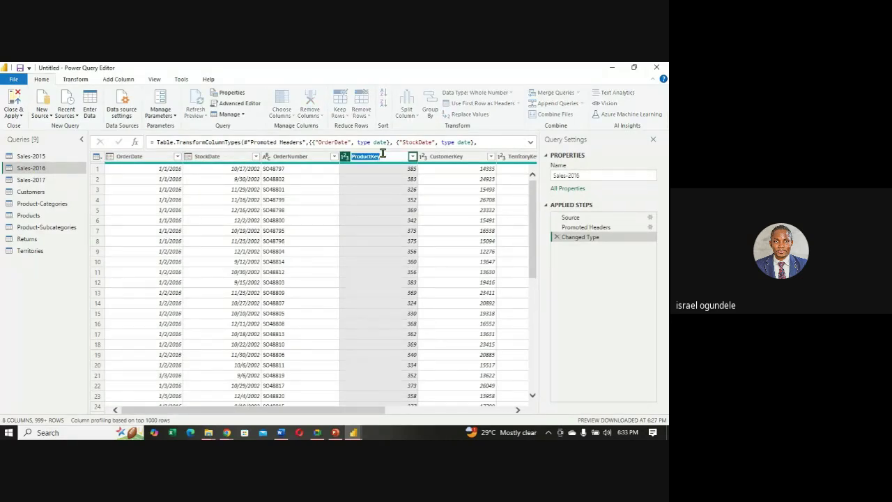
pyautogui.click(383, 154)
pyautogui.press('Return')
# - In the Sales-2016 query, rename the CustomerKey column to Customer ID
pyautogui.click(460, 157)
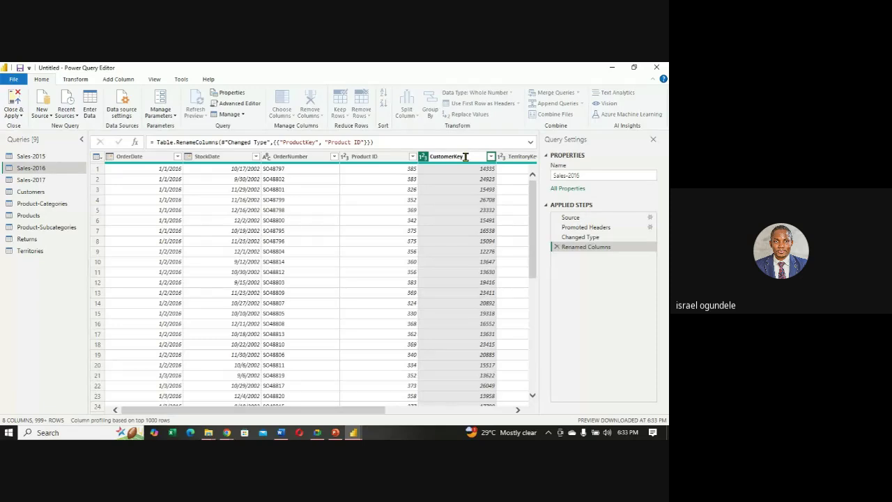
pyautogui.press('BackSpace')
pyautogui.press('BackSpace')
pyautogui.press('BackSpace')
pyautogui.write('I')
pyautogui.click(430, 405)
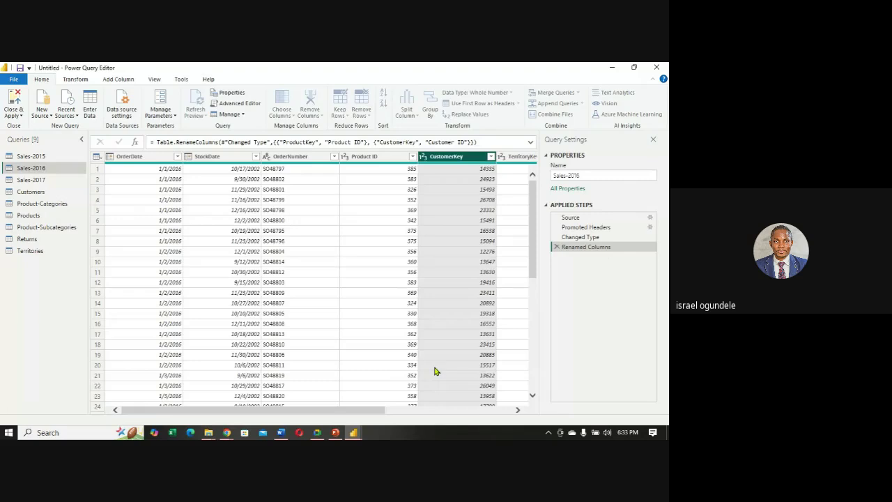
# - Rename the TerritoryKey column of the Sales-2016 query to Territory ID and check the columns after it
pyautogui.click(513, 156)
pyautogui.doubleClick(510, 156)
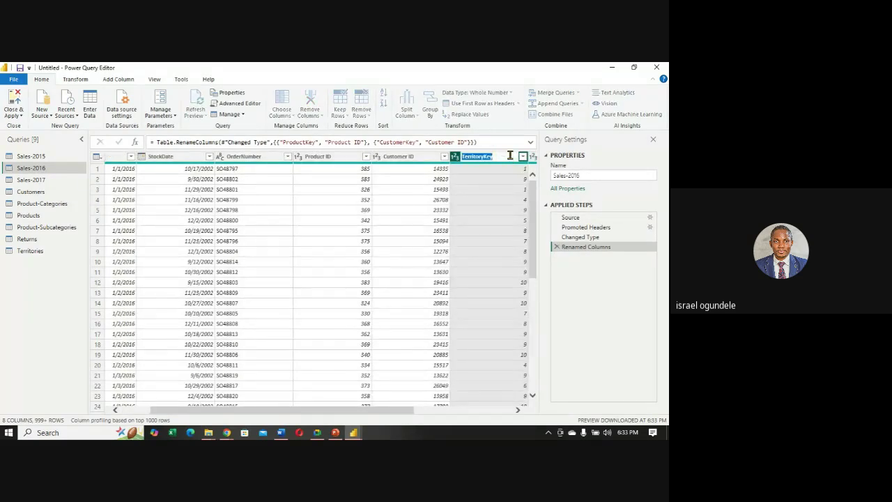
pyautogui.press('Escape')
pyautogui.press('BackSpace')
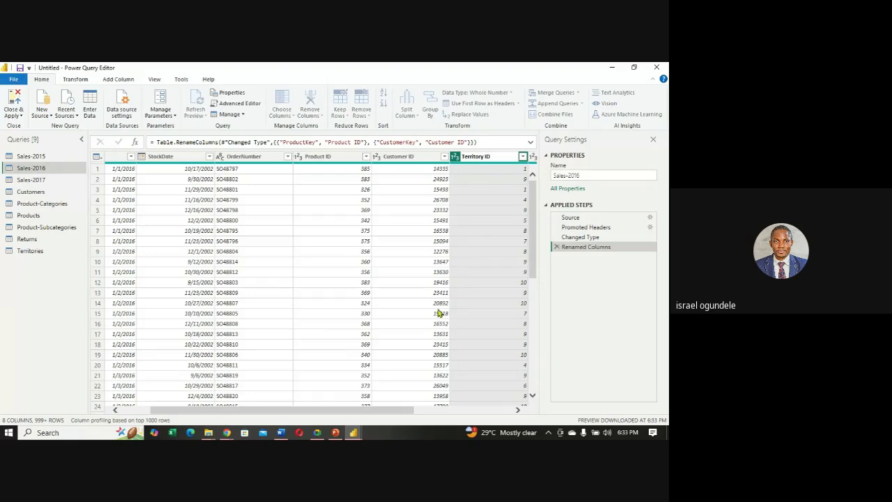
pyautogui.press('Return')
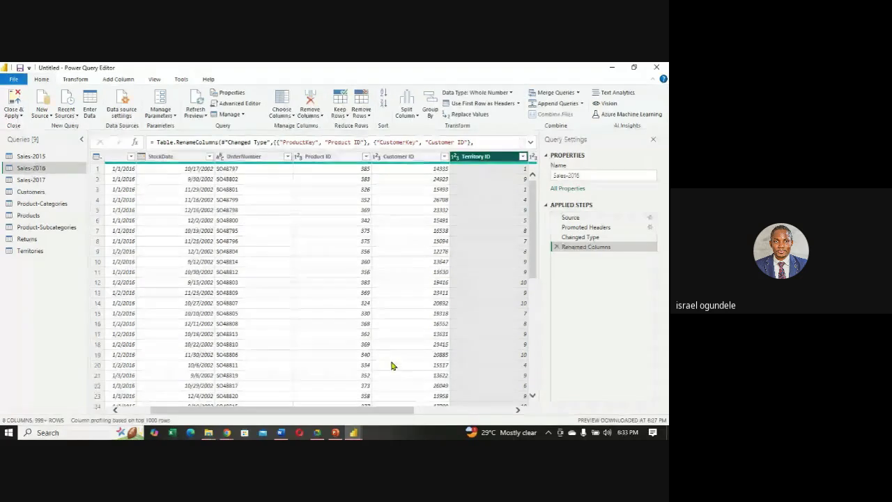
pyautogui.moveTo(398, 411); pyautogui.dragTo(487, 437)
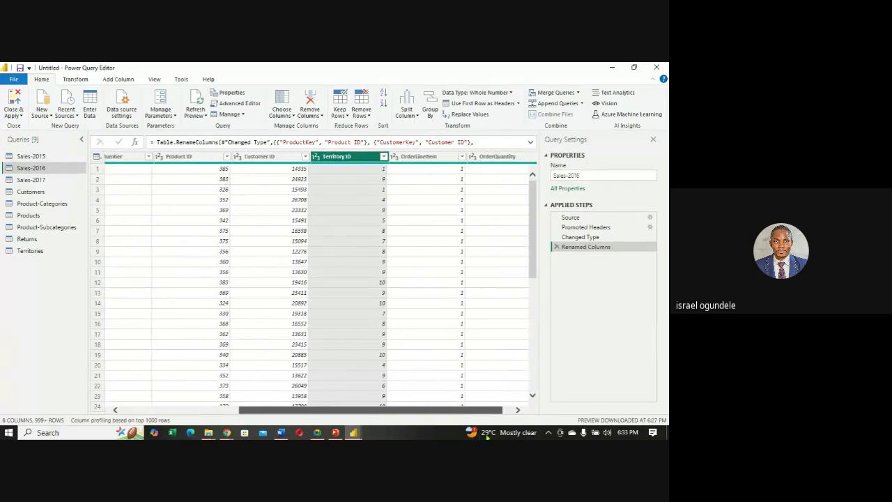
# - In the Sales-2017 query, rename the ProductKey column to Product ID and the CustomerKey column to Customer ID
pyautogui.click(31, 179)
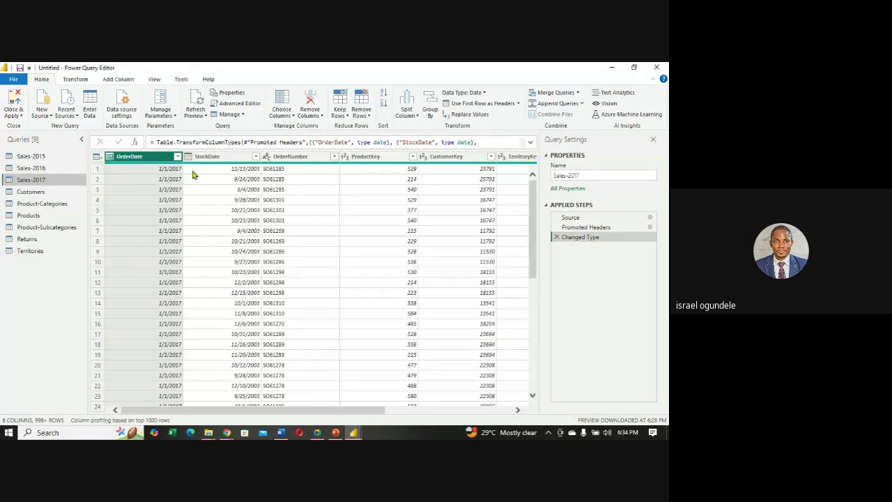
pyautogui.click(385, 156)
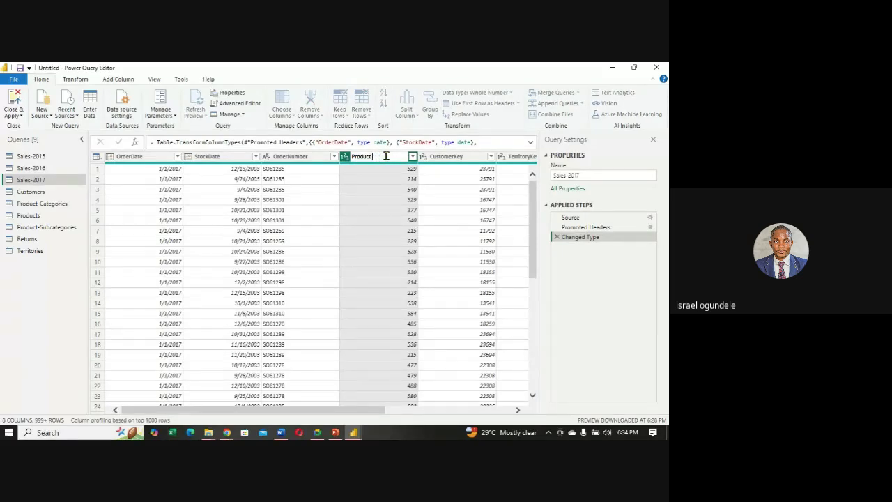
pyautogui.press('Return')
pyautogui.click(464, 155)
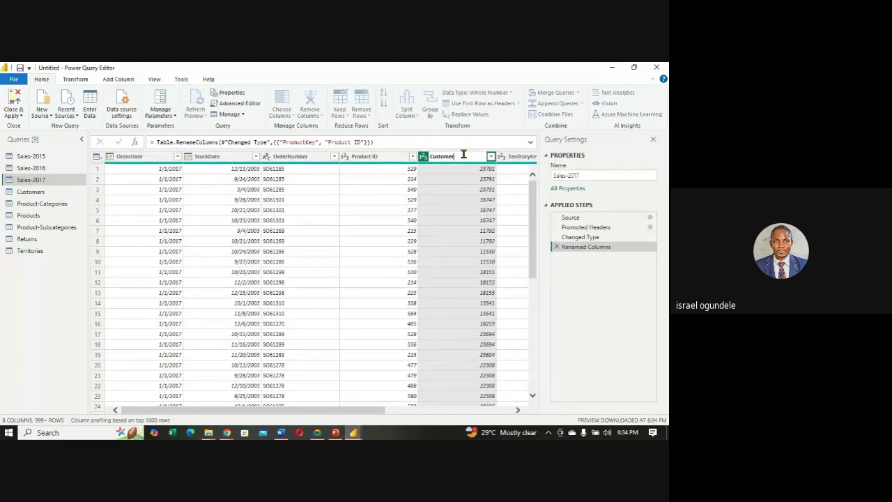
# - Rename the TerritoryKey column of the Sales-2017 query to Territory ID and check the columns after it
pyautogui.click(517, 156)
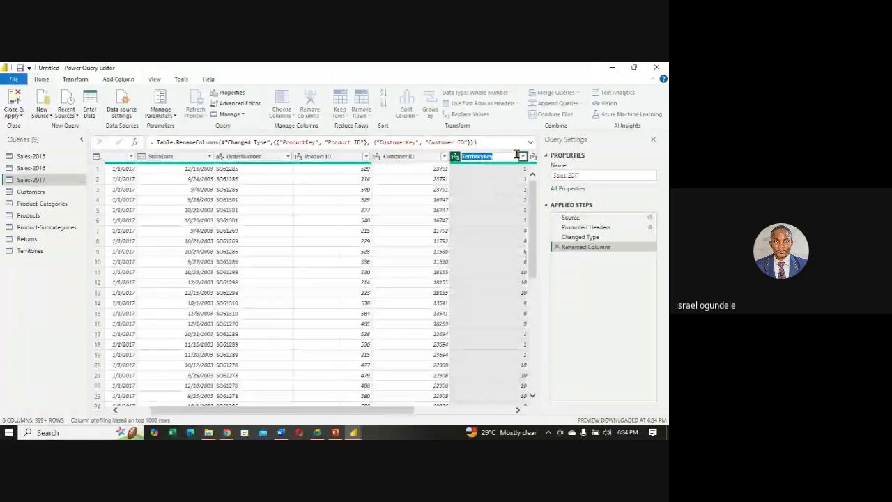
pyautogui.doubleClick(517, 156)
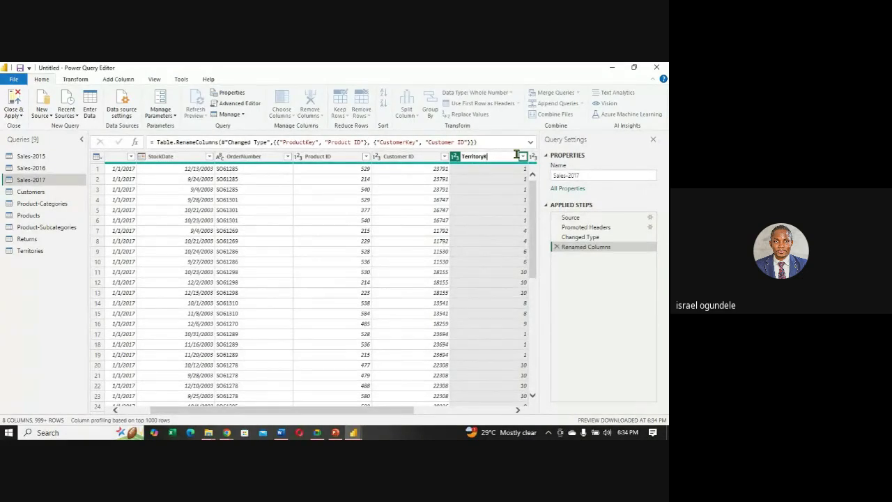
pyautogui.press('BackSpace')
pyautogui.write('ID')
pyautogui.press('Return')
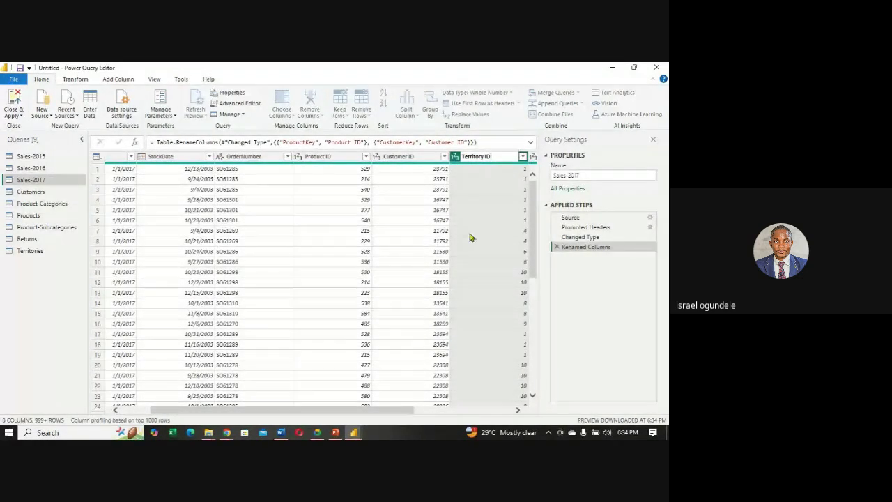
pyautogui.click(458, 411)
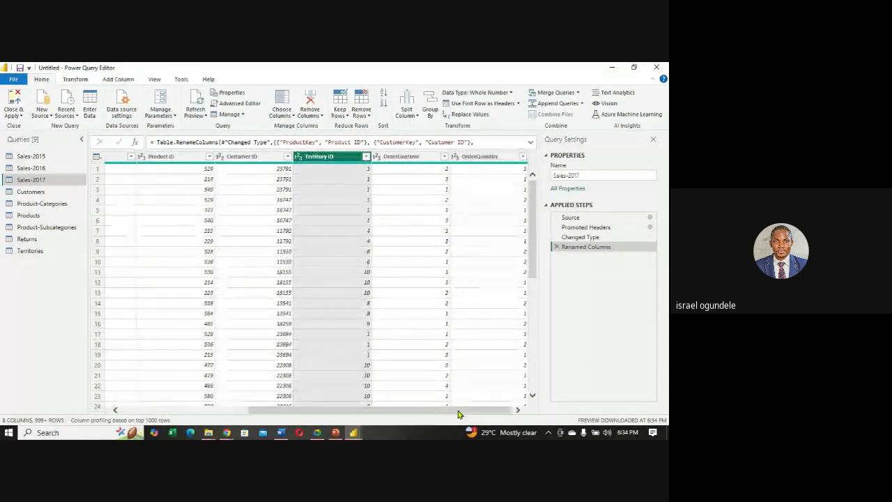
# - In the Customers query, rename the CustomerKey column to Customer ID and look through the remaining columns
pyautogui.click(44, 192)
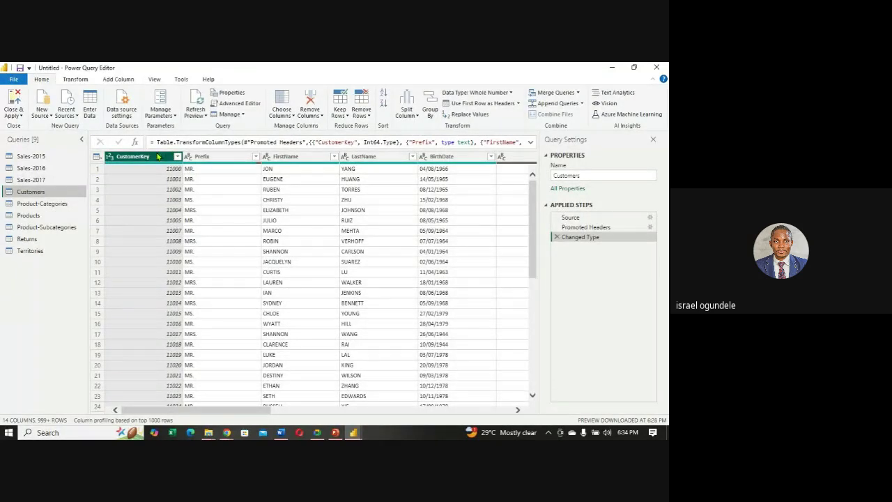
pyautogui.doubleClick(154, 156)
pyautogui.press('Escape')
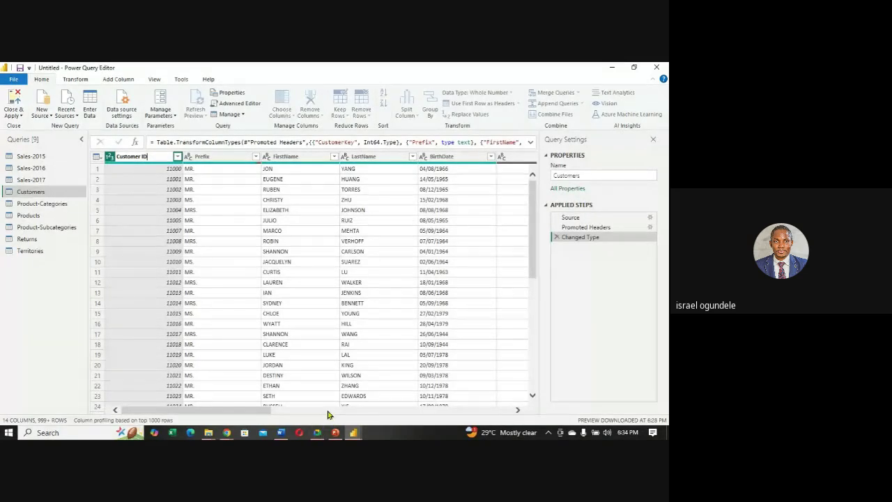
pyautogui.press('Return')
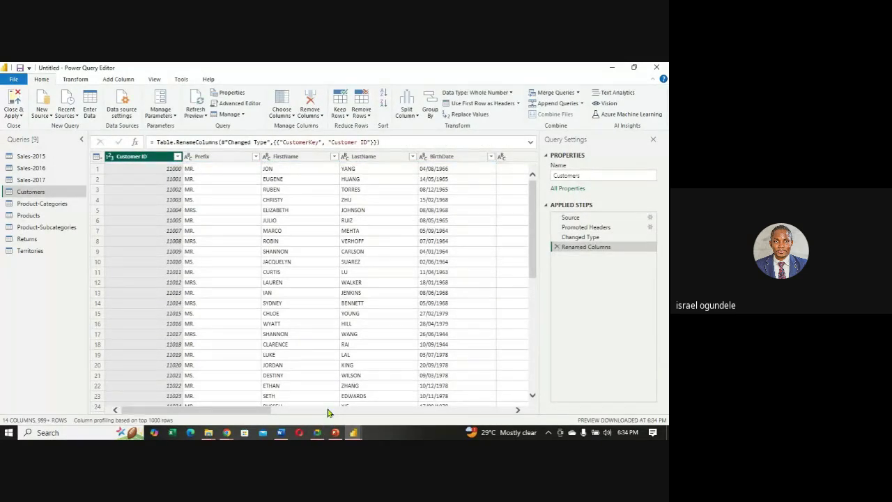
pyautogui.click(332, 411)
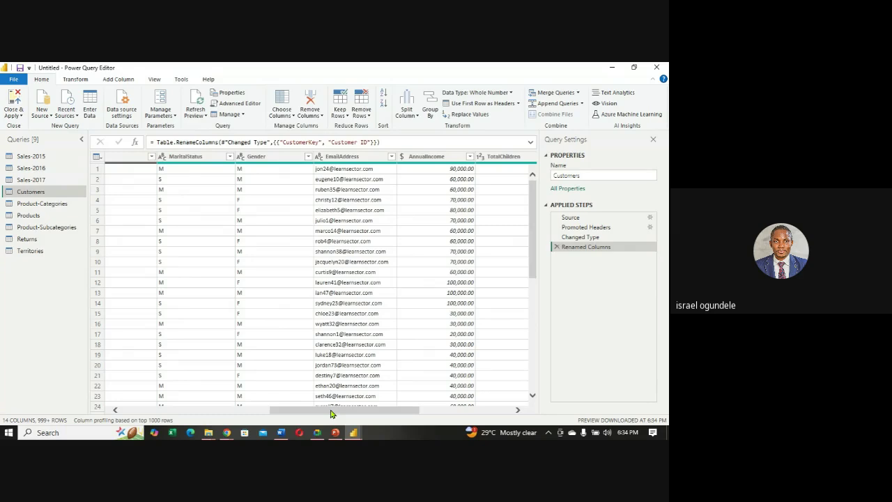
pyautogui.moveTo(330, 412); pyautogui.dragTo(169, 417)
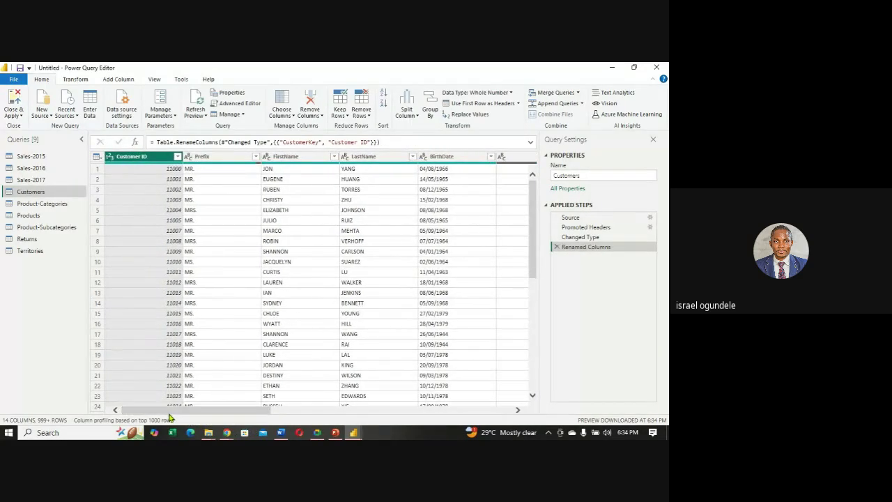
# - In the Product-Categories query, rename the ProductCategoryKey column to ProductCategory ID
pyautogui.click(44, 204)
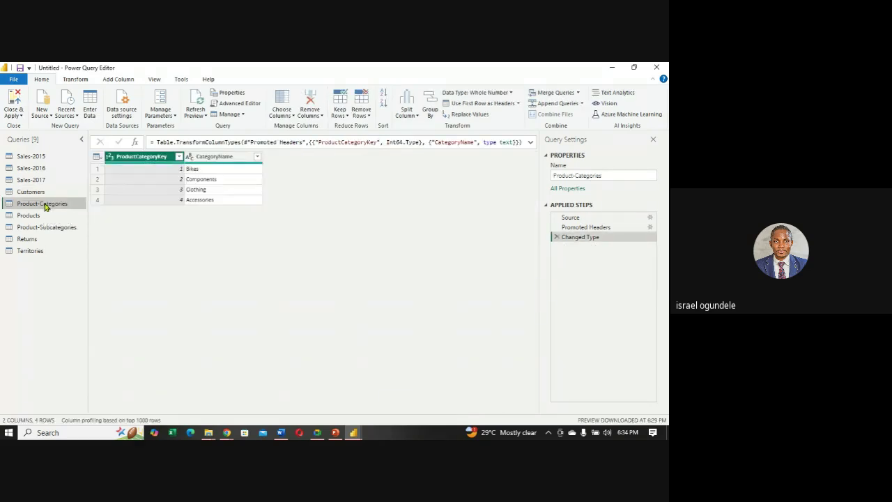
pyautogui.doubleClick(153, 157)
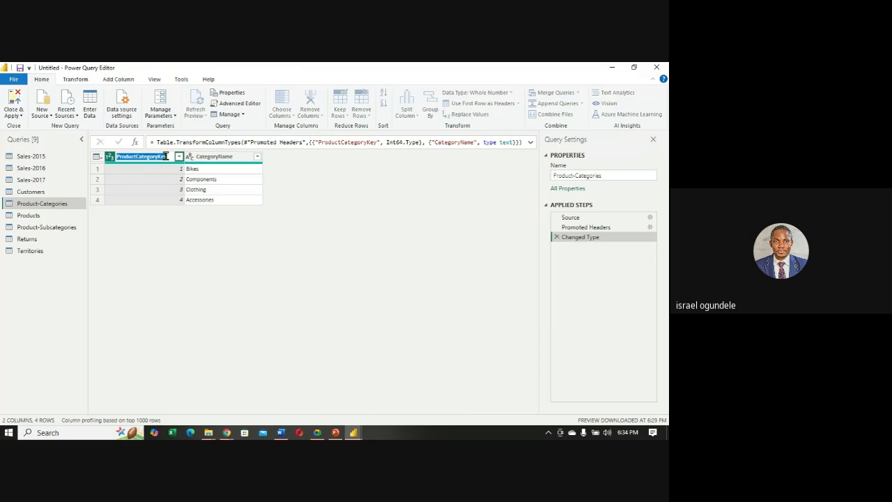
pyautogui.click(167, 157)
pyautogui.write('ID')
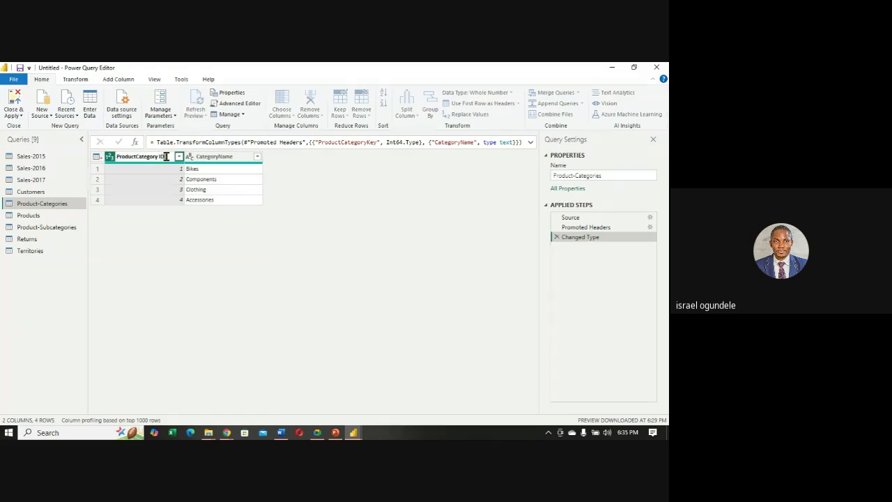
# - Open the Products query and rename its ProductKey column to Product ID
pyautogui.click(40, 217)
pyautogui.doubleClick(40, 216)
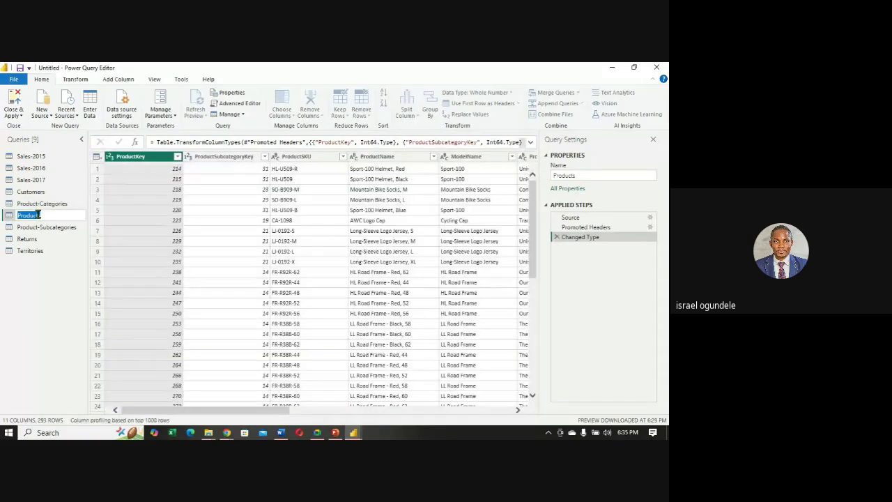
pyautogui.doubleClick(151, 157)
pyautogui.write('Product')
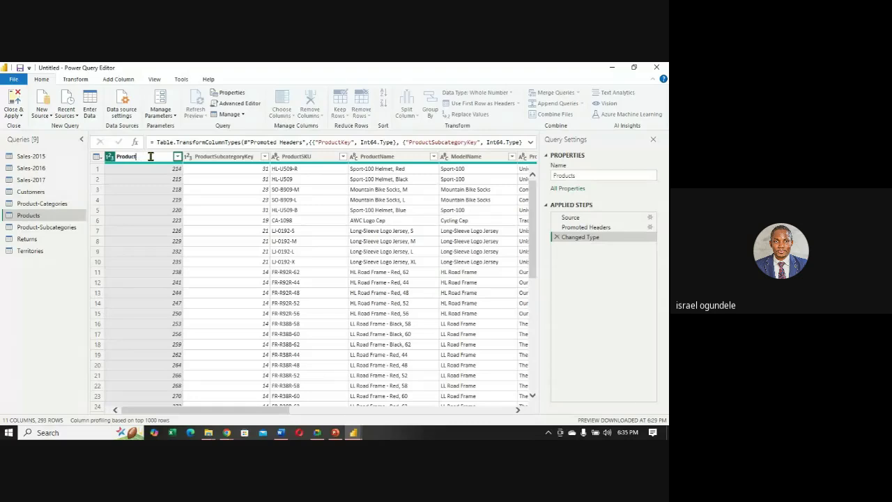
pyautogui.write(' ID')
pyautogui.press('Return')
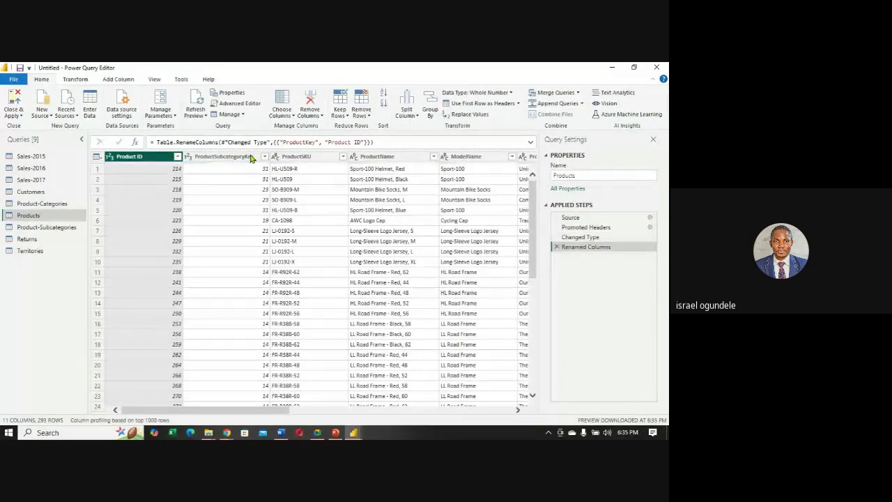
# - In the Products query, rename the ProductSubcategoryKey column to ProductSubcategory ID and check the columns beside it
pyautogui.doubleClick(251, 157)
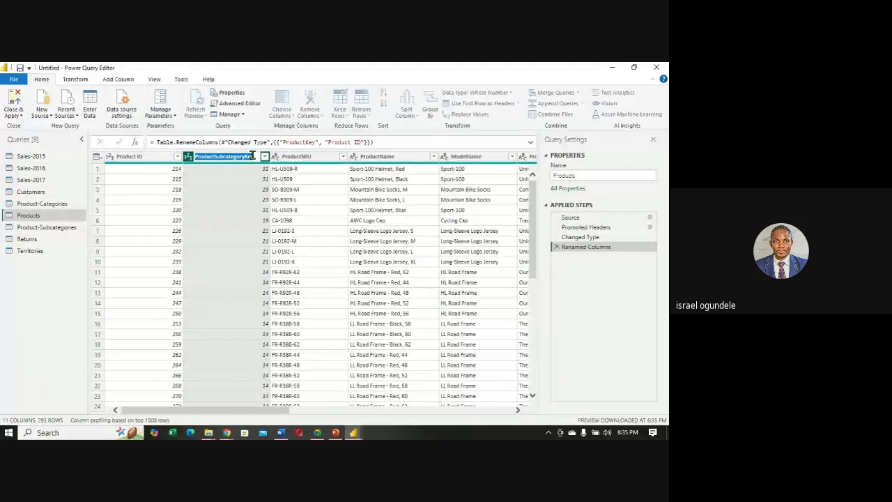
pyautogui.press('End')
pyautogui.press('BackSpace')
pyautogui.press('BackSpace')
pyautogui.press('BackSpace')
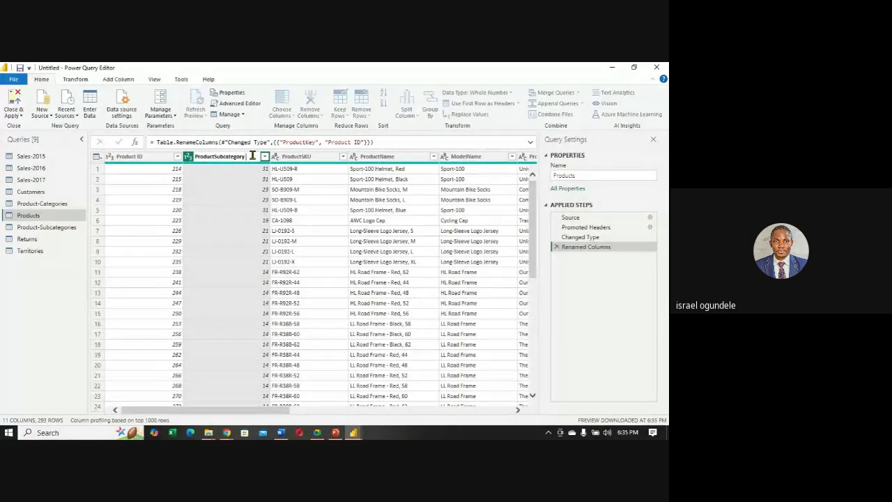
pyautogui.write('ID')
pyautogui.press('Return')
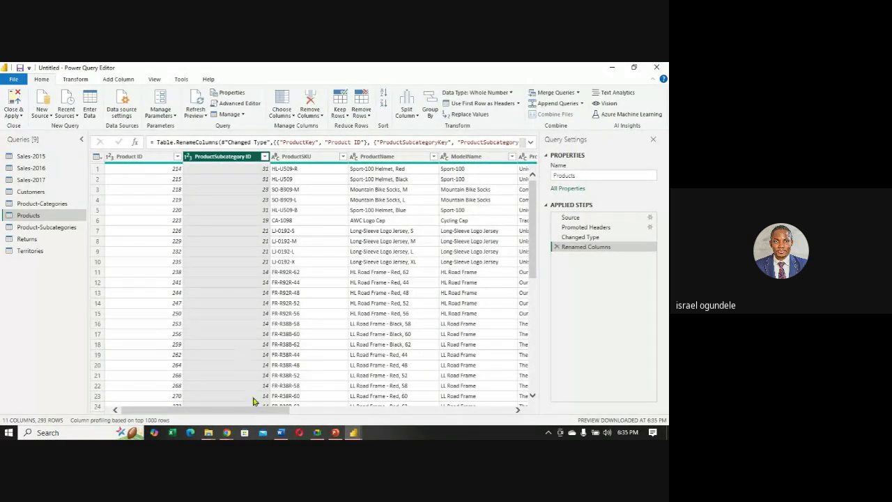
pyautogui.moveTo(272, 411); pyautogui.dragTo(199, 365)
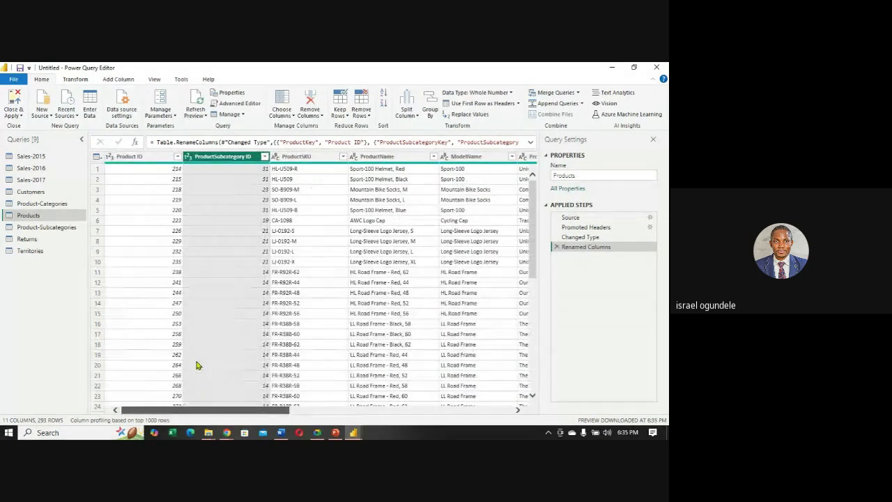
# - In the Product-Subcategories query, rename ProductSubcategoryKey to ProductSubcategory ID and ProductCategoryKey to ProductCategory ID
pyautogui.click(35, 230)
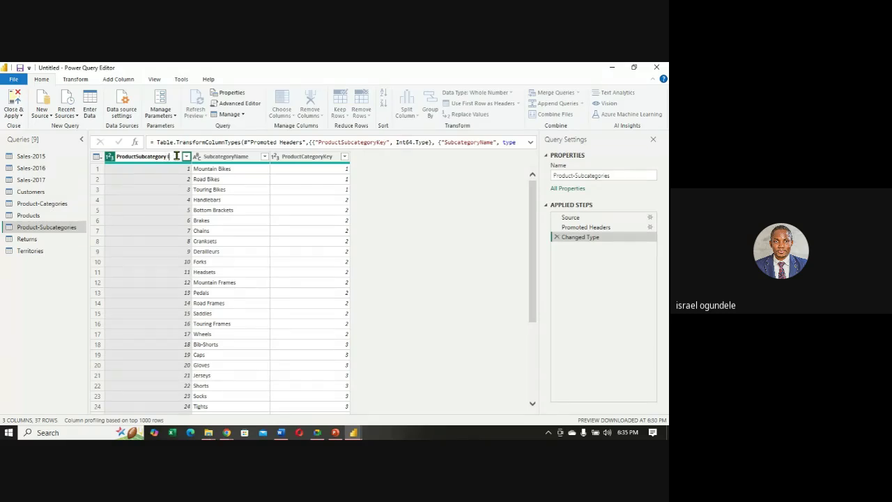
pyautogui.click(312, 157)
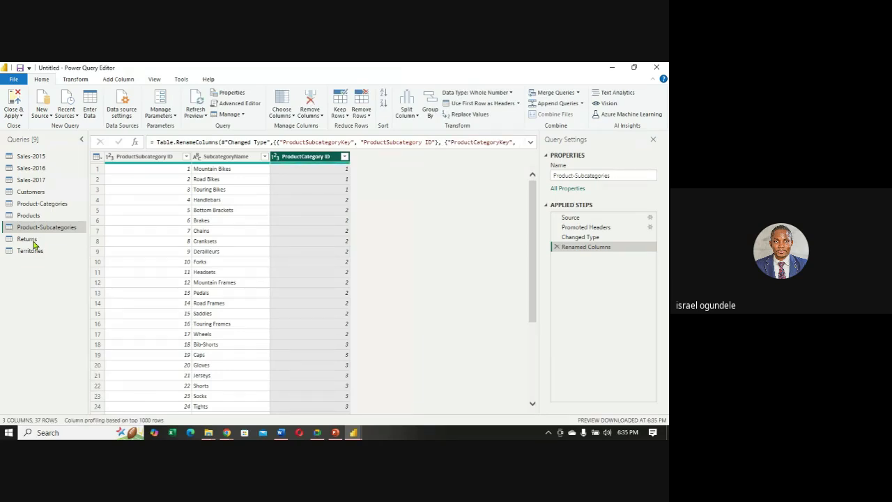
# - In the Returns query, rename the TerritoryKey column to Territory ID and the ProductKey column to Product ID
pyautogui.click(28, 240)
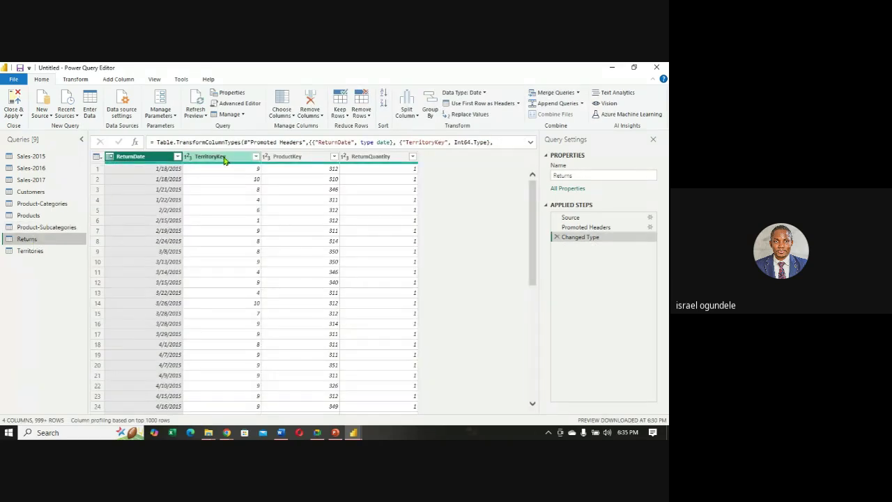
pyautogui.click(217, 156)
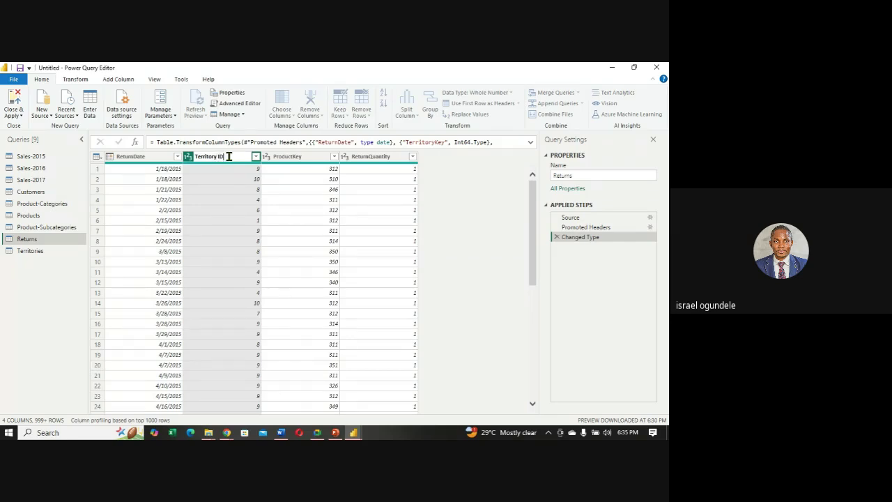
pyautogui.click(306, 156)
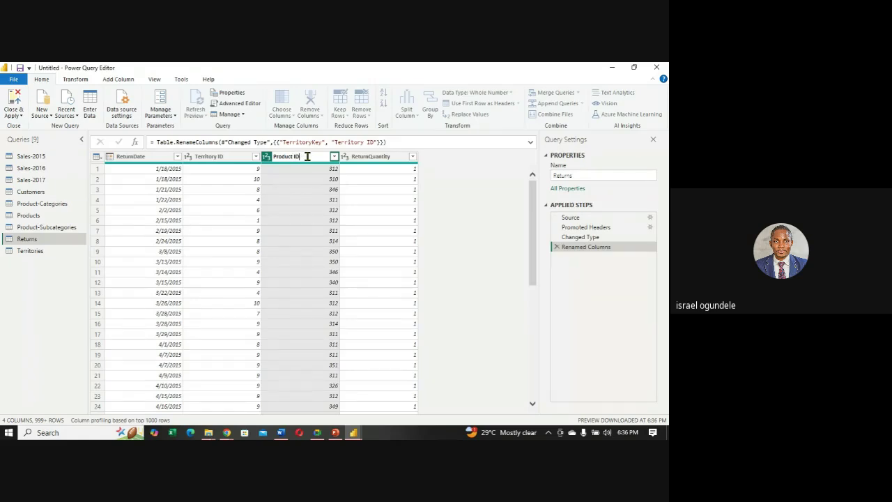
pyautogui.press('Return')
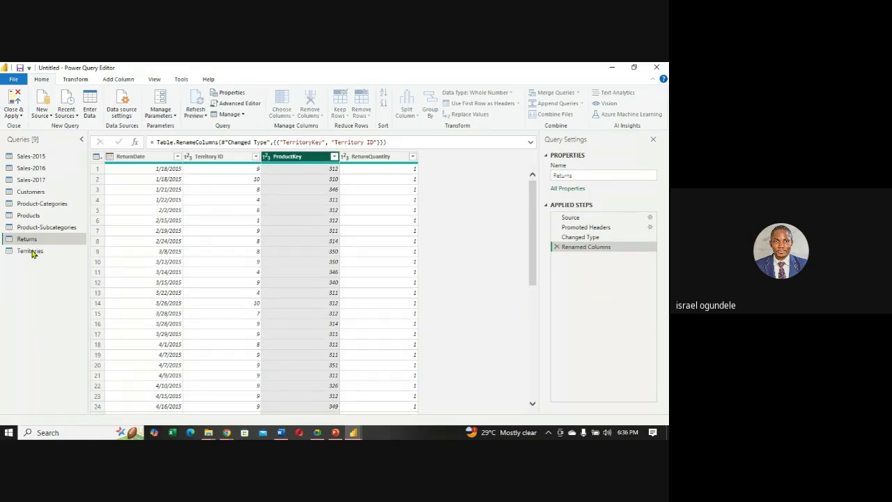
# - In the Territories query, rename the SalesTerritoryKey column to SalesTerritory ID
pyautogui.click(31, 251)
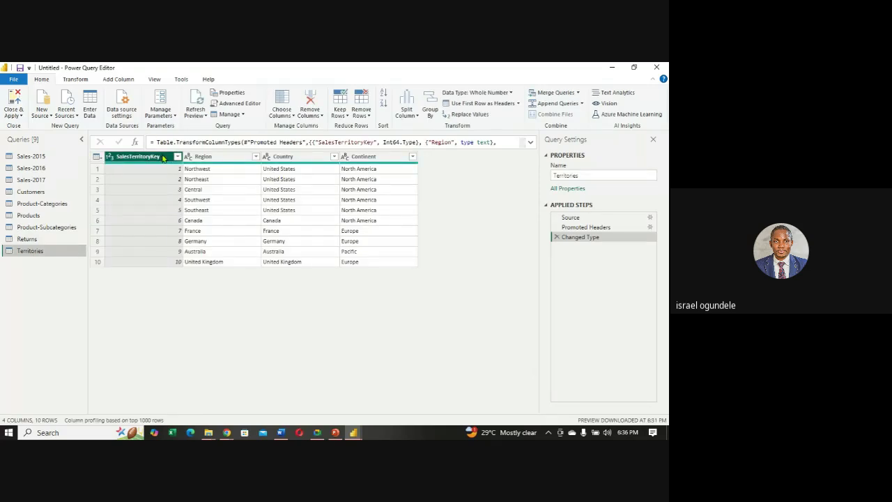
pyautogui.doubleClick(161, 156)
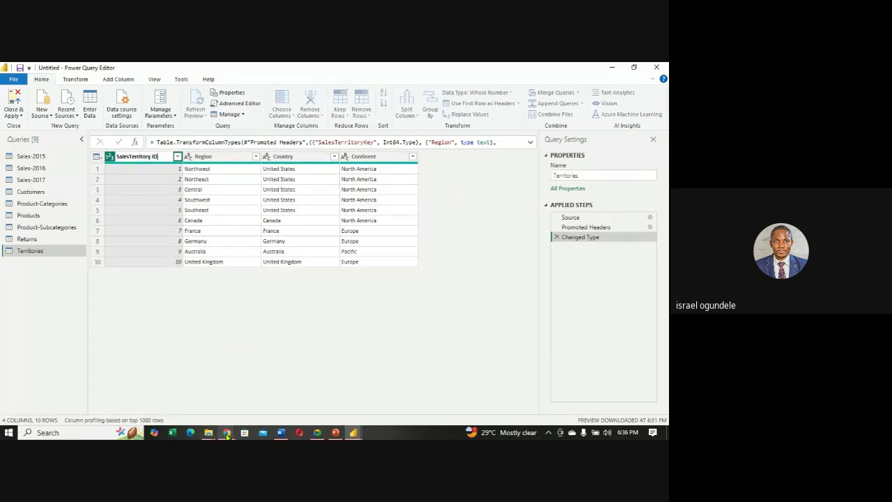
pyautogui.click(55, 304)
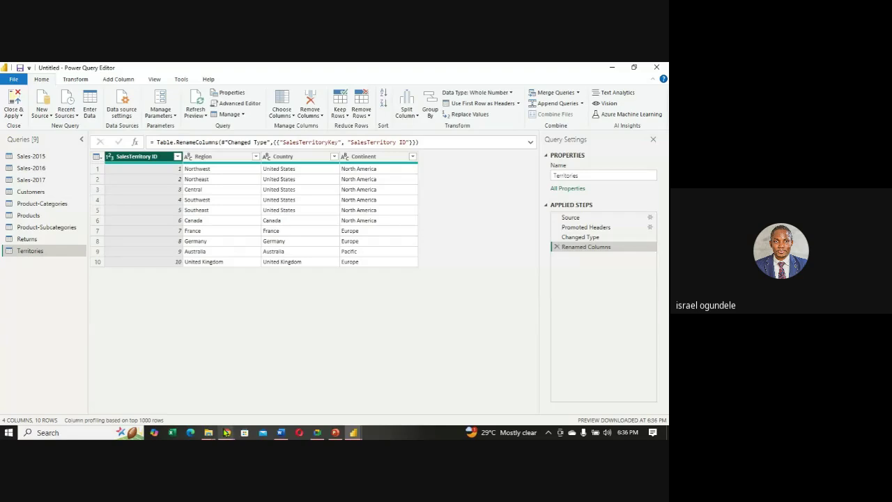
# - Switch to the Google Meet call in Chrome, lower all raised hands, and return to Power Query Editor
pyautogui.click(191, 390)
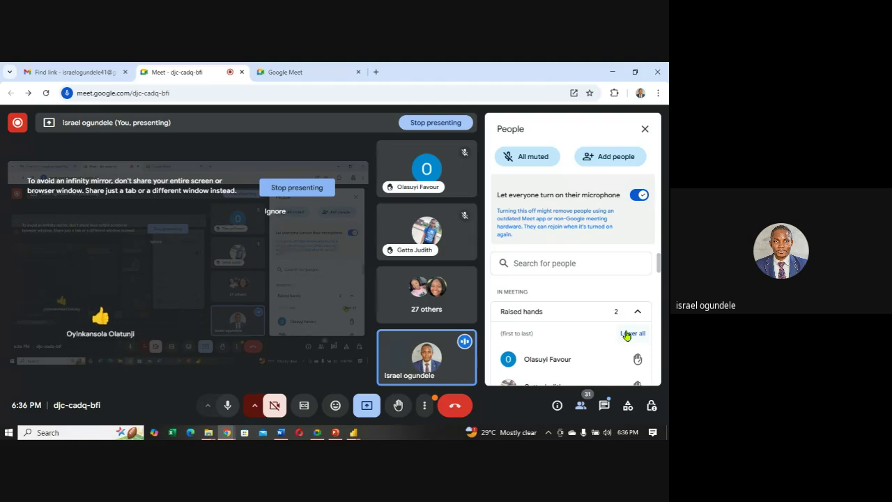
pyautogui.click(627, 334)
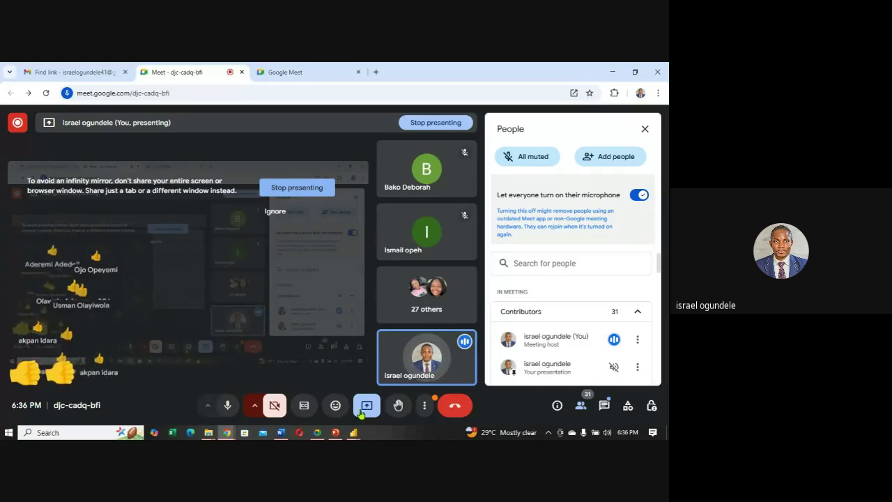
pyautogui.moveTo(354, 433)
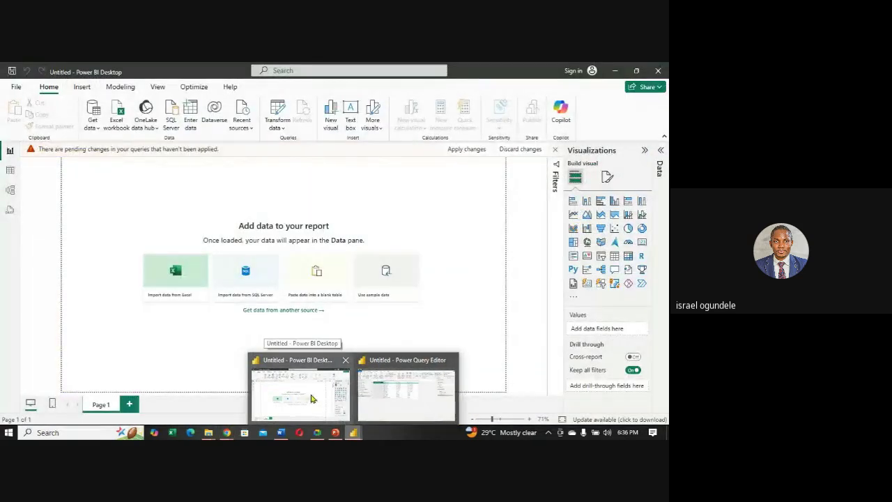
pyautogui.click(388, 390)
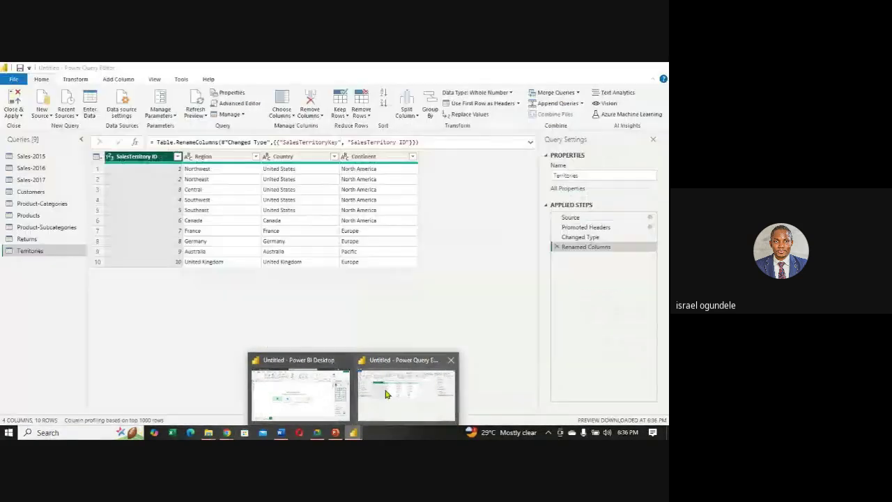
# - Review the column names of the Sales-2015 query from OrderDate through OrderQuantity
pyautogui.click(29, 157)
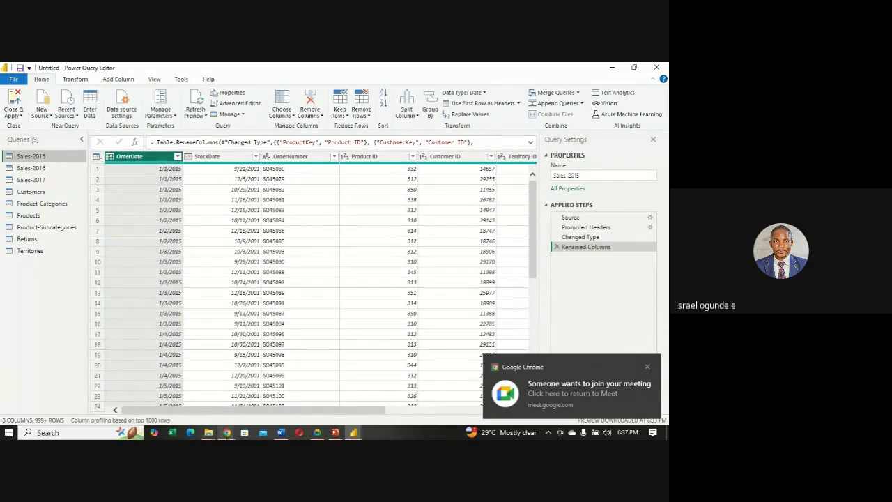
pyautogui.moveTo(226, 433)
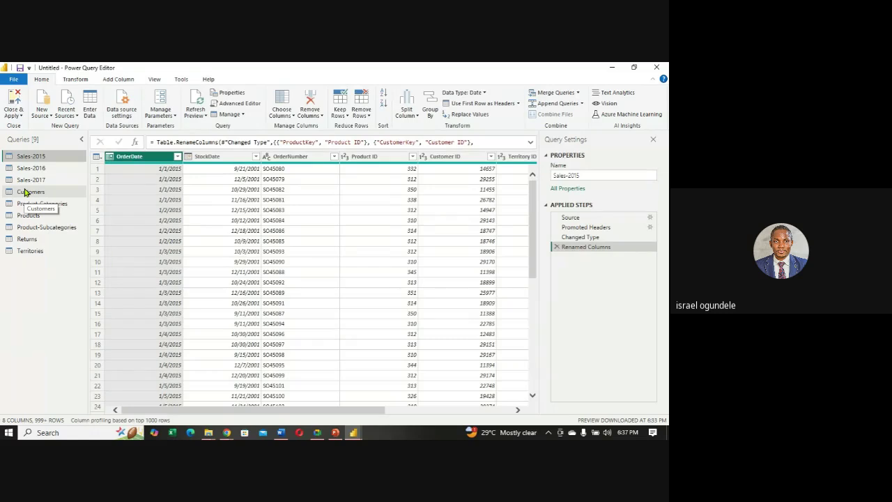
pyautogui.moveTo(238, 167)
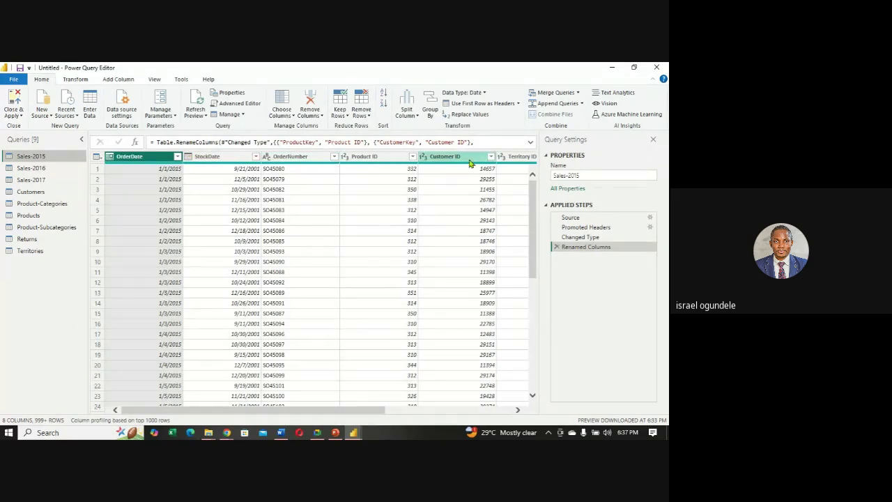
pyautogui.moveTo(363, 414); pyautogui.dragTo(230, 370)
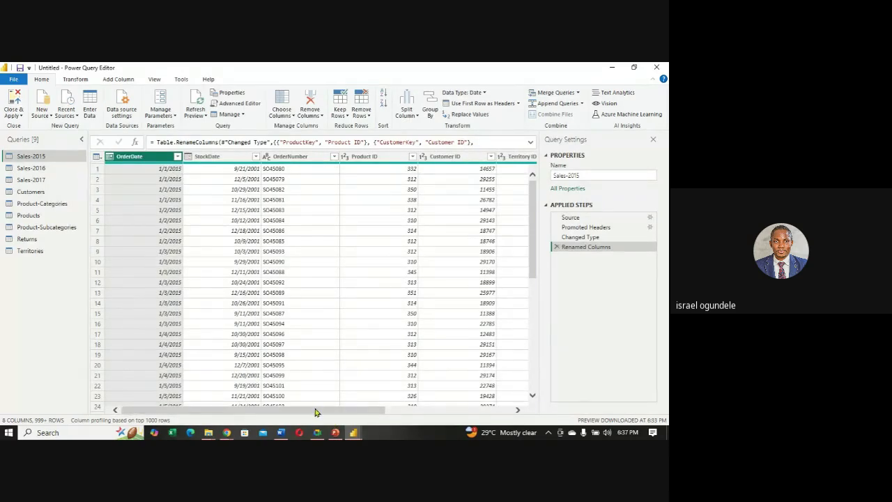
pyautogui.moveTo(315, 412)
pyautogui.mouseDown()
pyautogui.moveTo(347, 412)
pyautogui.moveTo(318, 414)
pyautogui.mouseUp()
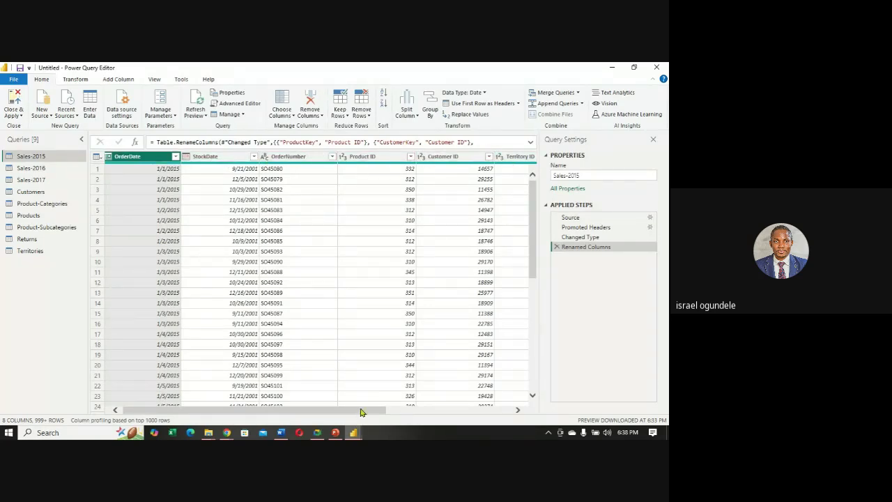
pyautogui.moveTo(361, 412); pyautogui.dragTo(490, 421)
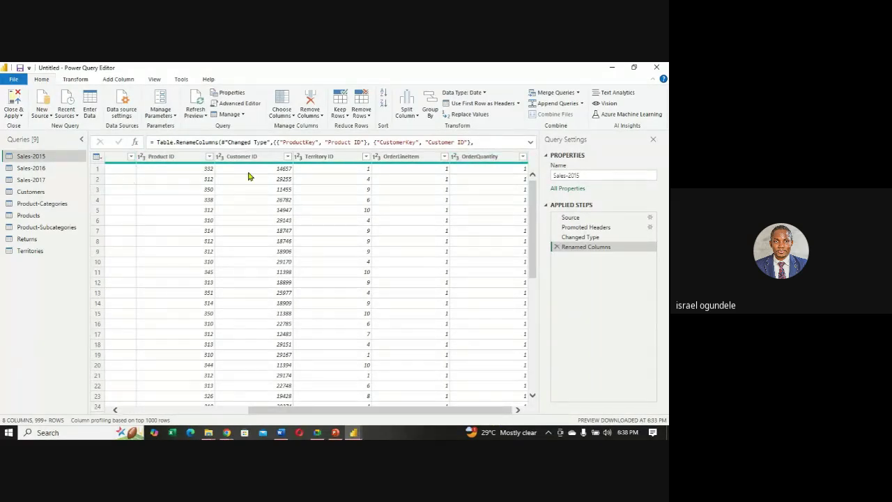
pyautogui.moveTo(285, 411); pyautogui.dragTo(137, 413)
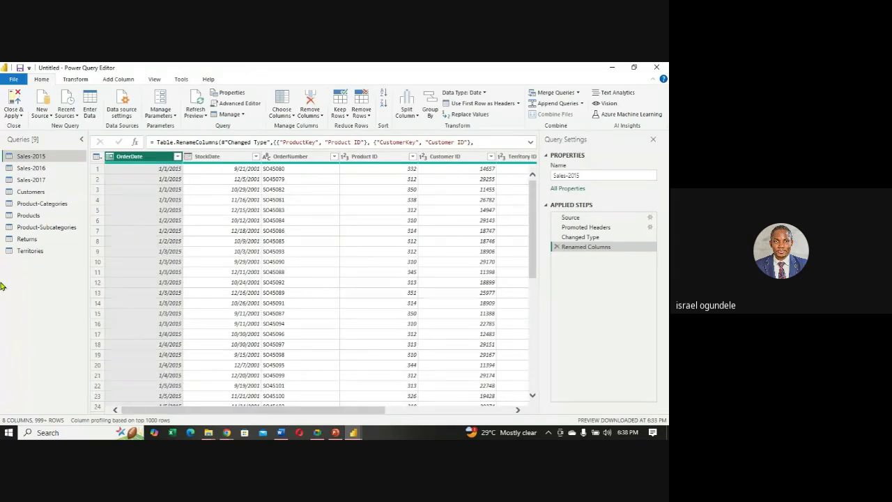
# - Check the renamed ID columns and the remaining columns in the Sales-2016 and Sales-2017 queries
pyautogui.click(35, 168)
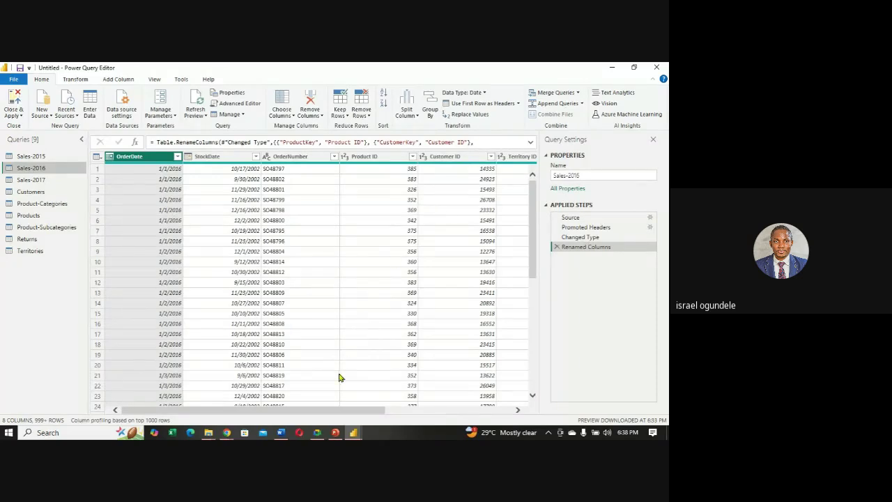
pyautogui.moveTo(356, 414); pyautogui.dragTo(484, 422)
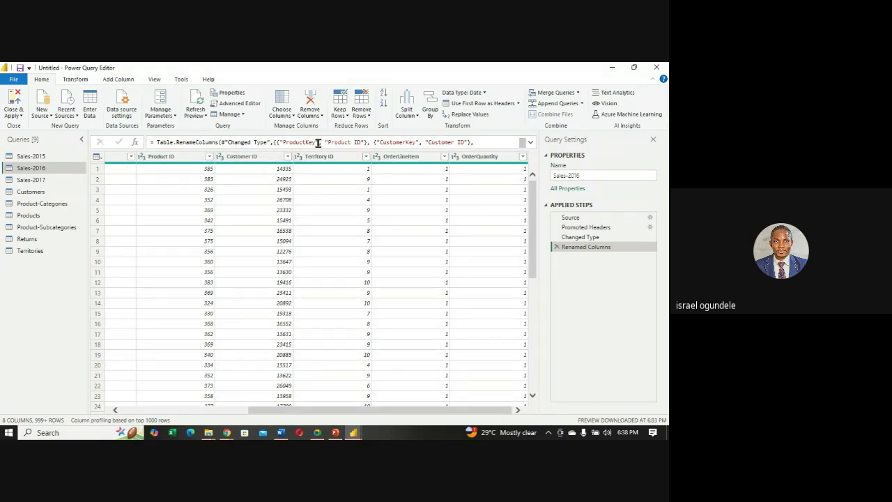
pyautogui.click(32, 180)
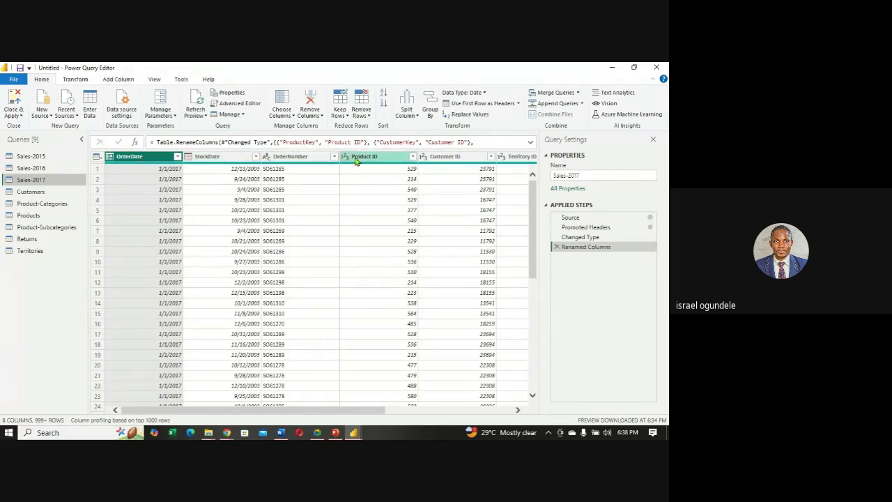
pyautogui.moveTo(350, 414); pyautogui.dragTo(507, 410)
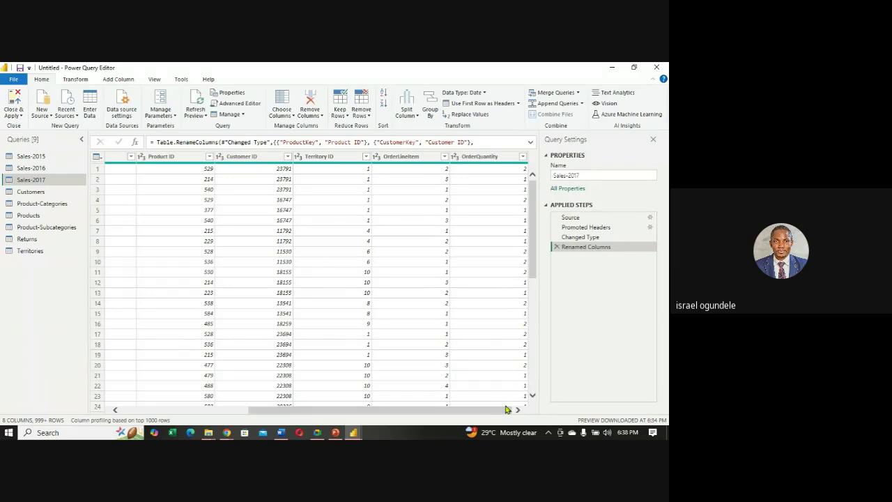
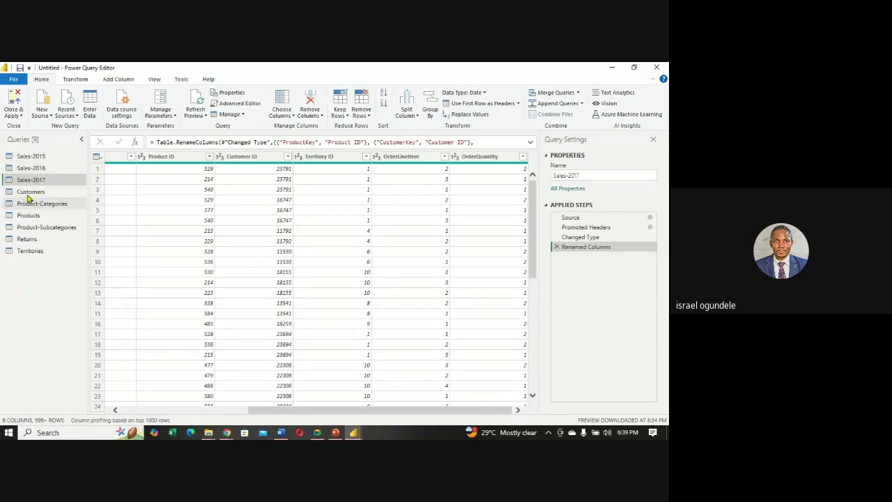
# - Compare the Customers query's columns with Sales-2015, check the Product-Categories columns, and open the Products query
pyautogui.click(31, 193)
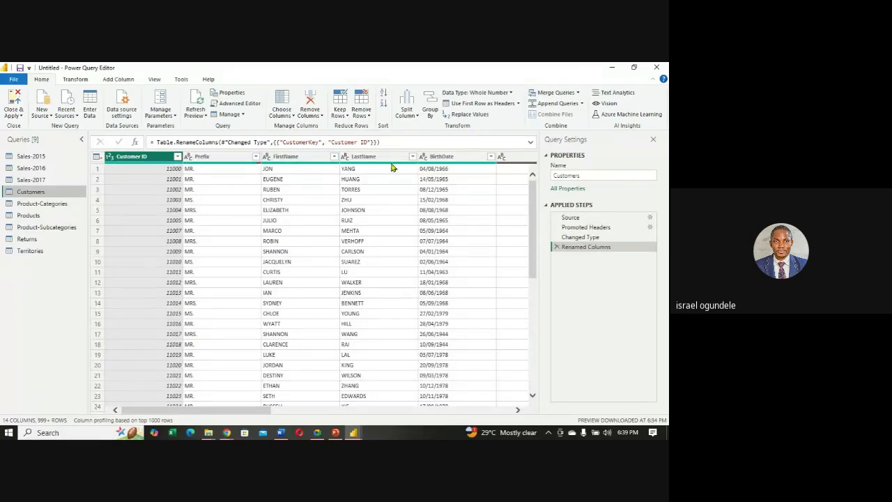
pyautogui.click(31, 156)
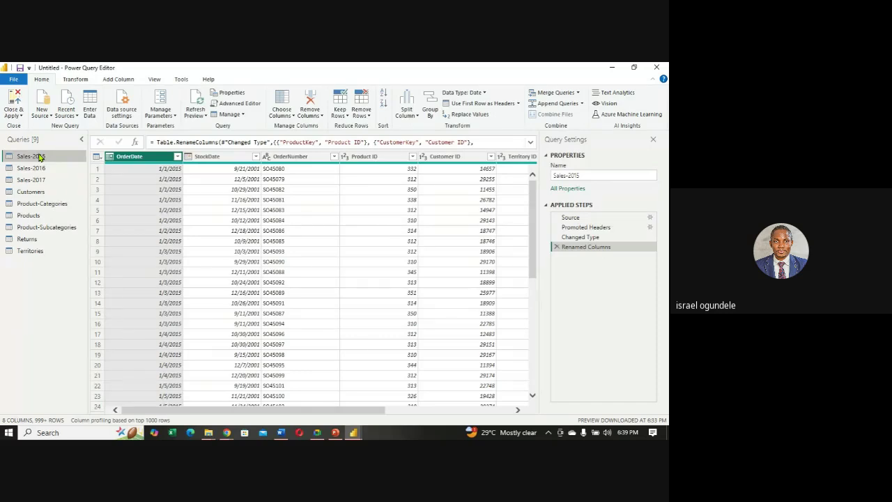
pyautogui.click(36, 191)
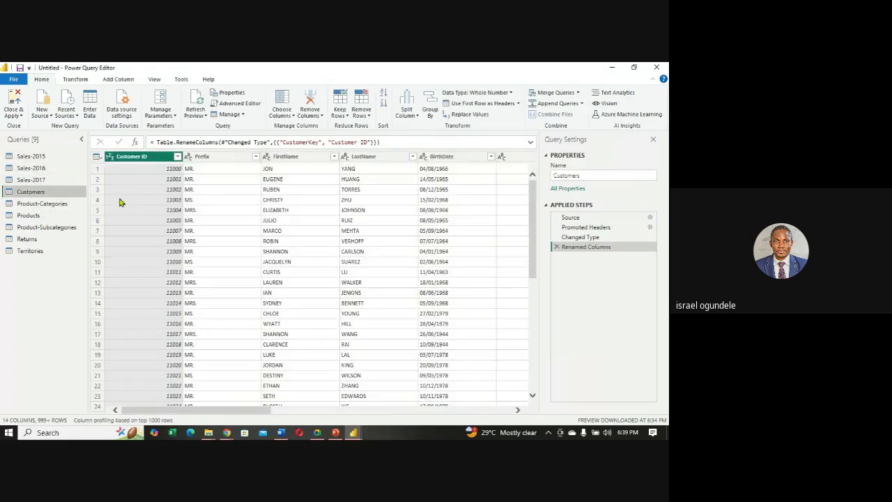
pyautogui.moveTo(237, 413); pyautogui.dragTo(149, 398)
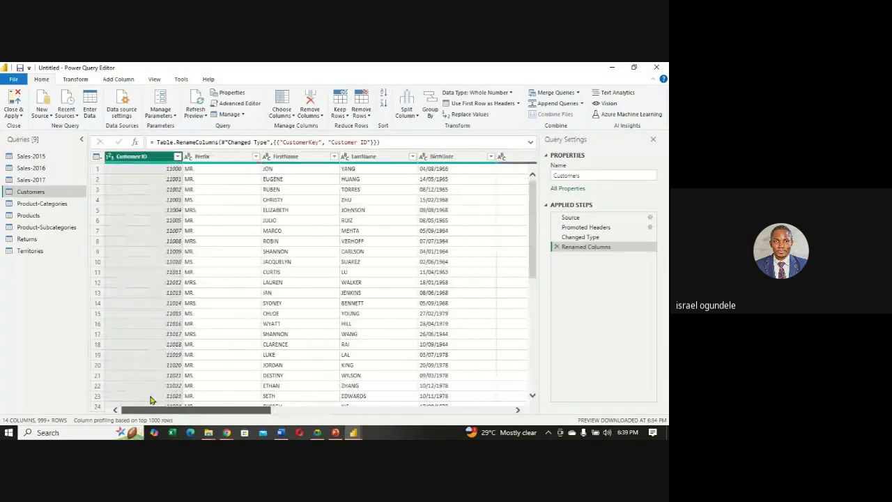
pyautogui.click(37, 204)
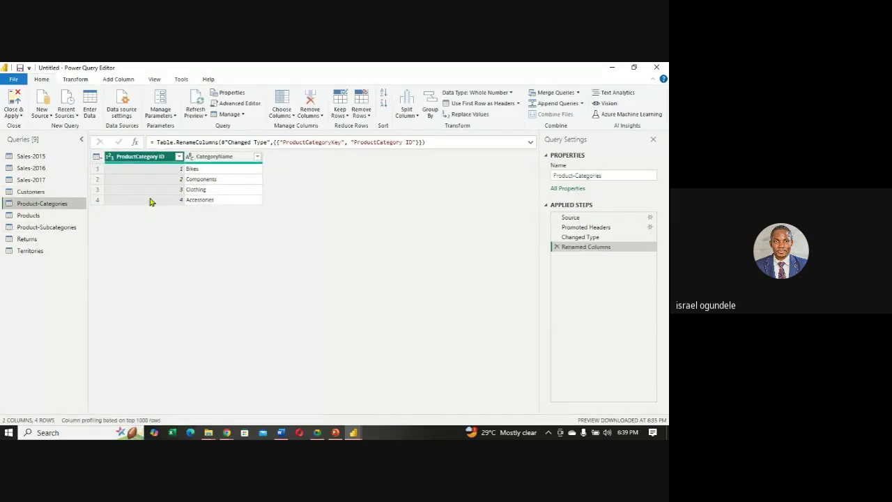
pyautogui.click(23, 217)
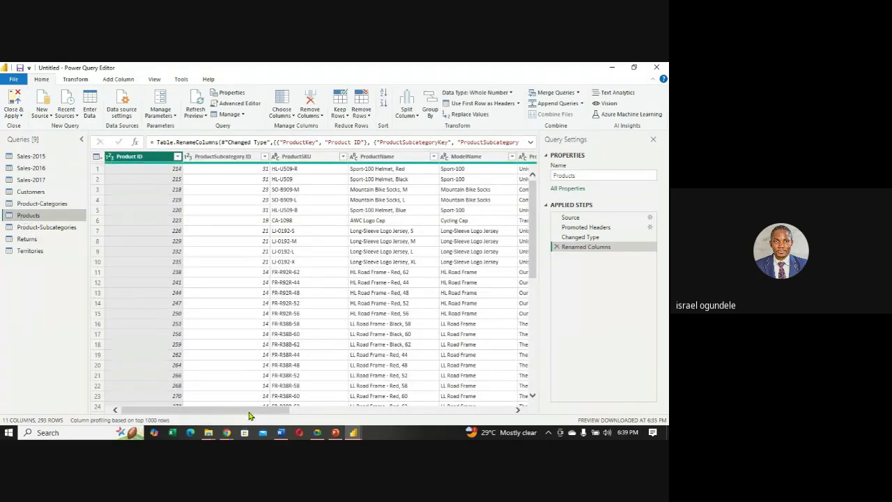
# - Look over the Products query's columns and return to the Sales-2015 query
pyautogui.moveTo(250, 415); pyautogui.dragTo(223, 372)
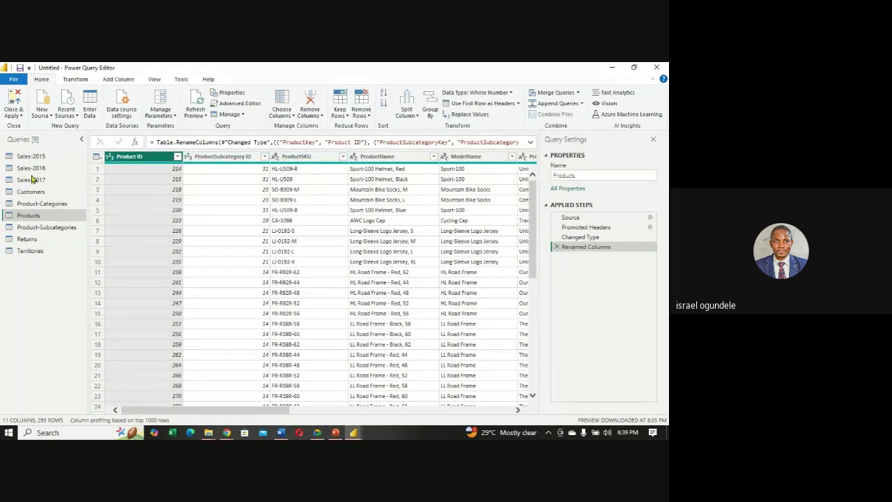
pyautogui.click(42, 158)
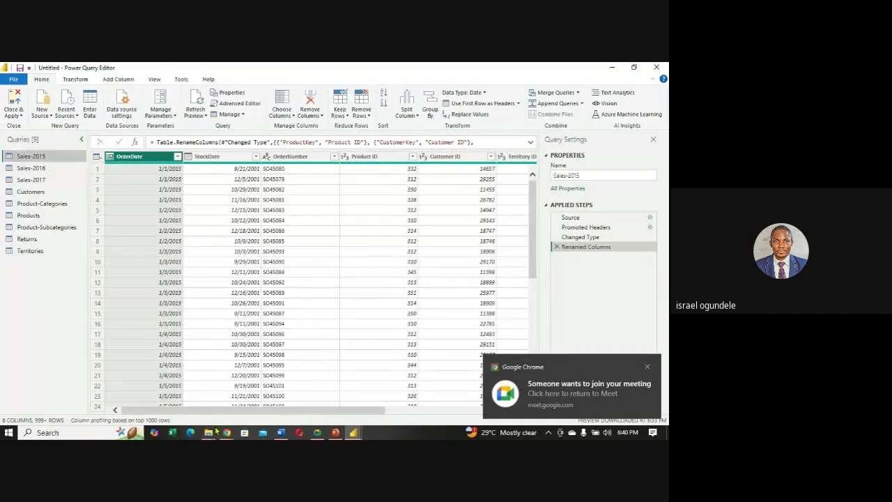
# - Switch to the Google Meet call in Chrome, admit the waiting participant, and return to Power Query Editor
pyautogui.moveTo(227, 433)
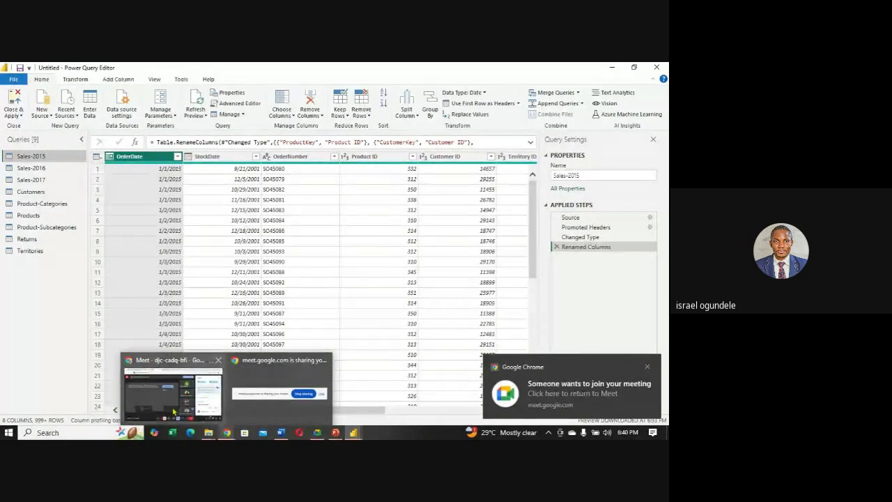
pyautogui.click(157, 390)
pyautogui.click(624, 333)
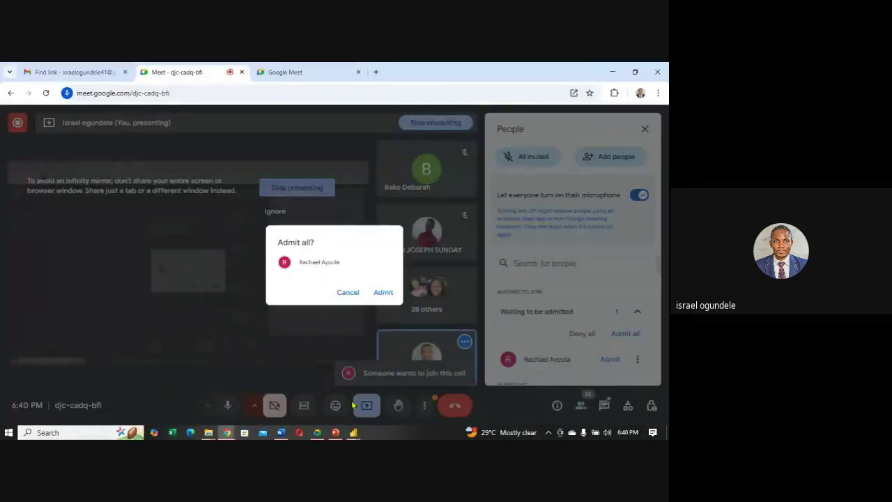
pyautogui.click(383, 293)
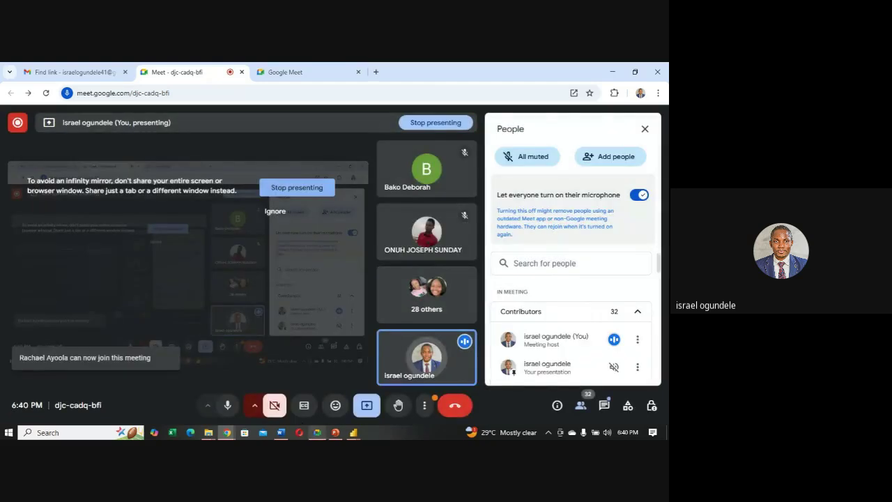
pyautogui.moveTo(356, 435)
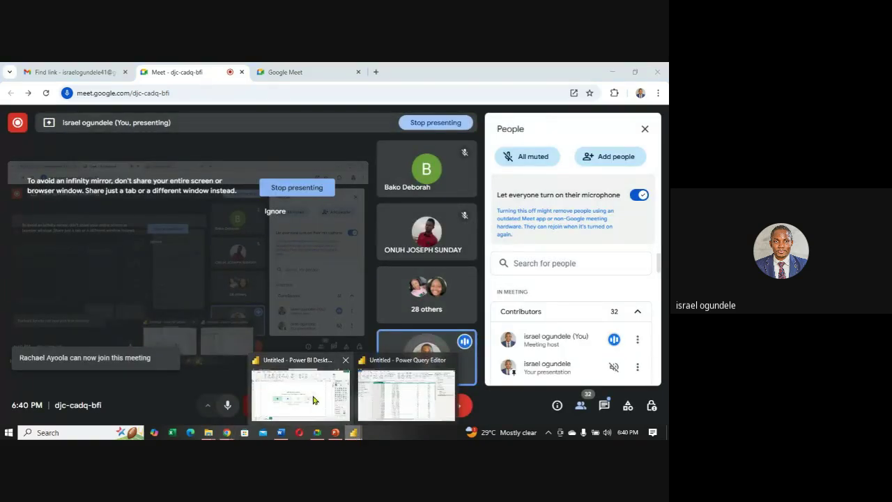
pyautogui.click(386, 400)
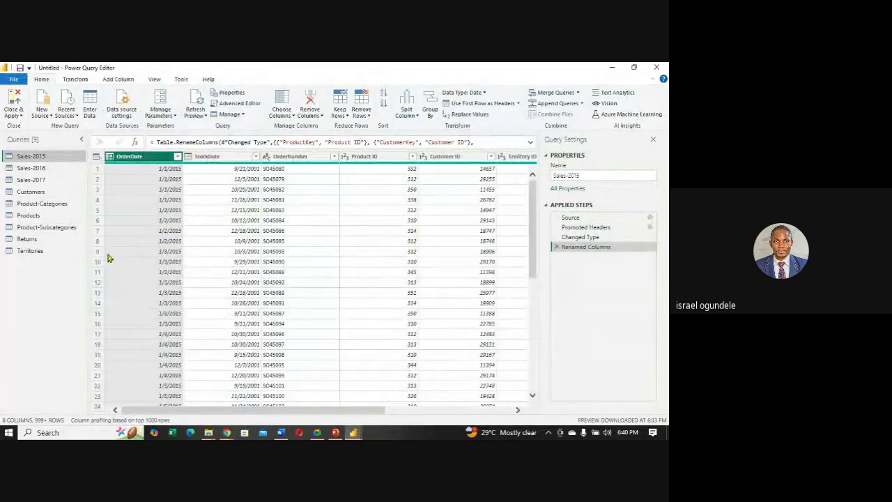
# - Examine the dates in the Sales-2015 query's OrderDate filter list and close it without filtering
pyautogui.click(99, 158)
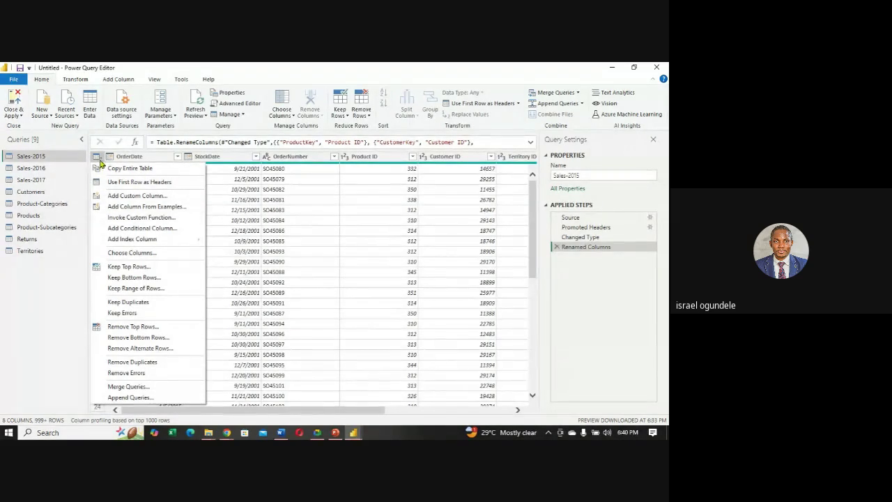
pyautogui.click(179, 158)
pyautogui.click(179, 158)
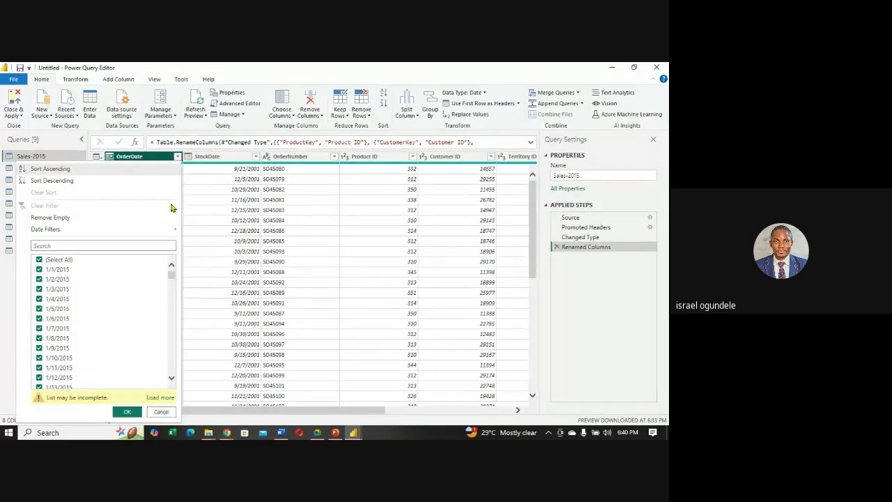
pyautogui.click(39, 261)
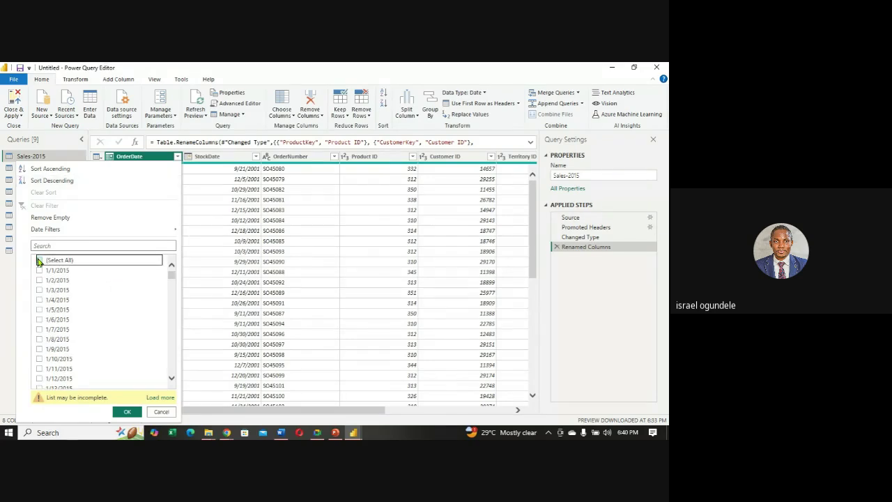
pyautogui.click(39, 261)
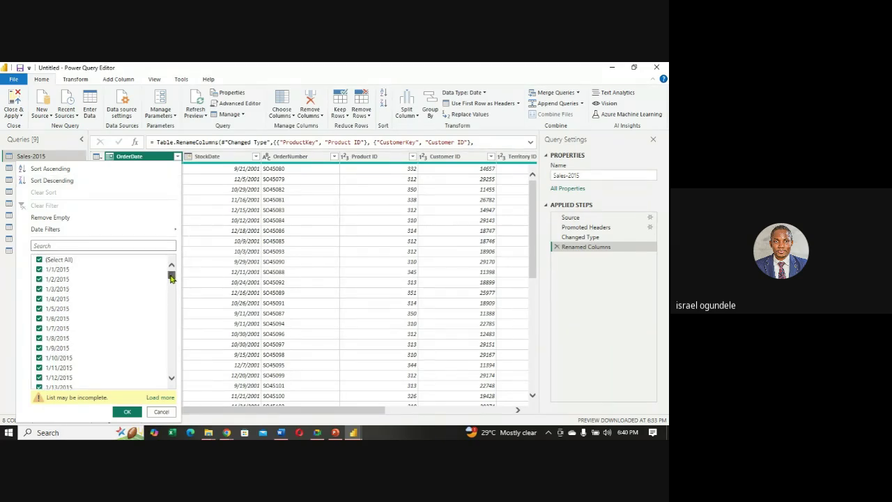
pyautogui.moveTo(171, 277); pyautogui.dragTo(164, 382)
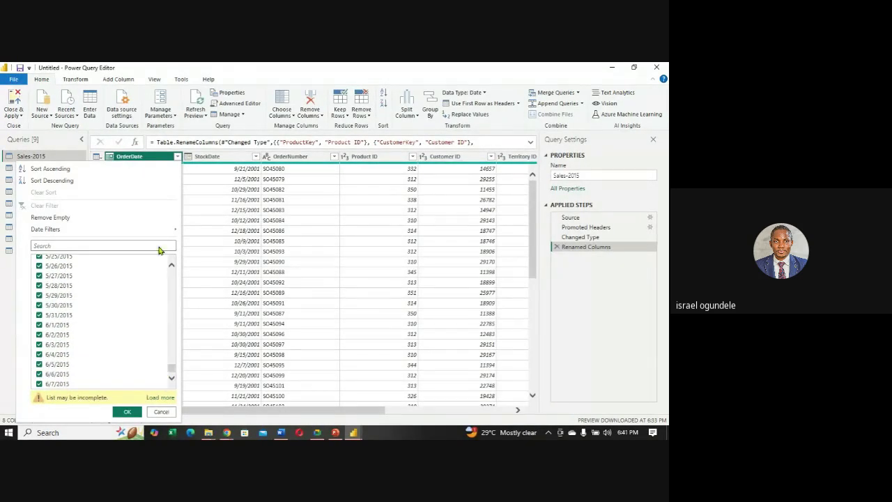
pyautogui.click(7, 322)
# - Examine the OrderDate filter lists of the Sales-2016 and Sales-2017 queries to see which dates each covers
pyautogui.click(31, 169)
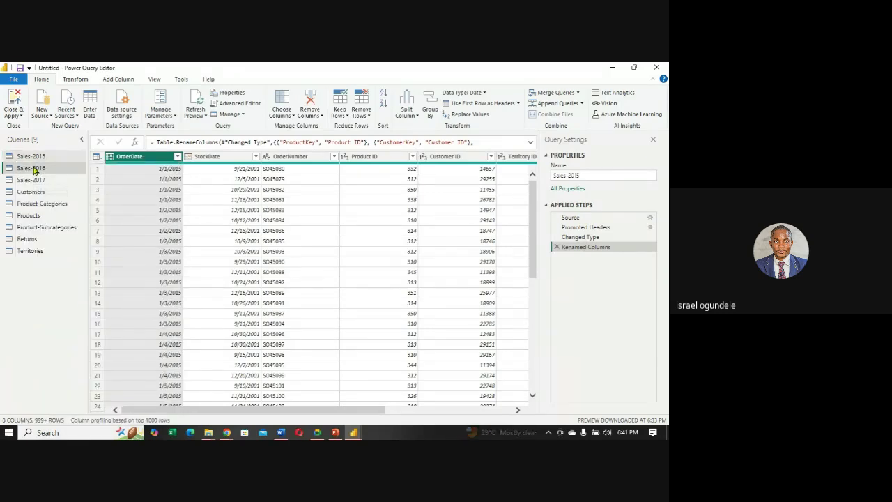
pyautogui.click(178, 156)
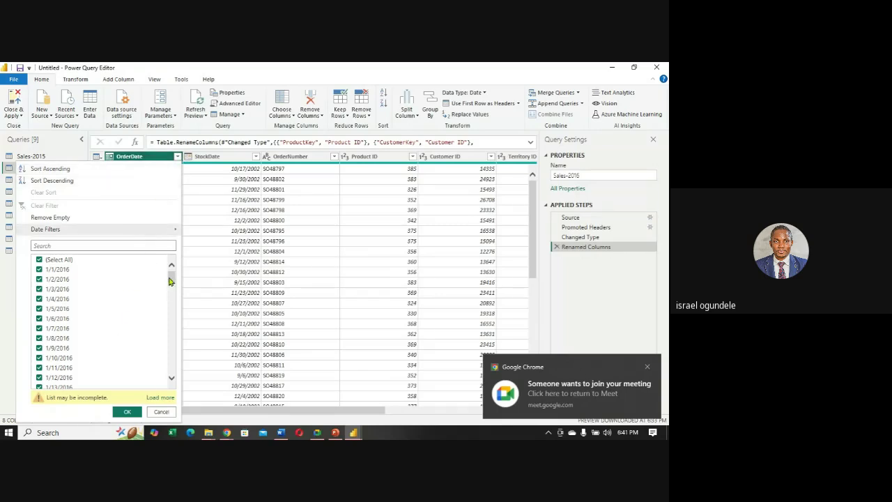
pyautogui.moveTo(171, 280); pyautogui.dragTo(167, 255)
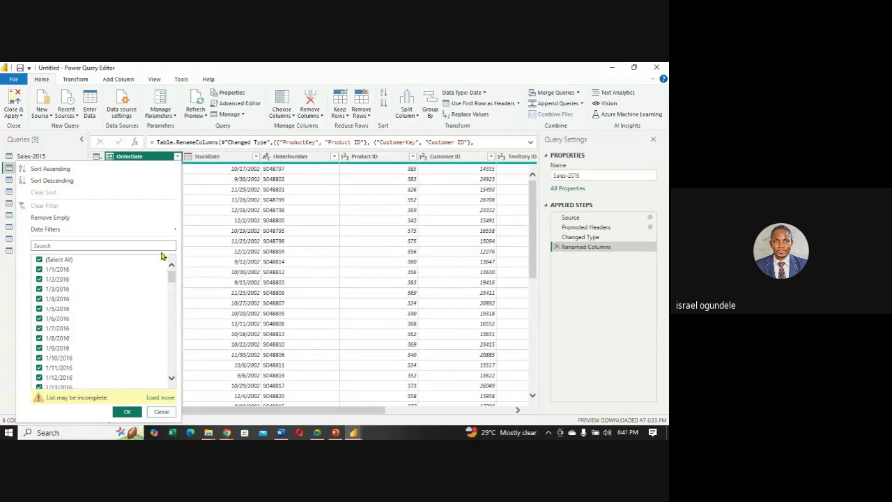
pyautogui.click(177, 158)
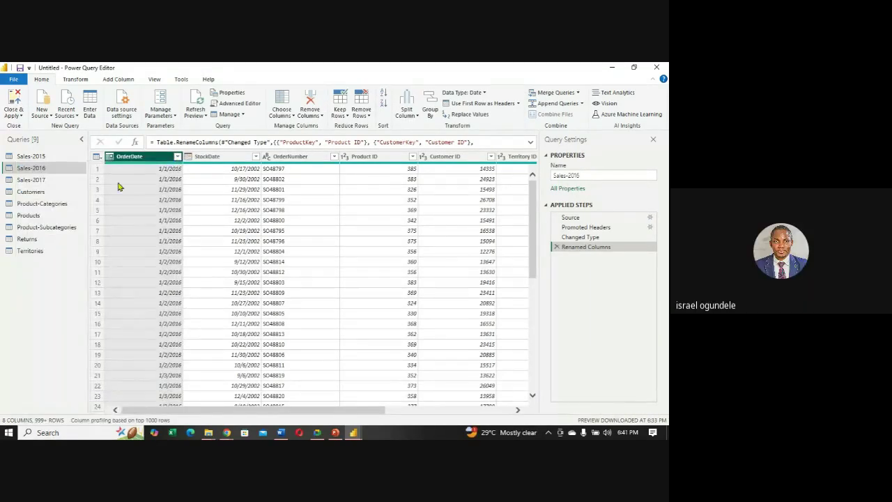
pyautogui.click(38, 181)
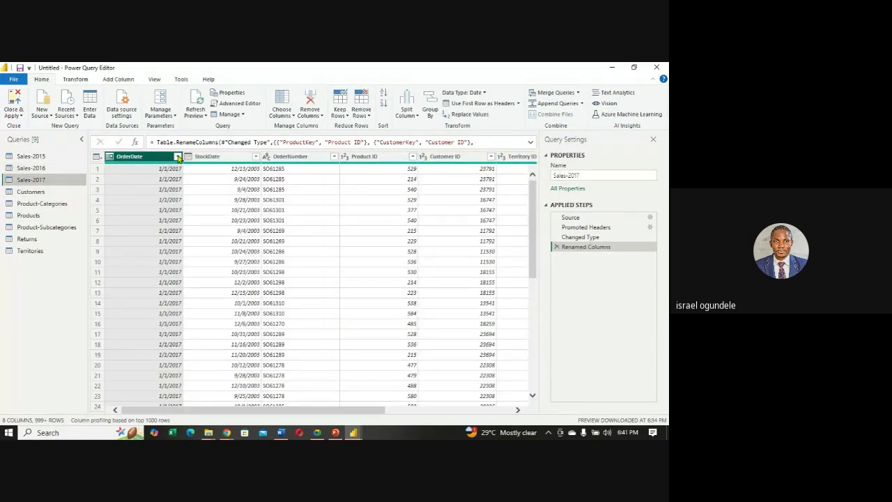
pyautogui.click(178, 157)
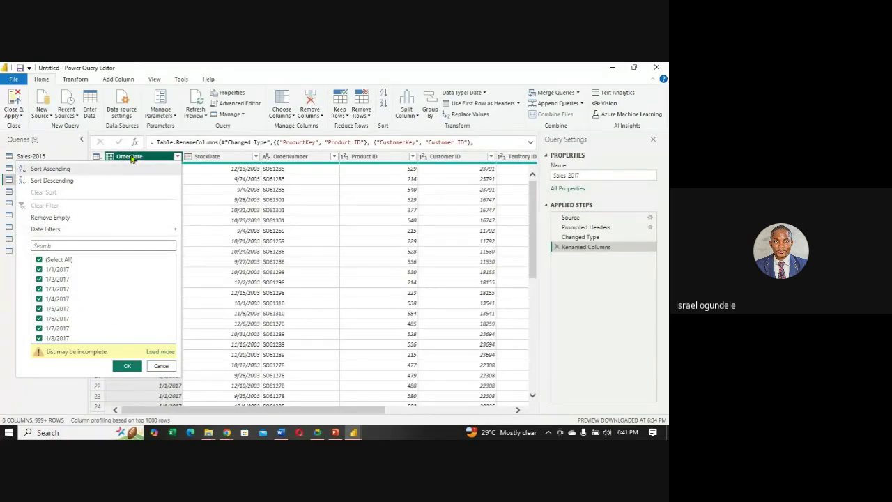
# - Append the Sales-2016 and Sales-2017 queries to the existing Sales-2015 query using the three or more tables option
pyautogui.click(26, 159)
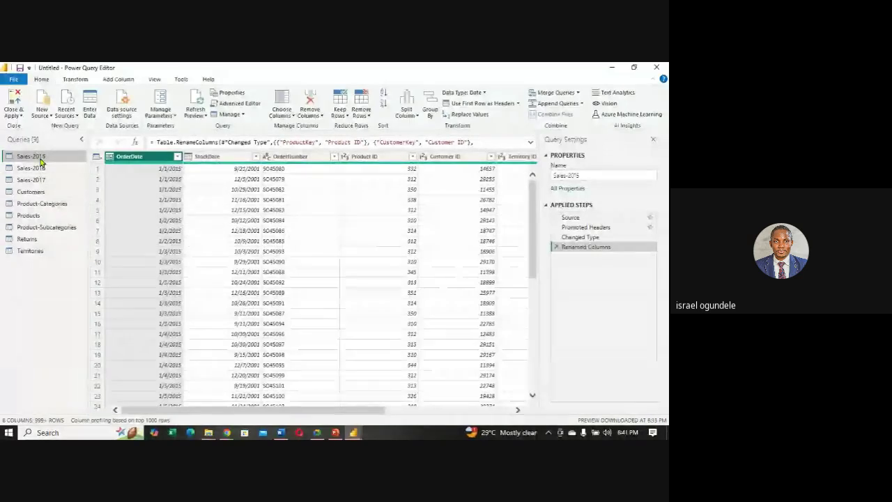
pyautogui.click(584, 106)
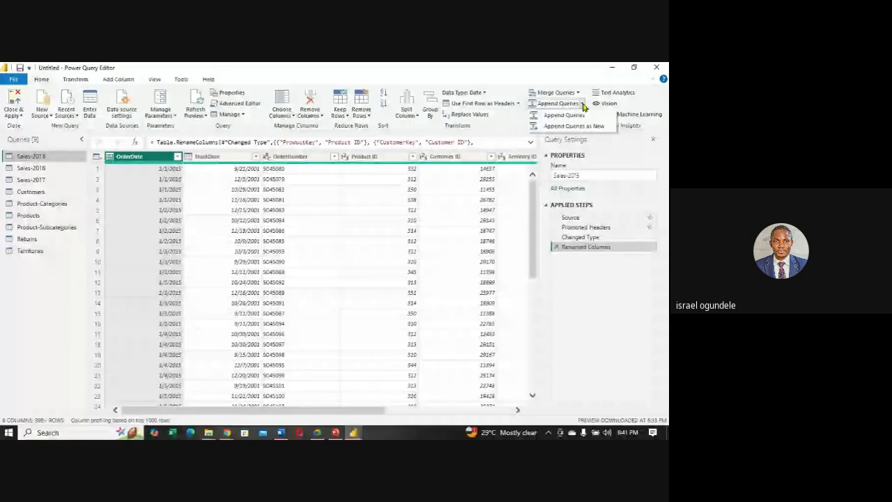
pyautogui.click(40, 81)
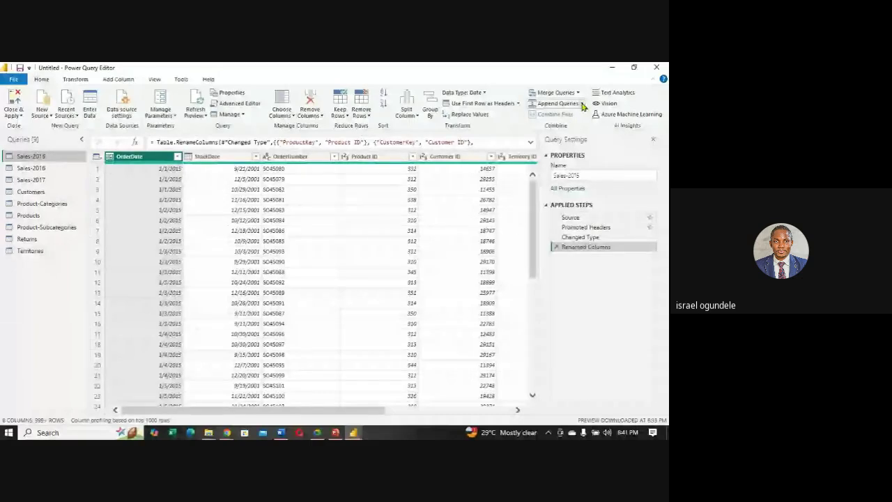
pyautogui.click(583, 104)
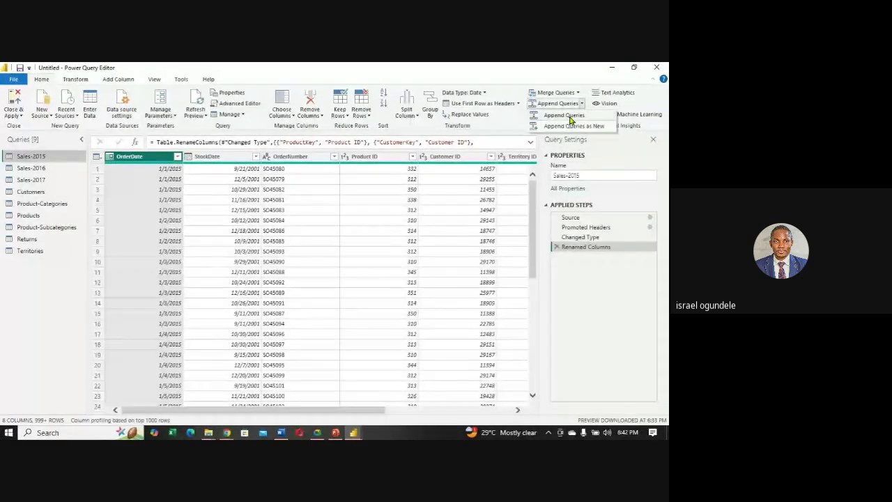
pyautogui.click(566, 116)
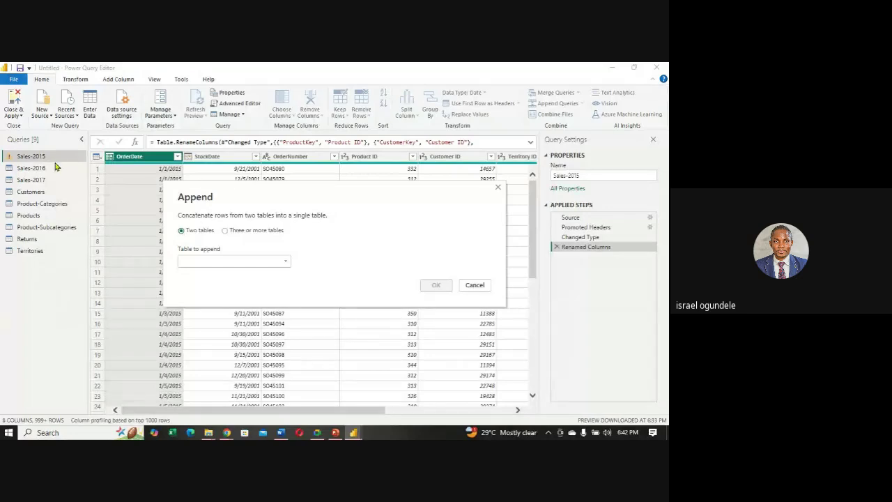
pyautogui.click(225, 231)
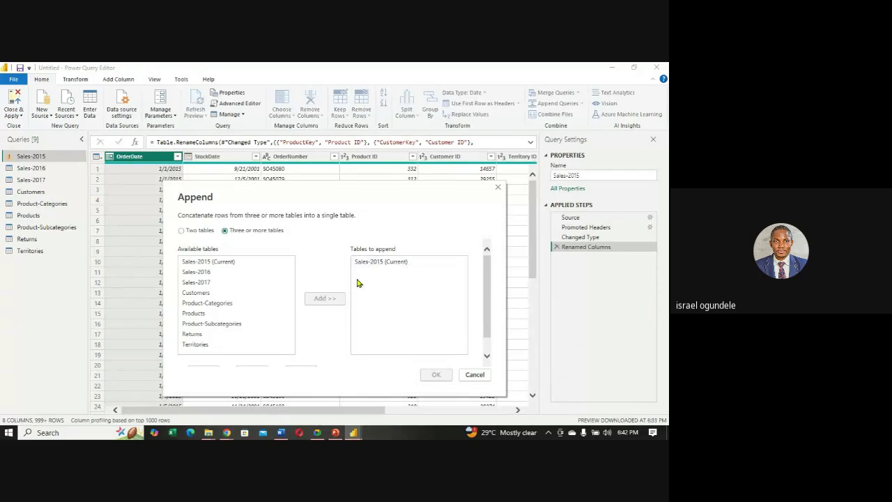
pyautogui.click(203, 273)
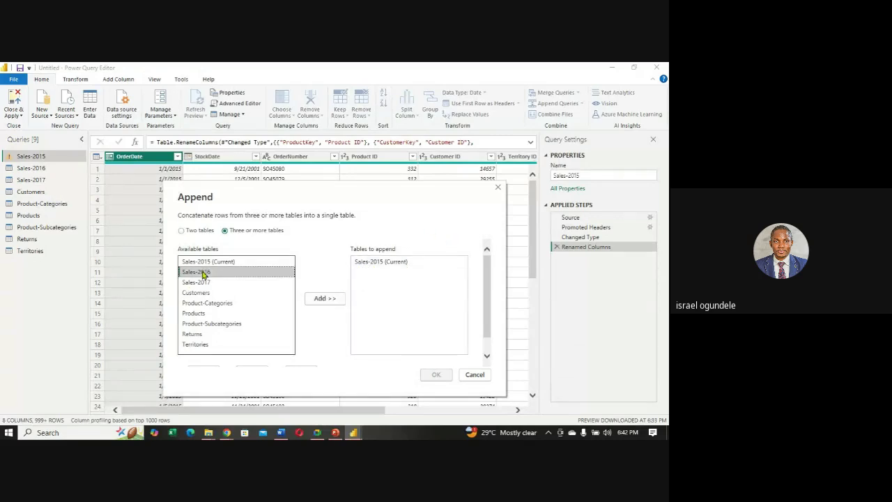
pyautogui.click(324, 299)
pyautogui.click(207, 282)
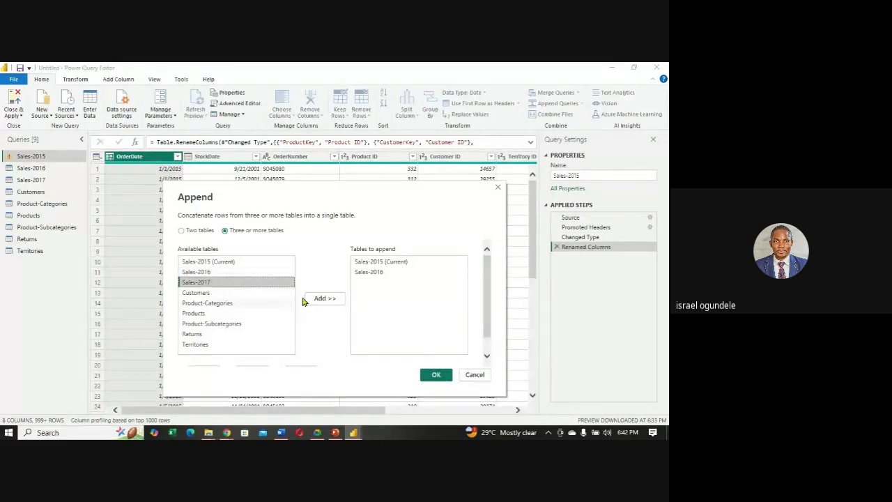
pyautogui.click(326, 300)
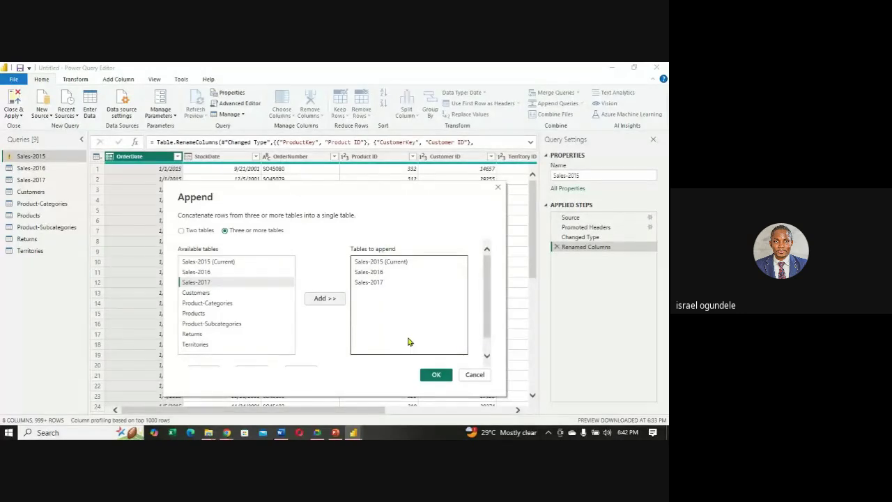
pyautogui.click(436, 376)
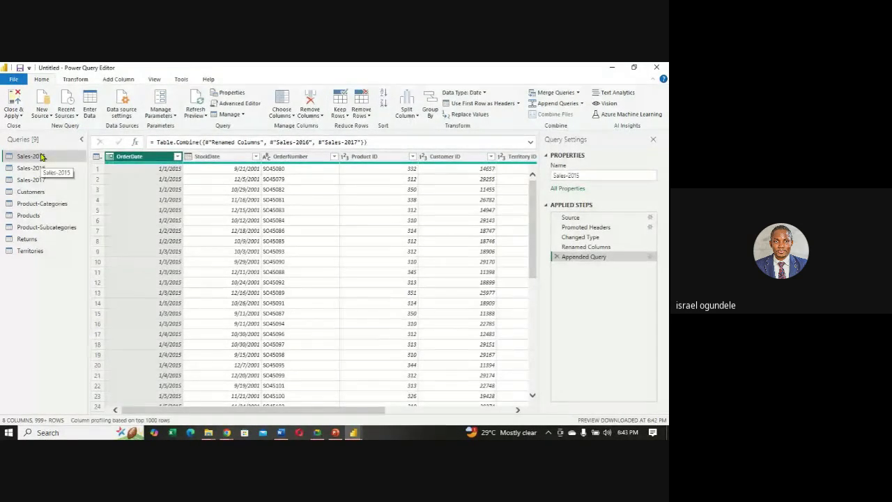
# - Load the complete OrderDate filter list of the appended Sales-2015 query and check its dates across all years
pyautogui.click(178, 156)
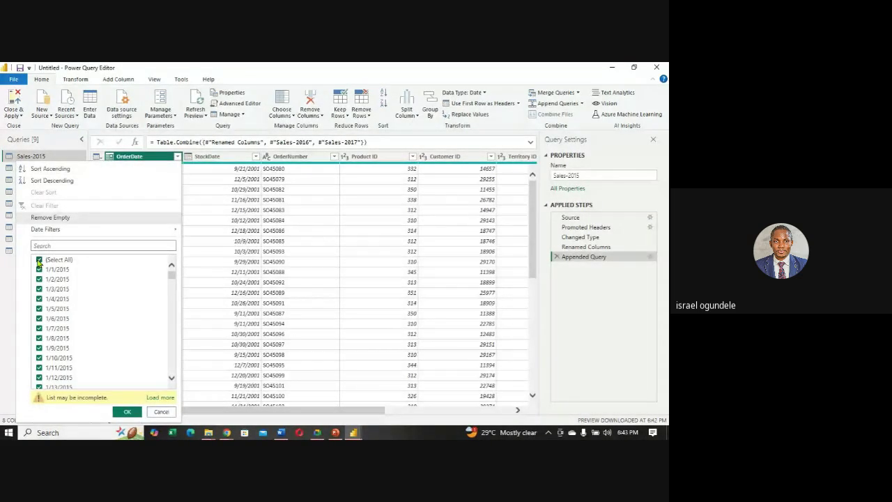
pyautogui.moveTo(171, 277); pyautogui.dragTo(171, 368)
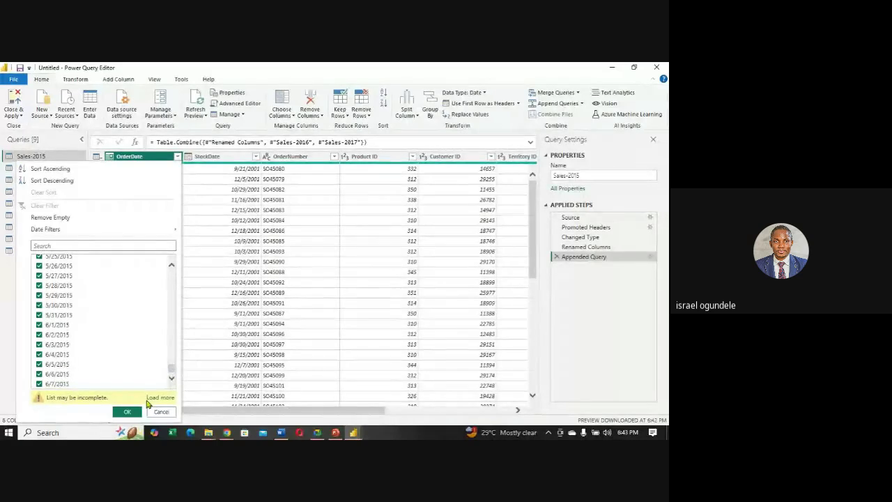
pyautogui.click(153, 398)
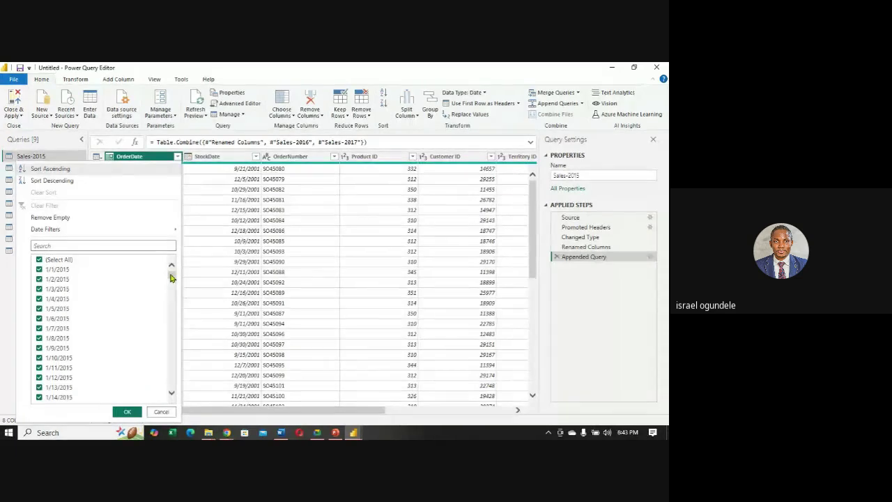
pyautogui.moveTo(172, 273); pyautogui.dragTo(172, 331)
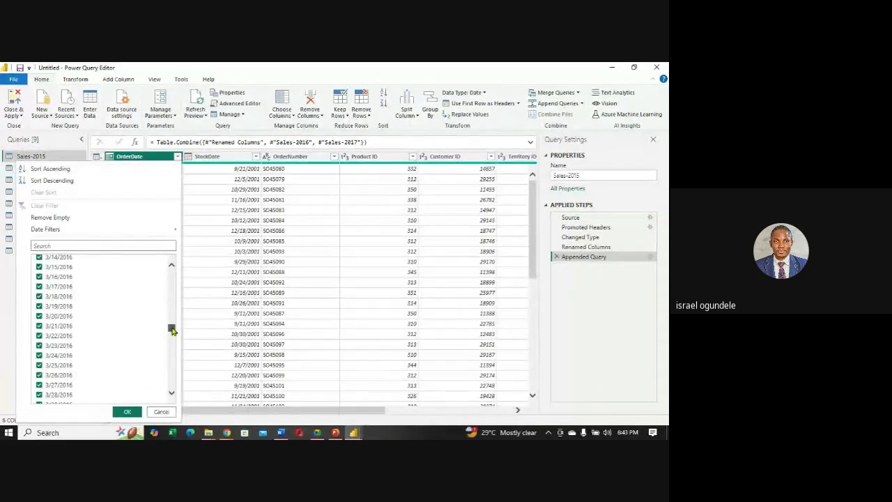
pyautogui.scroll(-1, 172, 330)
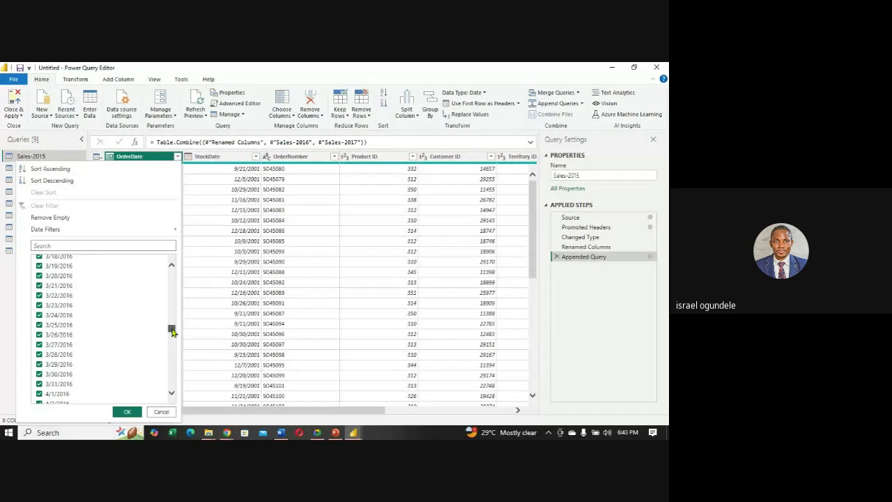
pyautogui.moveTo(171, 330); pyautogui.dragTo(172, 389)
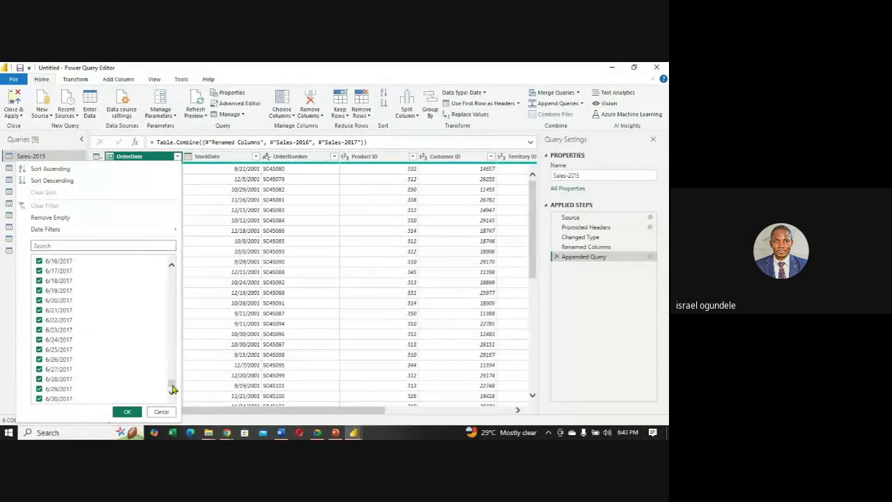
pyautogui.click(7, 298)
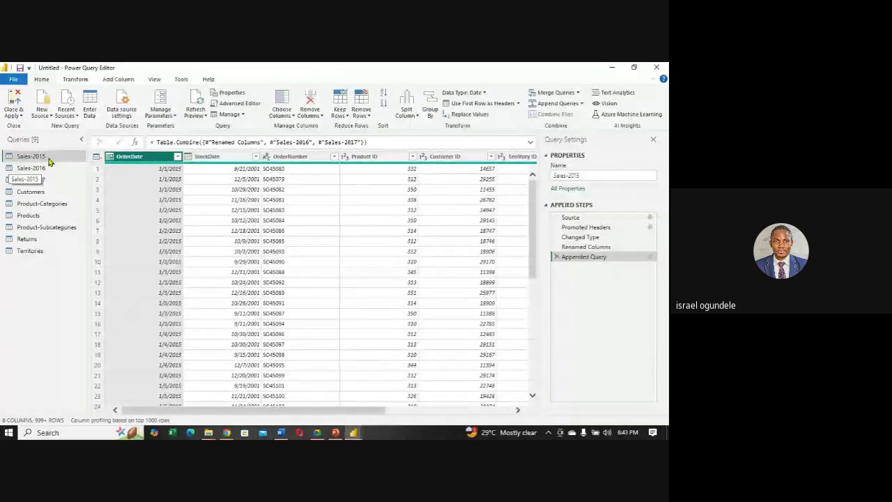
# - Rename the appended Sales-2015 query as Sales-2015-2017
pyautogui.click(583, 174)
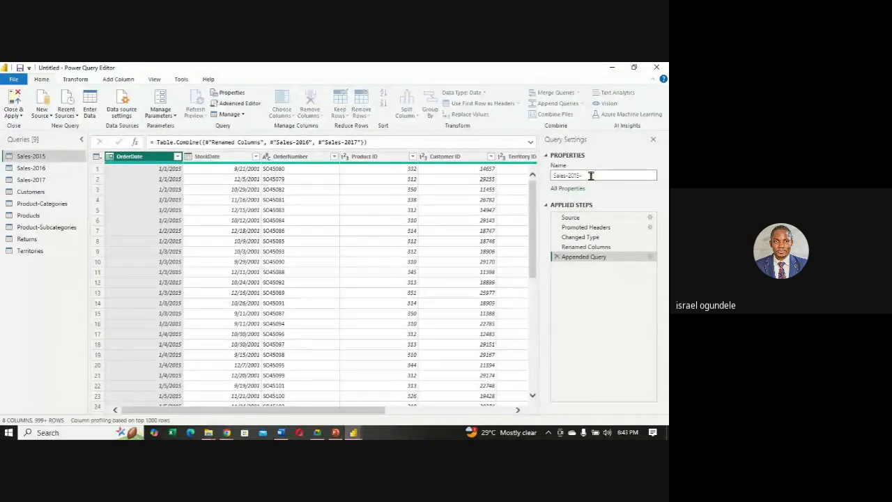
pyautogui.write('20')
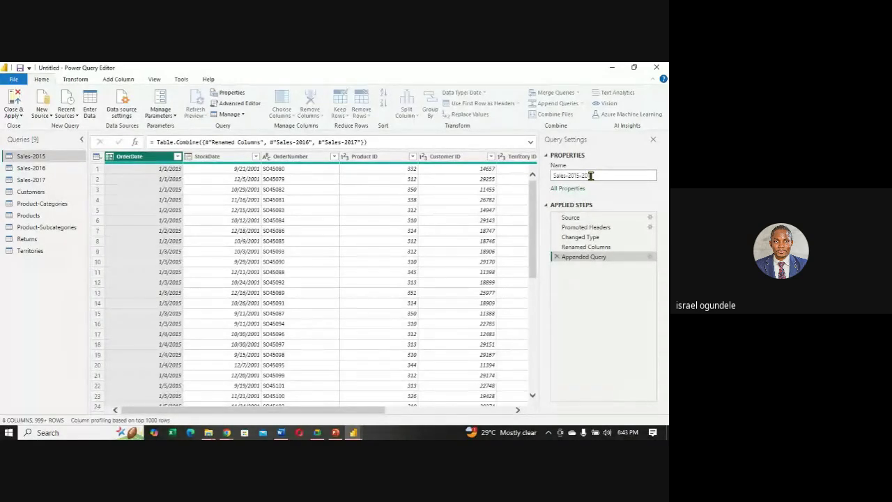
pyautogui.write('17')
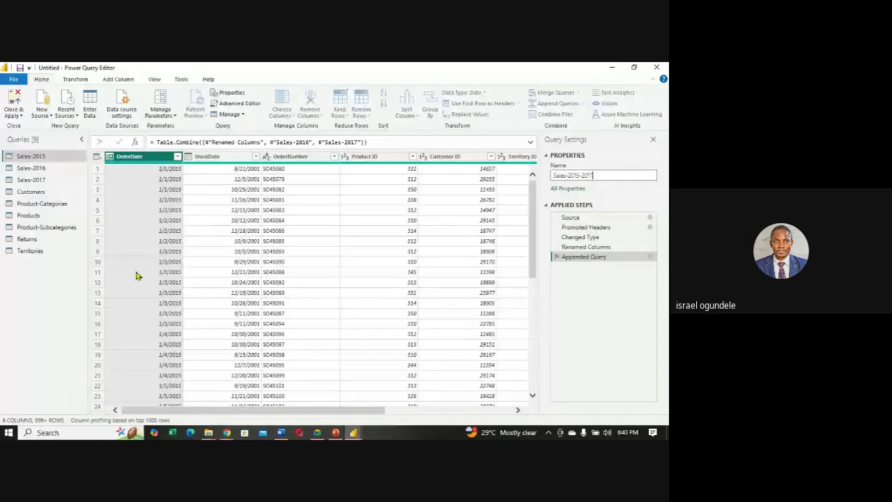
pyautogui.press('Return')
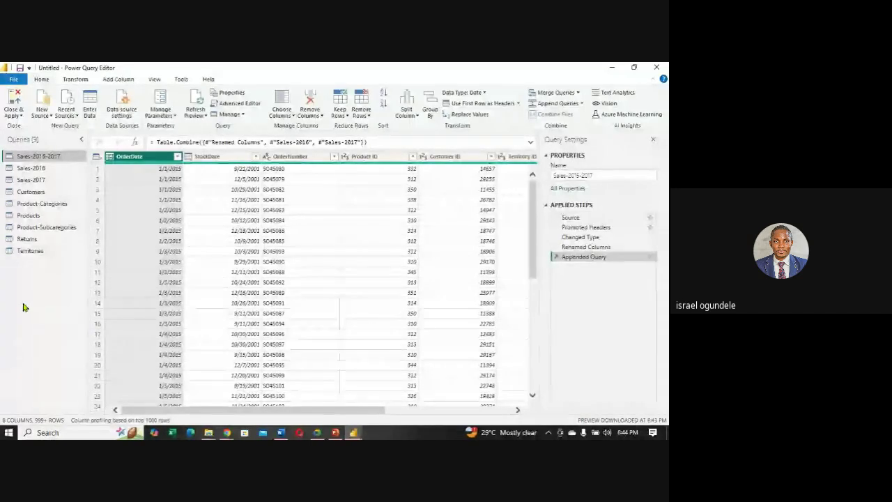
# - Merge the Prefix, FirstName and LastName columns of the Customers query into one column named CustomerName, using a space separator
pyautogui.click(36, 194)
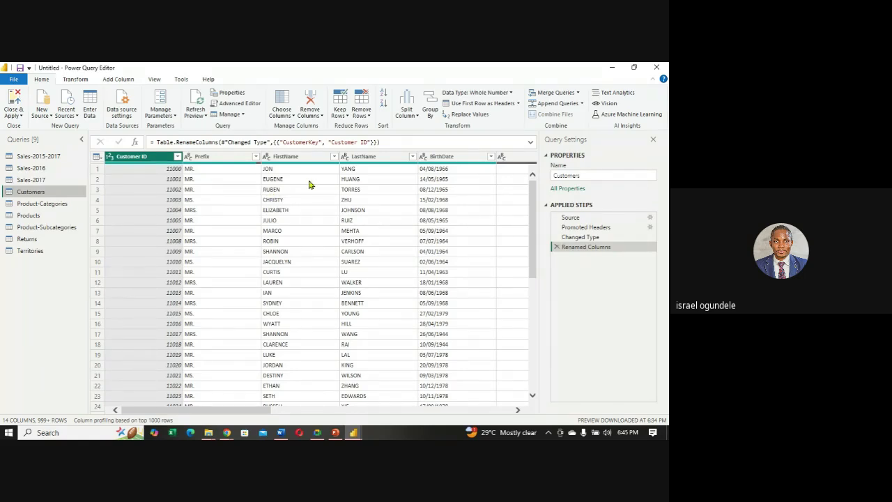
pyautogui.click(213, 160)
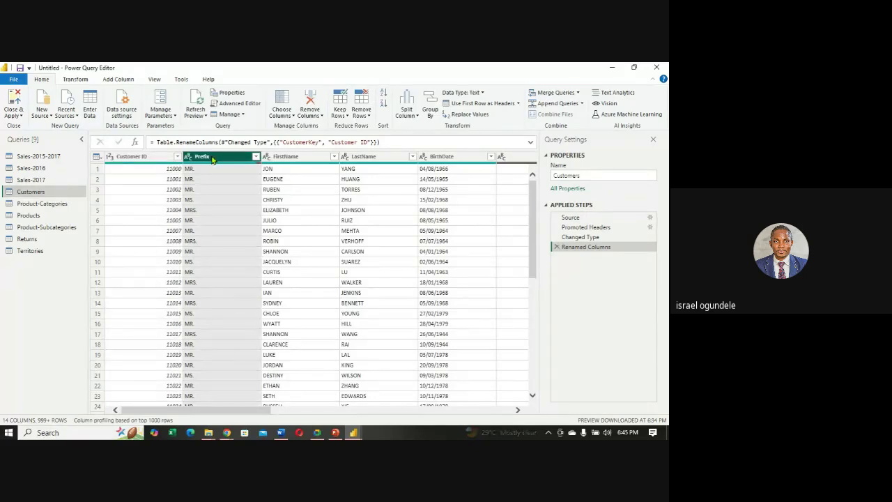
pyautogui.keyDown('ctrl'); pyautogui.click(297, 160); pyautogui.keyUp('ctrl')
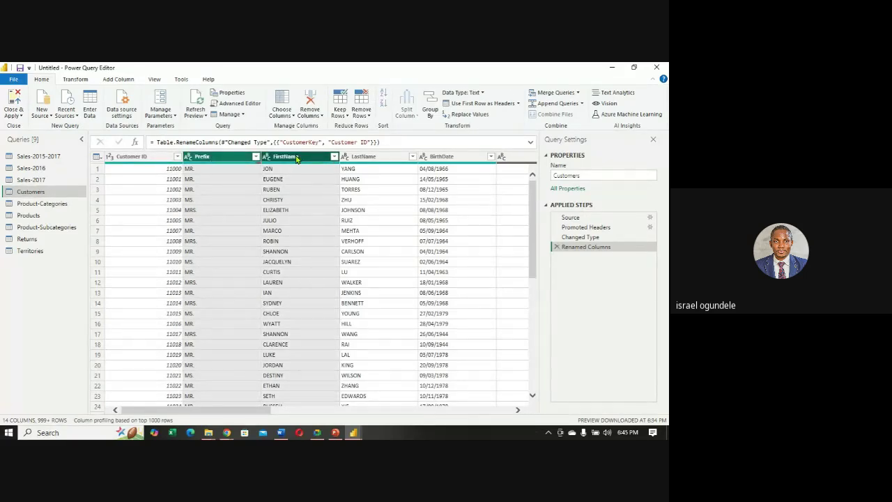
pyautogui.keyDown('ctrl'); pyautogui.click(367, 160); pyautogui.keyUp('ctrl')
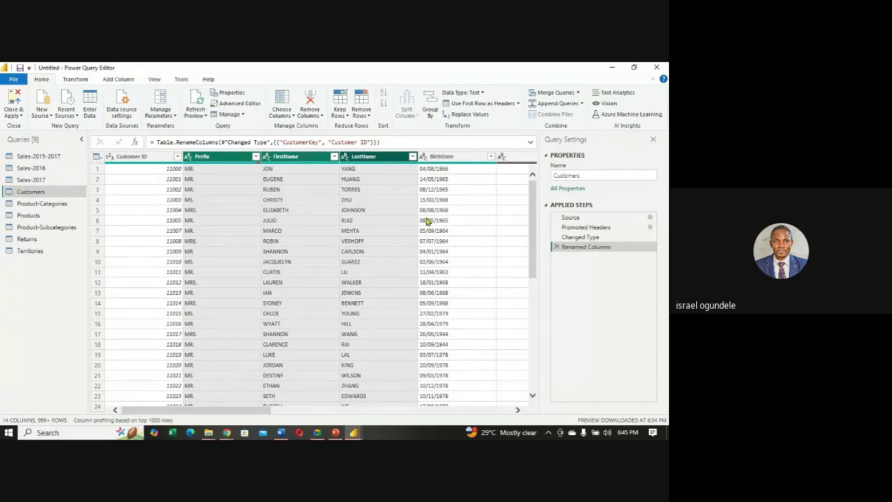
pyautogui.click(578, 93)
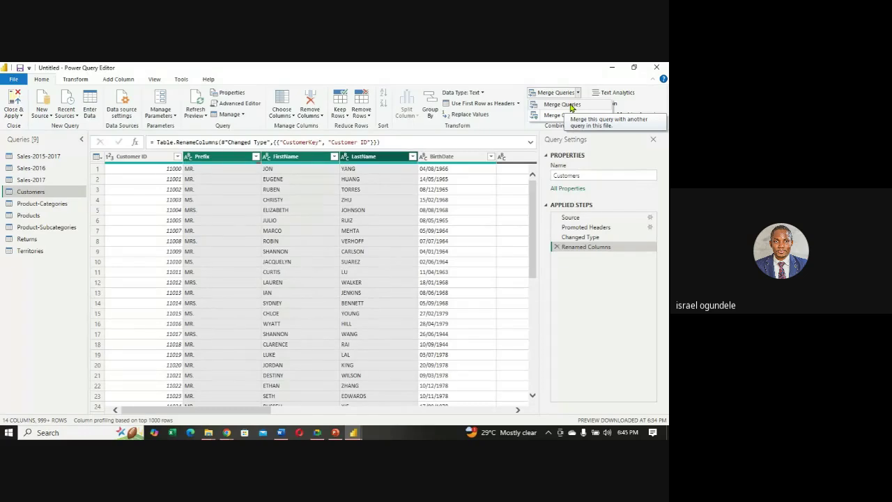
pyautogui.click(76, 81)
pyautogui.click(75, 80)
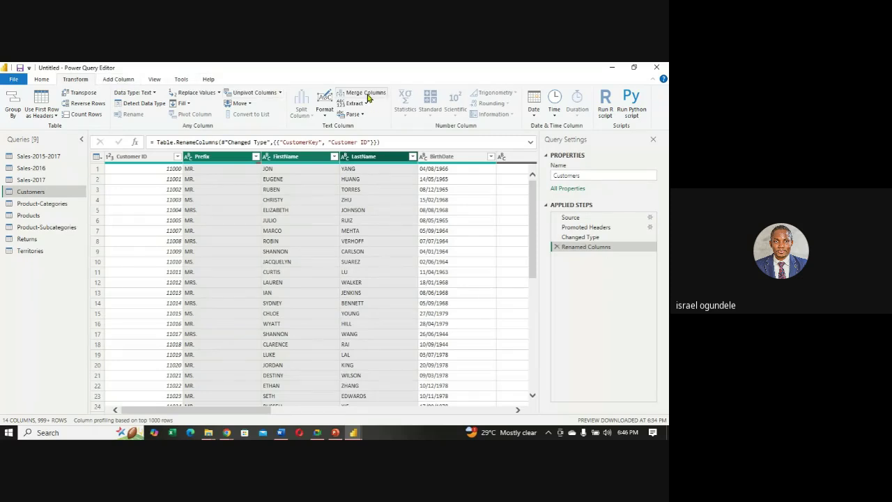
pyautogui.click(368, 95)
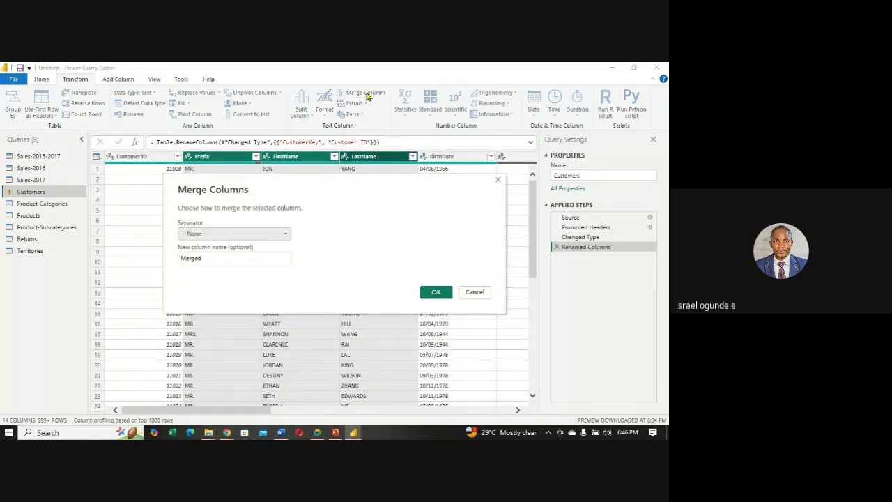
pyautogui.click(285, 235)
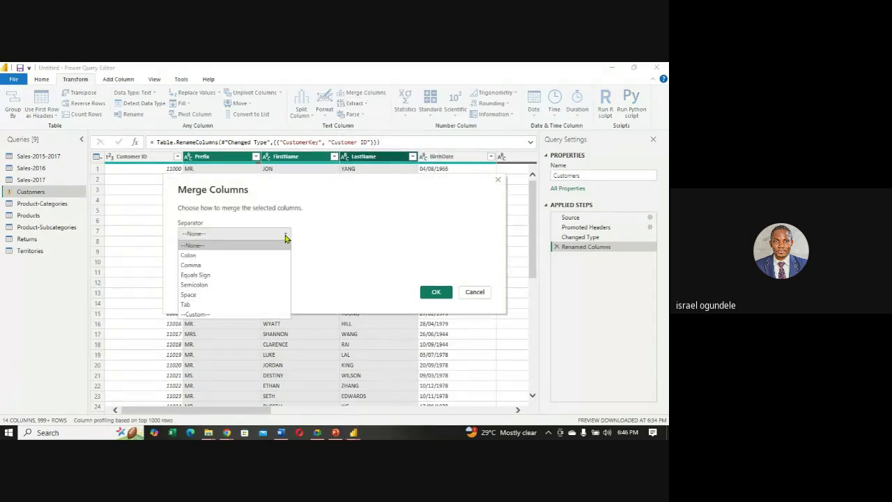
pyautogui.click(261, 301)
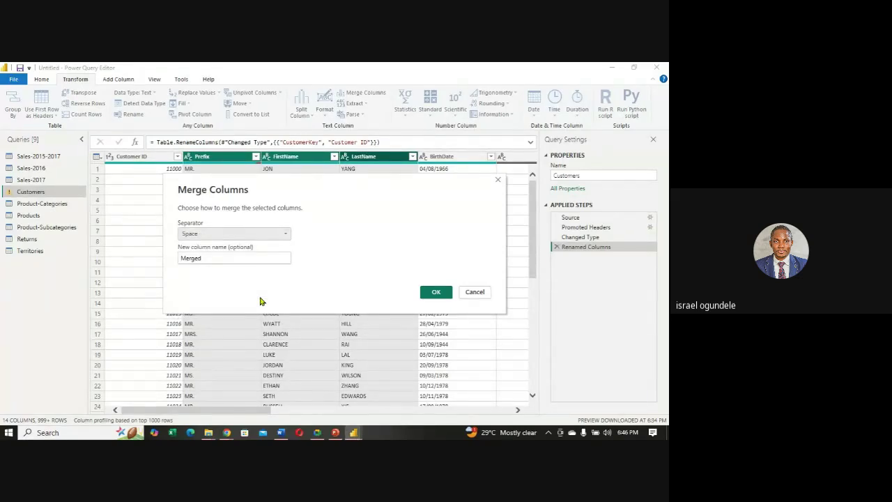
pyautogui.click(285, 235)
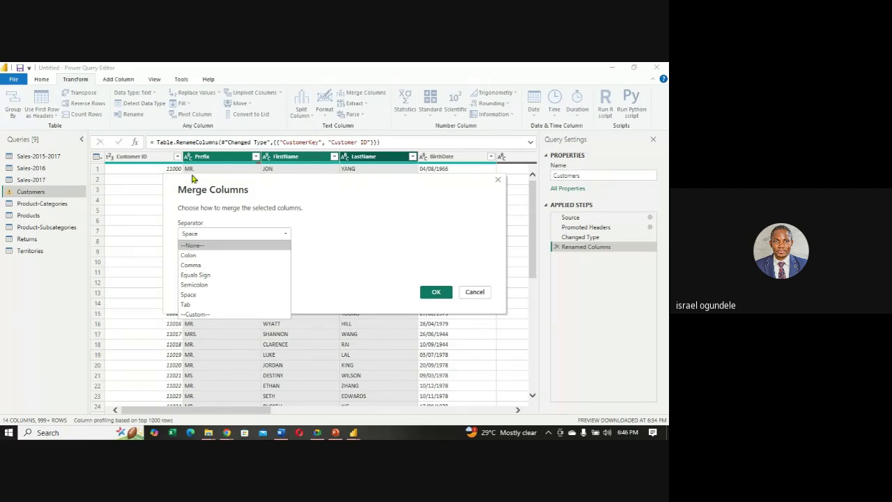
pyautogui.click(197, 296)
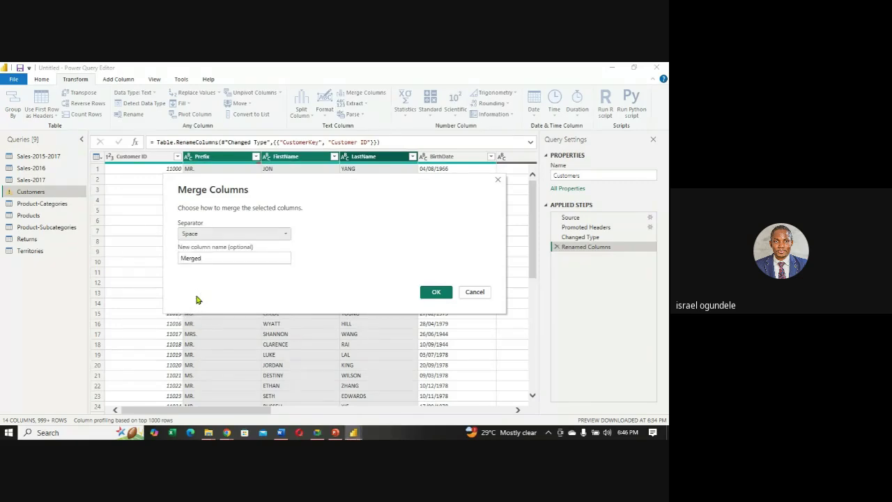
pyautogui.doubleClick(251, 258)
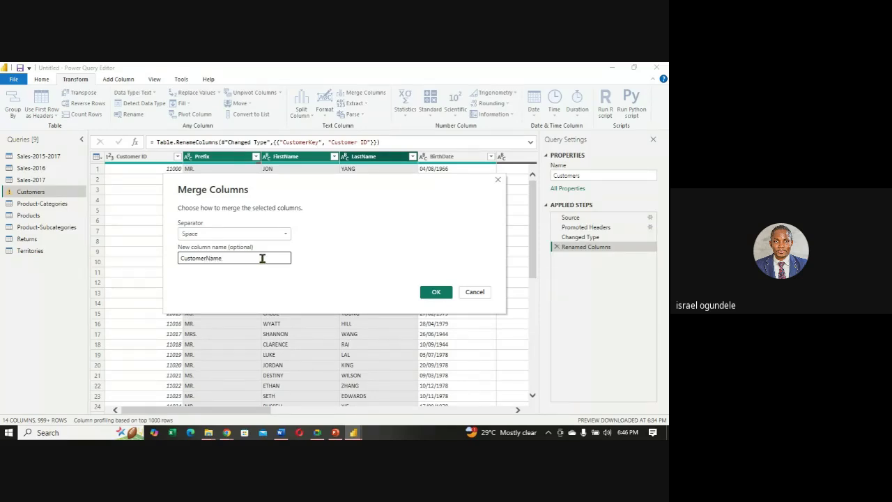
pyautogui.click(435, 293)
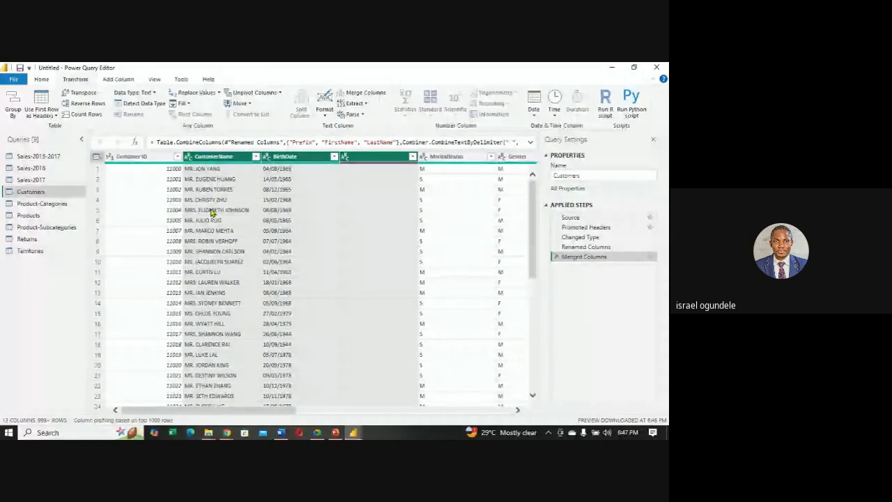
# - Try the lowercase and uppercase text formats on the CustomerName column
pyautogui.click(225, 157)
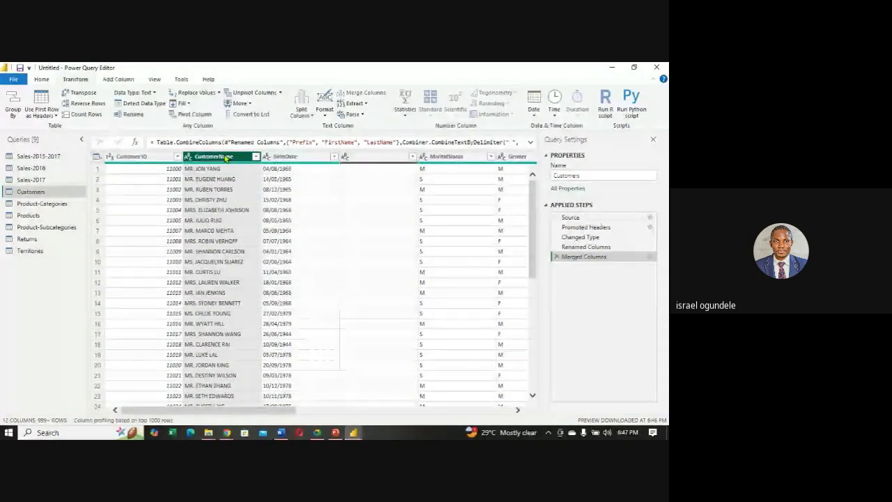
pyautogui.click(324, 109)
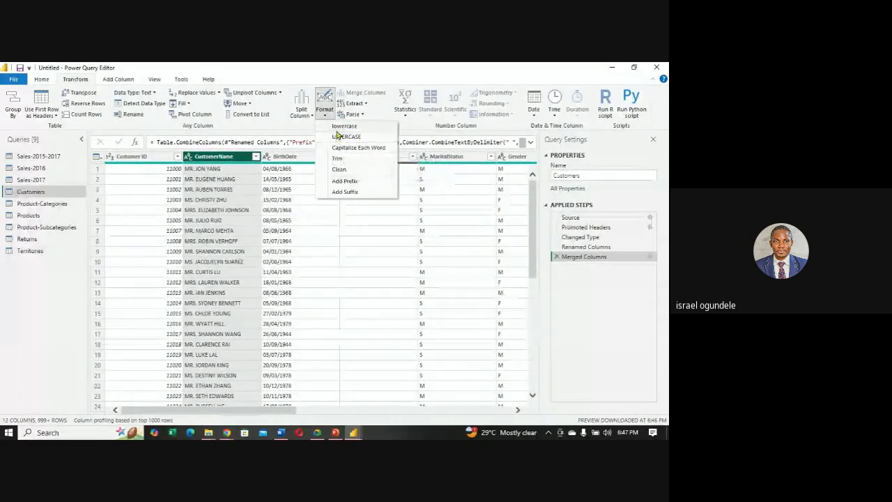
pyautogui.click(343, 126)
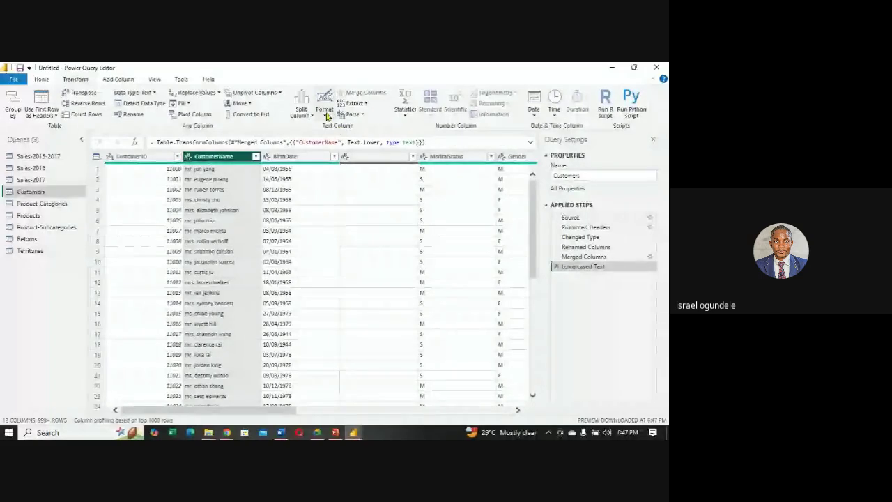
pyautogui.click(324, 111)
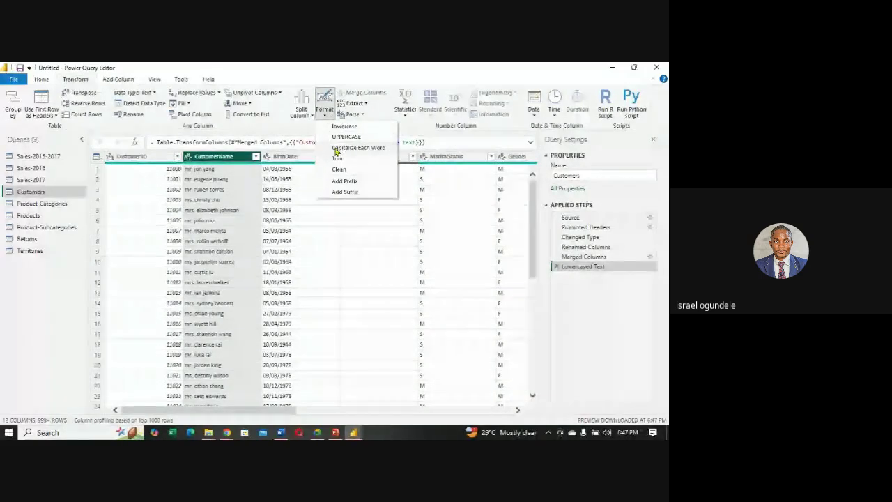
pyautogui.click(346, 136)
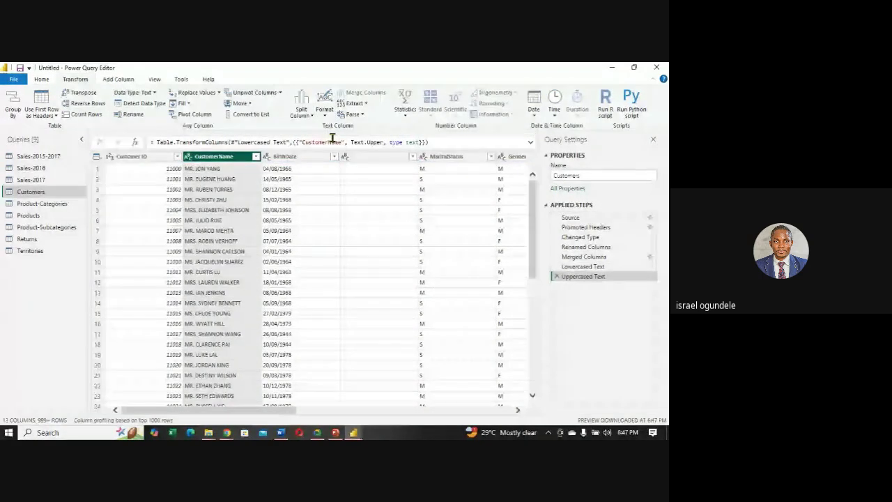
# - Format the CustomerName column's text with Capitalize Each Word
pyautogui.click(325, 111)
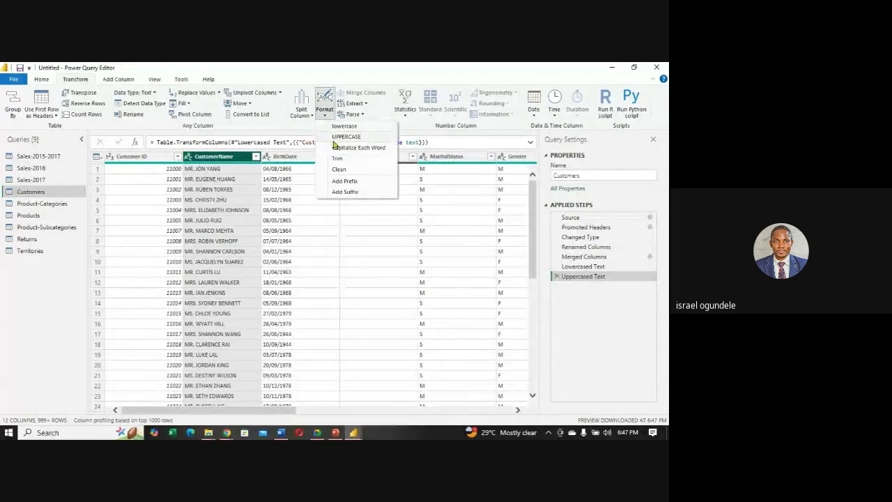
pyautogui.click(339, 147)
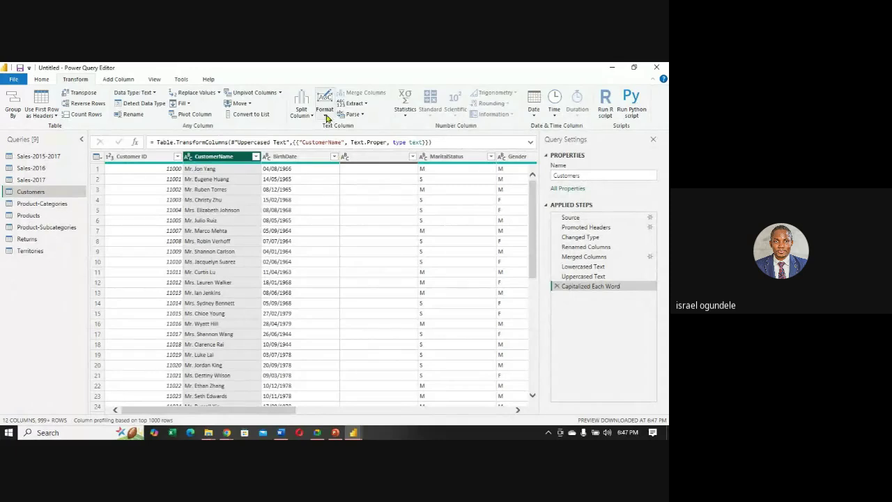
pyautogui.click(326, 117)
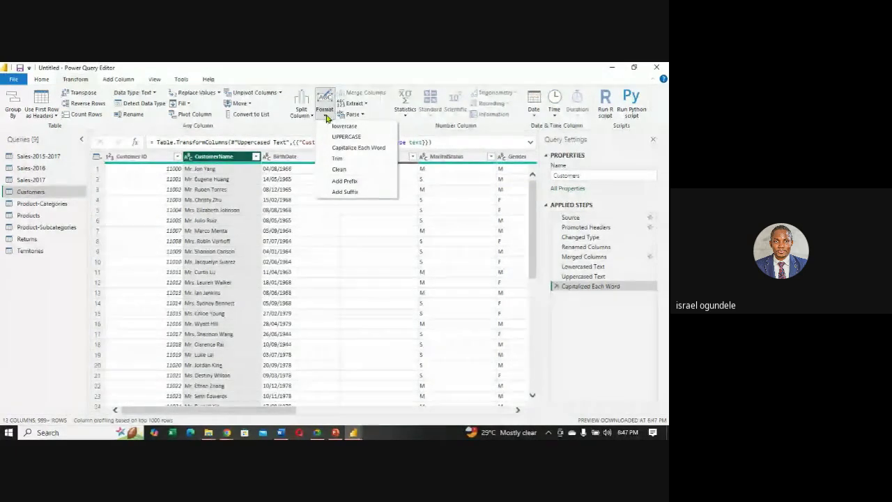
pyautogui.click(326, 117)
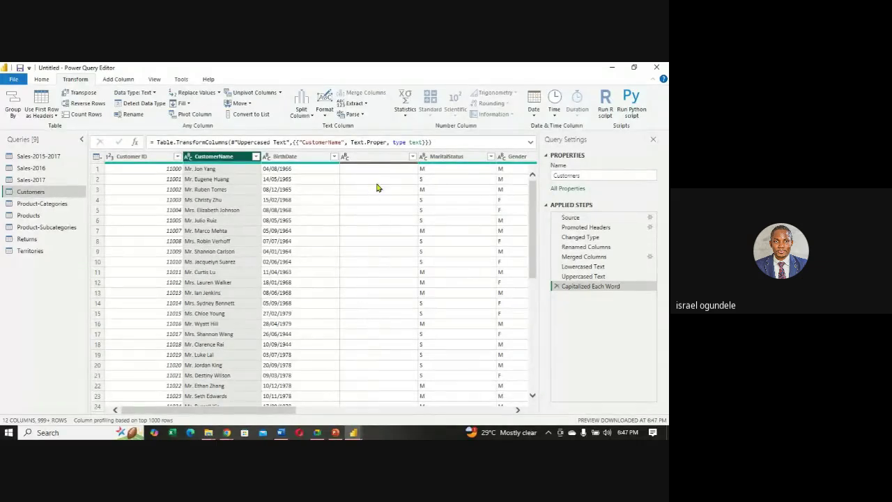
# - Check the filter list of the unnamed column after BirthDate and remove that column from the Customers query
pyautogui.click(413, 157)
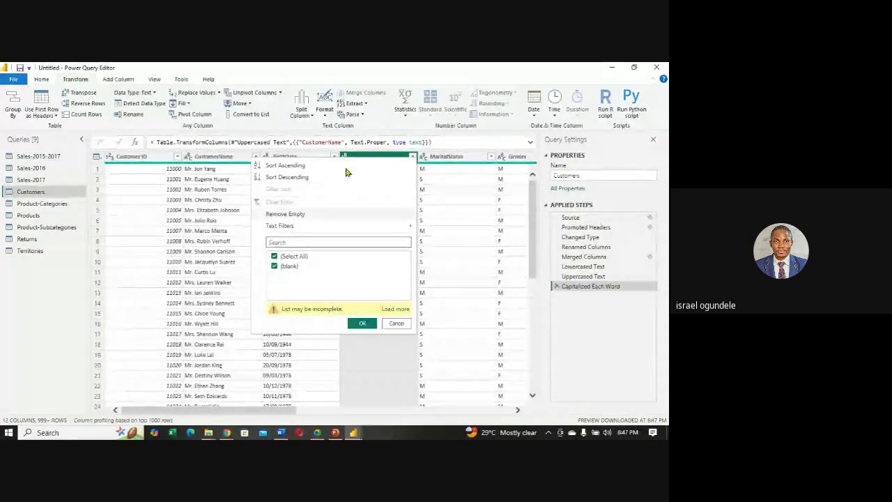
pyautogui.click(413, 157)
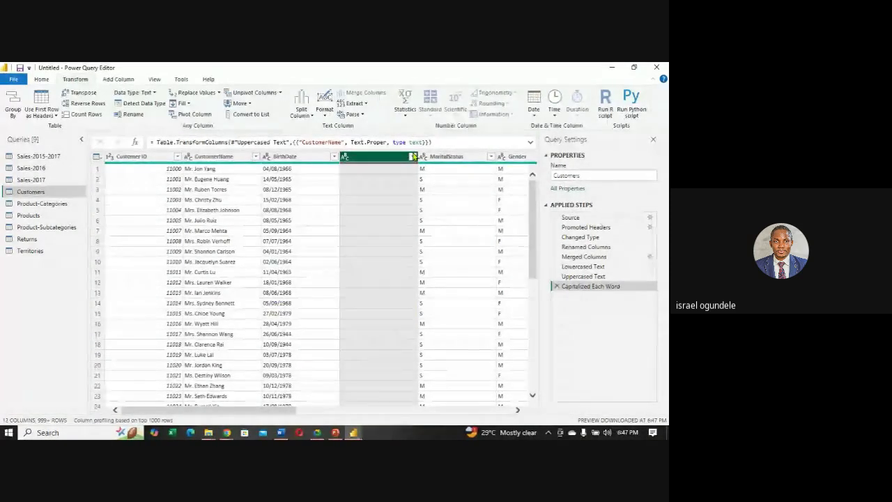
pyautogui.click(413, 157)
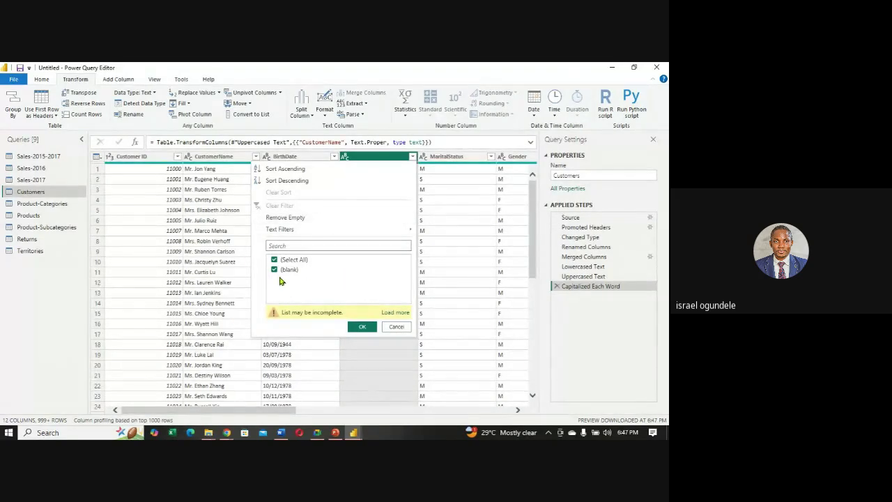
pyautogui.click(391, 157)
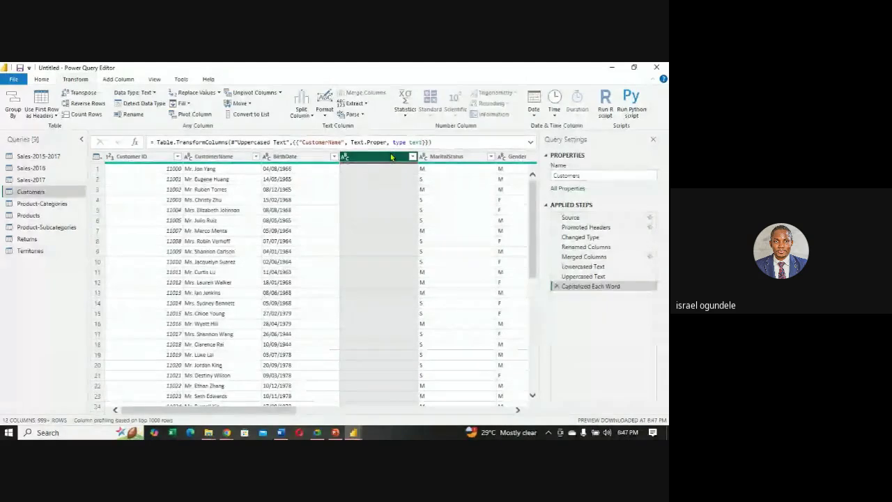
pyautogui.rightClick(391, 157)
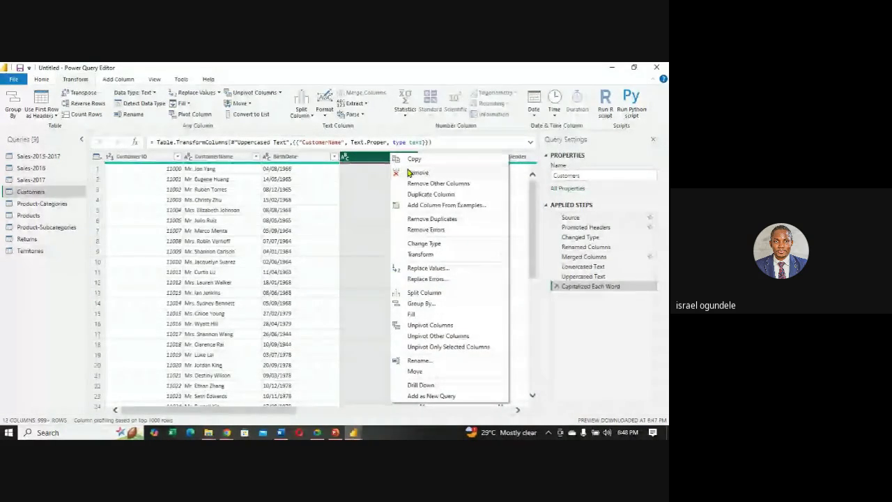
pyautogui.click(411, 174)
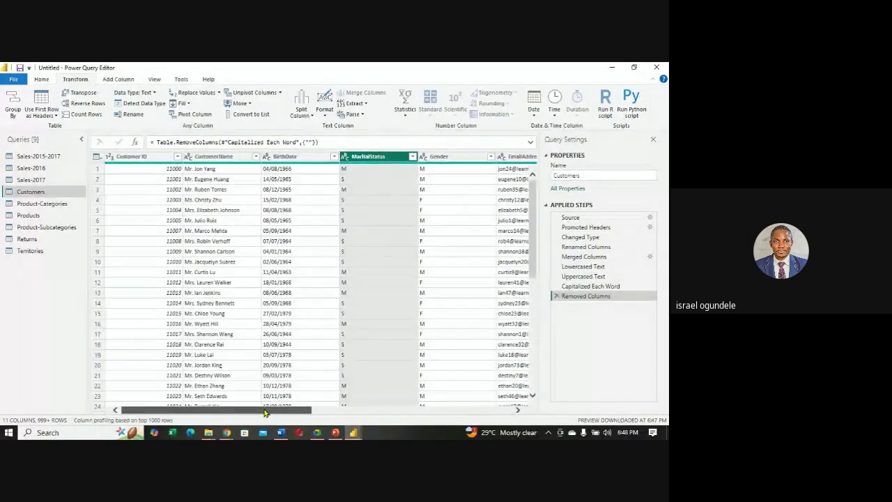
# - Check the MaritalStatus column's filter control and open Replace Values for that column in the Customers query
pyautogui.moveTo(265, 412)
pyautogui.mouseDown()
pyautogui.moveTo(313, 420)
pyautogui.moveTo(257, 418)
pyautogui.mouseUp()
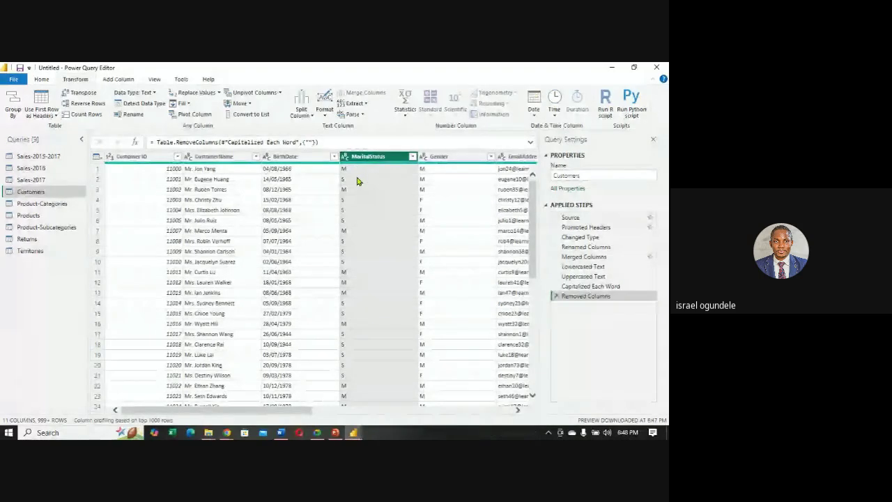
pyautogui.click(413, 157)
pyautogui.click(413, 157)
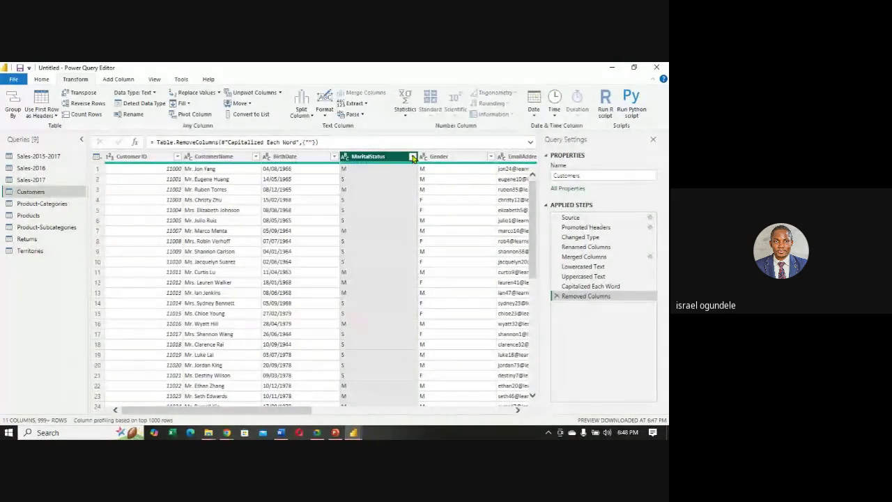
pyautogui.rightClick(391, 160)
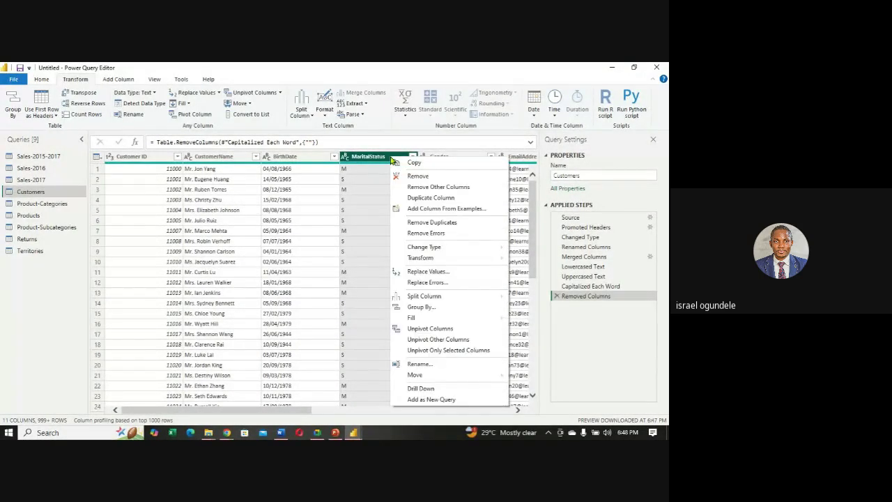
pyautogui.click(427, 271)
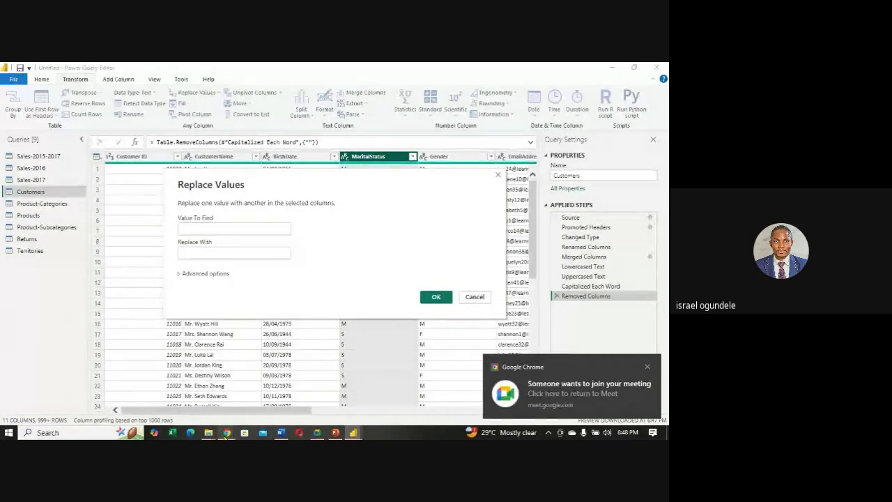
# - Switch to the Google Meet call in Chrome and admit all the waiting participants
pyautogui.moveTo(226, 432)
pyautogui.click(185, 403)
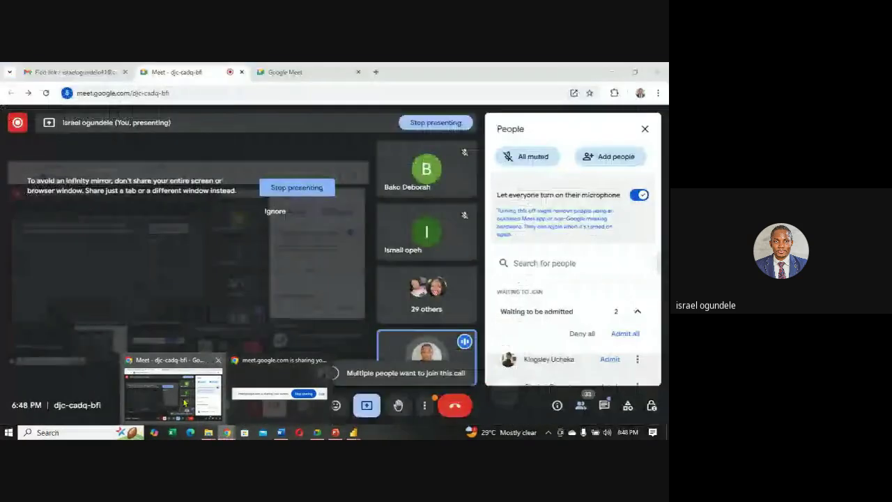
pyautogui.click(627, 333)
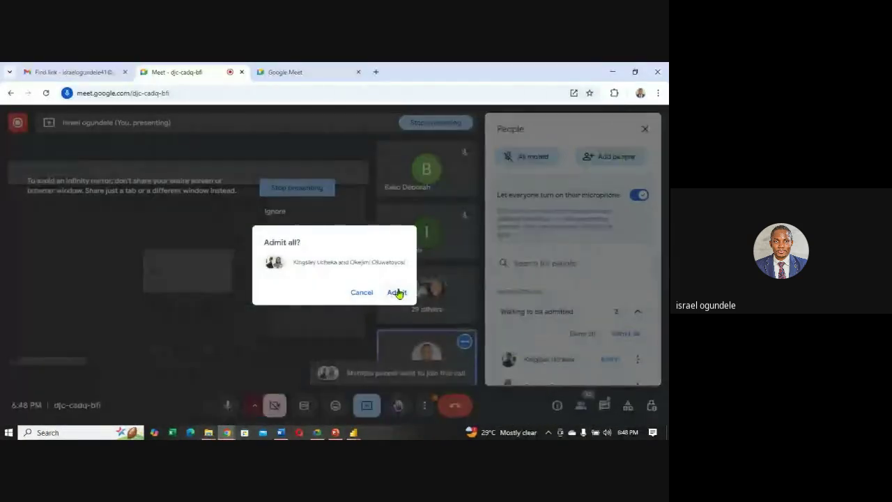
pyautogui.click(397, 292)
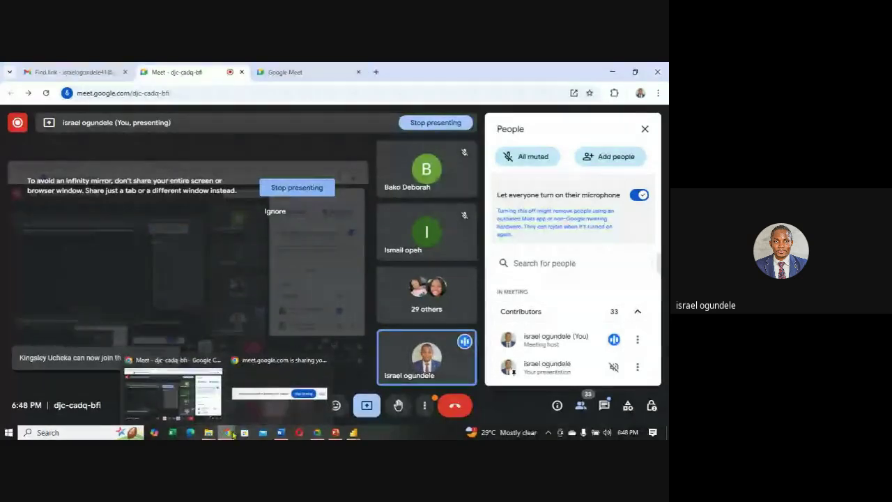
# - Return to Power Query Editor and replace M with Married in the MaritalStatus column
pyautogui.moveTo(353, 433)
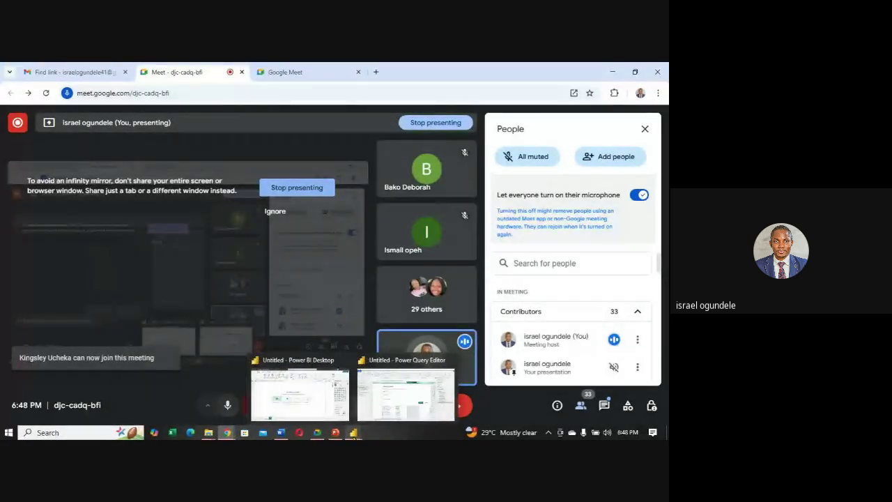
pyautogui.click(406, 393)
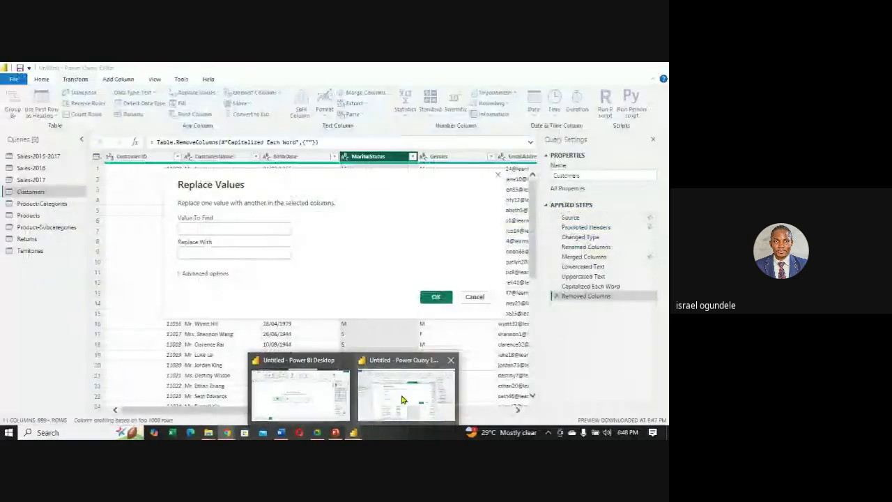
pyautogui.click(198, 226)
pyautogui.write('M')
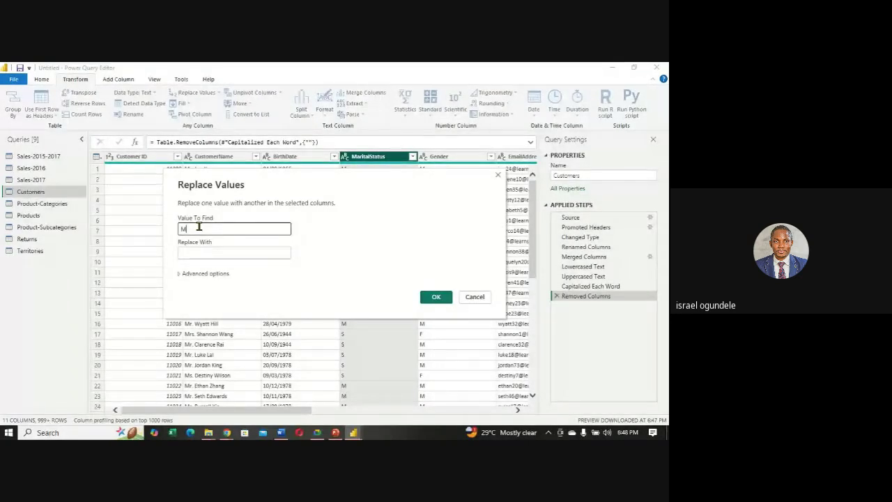
pyautogui.click(189, 251)
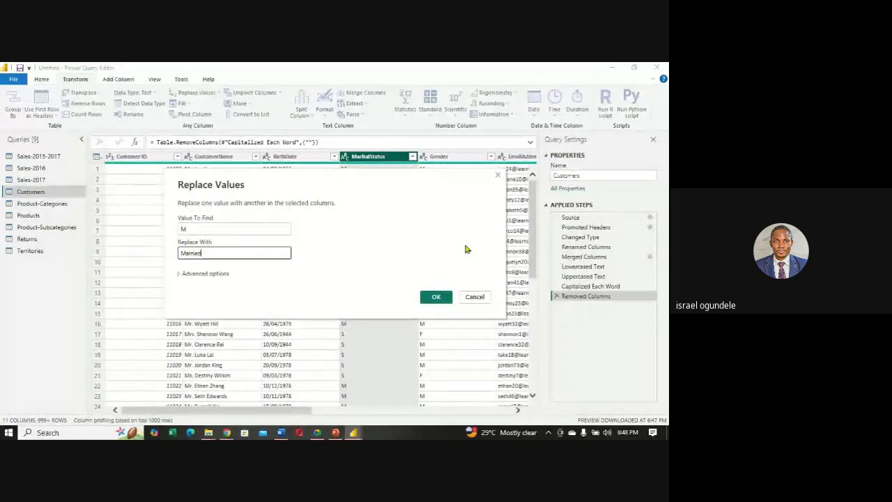
pyautogui.click(432, 300)
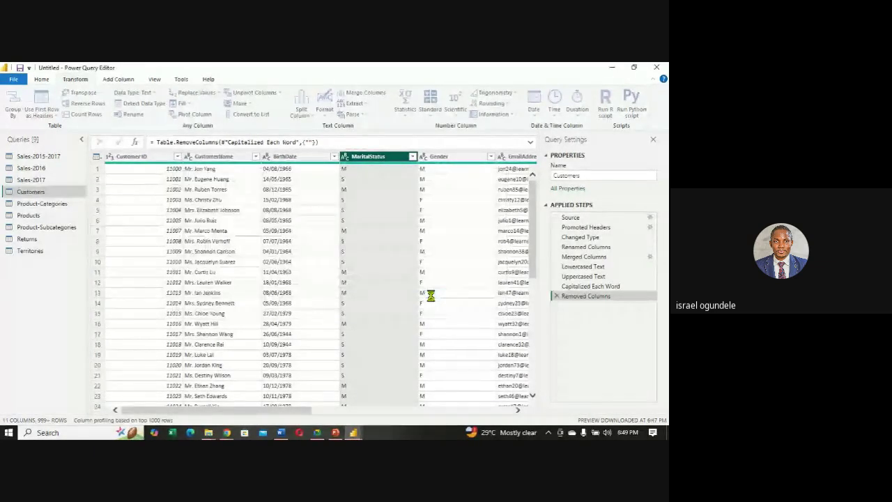
# - Replace the value S with Single in the MaritalStatus column of the Customers query
pyautogui.rightClick(384, 158)
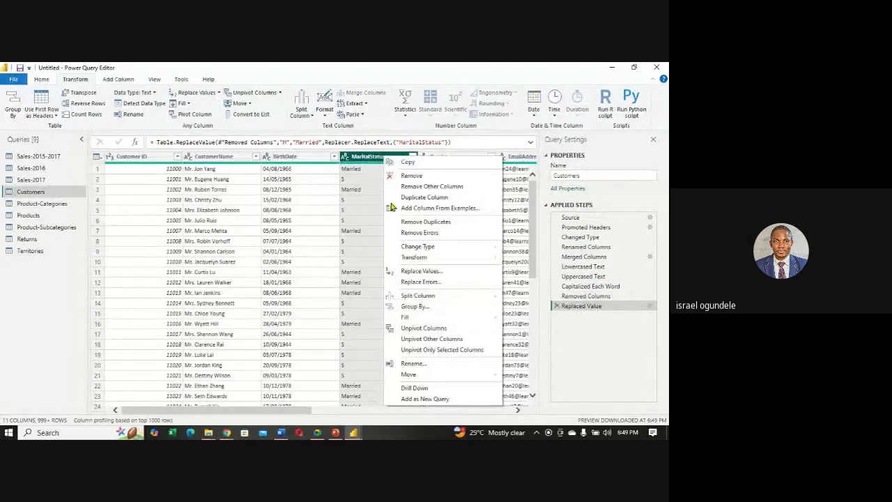
pyautogui.click(421, 272)
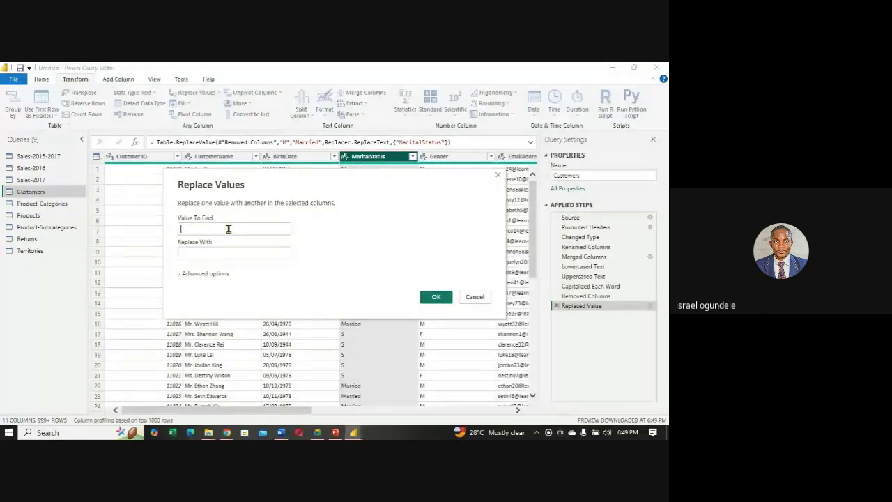
pyautogui.write('S')
pyautogui.click(220, 252)
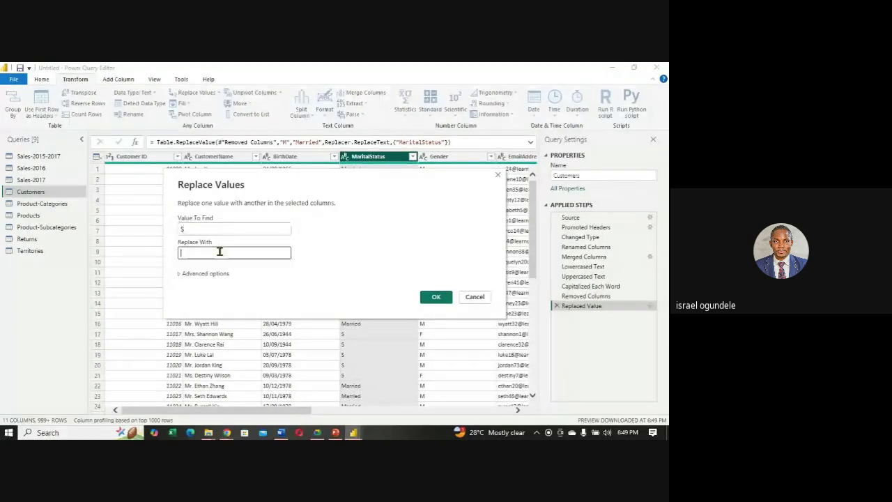
pyautogui.write('Single')
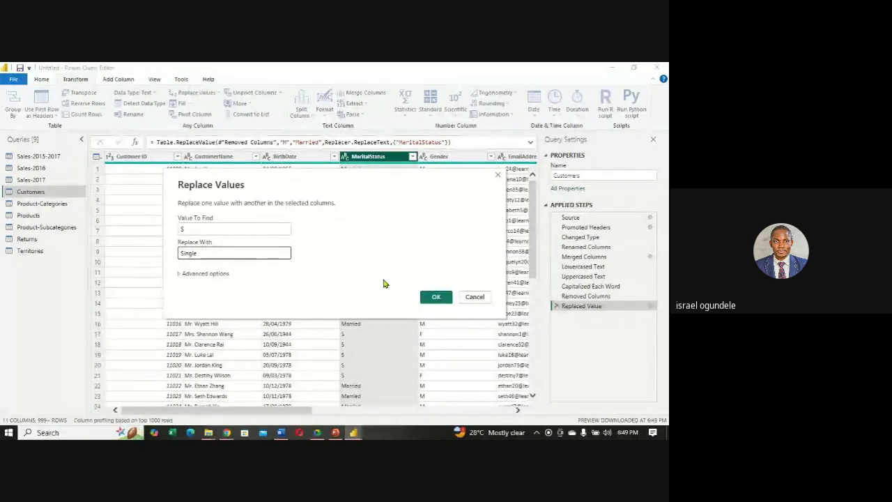
pyautogui.click(435, 297)
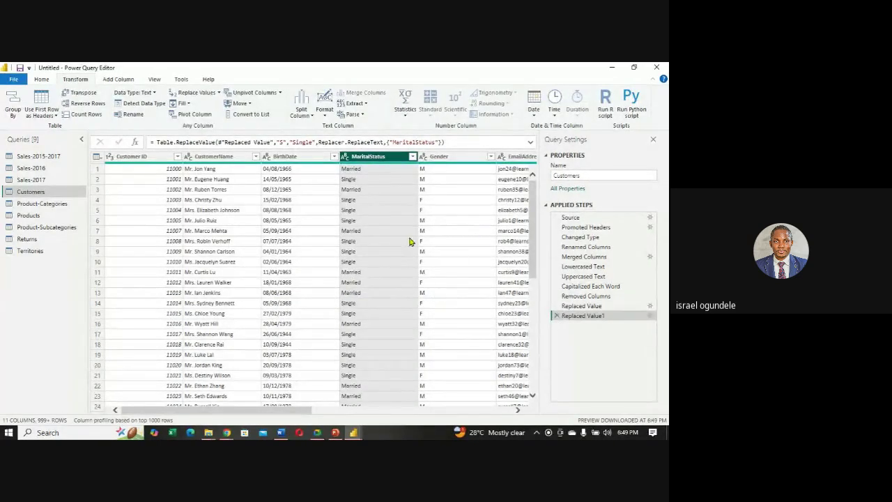
# - Replace the value M with Male in the Gender column of the Customers query
pyautogui.rightClick(464, 154)
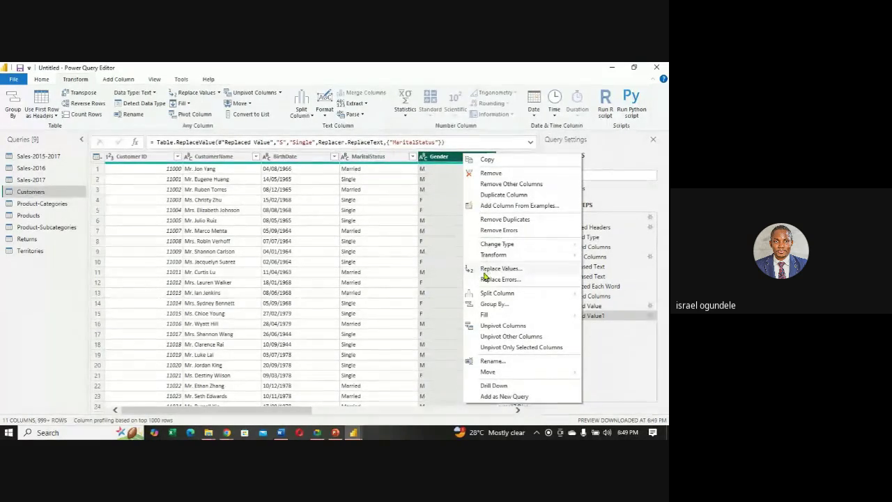
pyautogui.click(500, 269)
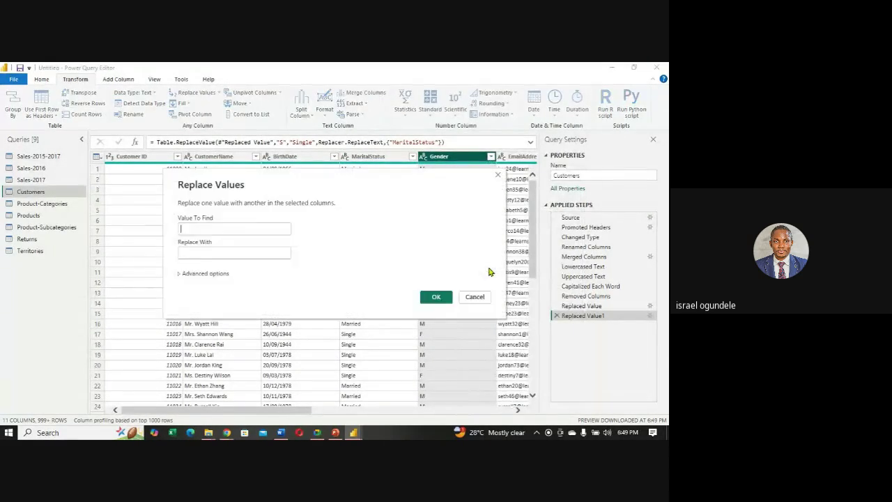
pyautogui.write('M')
pyautogui.click(230, 256)
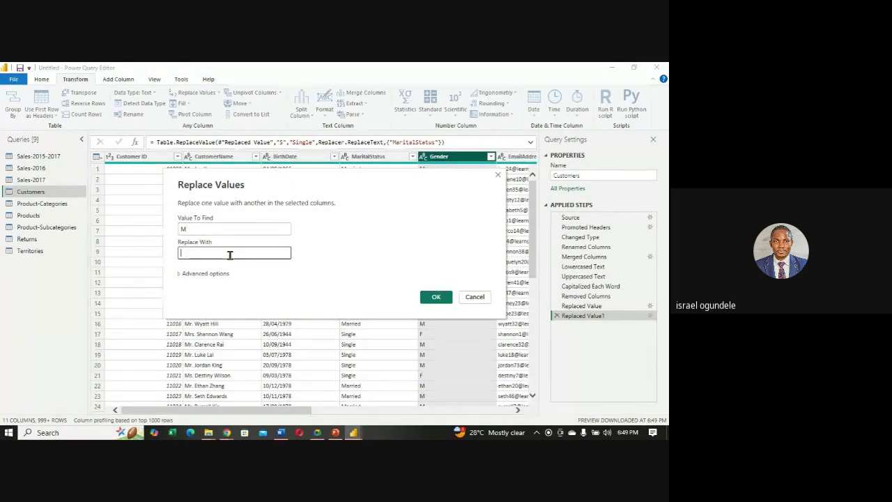
pyautogui.write('Male')
pyautogui.click(437, 297)
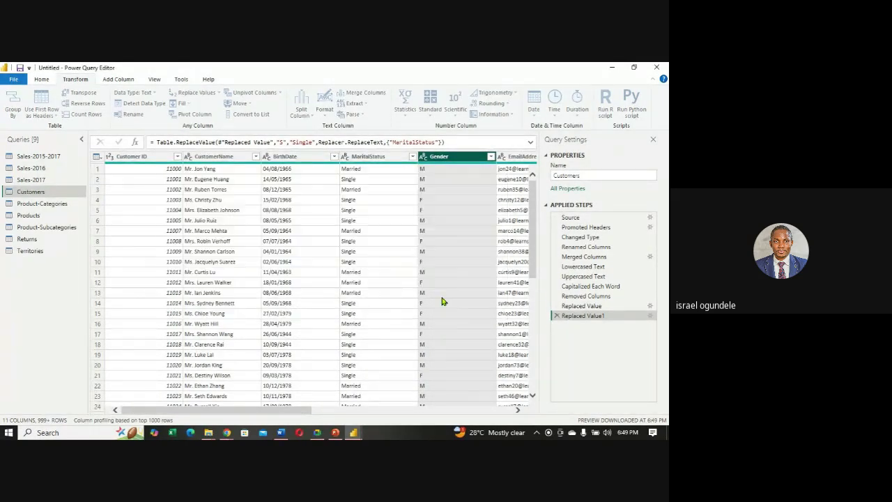
# - Replace the value F with Female in the Gender column of the Customers query
pyautogui.rightClick(451, 156)
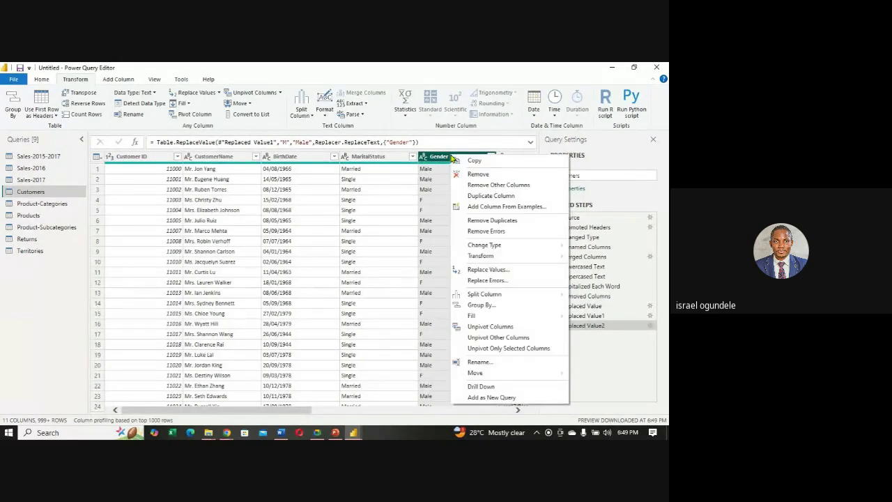
pyautogui.click(481, 271)
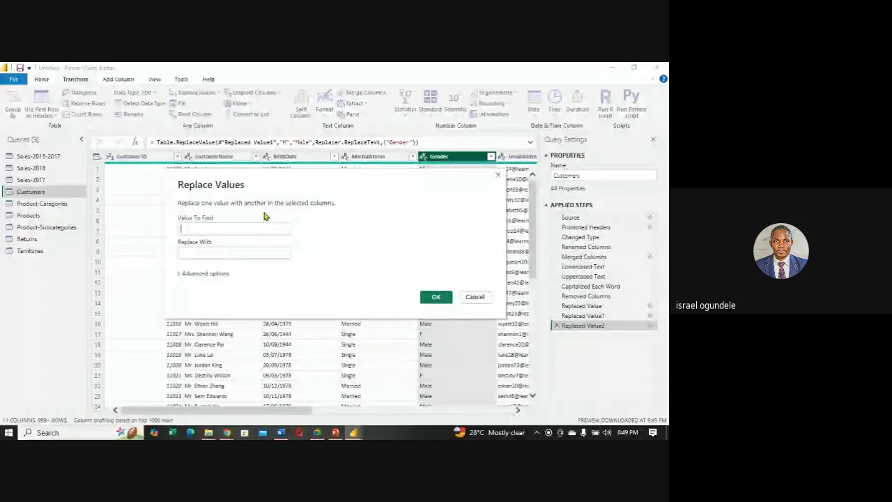
pyautogui.write('F')
pyautogui.click(243, 250)
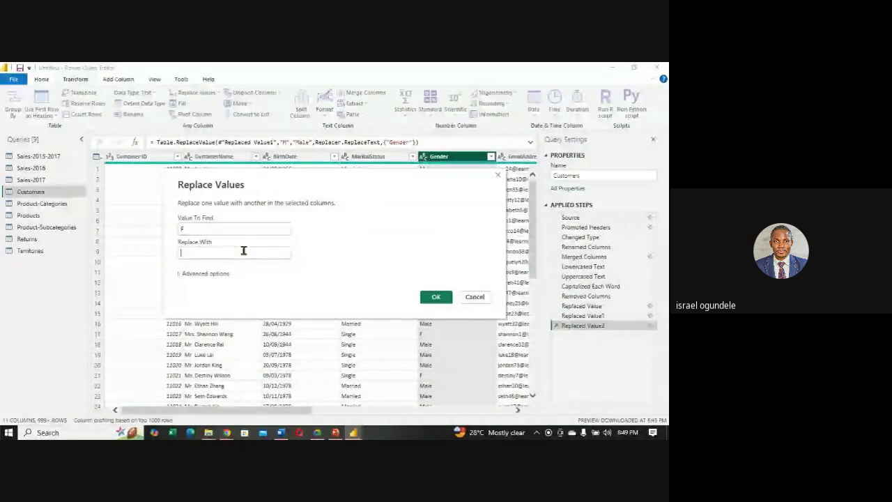
pyautogui.write('Fema')
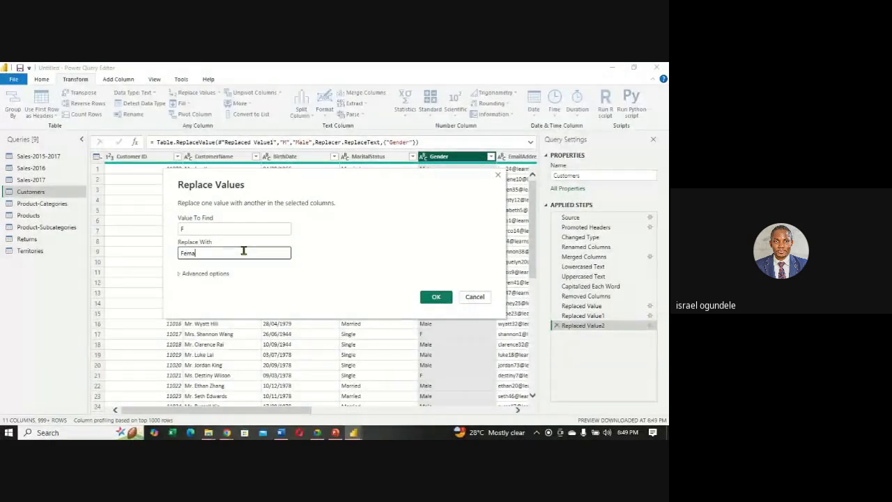
pyautogui.write('le')
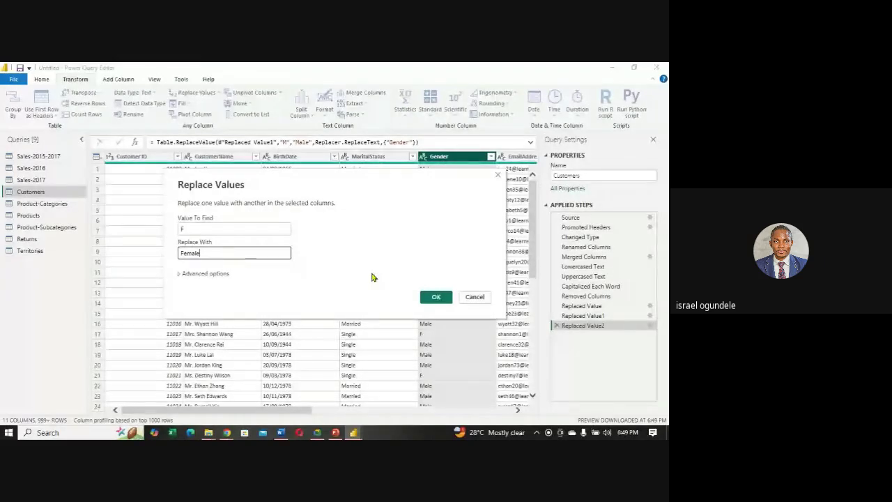
pyautogui.click(444, 298)
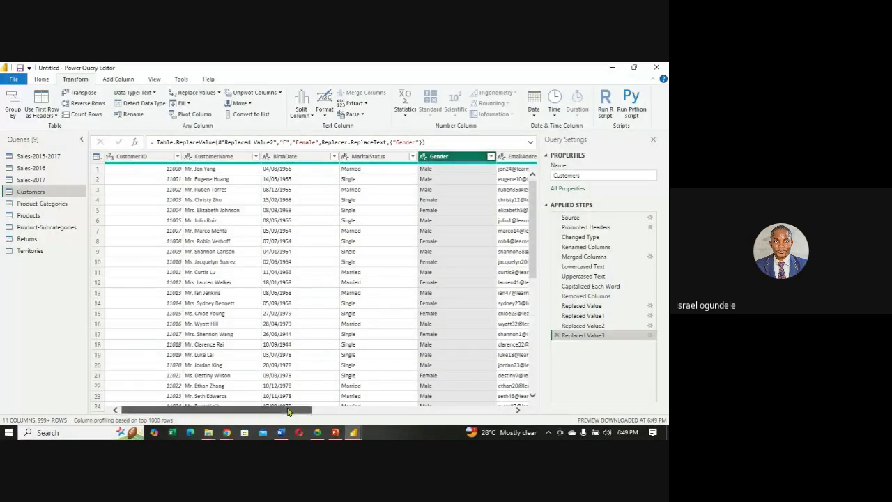
# - Replace the value Y with Yes in the HomeOwner column of the Customers query
pyautogui.moveTo(288, 411); pyautogui.dragTo(407, 432)
pyautogui.moveTo(407, 432); pyautogui.dragTo(451, 428)
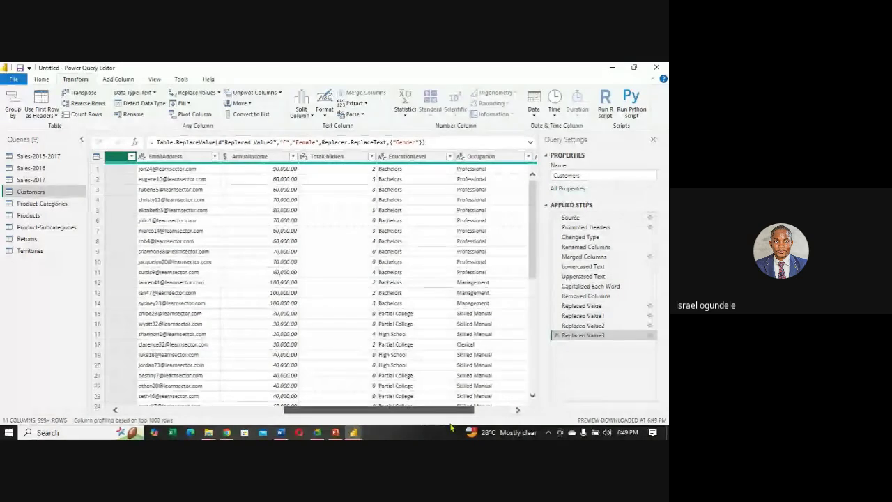
pyautogui.moveTo(451, 427); pyautogui.dragTo(509, 428)
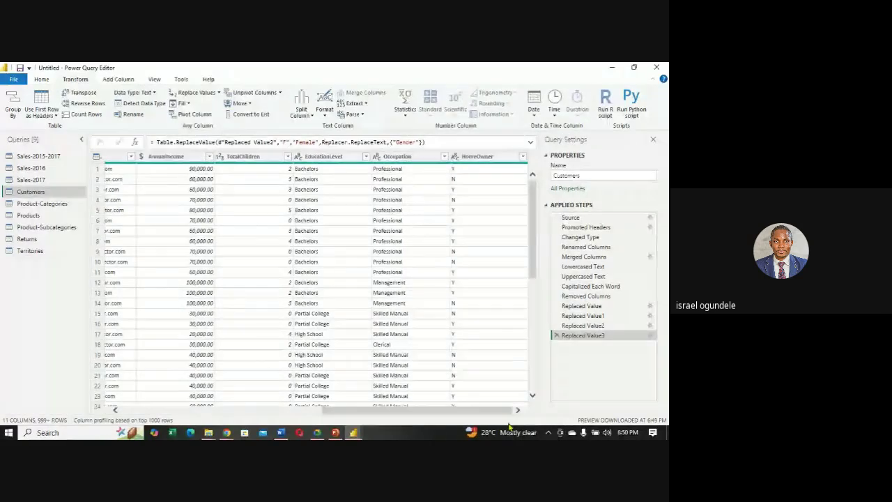
pyautogui.rightClick(471, 157)
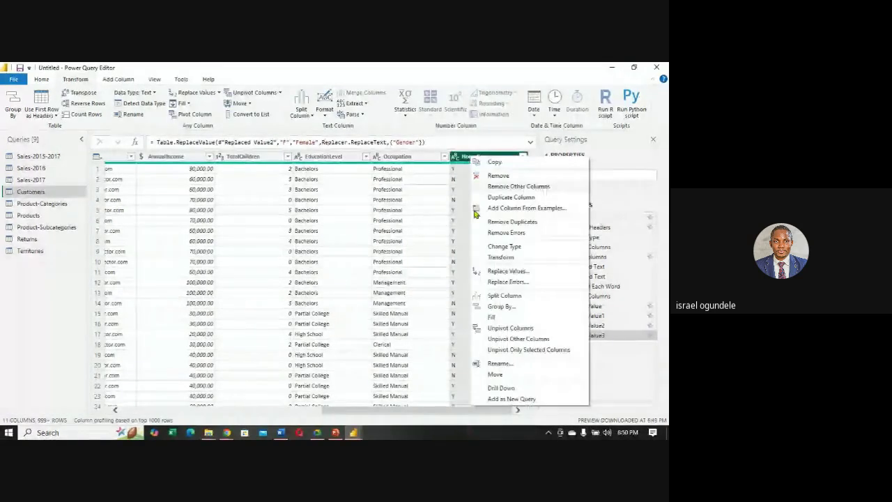
pyautogui.click(508, 271)
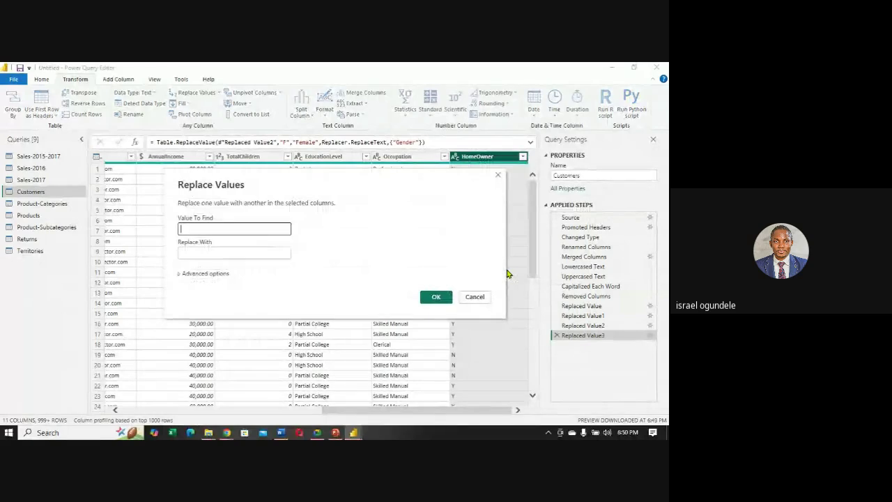
pyautogui.write('Y')
pyautogui.click(217, 251)
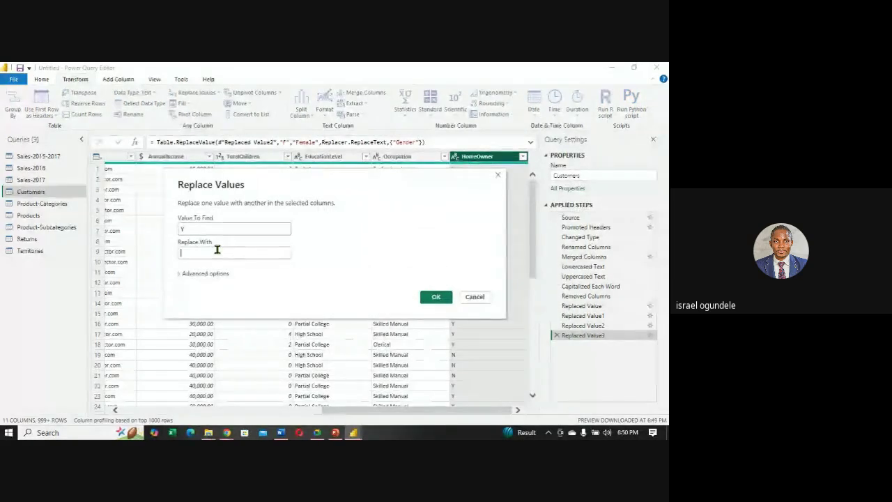
pyautogui.write('Yes')
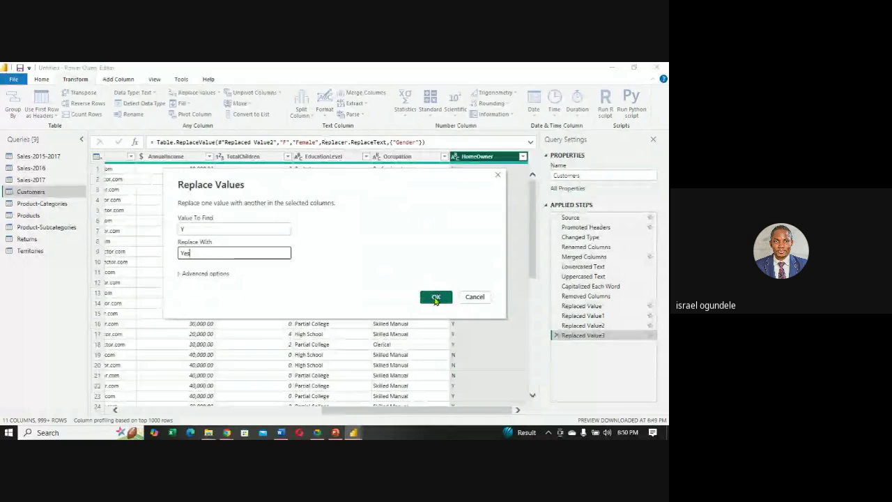
pyautogui.click(436, 296)
# - Replace the value N with No in the HomeOwner column of the Customers query
pyautogui.rightClick(490, 156)
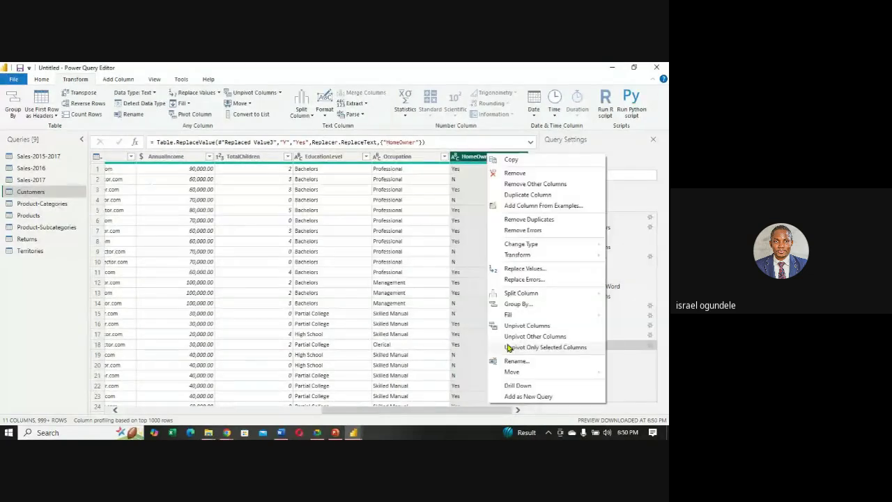
pyautogui.click(529, 270)
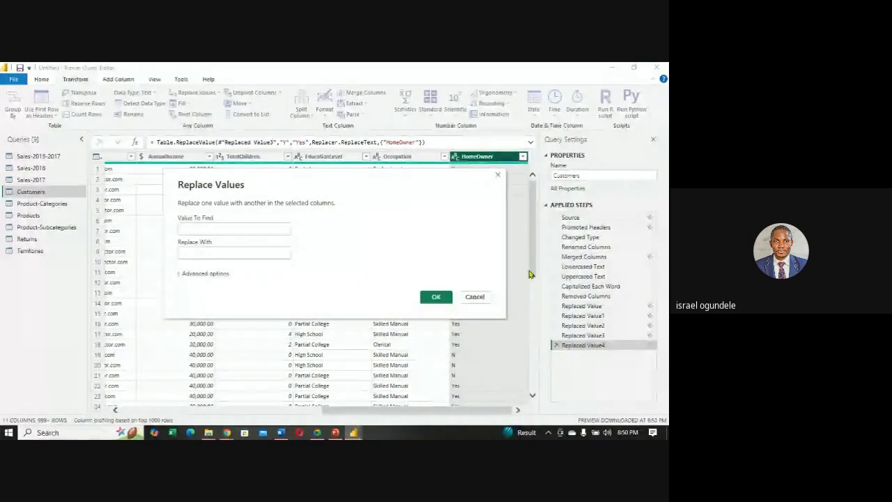
pyautogui.write('N')
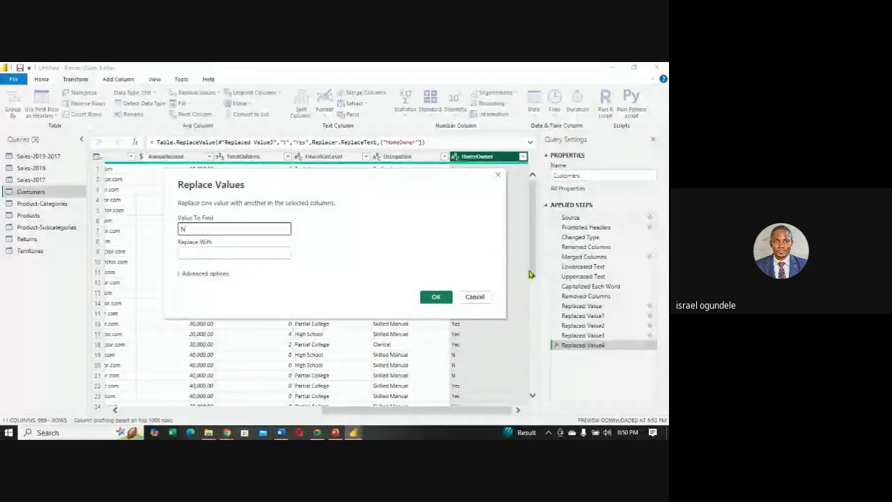
pyautogui.click(223, 251)
pyautogui.write('No')
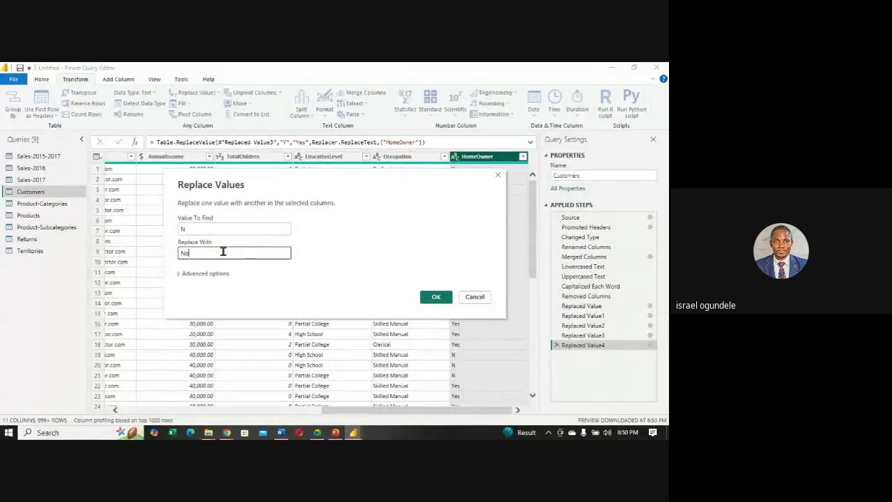
pyautogui.click(426, 301)
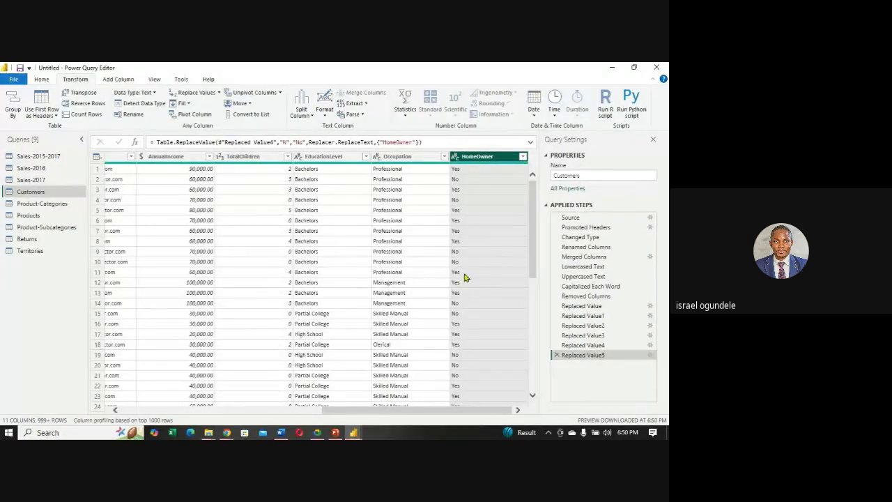
# - Review the columns of the Product-Categories, Products, Product-Subcategories, Returns, Territories and Sales-2015-2017 queries for anything that still needs cleaning
pyautogui.moveTo(375, 414)
pyautogui.mouseDown()
pyautogui.moveTo(245, 416)
pyautogui.moveTo(207, 395)
pyautogui.moveTo(143, 389)
pyautogui.mouseUp()
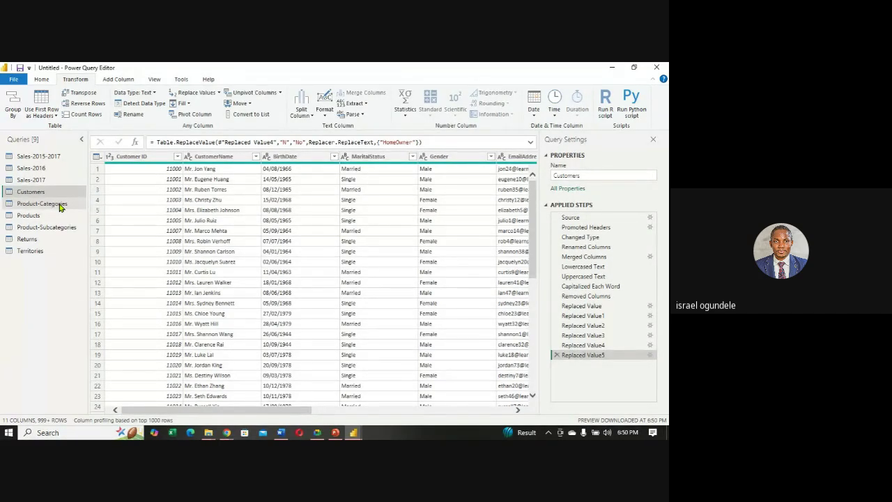
pyautogui.click(60, 206)
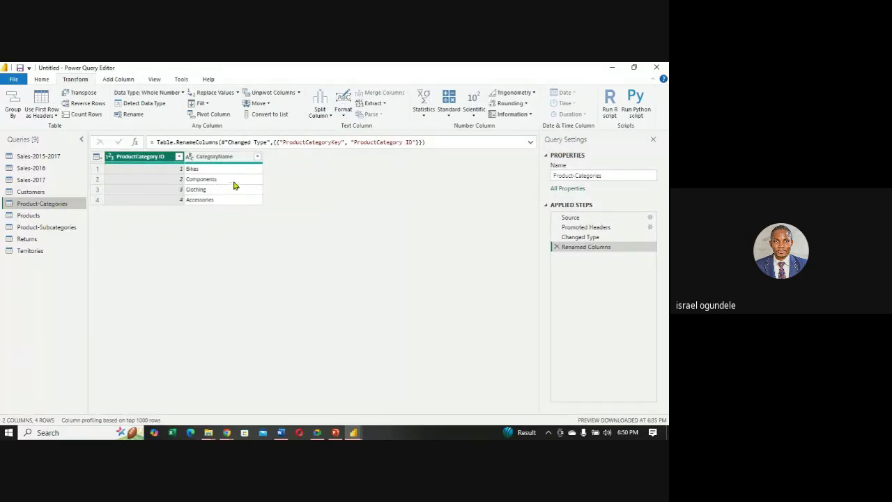
pyautogui.click(29, 216)
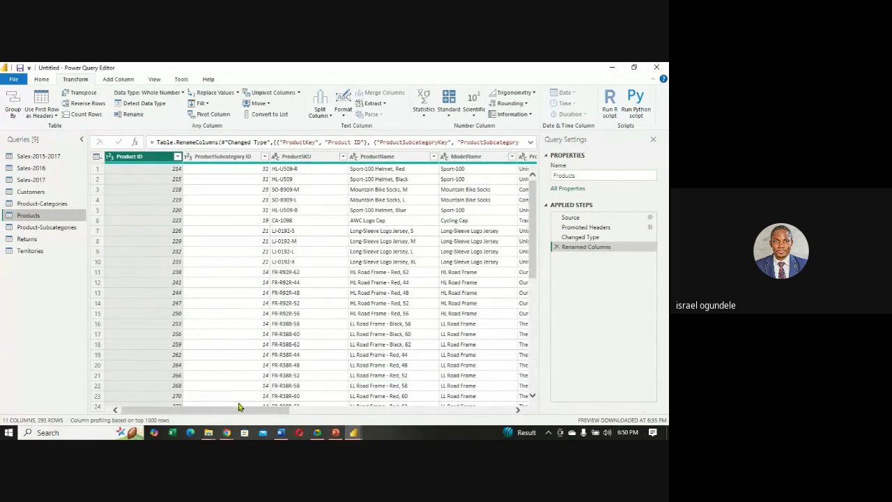
pyautogui.moveTo(244, 411); pyautogui.dragTo(508, 426)
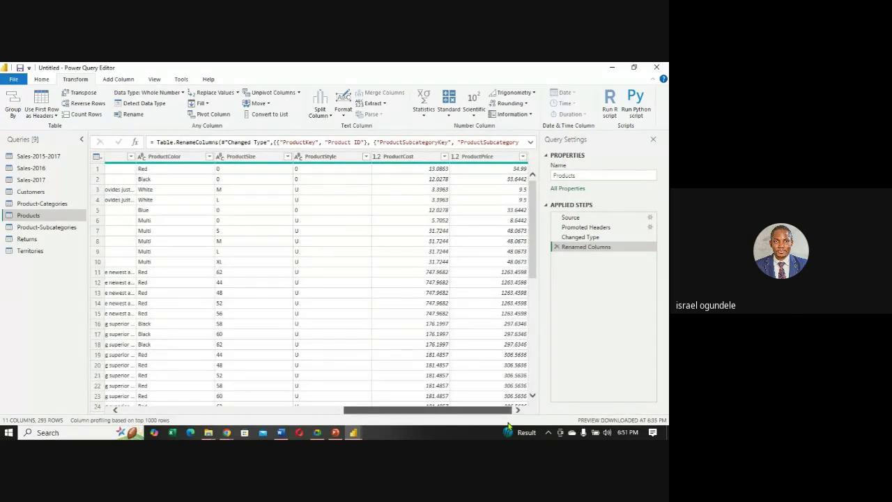
pyautogui.moveTo(482, 427); pyautogui.dragTo(134, 377)
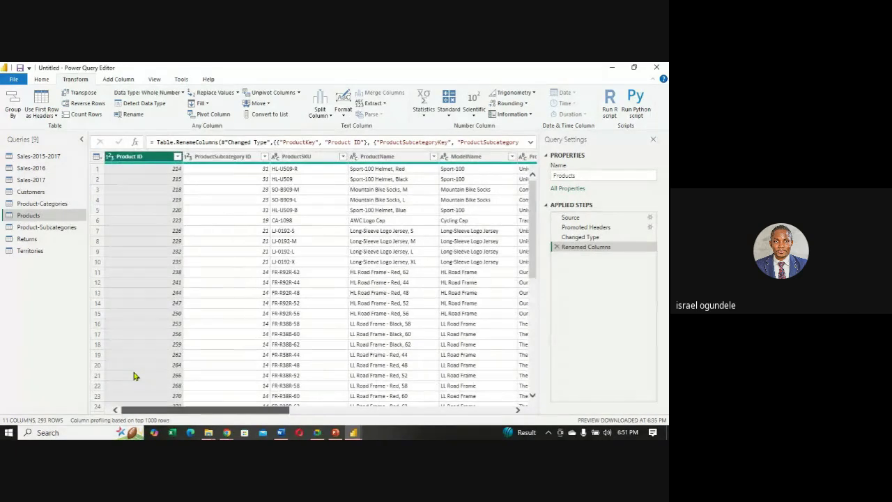
pyautogui.click(47, 228)
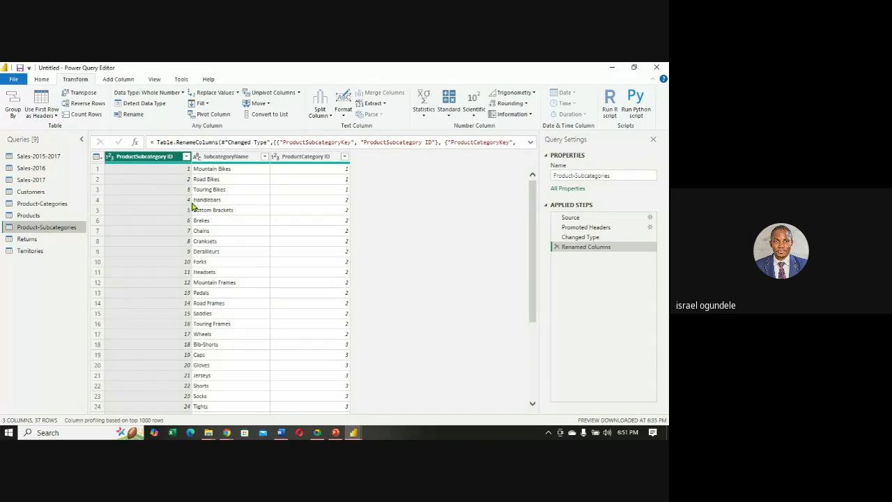
pyautogui.moveTo(533, 241); pyautogui.dragTo(531, 216)
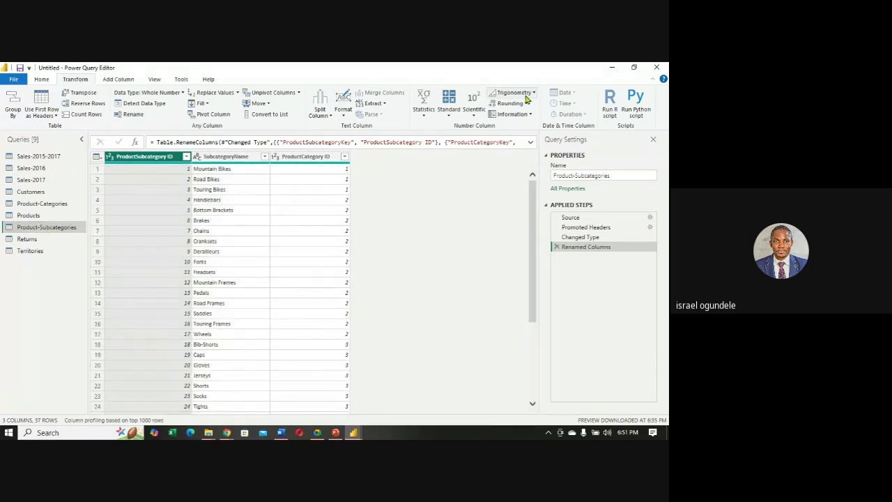
pyautogui.click(33, 239)
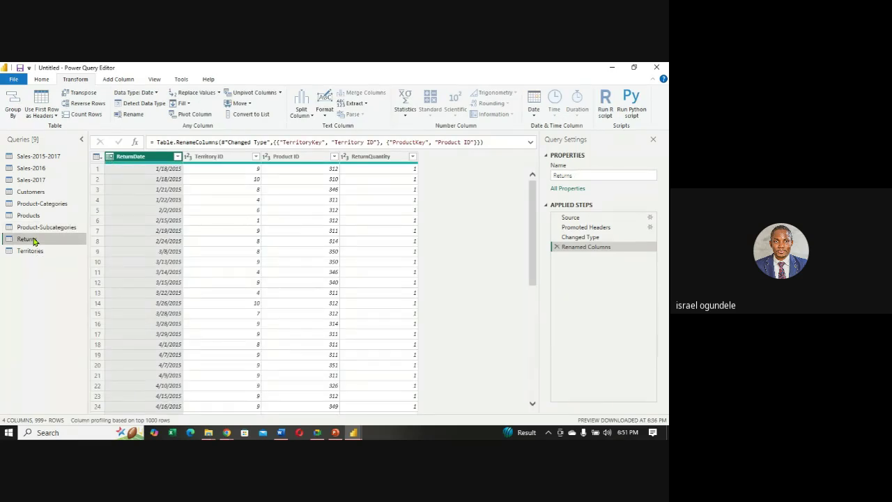
pyautogui.click(32, 251)
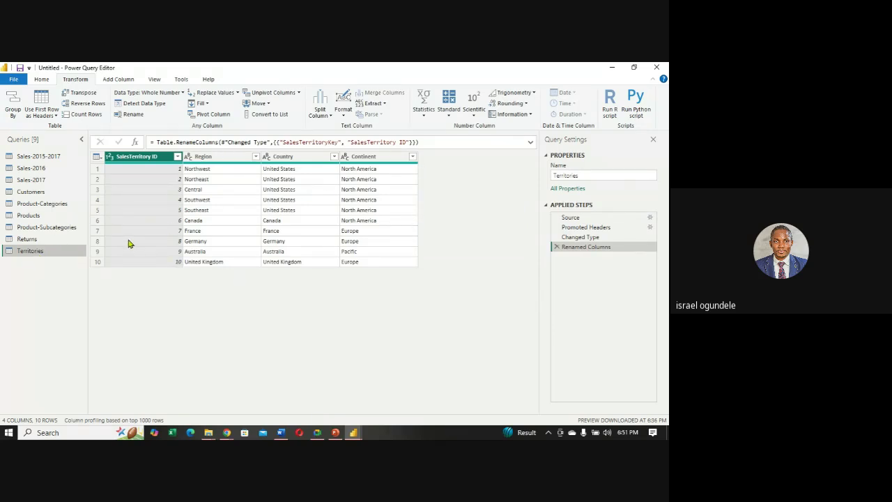
pyautogui.click(33, 159)
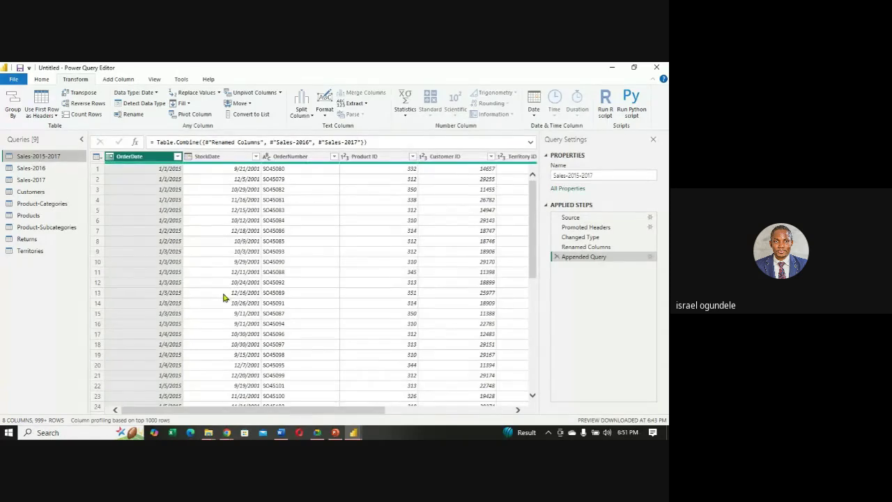
pyautogui.moveTo(294, 412); pyautogui.dragTo(473, 412)
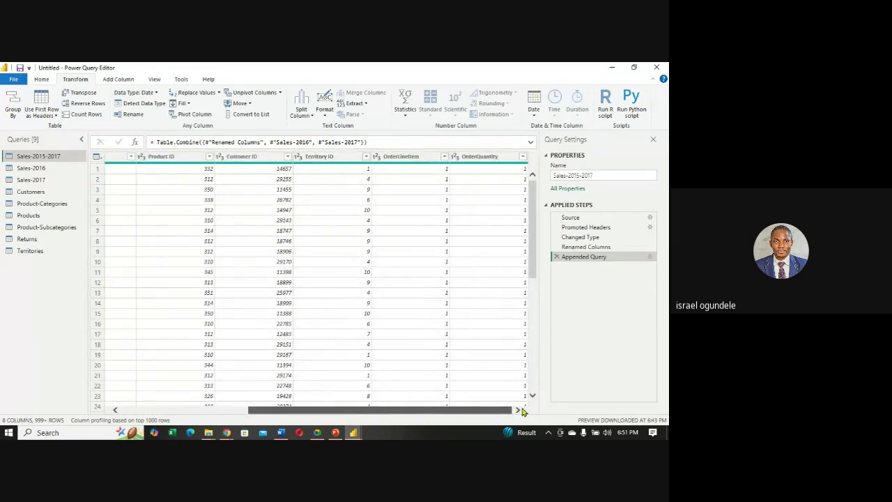
# - Examine the AnnualIncome column of the Customers query and the data type options available for it
pyautogui.click(46, 194)
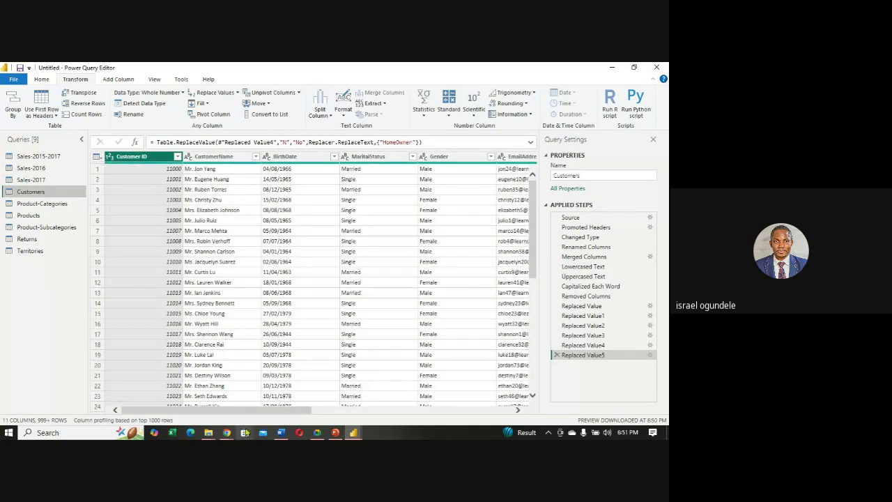
pyautogui.moveTo(255, 410); pyautogui.dragTo(389, 412)
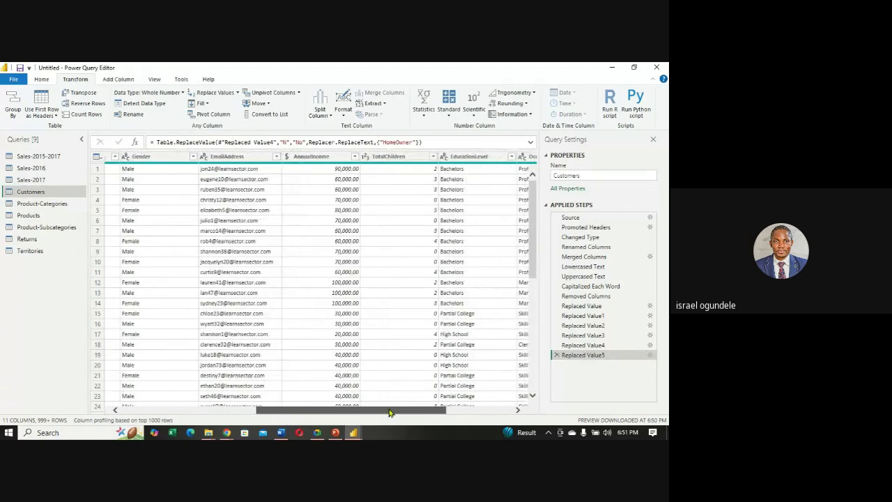
pyautogui.click(325, 157)
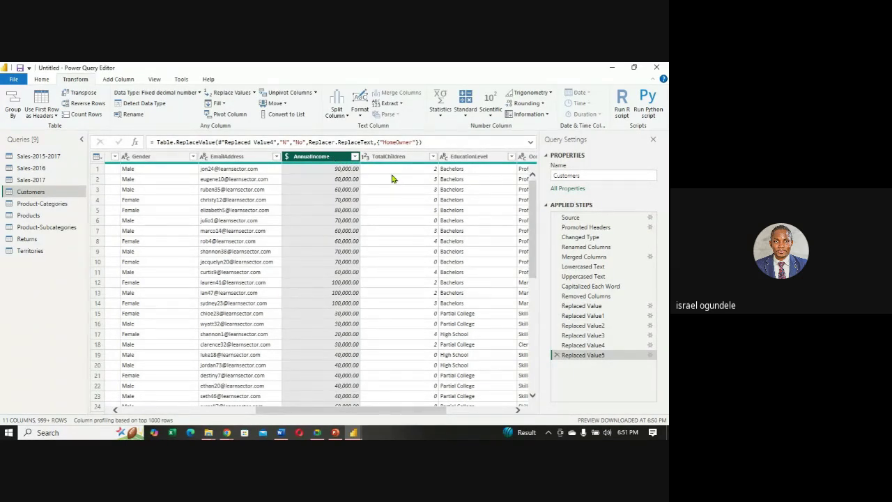
pyautogui.click(41, 79)
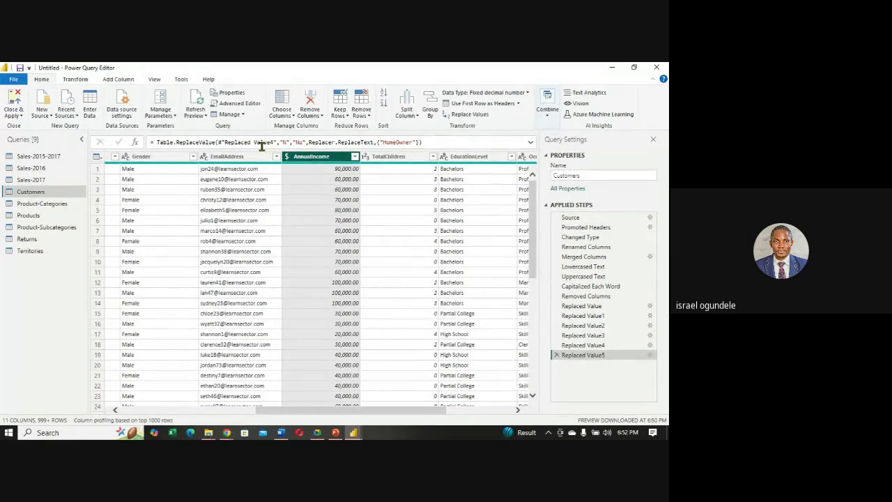
pyautogui.click(71, 82)
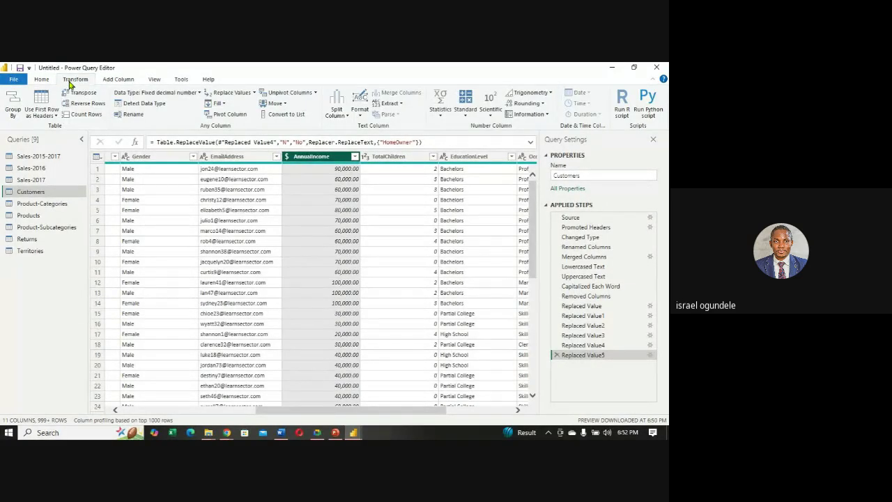
pyautogui.rightClick(316, 200)
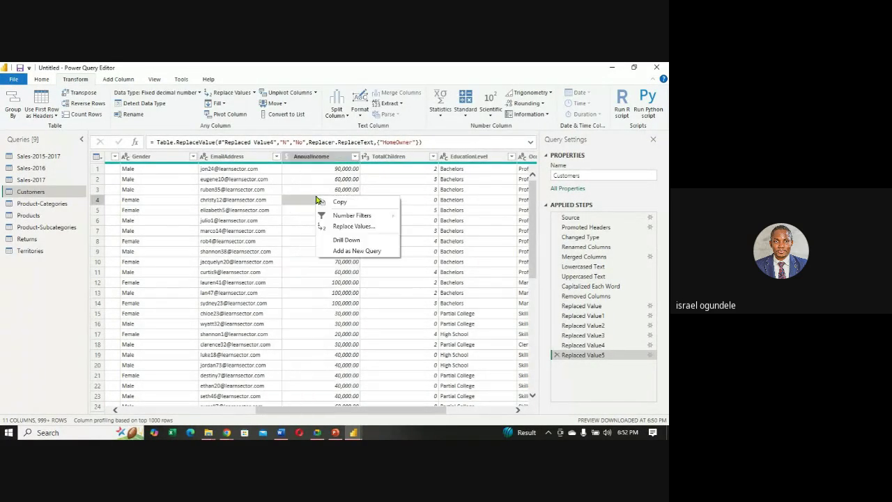
pyautogui.click(315, 158)
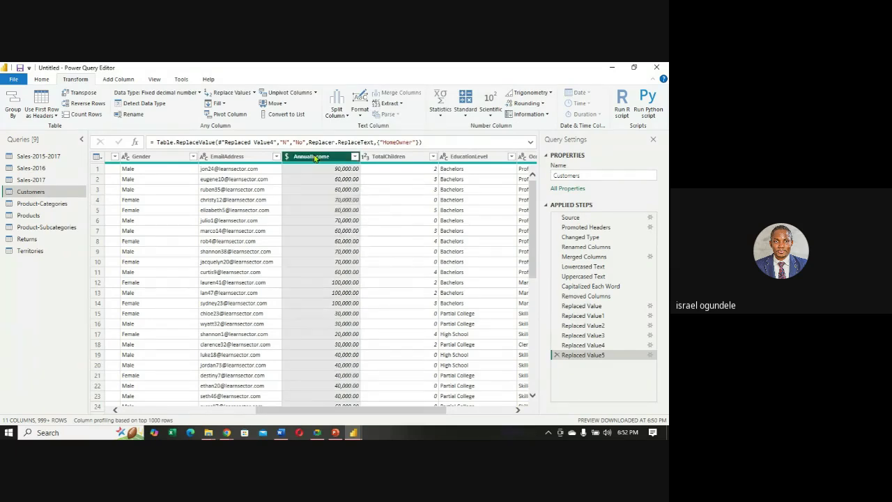
pyautogui.rightClick(315, 158)
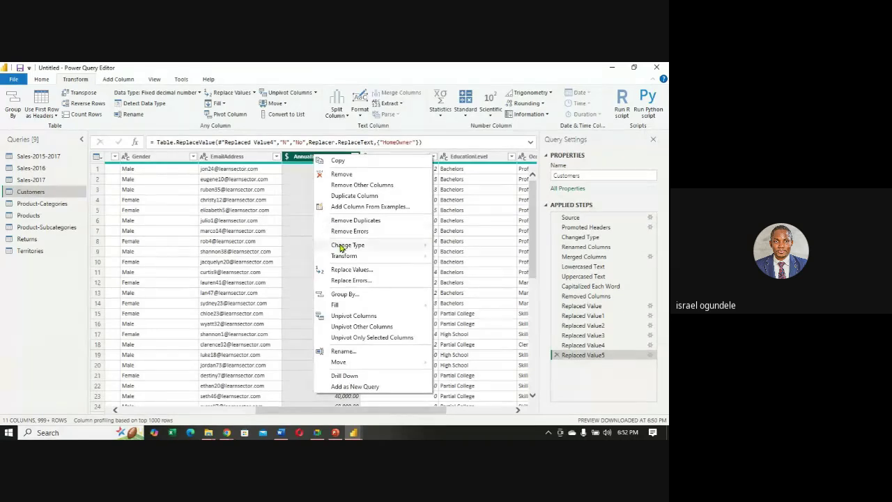
pyautogui.moveTo(341, 248)
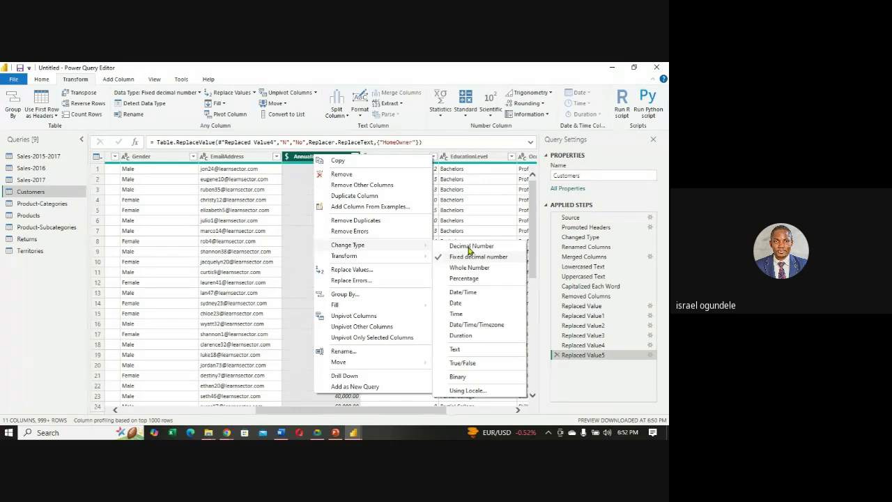
pyautogui.click(299, 159)
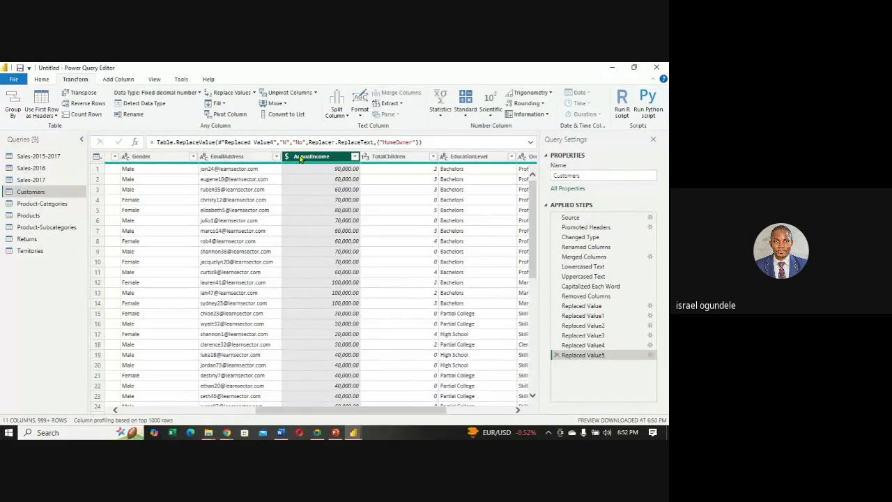
pyautogui.rightClick(331, 158)
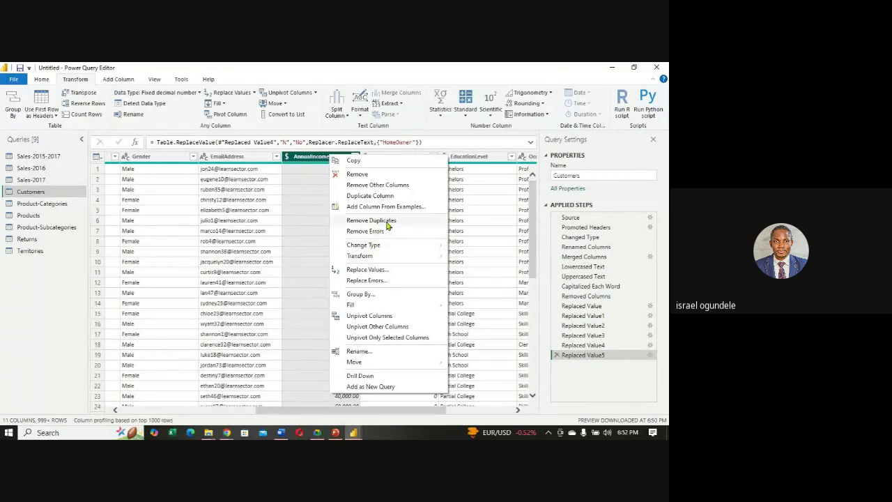
pyautogui.moveTo(380, 248)
pyautogui.click(313, 159)
pyautogui.rightClick(313, 159)
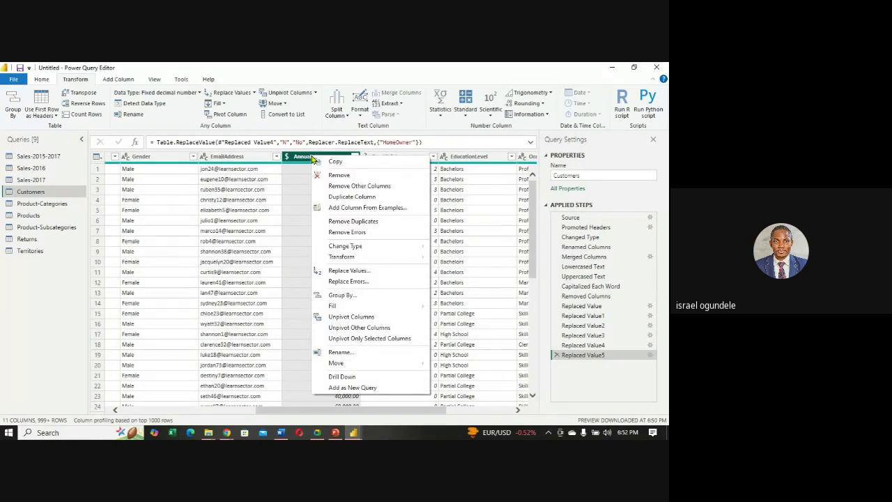
pyautogui.click(306, 157)
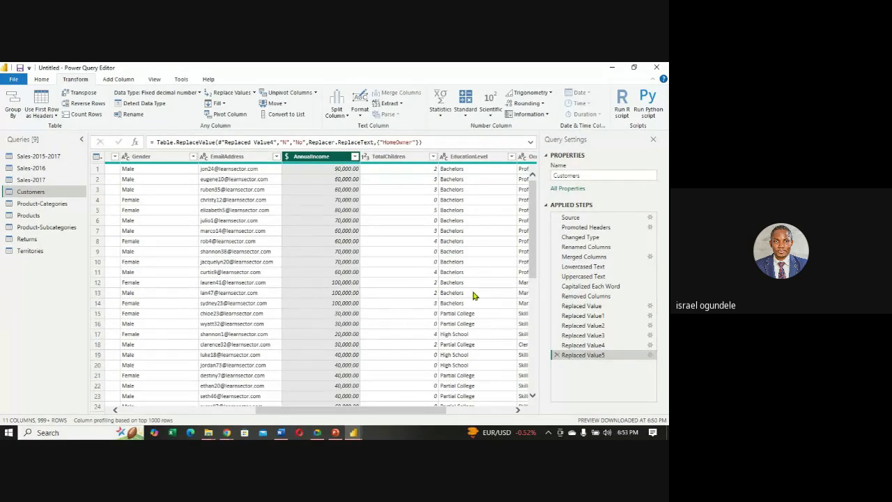
# - Try the Fixed decimal number type on the AnnualIncome column and delete the resulting type-change step
pyautogui.hscroll(3, 416, 414)
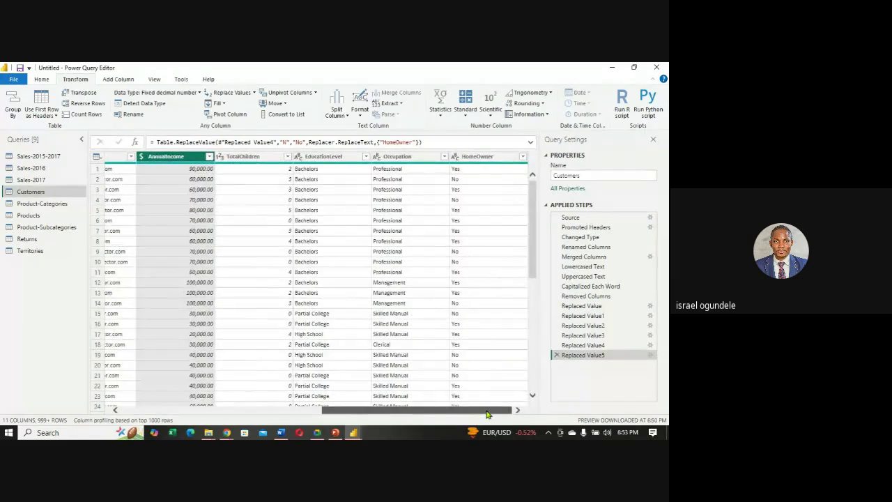
pyautogui.hscroll(-1, 420, 415)
pyautogui.moveTo(420, 415); pyautogui.dragTo(452, 416)
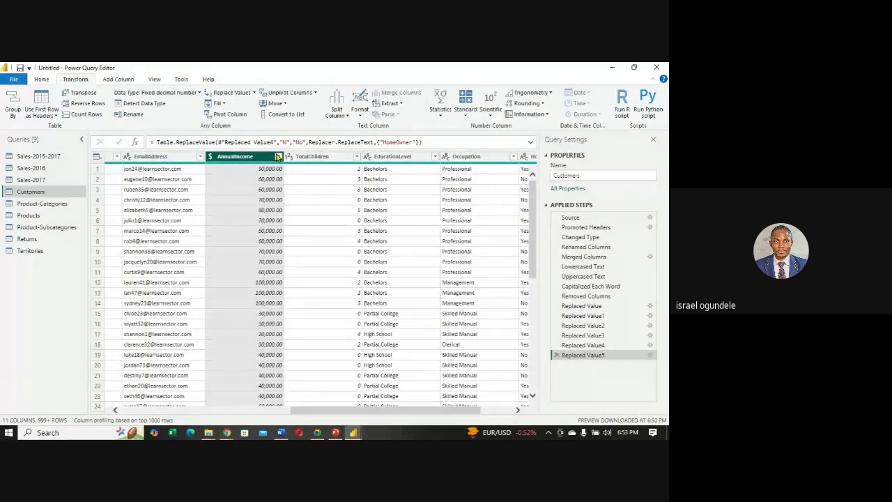
pyautogui.click(278, 157)
pyautogui.click(277, 157)
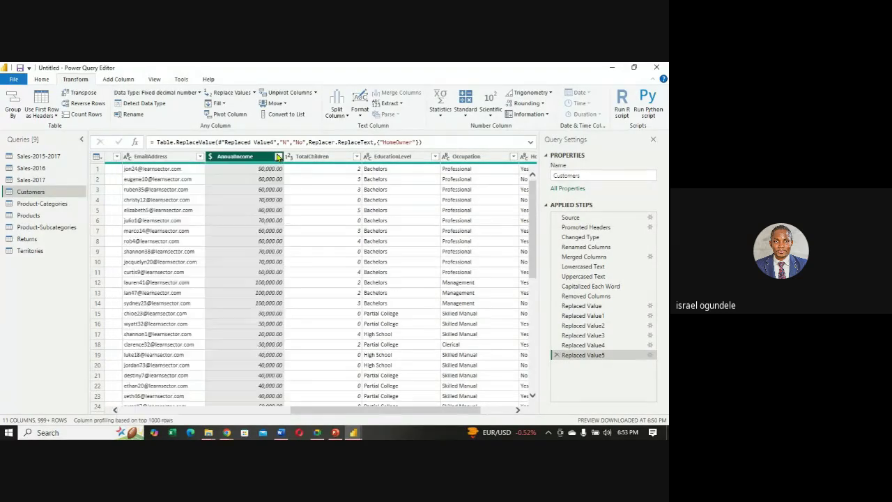
pyautogui.click(210, 158)
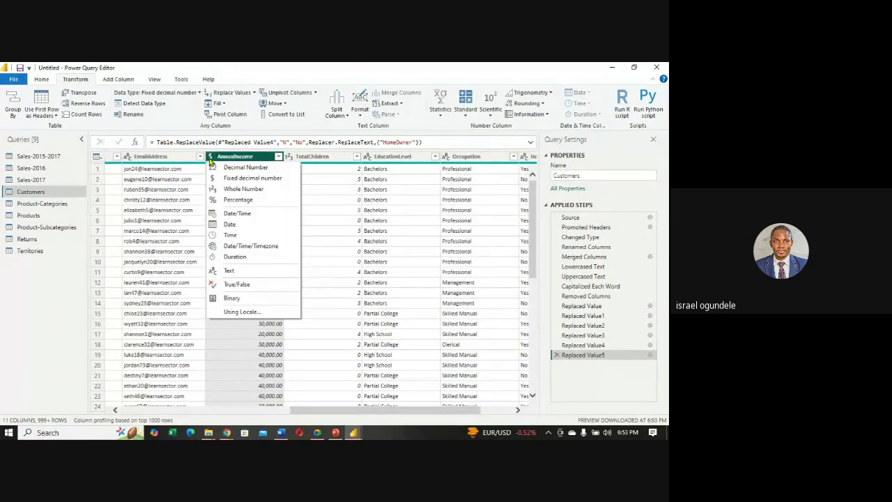
pyautogui.click(223, 181)
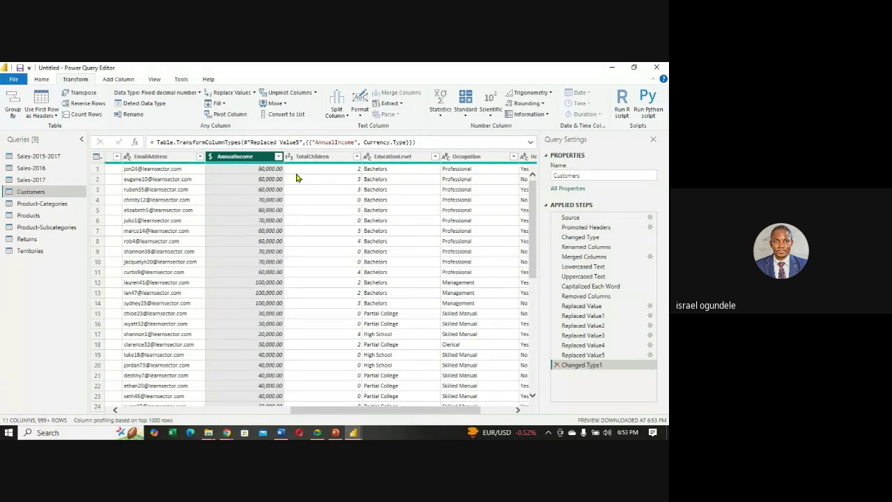
pyautogui.click(557, 365)
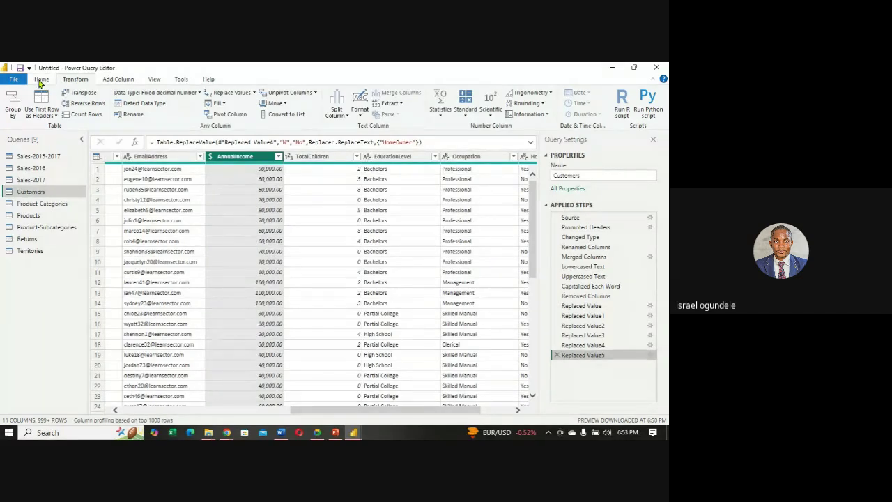
pyautogui.click(44, 81)
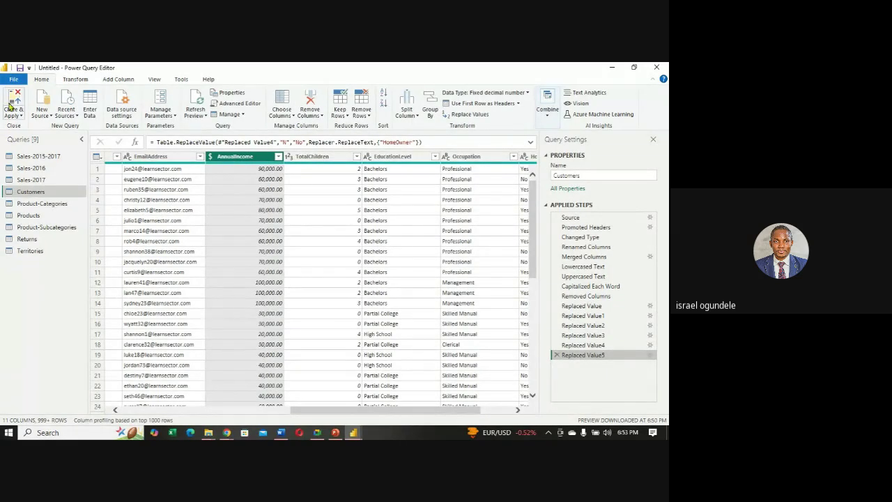
pyautogui.click(74, 80)
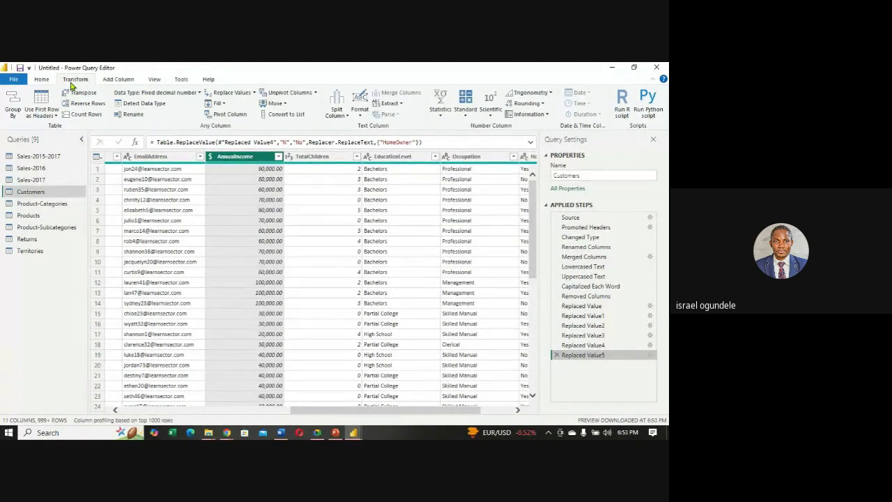
pyautogui.click(117, 83)
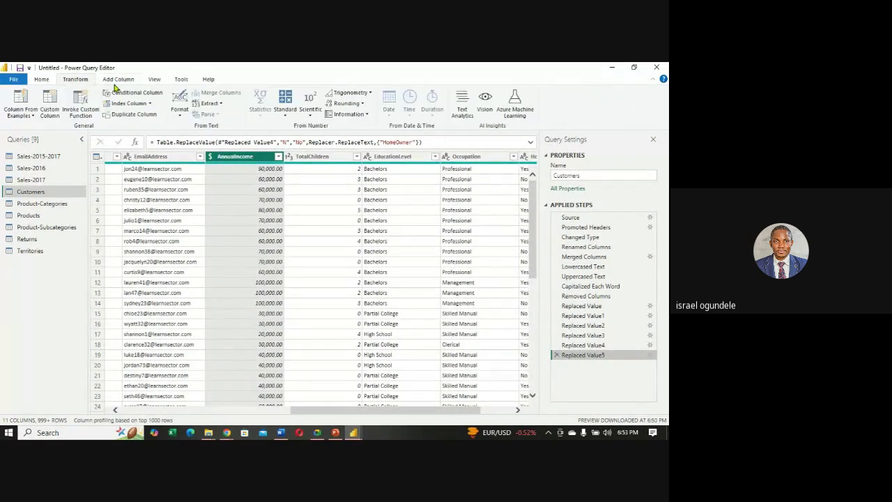
pyautogui.click(155, 81)
pyautogui.click(41, 81)
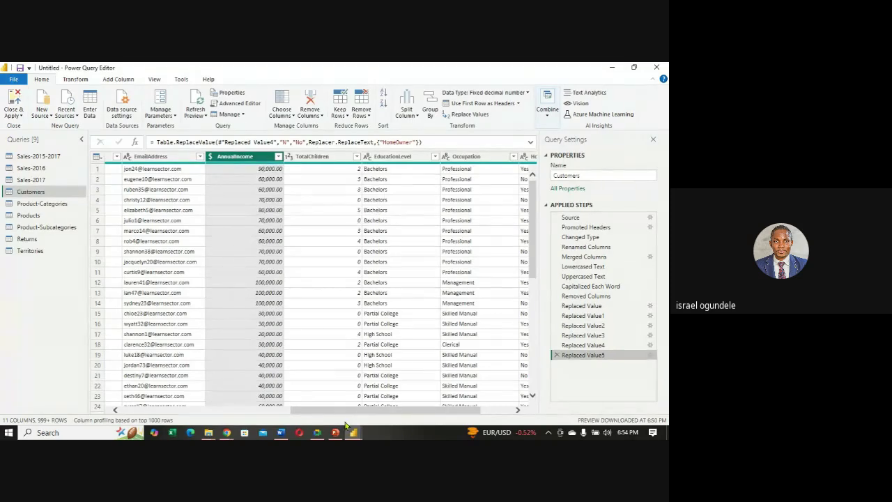
# - Examine the filter values and the available column commands of the OrderDate column in the Sales-2015-2017 query
pyautogui.click(41, 157)
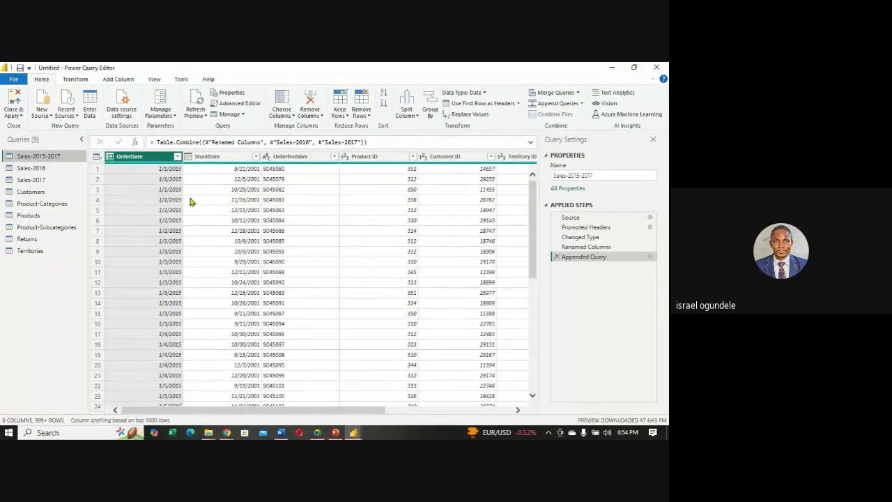
pyautogui.click(177, 157)
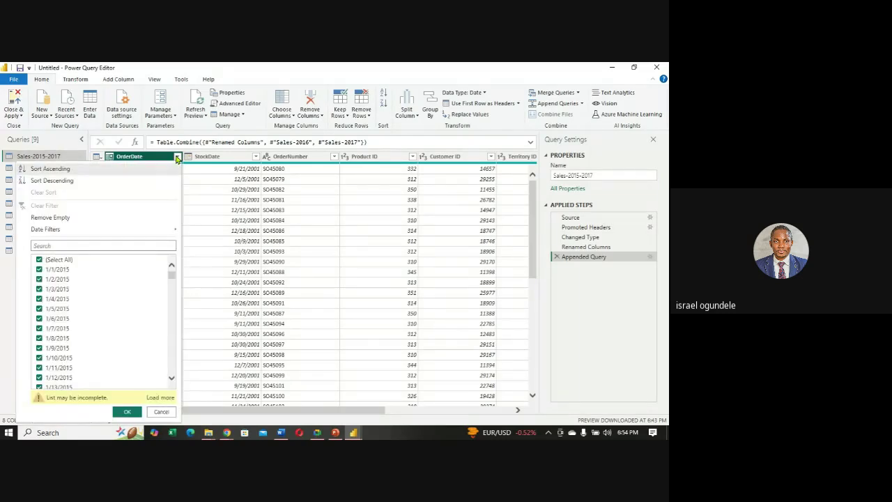
pyautogui.click(177, 157)
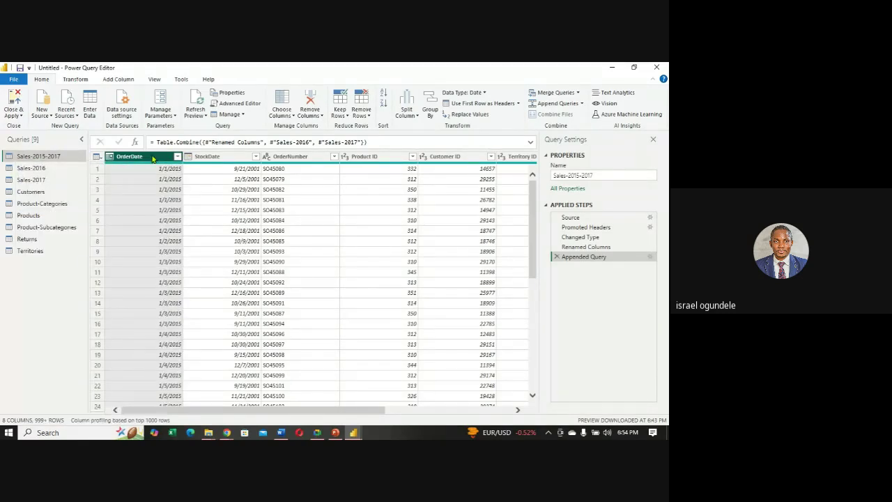
pyautogui.rightClick(153, 158)
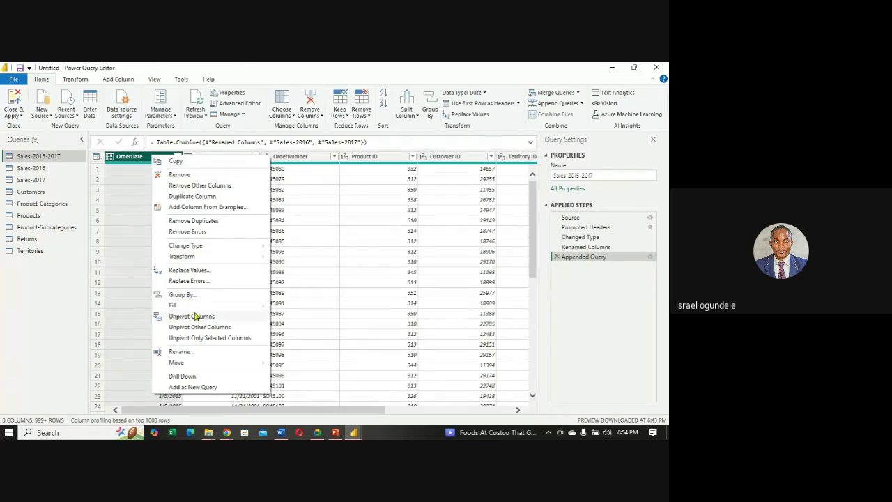
pyautogui.moveTo(183, 258)
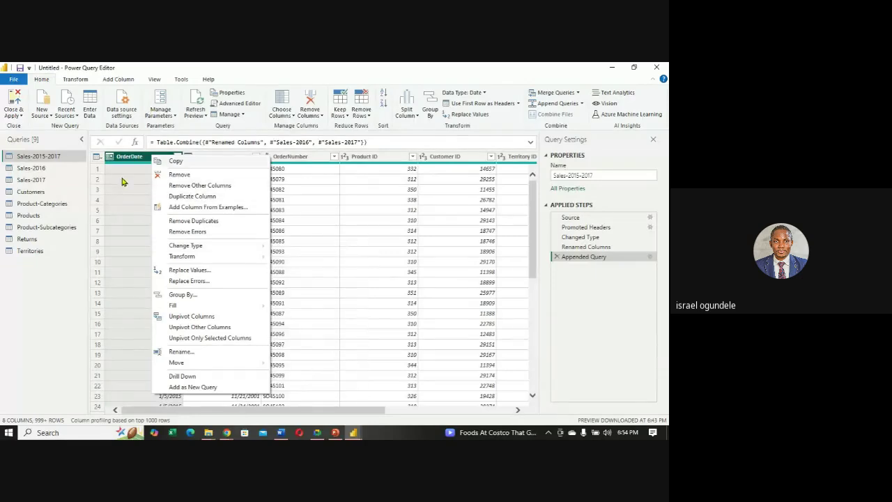
pyautogui.click(139, 157)
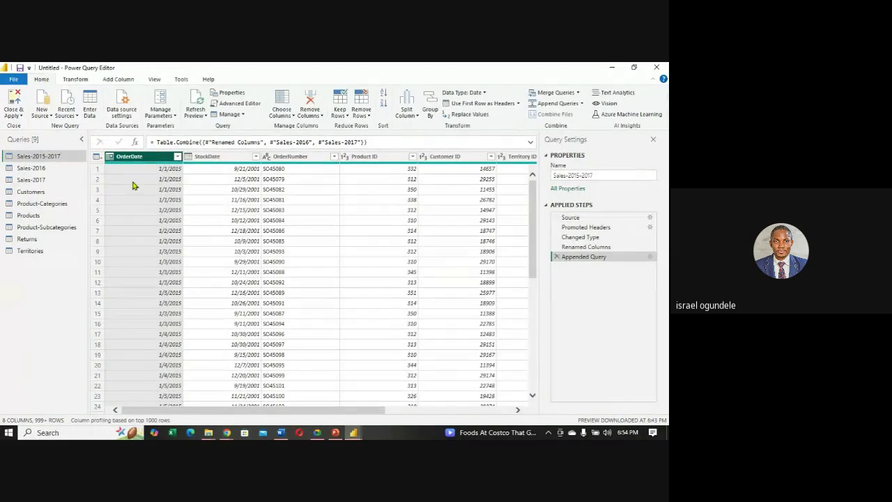
# - Check the whole Sales-2015-2017 table for duplicate rows with Keep Duplicates, and delete the resulting applied step
pyautogui.click(97, 157)
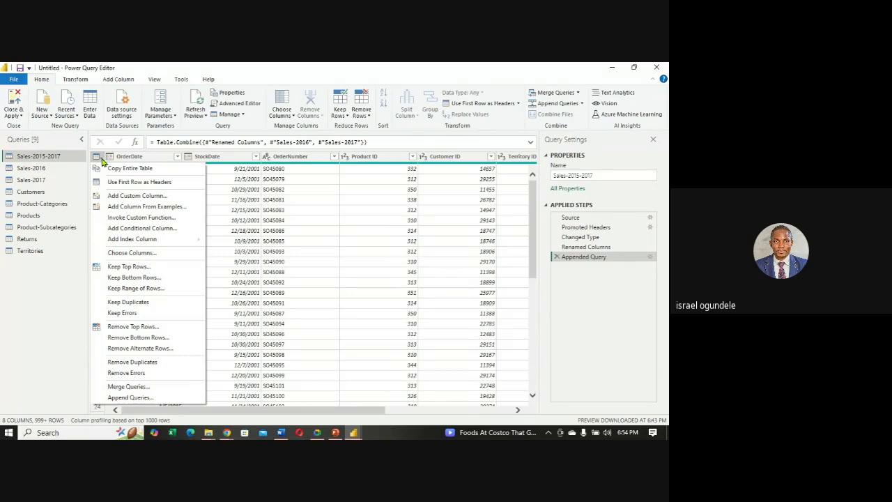
pyautogui.click(102, 160)
pyautogui.click(101, 160)
pyautogui.click(101, 160)
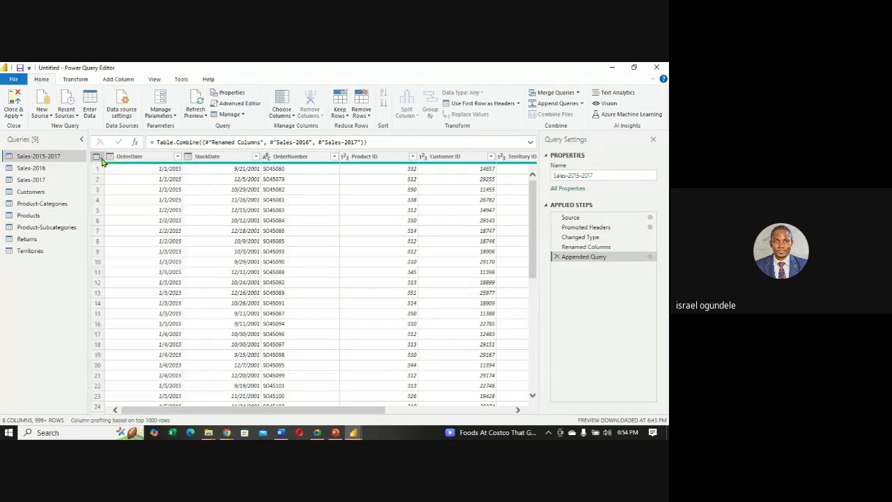
pyautogui.click(102, 160)
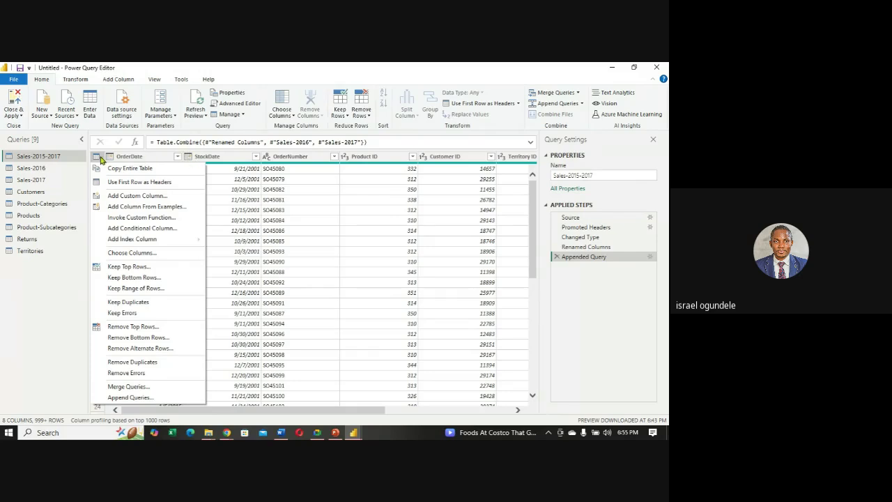
pyautogui.click(99, 157)
pyautogui.click(99, 158)
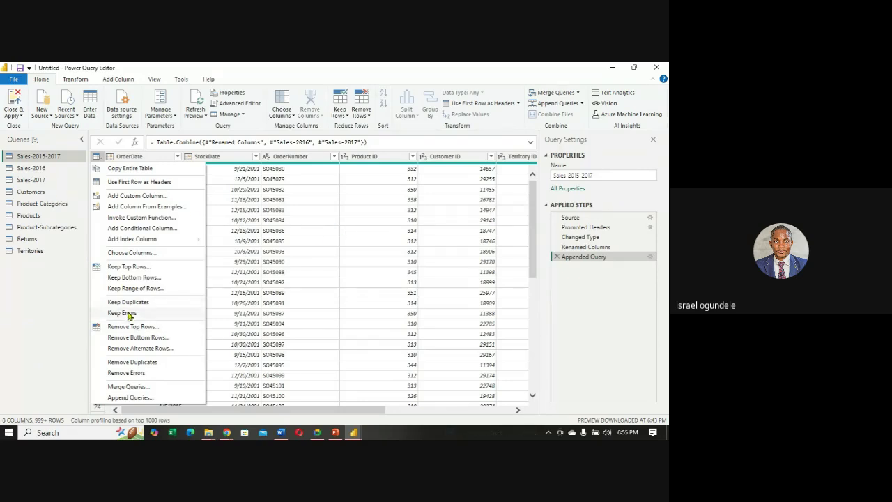
pyautogui.click(129, 303)
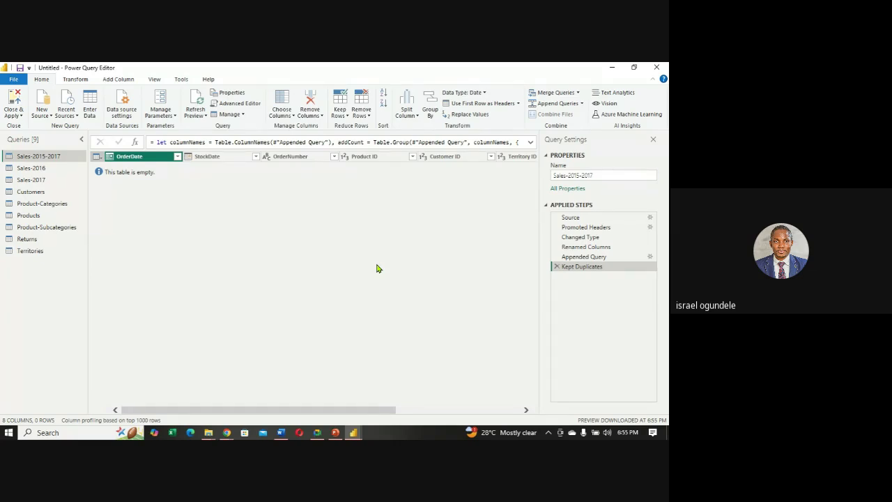
pyautogui.click(557, 267)
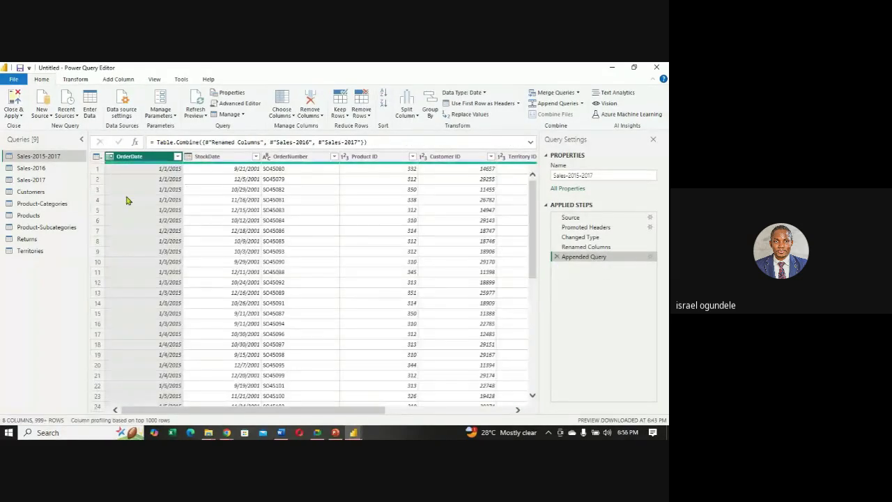
# - Check the Customers query for duplicate rows with Keep Duplicates, and delete the resulting applied step
pyautogui.click(30, 191)
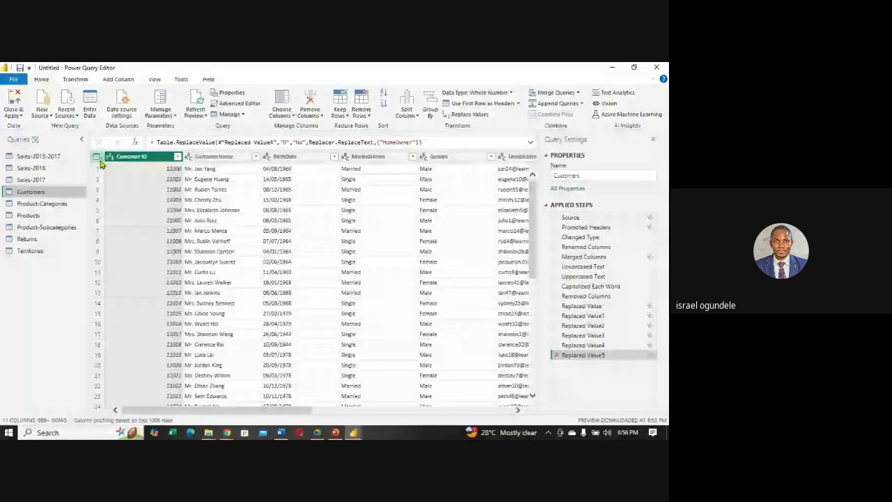
pyautogui.click(97, 157)
pyautogui.click(127, 302)
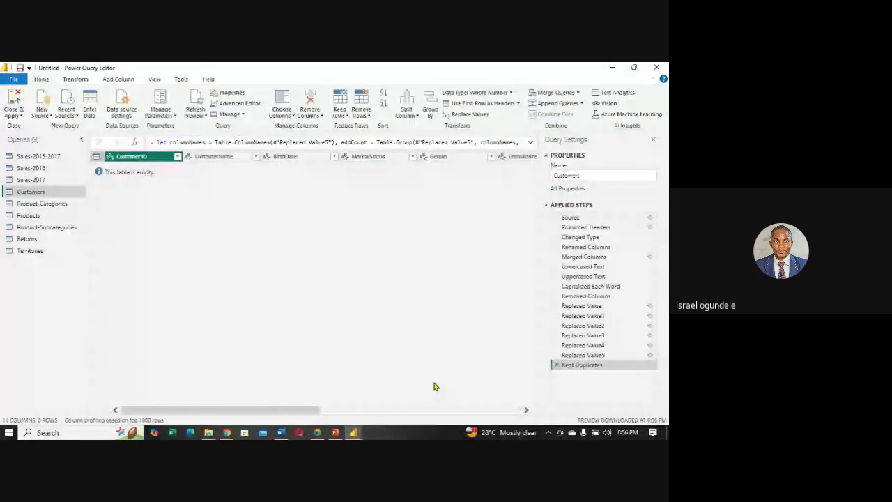
pyautogui.click(557, 366)
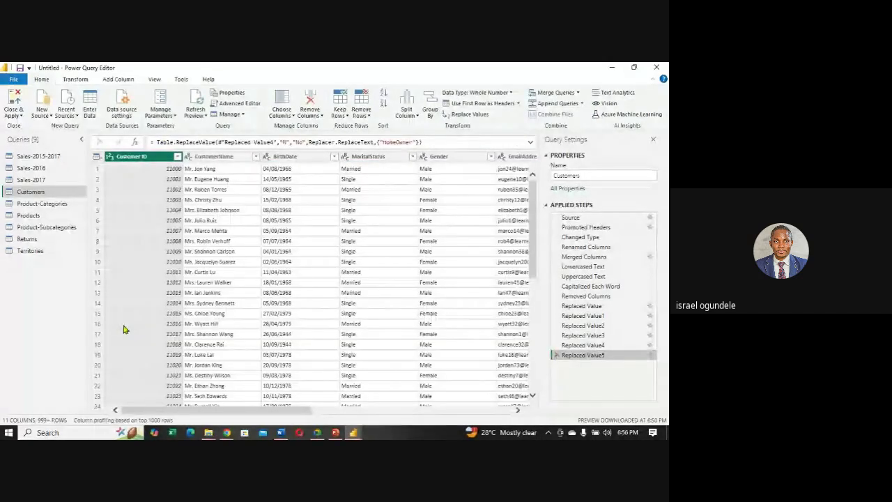
# - View the Product-Categories rows, check the Products query for duplicates with Keep Duplicates, and delete the resulting applied step
pyautogui.click(42, 204)
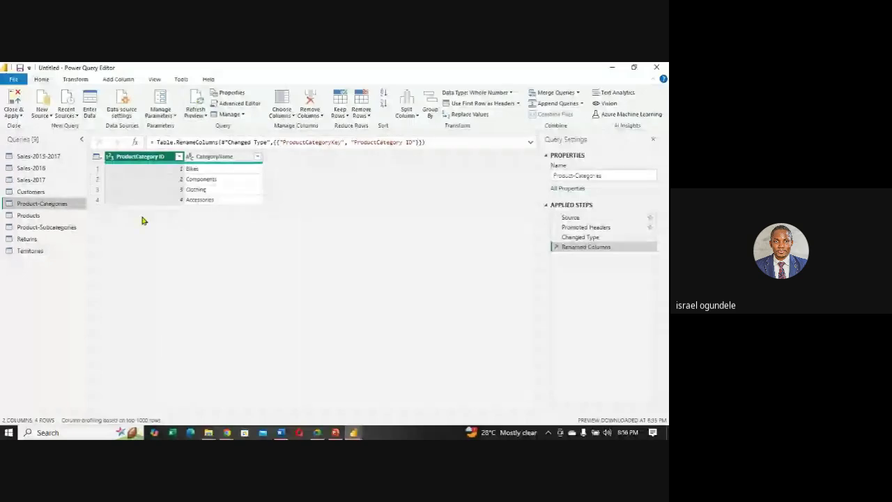
pyautogui.click(27, 217)
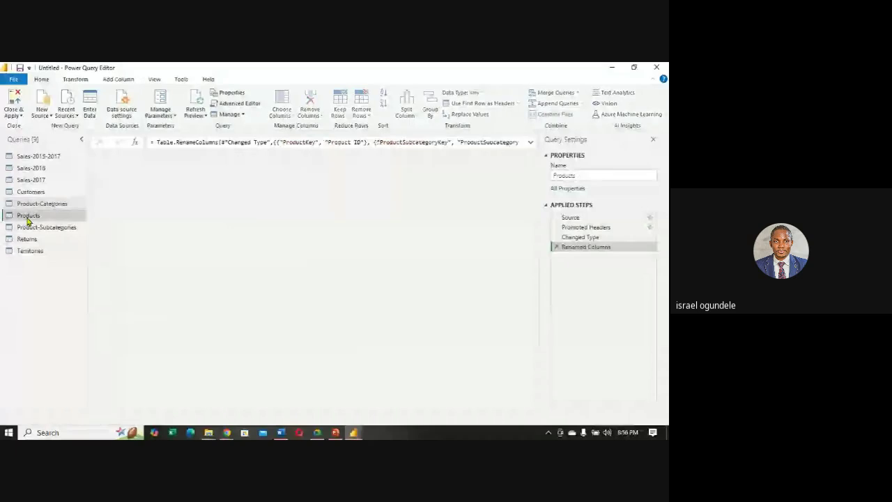
pyautogui.click(97, 158)
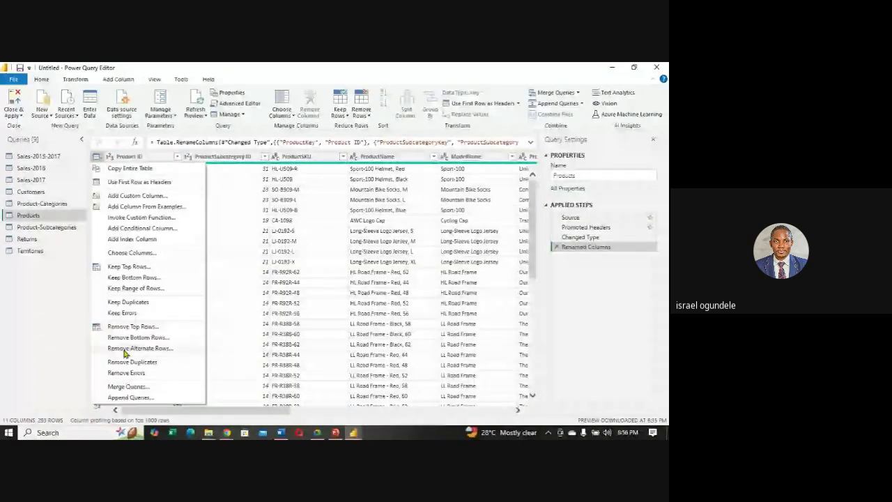
pyautogui.click(123, 302)
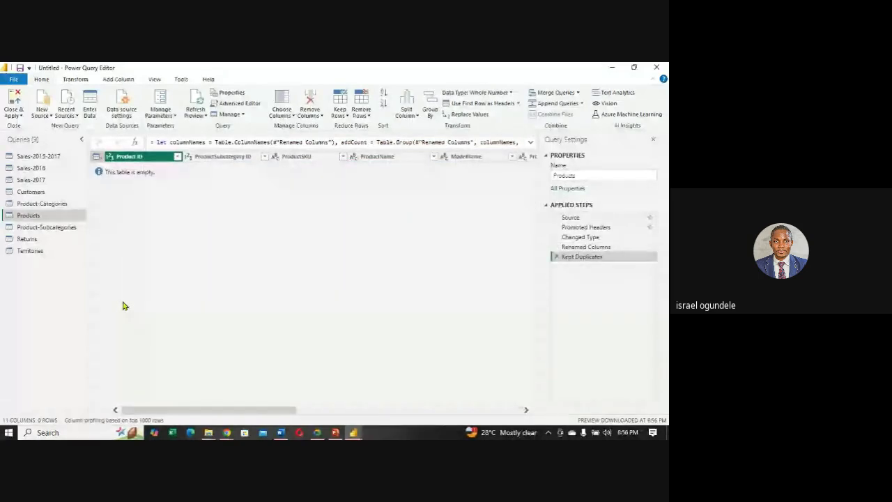
pyautogui.click(556, 258)
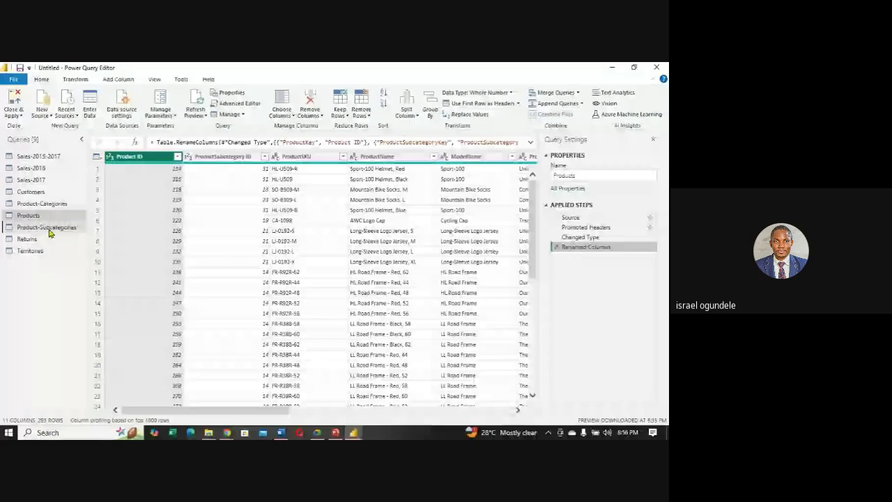
# - Check the Product-Subcategories query for duplicate rows with Keep Duplicates, and delete the resulting applied step
pyautogui.click(47, 228)
pyautogui.click(97, 156)
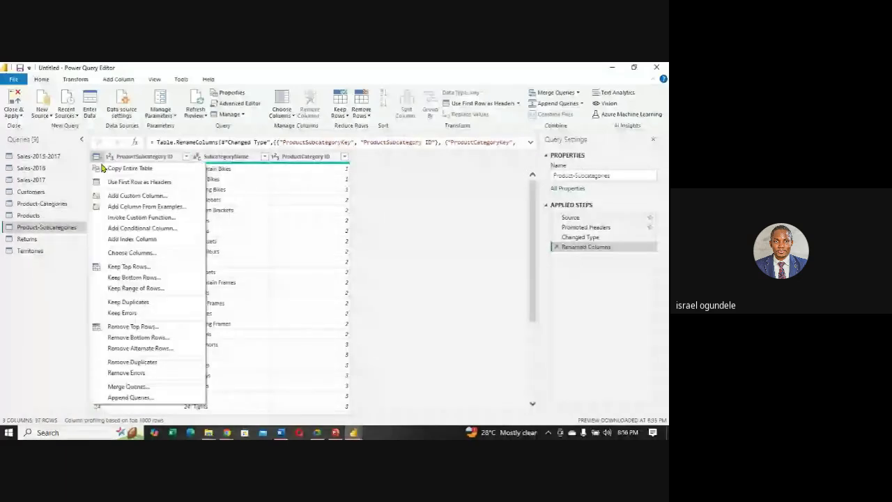
pyautogui.click(119, 362)
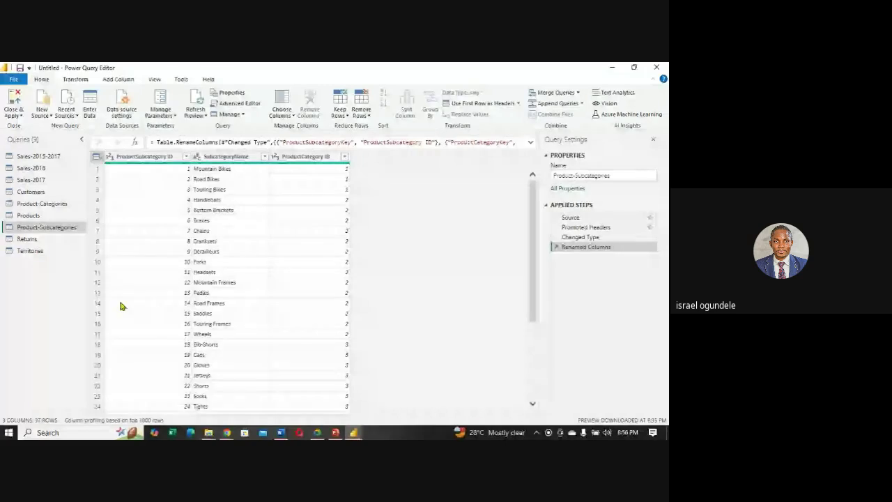
pyautogui.click(557, 257)
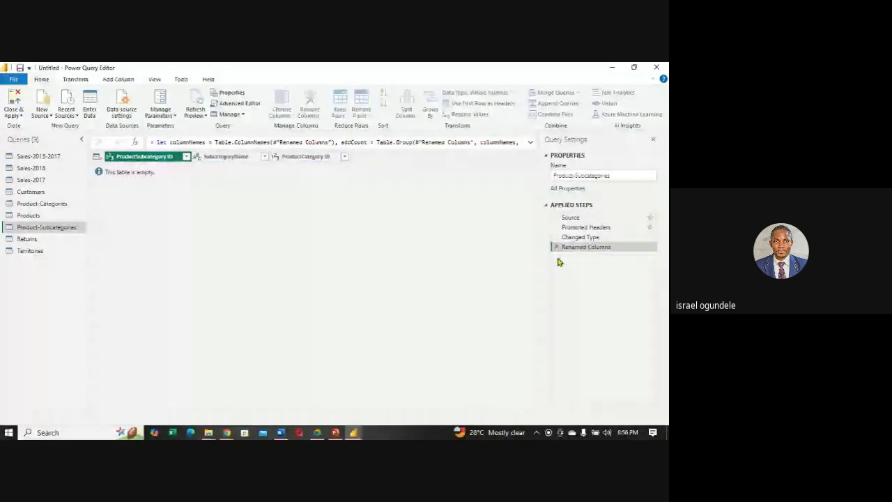
# - Open the whole-table commands of the Returns query
pyautogui.click(28, 239)
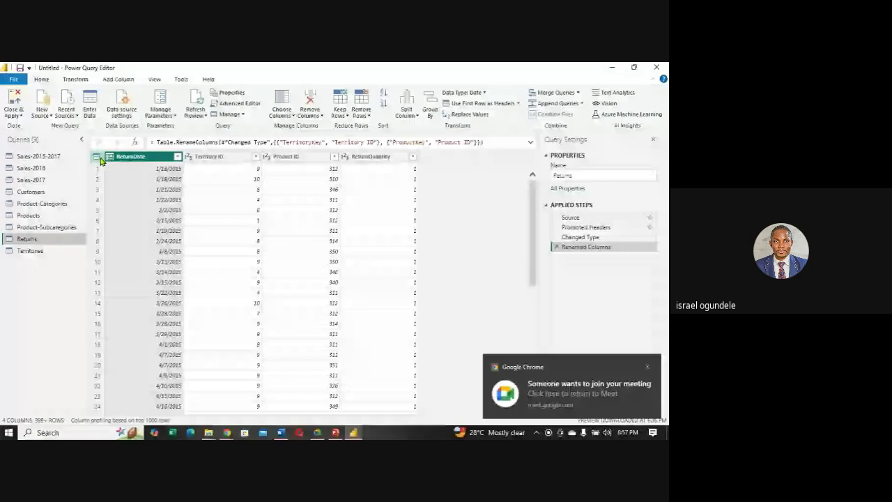
pyautogui.click(98, 158)
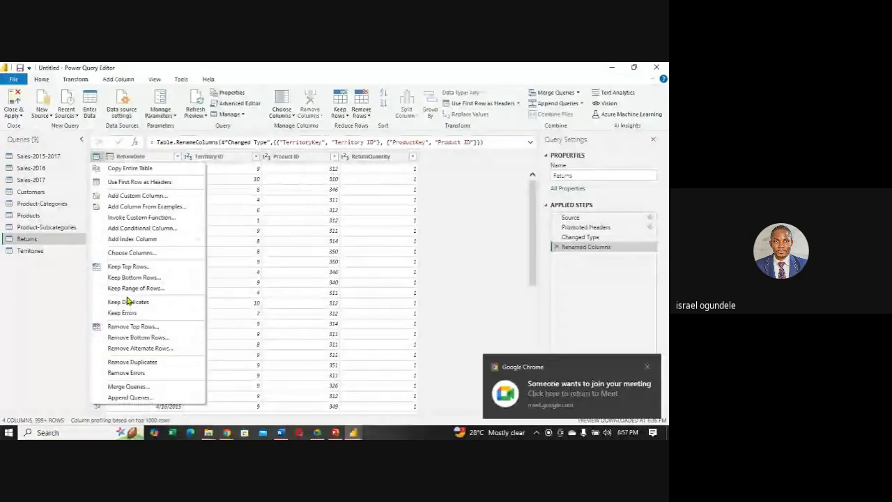
# - Check the Returns and Territories queries for duplicate rows with Keep Duplicates, removing the added Kept Duplicates step from each
pyautogui.click(127, 301)
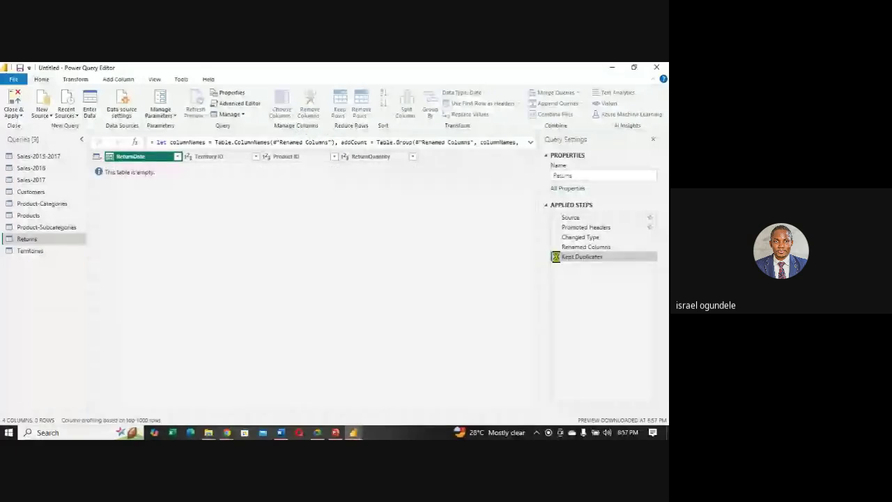
pyautogui.press('Delete')
pyautogui.click(37, 252)
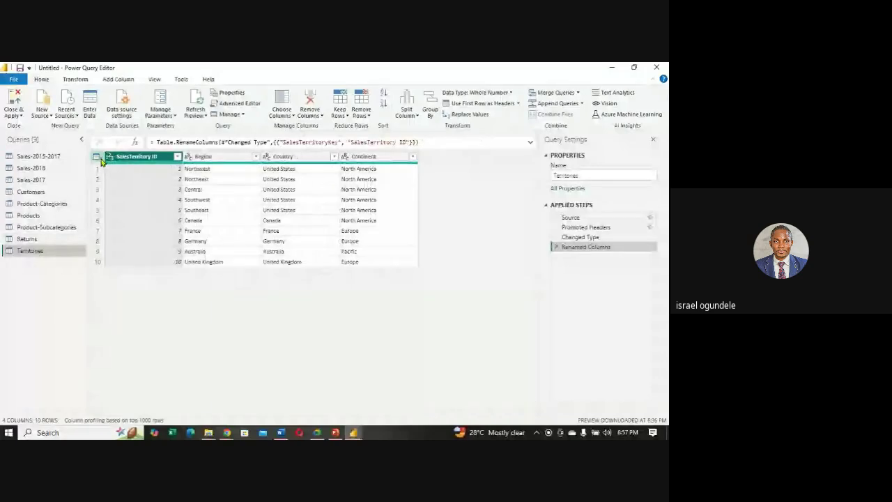
pyautogui.click(99, 158)
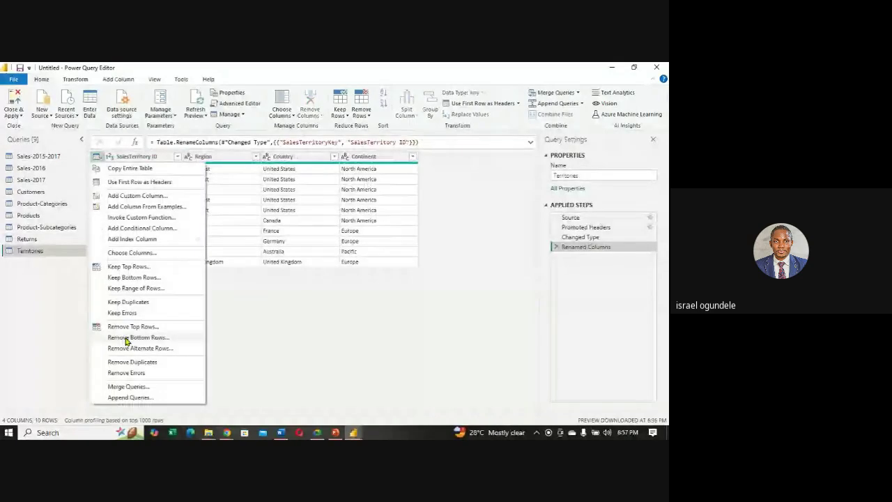
pyautogui.click(113, 303)
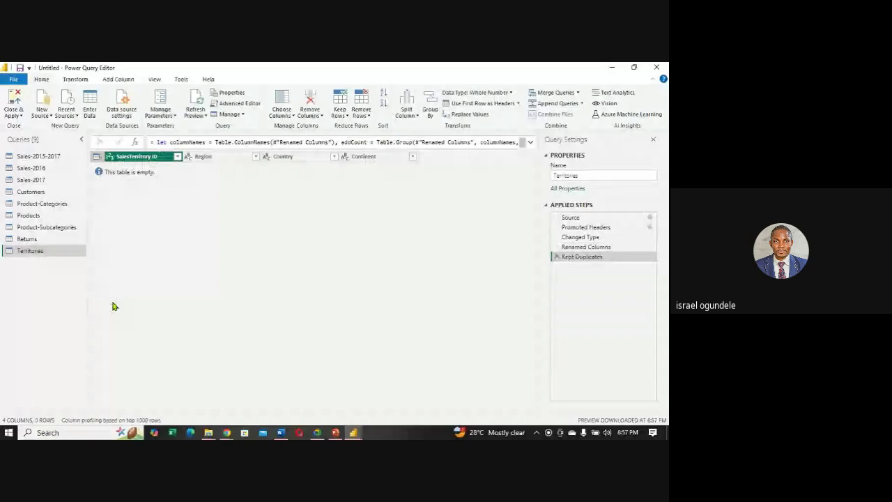
pyautogui.click(557, 257)
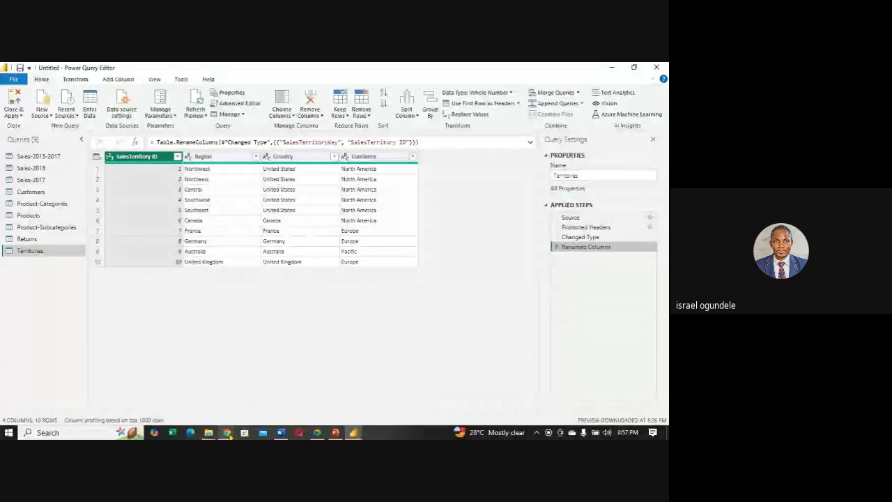
# - Switch to Google Meet, admit everyone waiting to join the call, and return to the Power Query Editor
pyautogui.moveTo(227, 433)
pyautogui.click(210, 401)
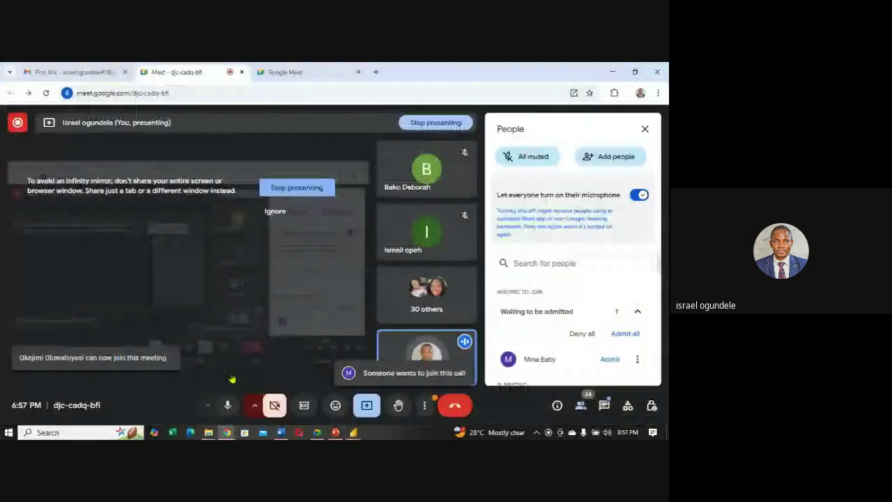
pyautogui.click(624, 333)
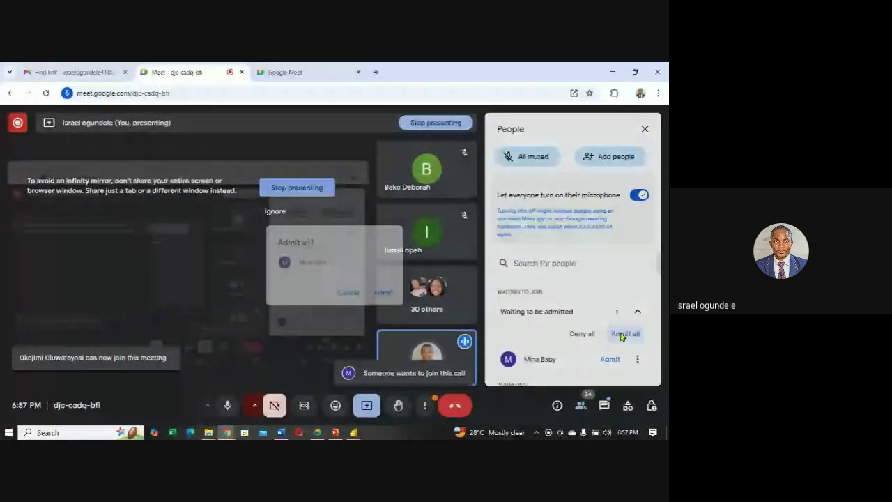
pyautogui.click(383, 291)
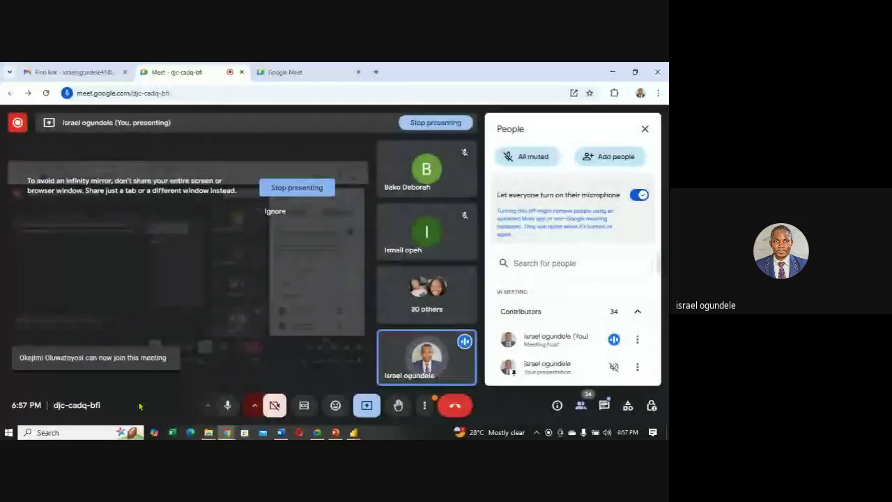
pyautogui.moveTo(353, 433)
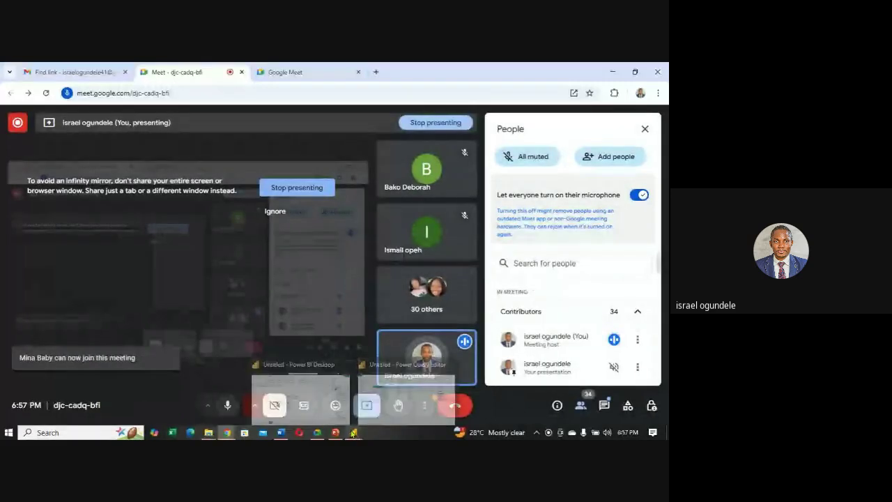
pyautogui.moveTo(386, 396)
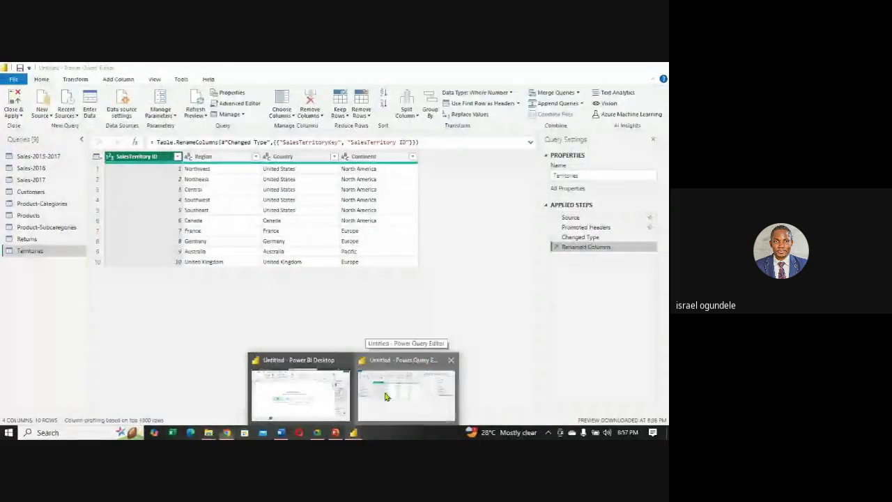
pyautogui.click(385, 396)
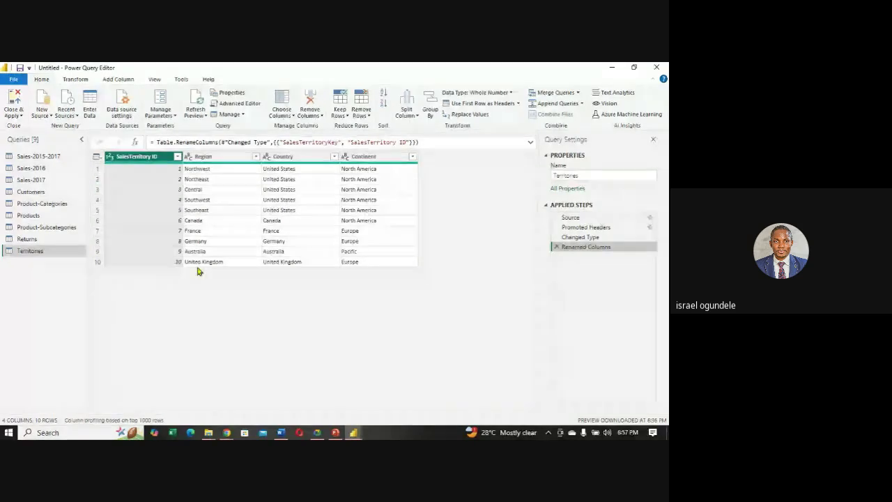
# - Show column quality in the data preview and examine it across the columns of the Sales-2015-2017 query
pyautogui.click(52, 157)
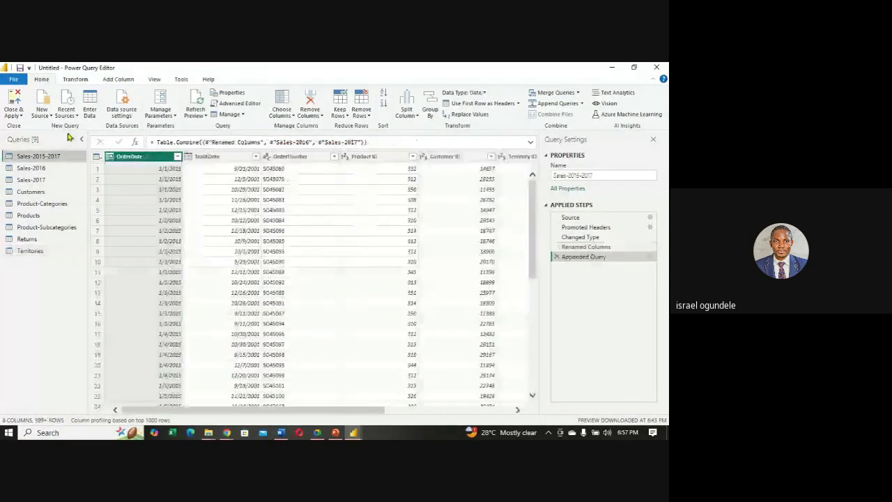
pyautogui.click(154, 79)
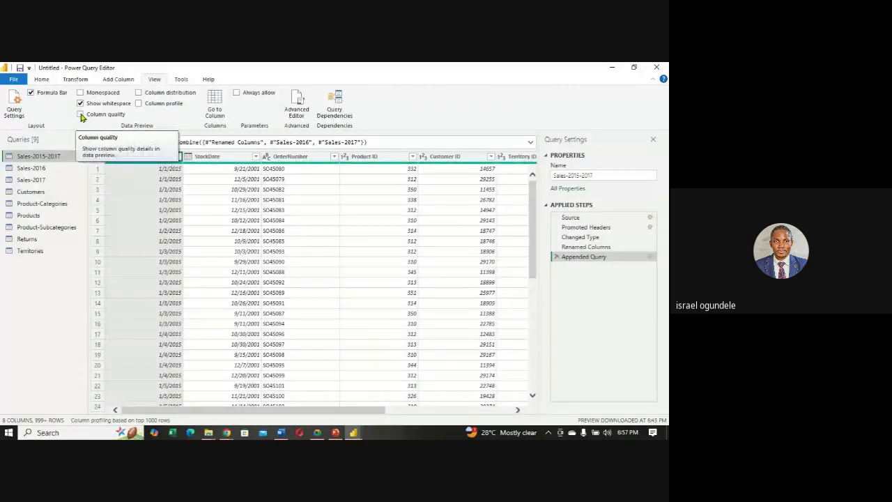
pyautogui.click(81, 115)
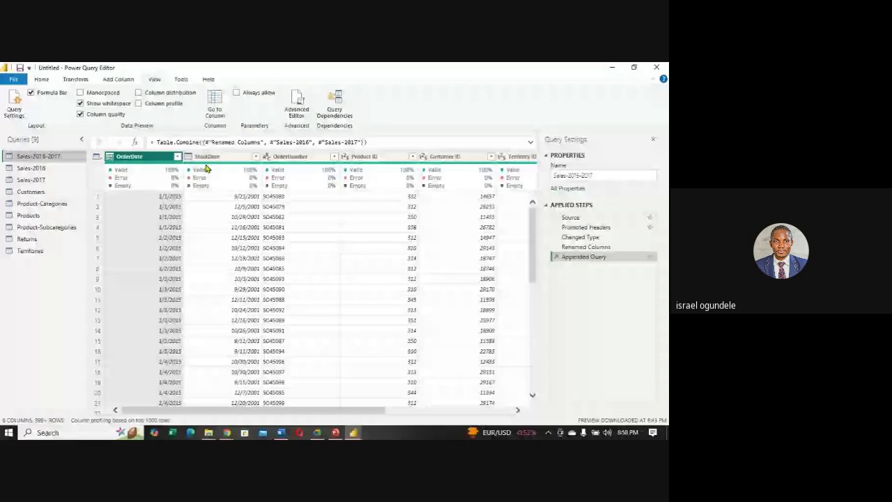
pyautogui.moveTo(112, 186)
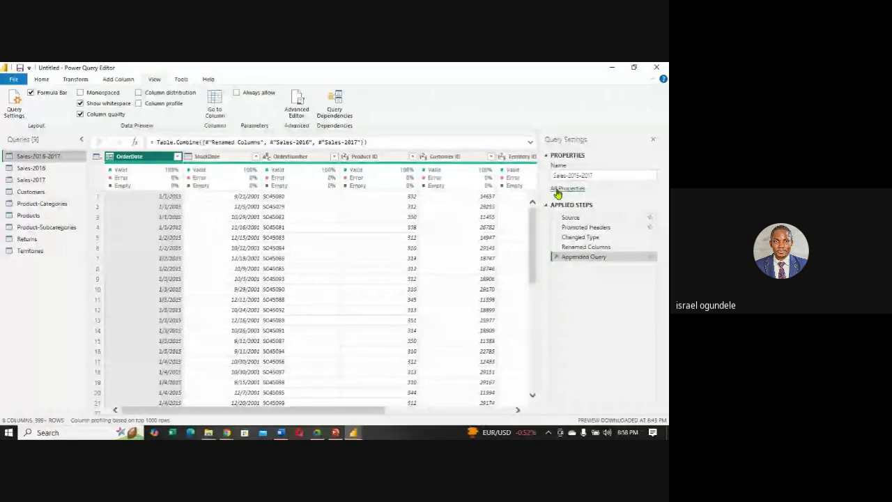
pyautogui.moveTo(374, 410)
pyautogui.mouseDown()
pyautogui.moveTo(468, 411)
pyautogui.moveTo(382, 407)
pyautogui.mouseUp()
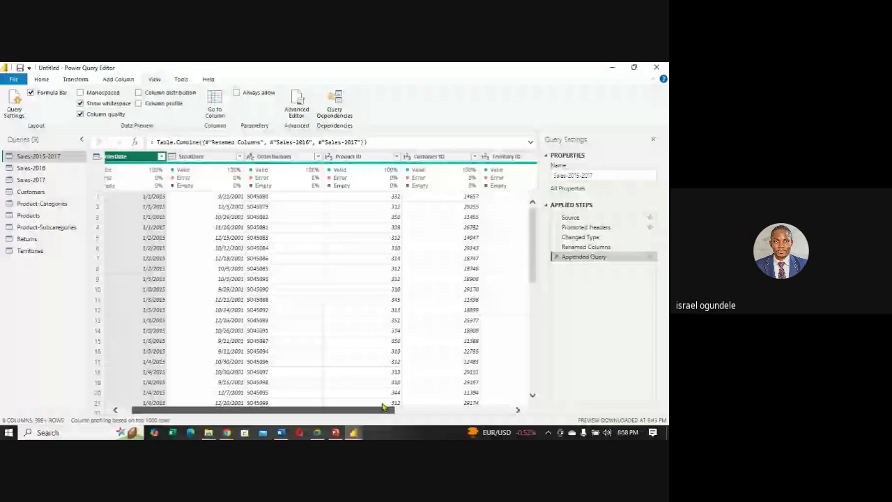
pyautogui.moveTo(383, 407); pyautogui.dragTo(373, 409)
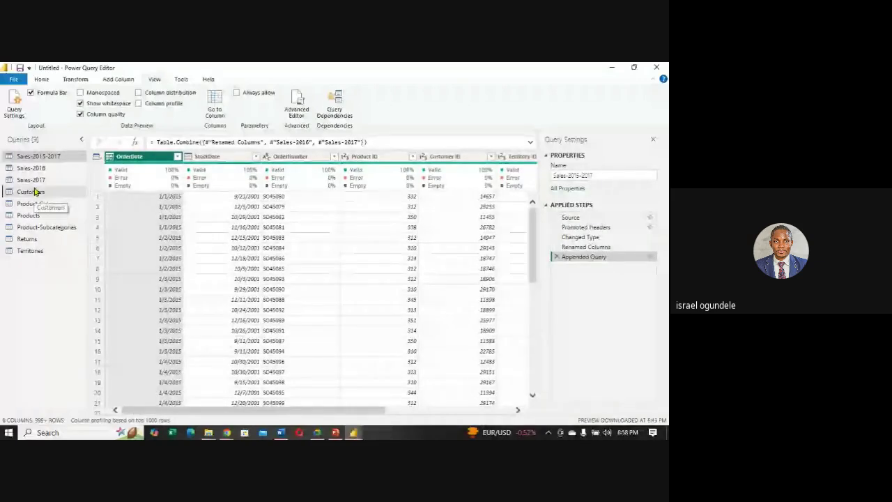
# - Examine the column quality of the Customers, Product-Subcategories, Returns and Territories queries
pyautogui.click(31, 191)
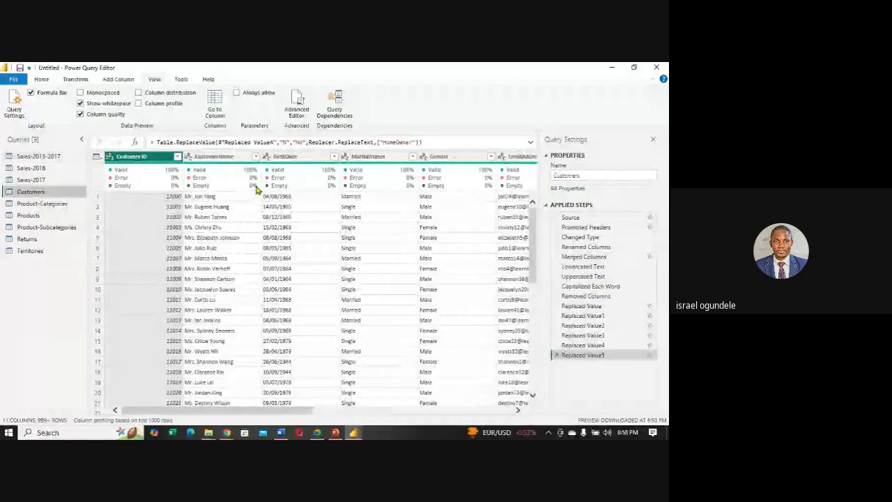
pyautogui.click(48, 228)
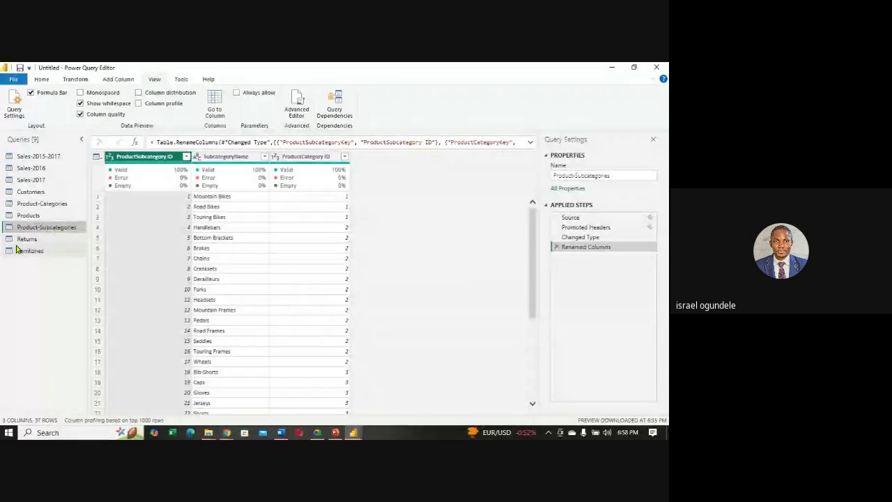
pyautogui.click(27, 239)
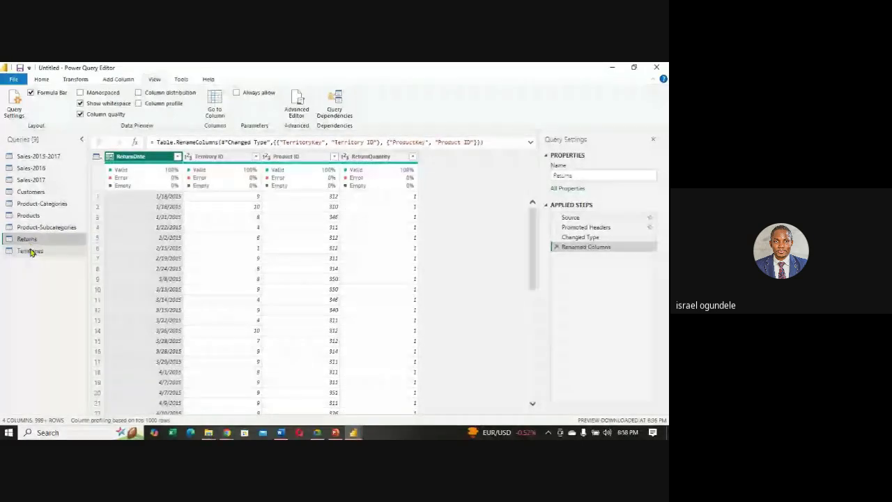
pyautogui.click(30, 252)
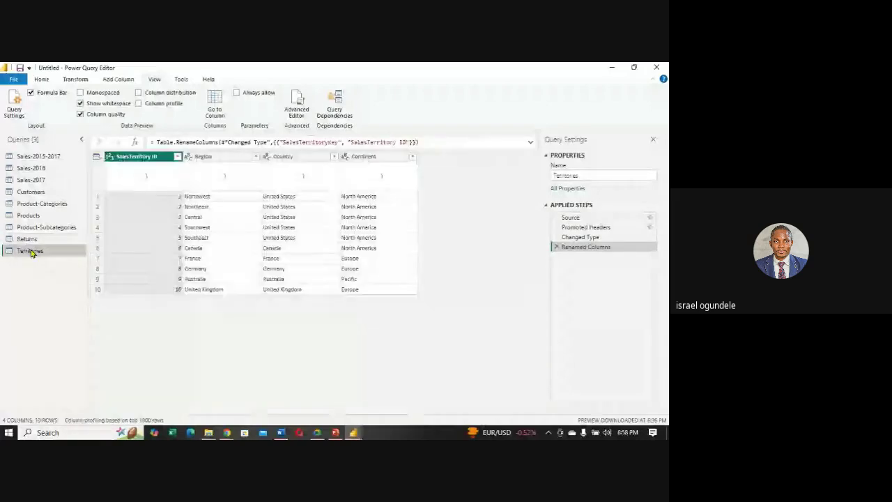
# - Show column distribution for the Sales-2015-2017 query and review it in Customers, Product-Categories, Products and Territories
pyautogui.click(45, 158)
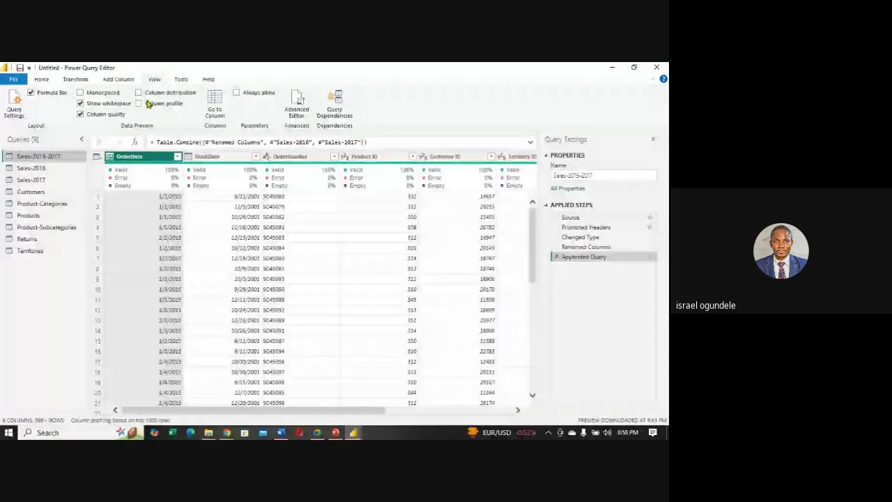
pyautogui.click(139, 92)
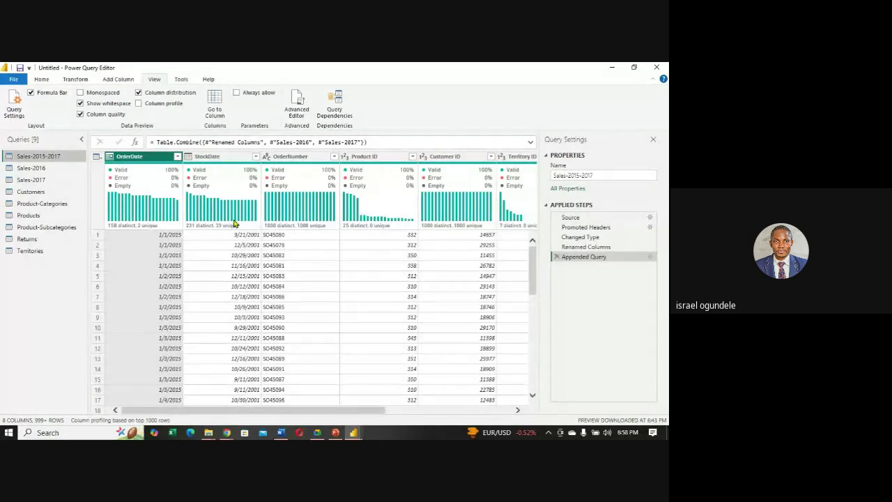
pyautogui.moveTo(251, 226)
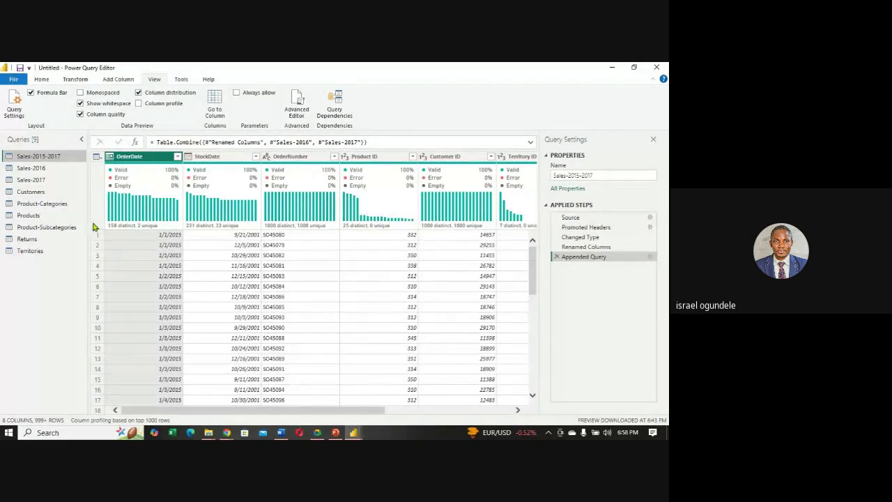
pyautogui.click(40, 193)
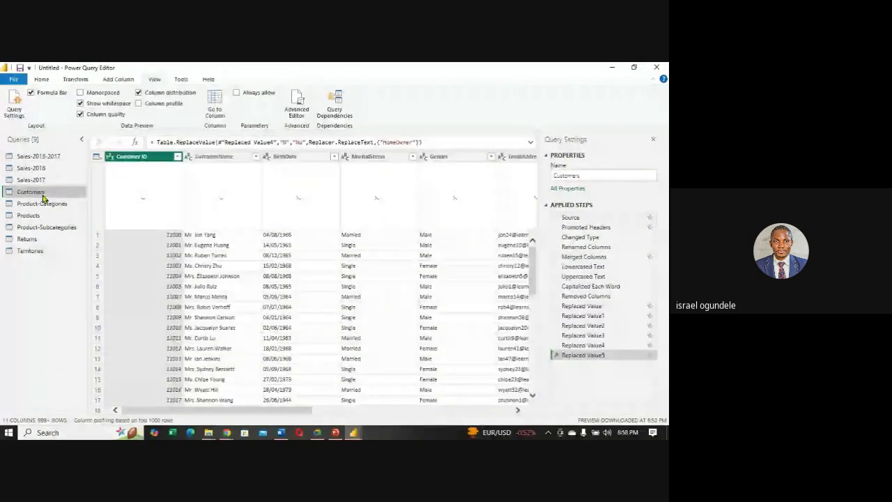
pyautogui.click(42, 203)
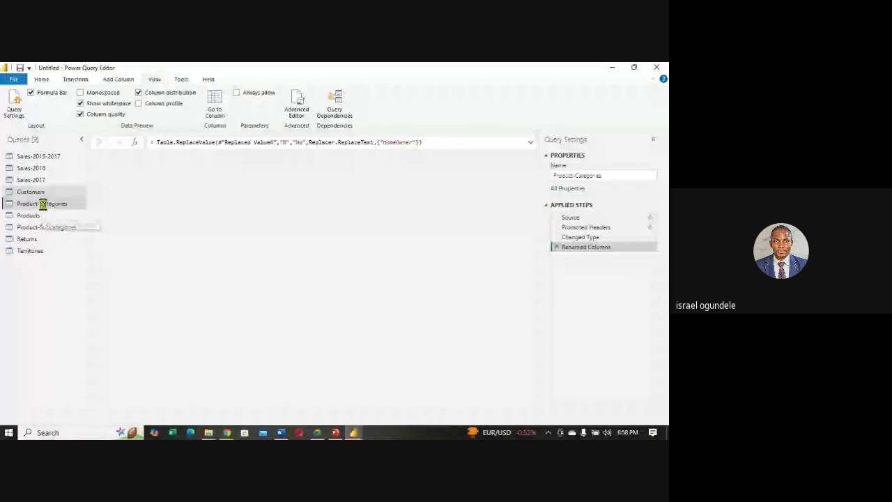
pyautogui.click(43, 216)
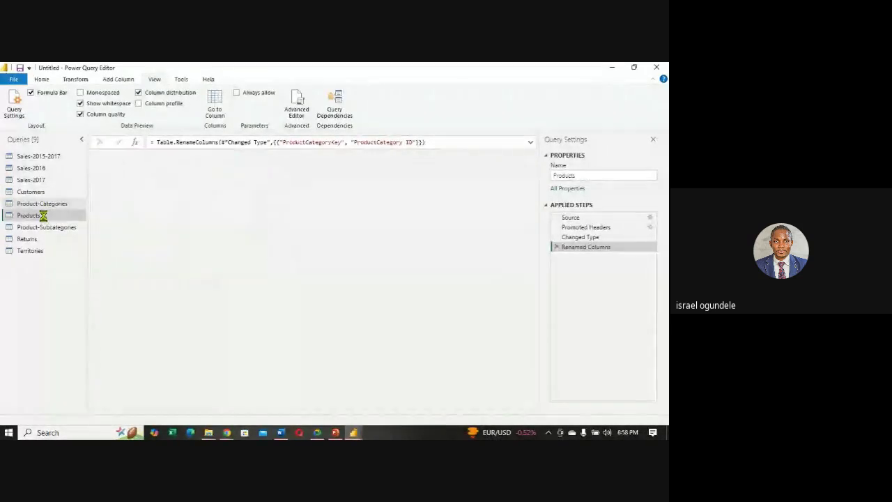
pyautogui.click(28, 251)
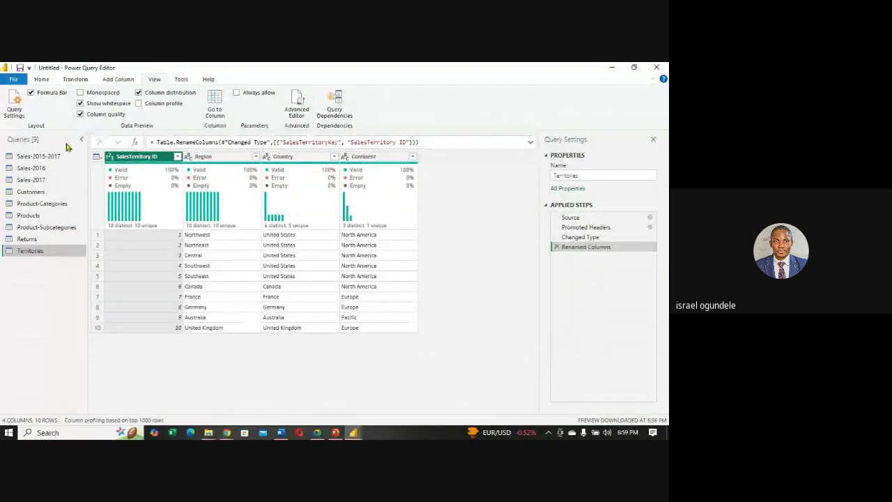
# - Review the column profile statistics of SalesTerritory ID in Territories, and turn off column profile, column distribution and column quality
pyautogui.click(139, 103)
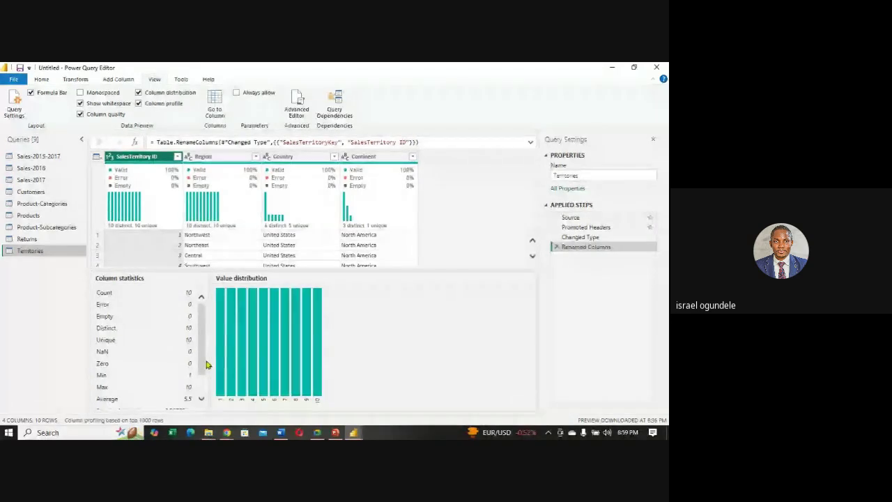
pyautogui.moveTo(205, 364); pyautogui.dragTo(204, 396)
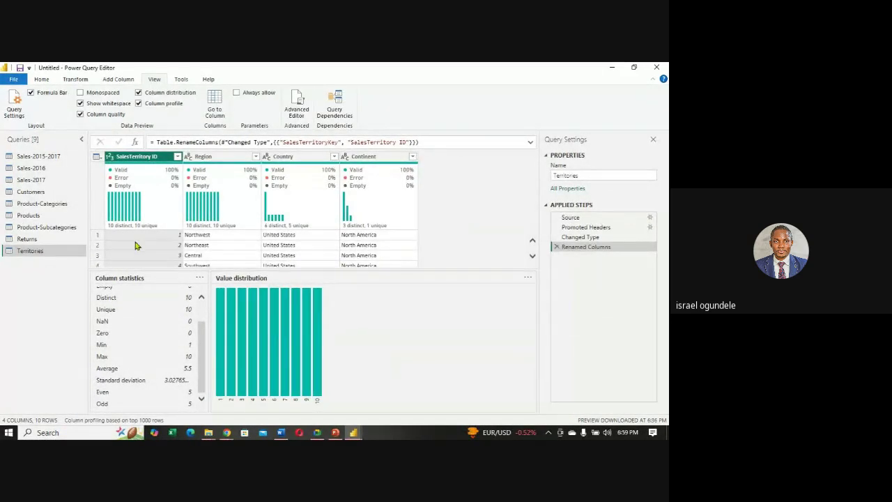
pyautogui.click(138, 103)
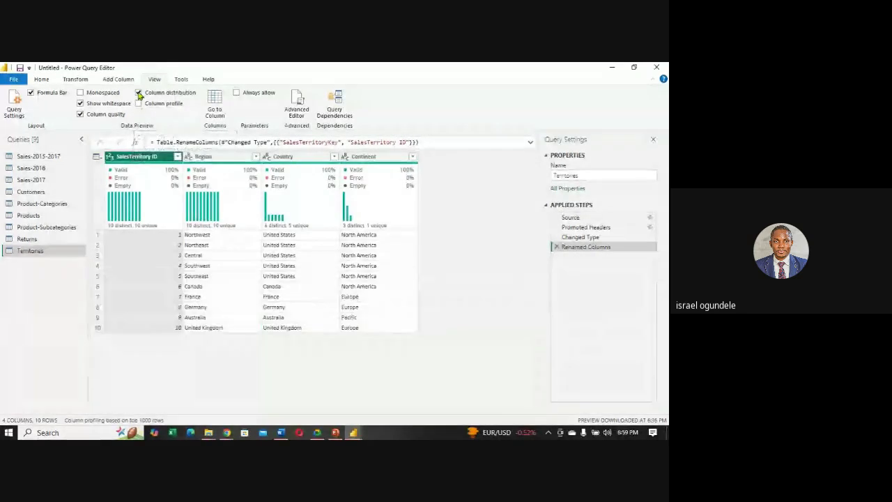
pyautogui.click(138, 92)
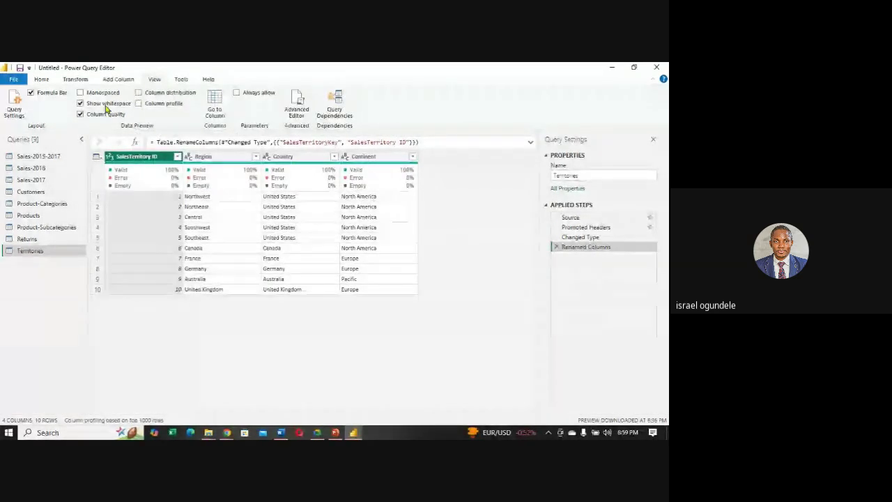
pyautogui.click(81, 115)
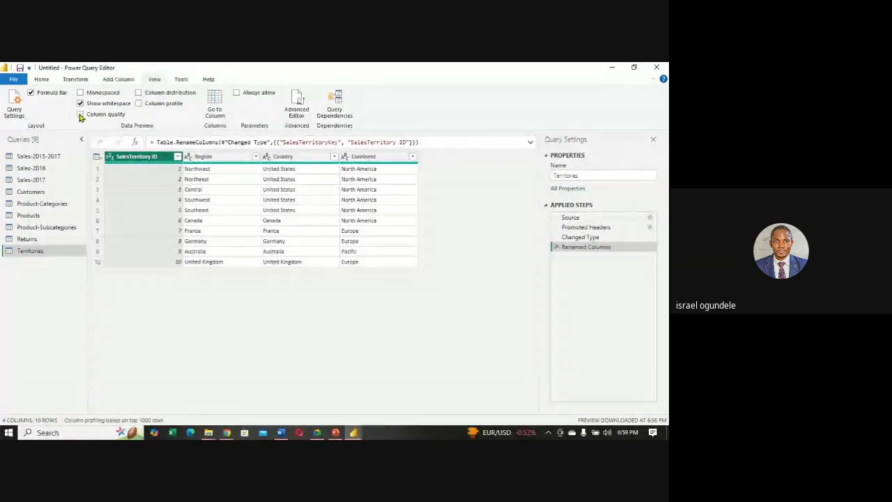
# - Revisit the Sales-2015-2017 and Customers queries to review their data
pyautogui.click(33, 159)
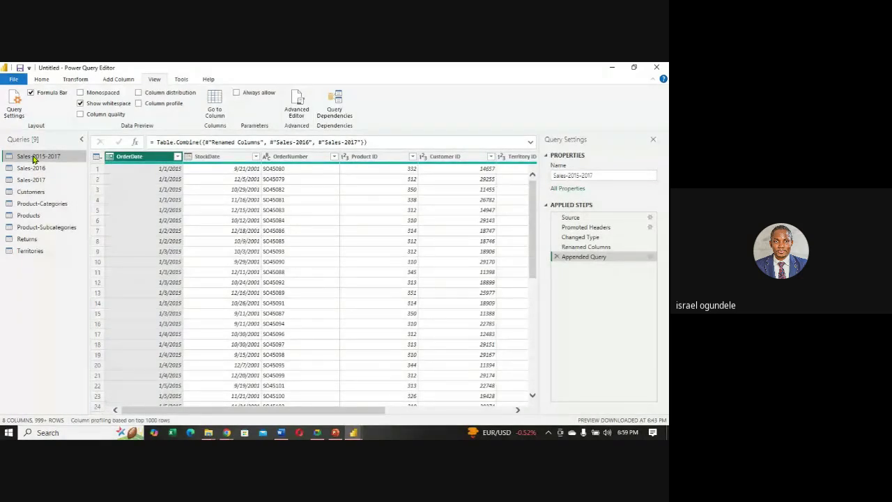
pyautogui.click(31, 193)
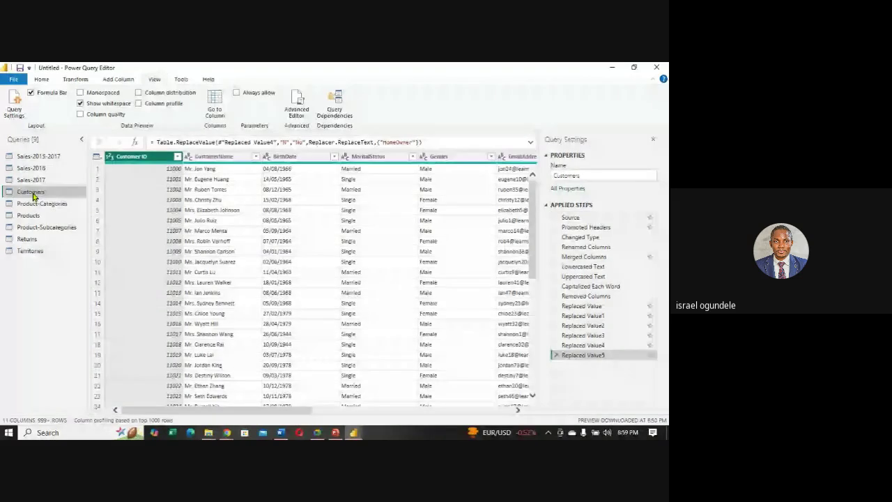
pyautogui.keyDown('ctrl'); pyautogui.click(245, 158); pyautogui.keyUp('ctrl')
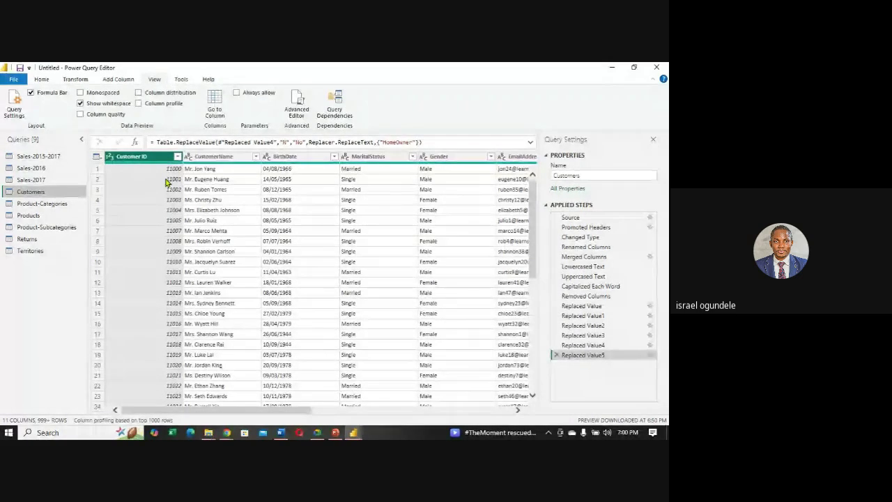
pyautogui.keyDown('ctrl'); pyautogui.click(212, 158); pyautogui.keyUp('ctrl')
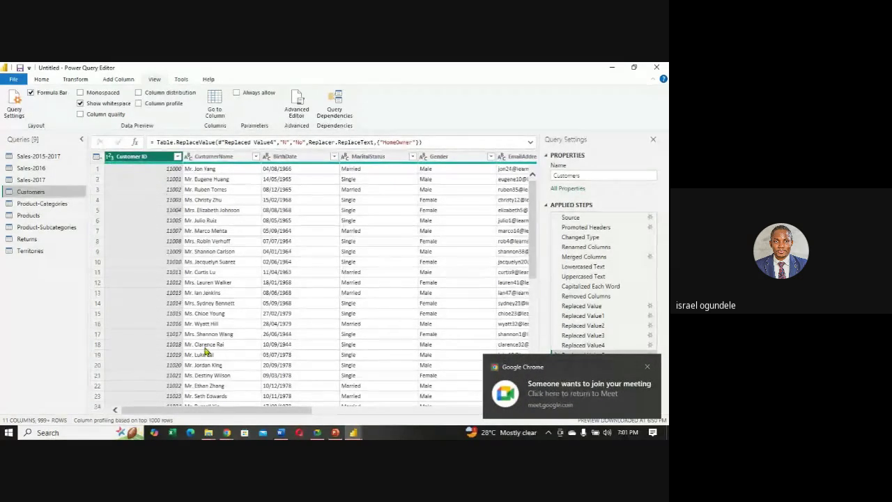
# - Switch to the Google Meet call, admit the participant waiting to join, and return to the Power Query Editor
pyautogui.moveTo(225, 435)
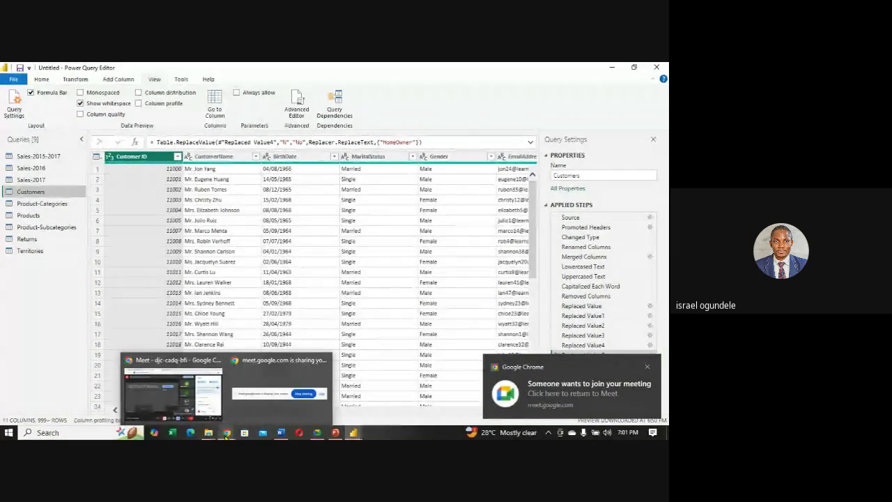
pyautogui.click(197, 404)
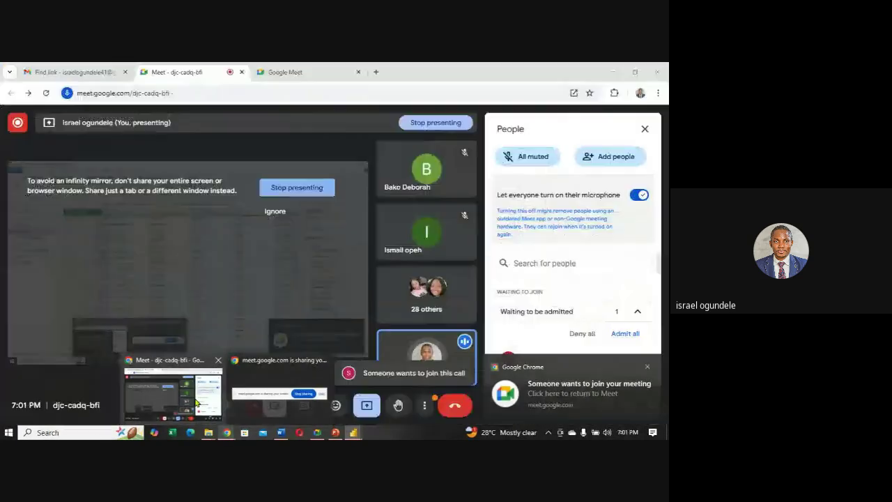
pyautogui.click(626, 335)
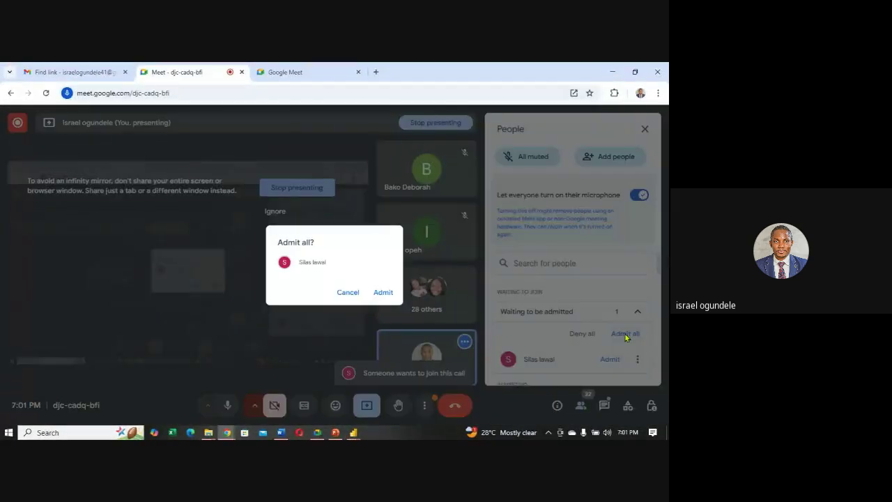
pyautogui.click(382, 293)
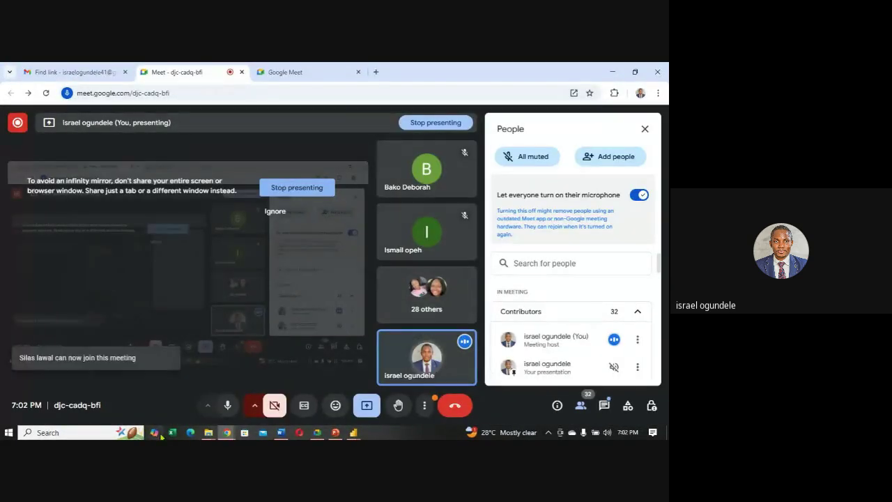
pyautogui.moveTo(355, 434)
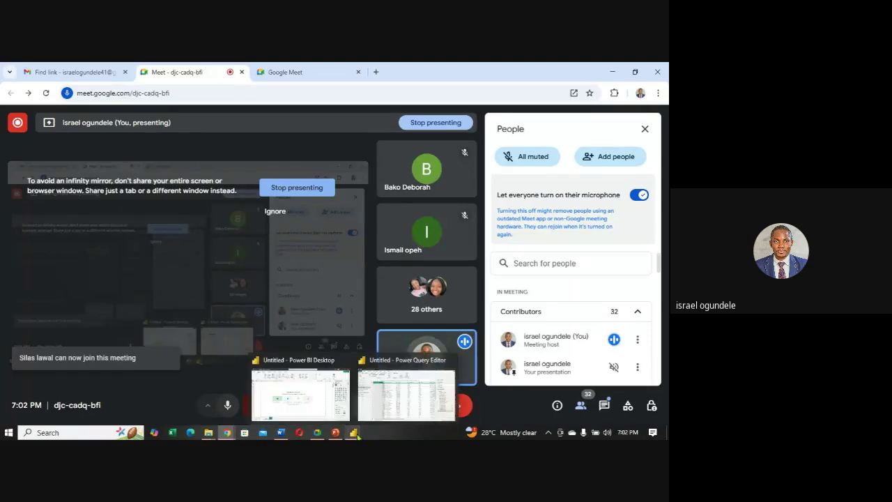
pyautogui.click(391, 396)
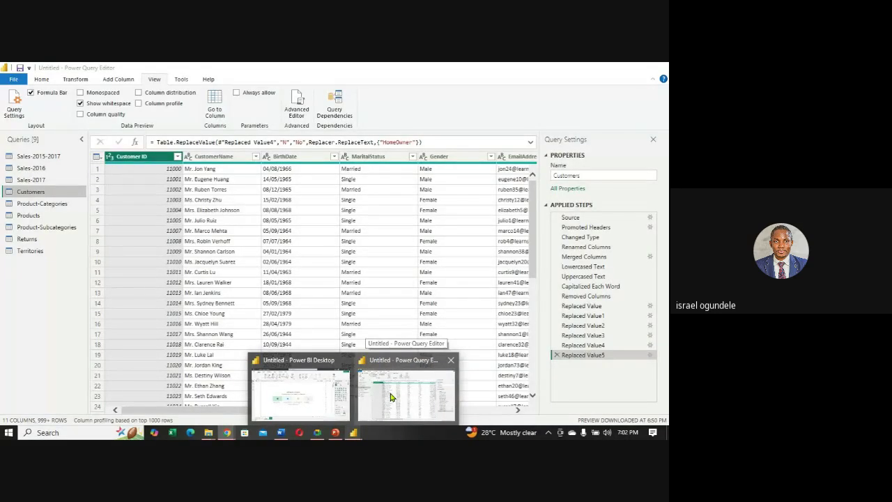
pyautogui.click(391, 396)
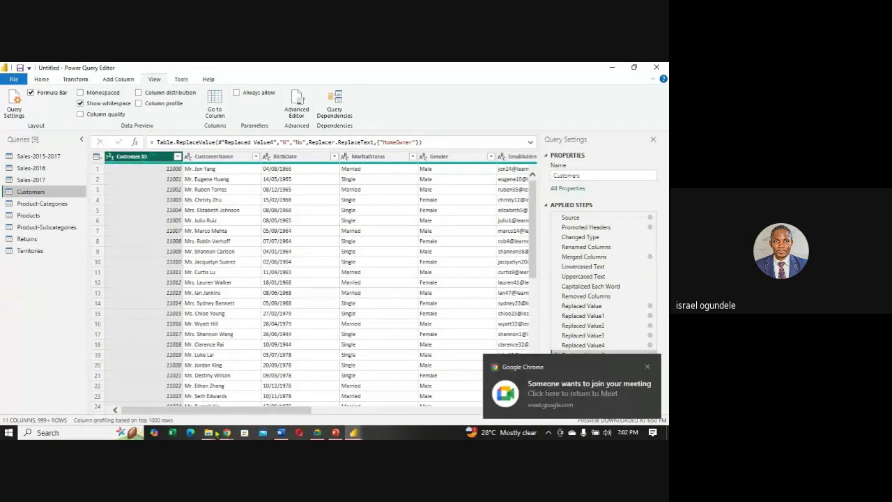
# - Admit the next participant waiting in the Google Meet call and go back to the Customers query in Power Query Editor
pyautogui.moveTo(221, 432)
pyautogui.click(174, 380)
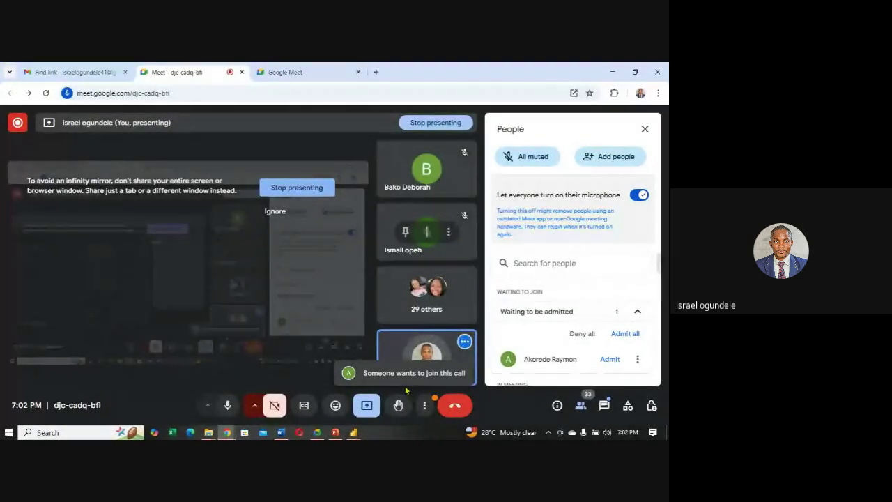
pyautogui.click(624, 334)
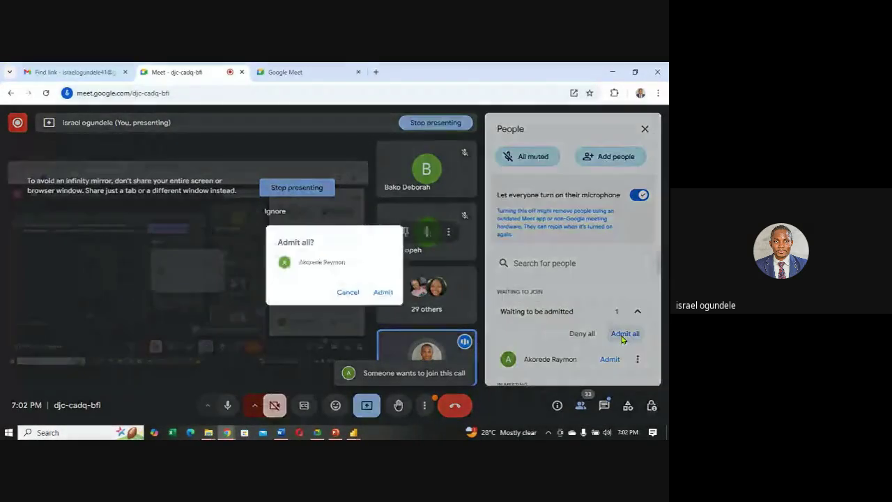
pyautogui.click(383, 292)
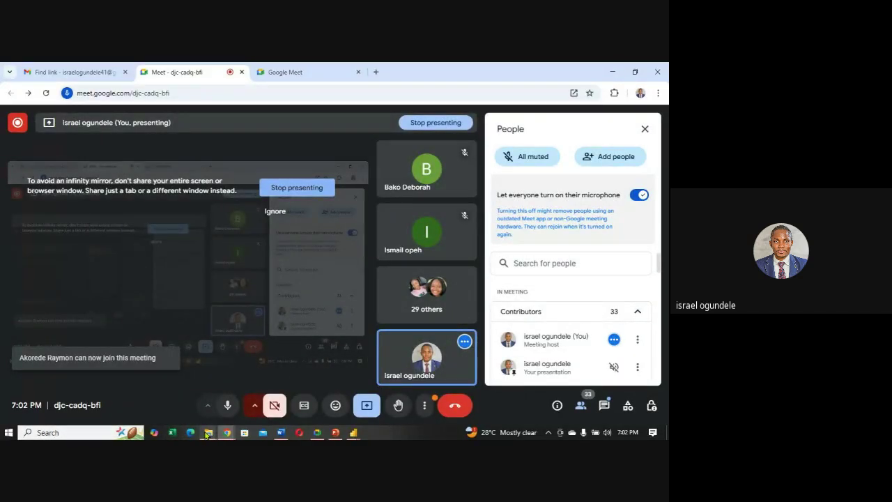
pyautogui.moveTo(207, 433)
pyautogui.moveTo(220, 419)
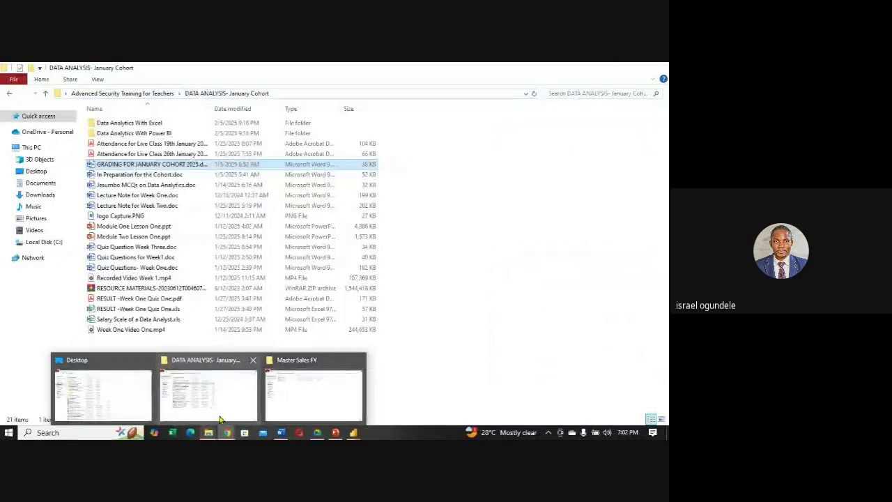
pyautogui.moveTo(353, 433)
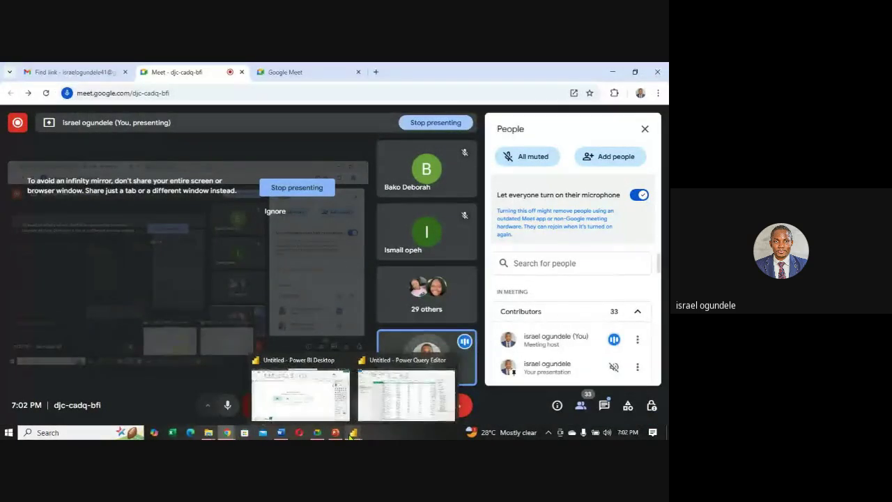
pyautogui.click(380, 389)
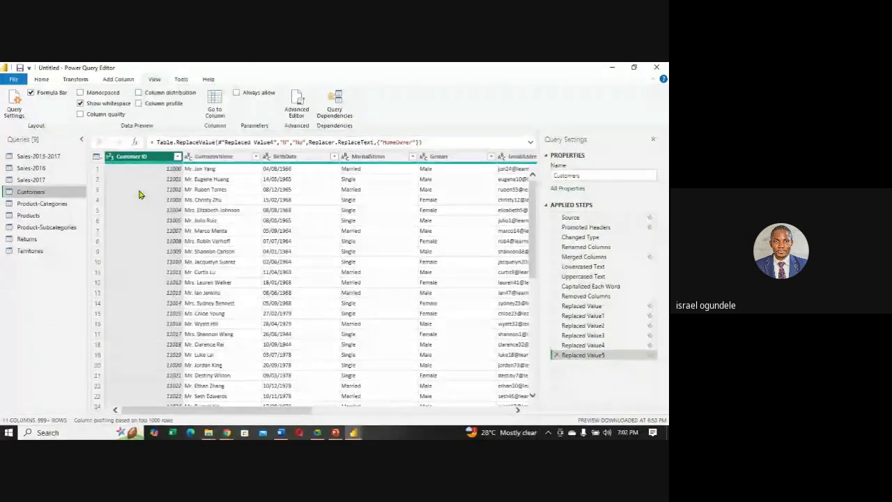
# - Review the ID columns of the Product-Categories, Products, Product-Subcategories and Returns queries
pyautogui.click(48, 204)
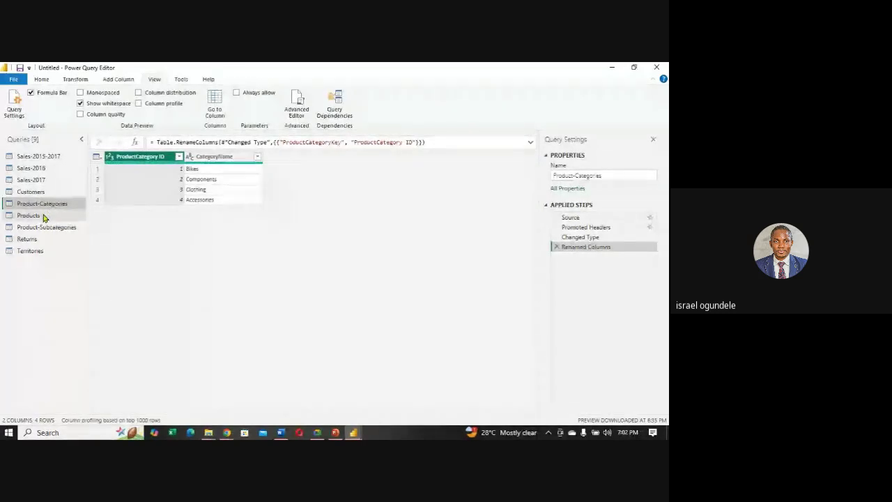
pyautogui.click(43, 218)
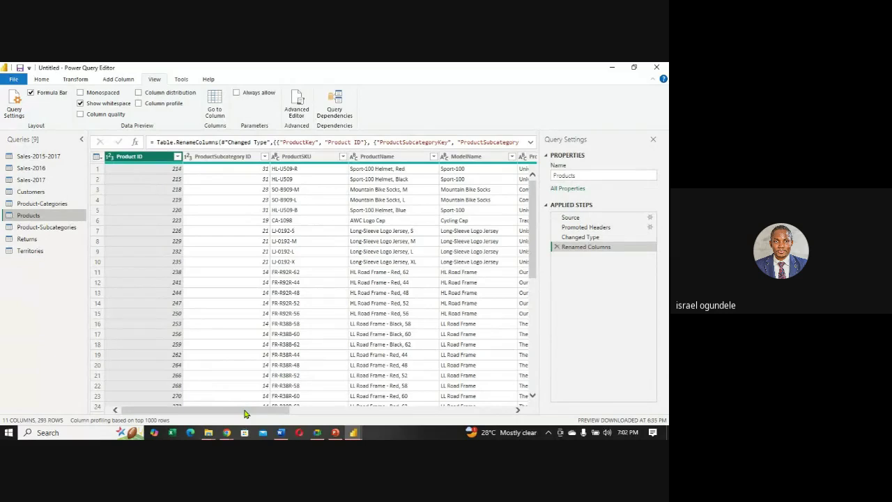
pyautogui.moveTo(244, 414); pyautogui.dragTo(153, 256)
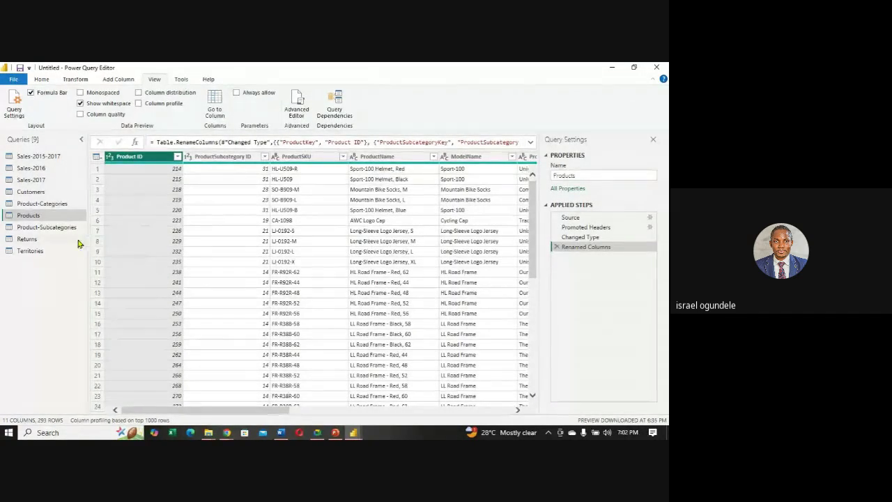
pyautogui.click(45, 227)
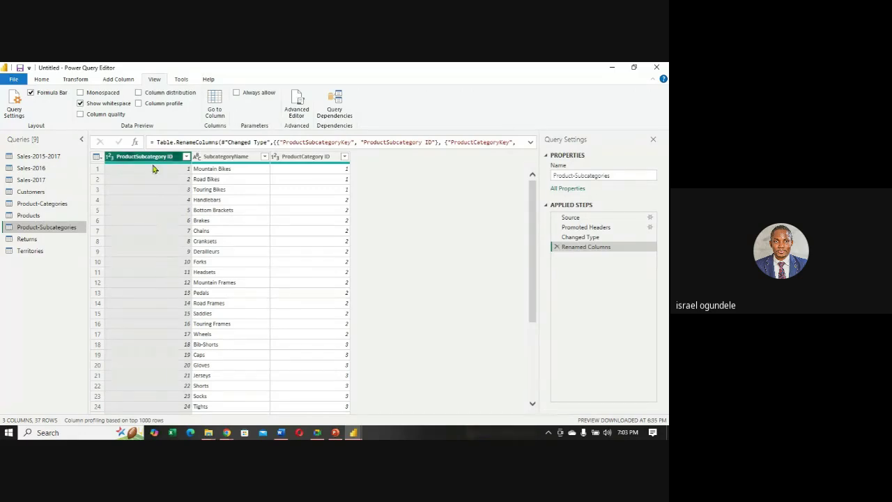
pyautogui.click(33, 241)
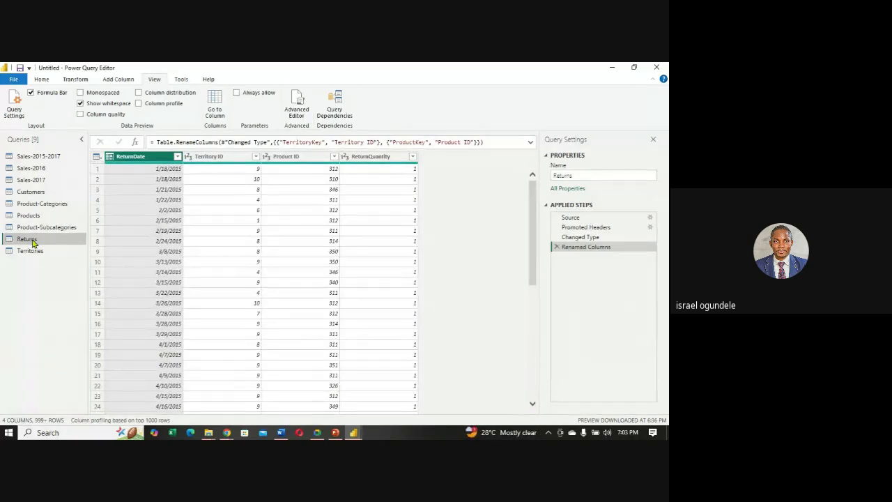
# - Compare the Product ID column in the Returns query with the Product ID column in the Products query
pyautogui.click(298, 157)
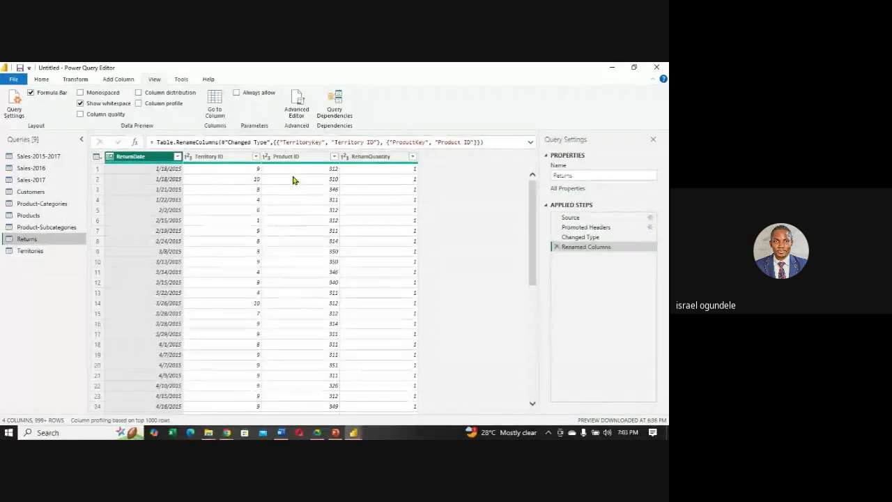
pyautogui.click(27, 218)
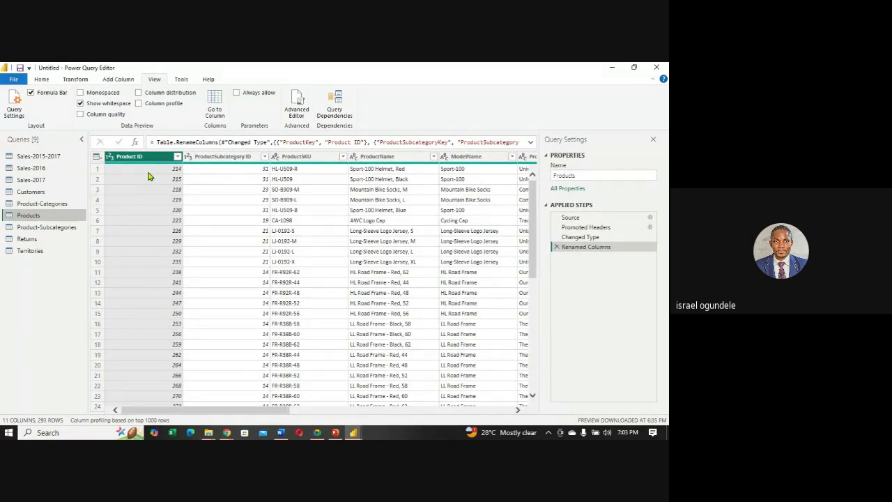
pyautogui.click(33, 241)
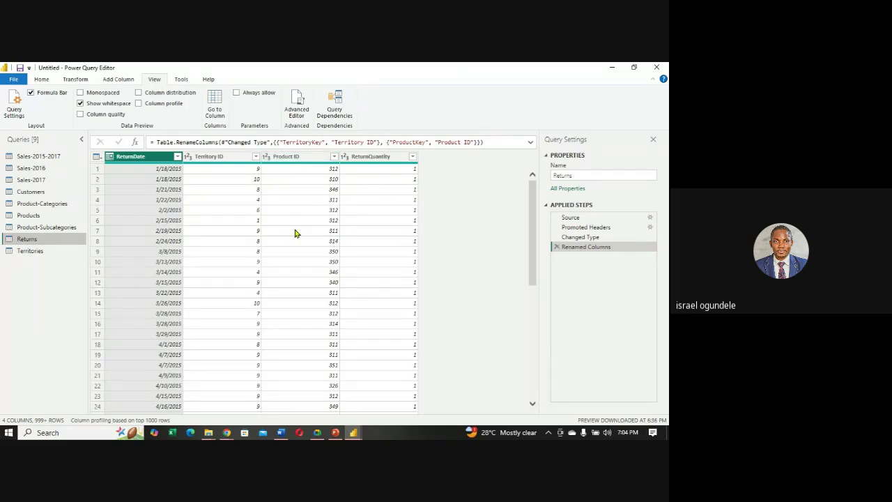
pyautogui.click(28, 216)
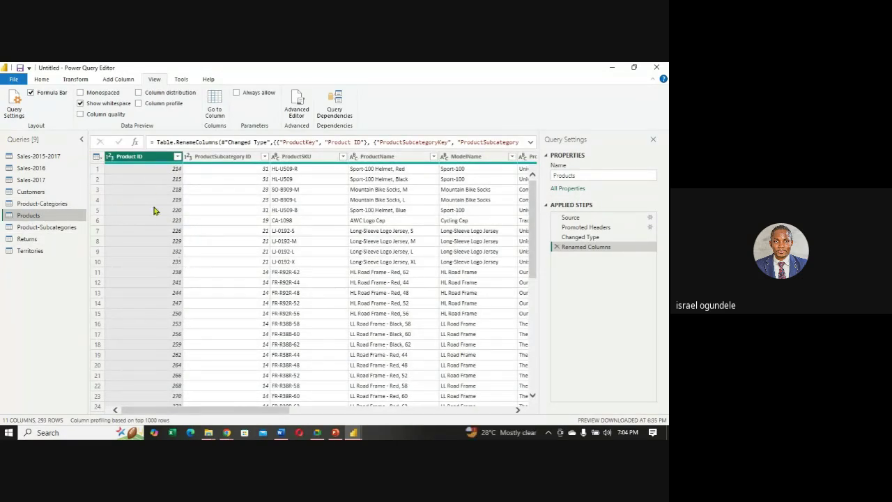
pyautogui.click(28, 239)
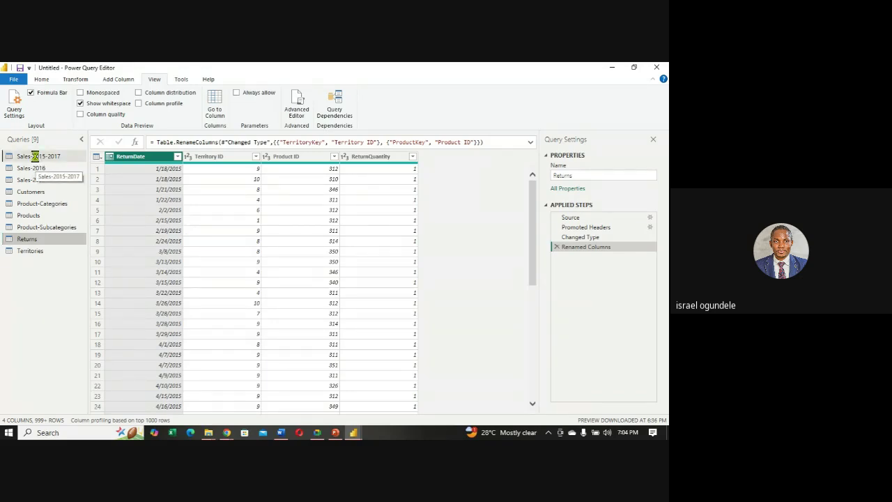
# - Compare the Customer ID column in the Sales-2015-2017 query with the Customer ID column in the Customers query
pyautogui.click(37, 157)
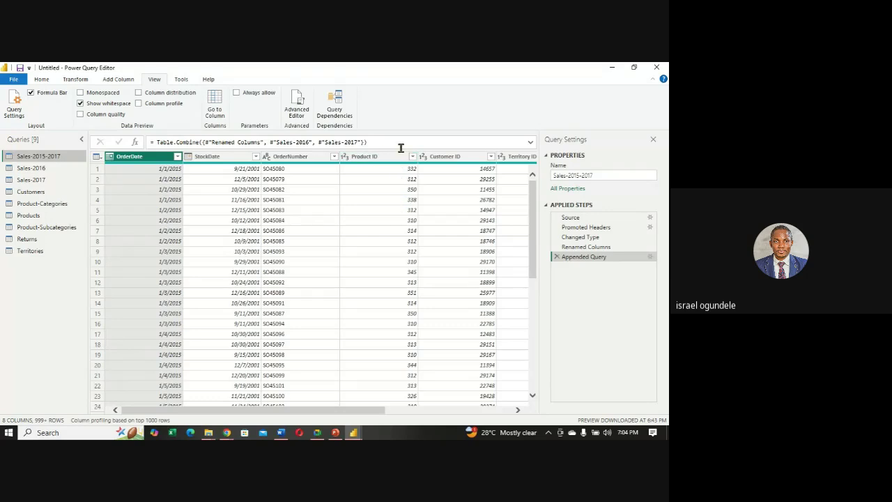
pyautogui.click(31, 193)
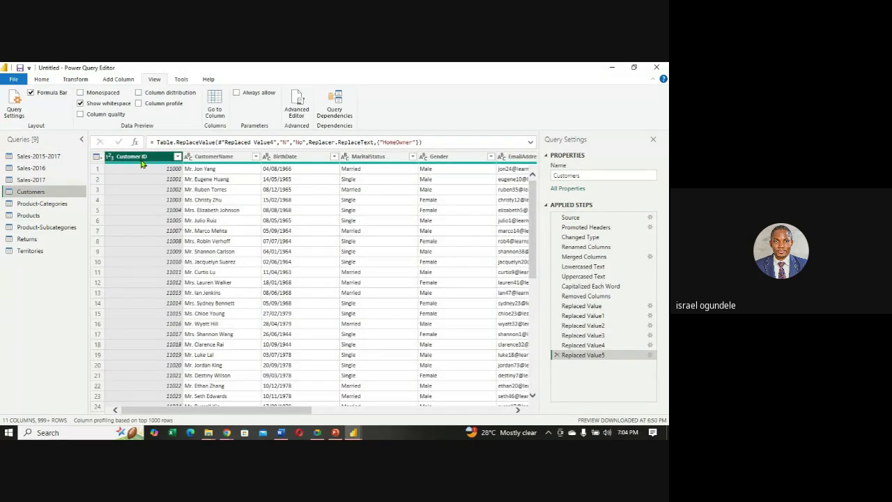
pyautogui.click(31, 158)
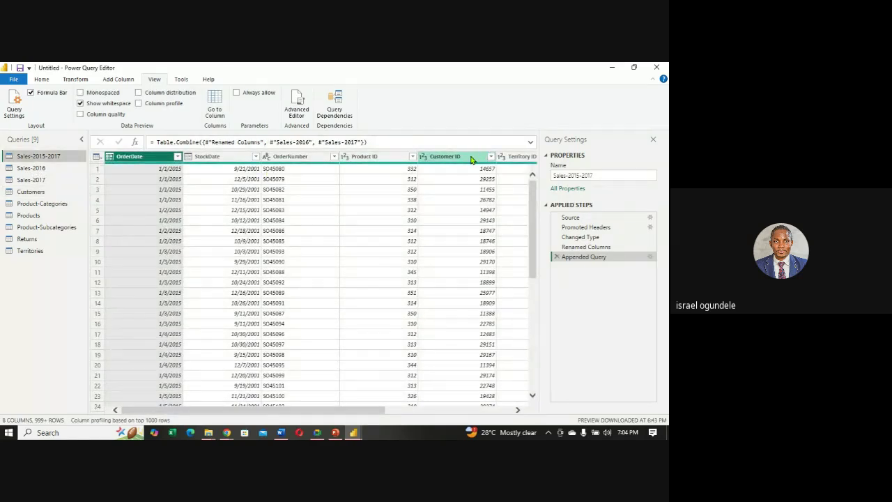
pyautogui.click(30, 192)
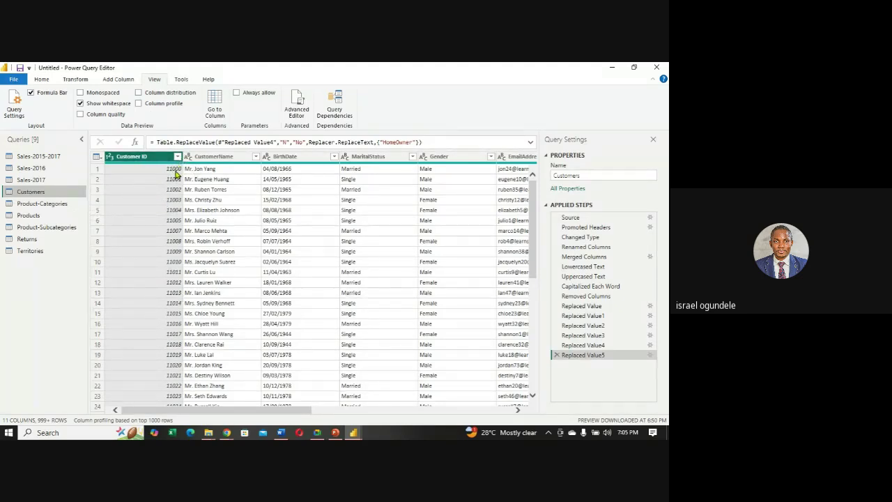
# - Look through the columns of the Sales-2015-2017, Customers and Product-Categories queries
pyautogui.click(43, 157)
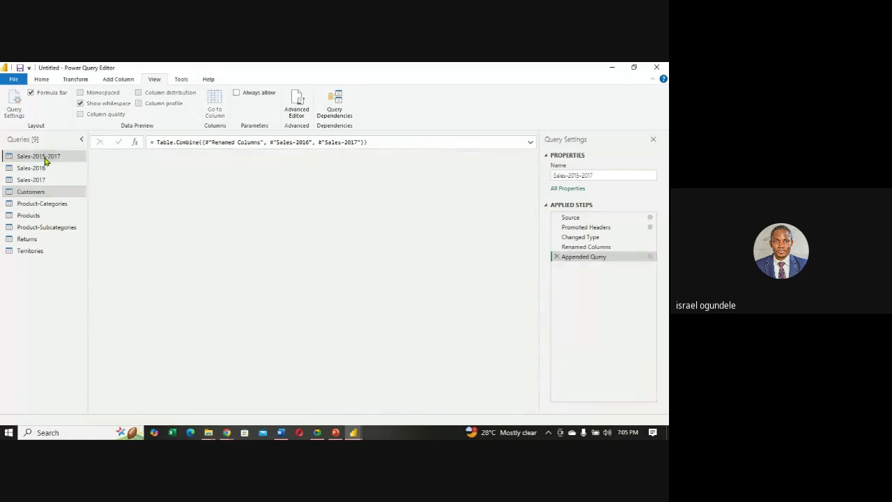
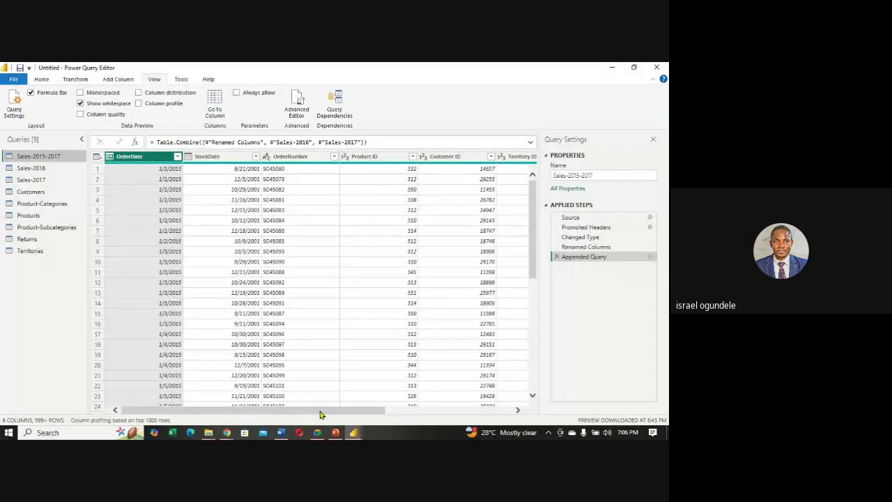
pyautogui.moveTo(321, 414); pyautogui.dragTo(463, 400)
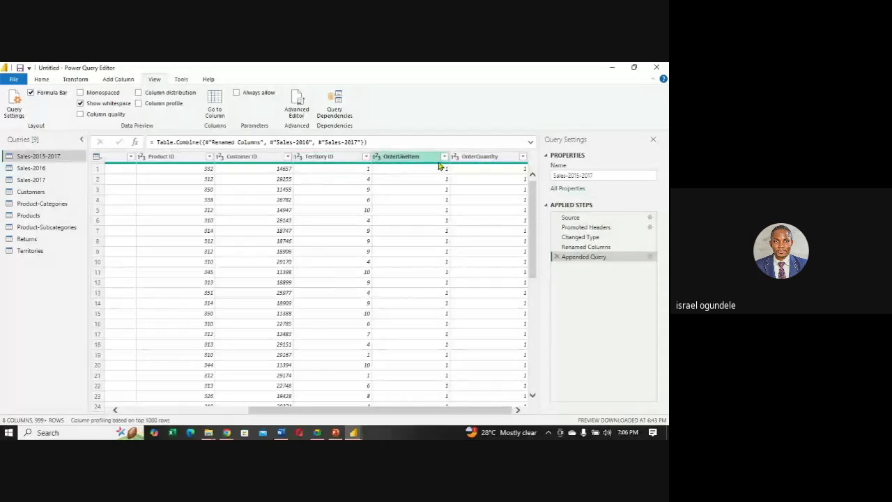
pyautogui.click(30, 194)
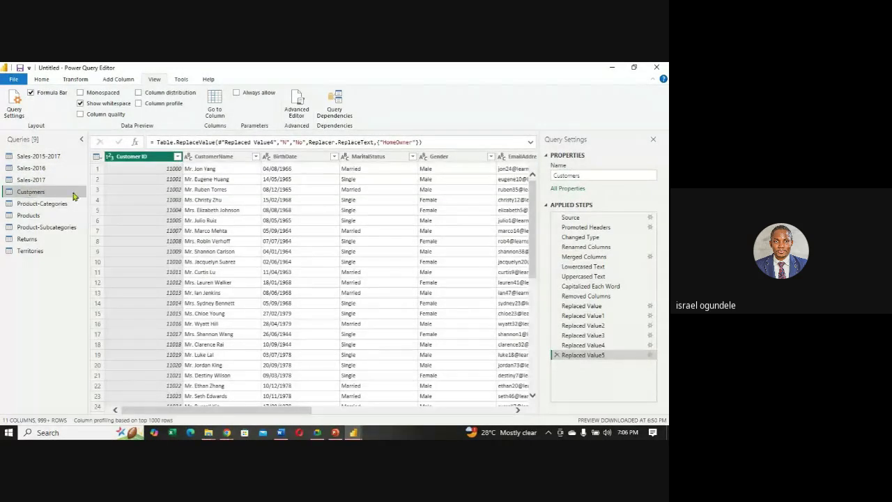
pyautogui.moveTo(277, 413); pyautogui.dragTo(264, 399)
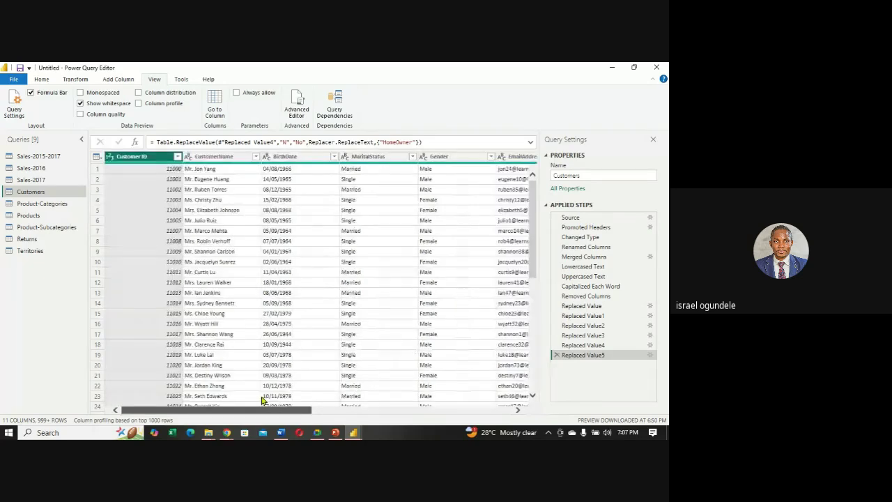
pyautogui.click(58, 204)
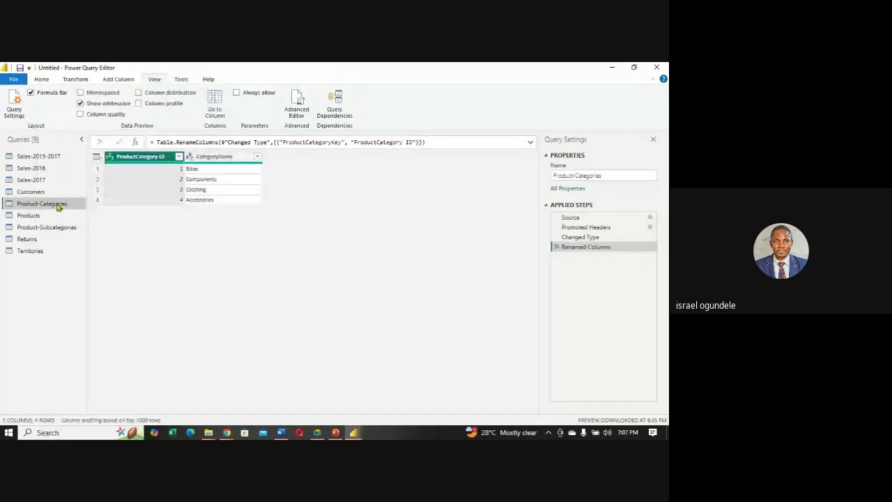
# - Review the columns of the Products query through to ProductCost and ProductPrice
pyautogui.click(32, 216)
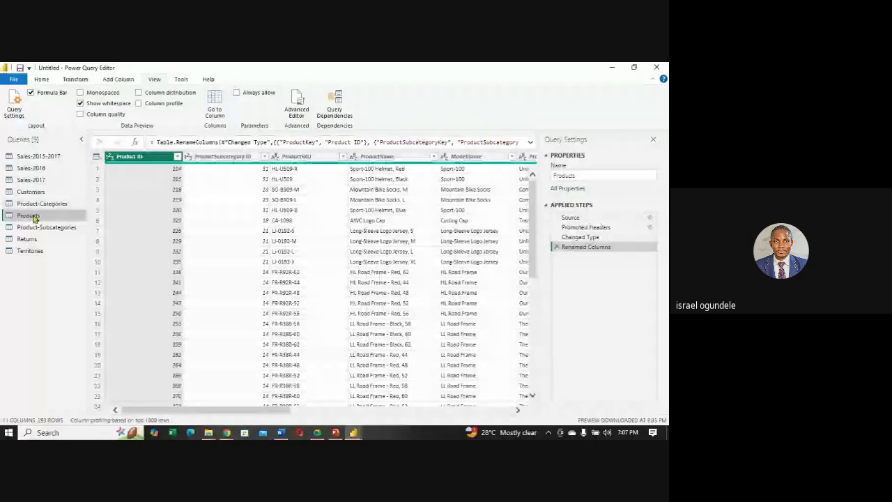
pyautogui.moveTo(275, 413); pyautogui.dragTo(513, 416)
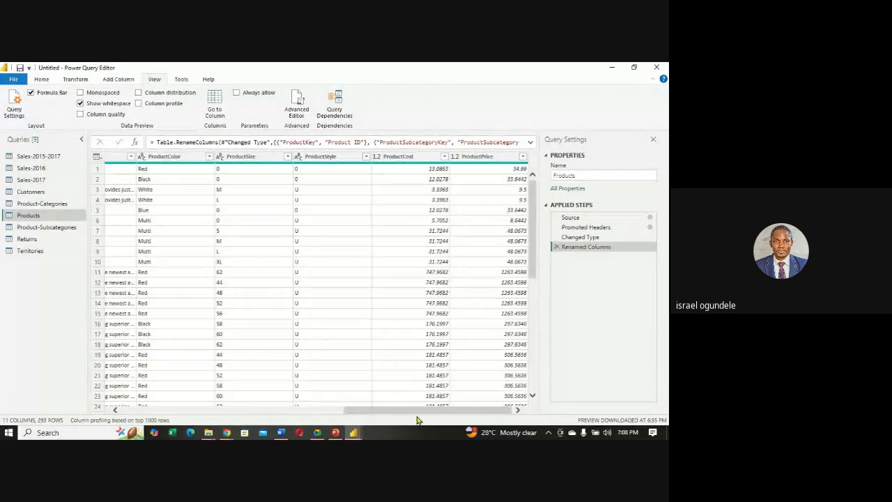
pyautogui.moveTo(418, 413); pyautogui.dragTo(462, 392)
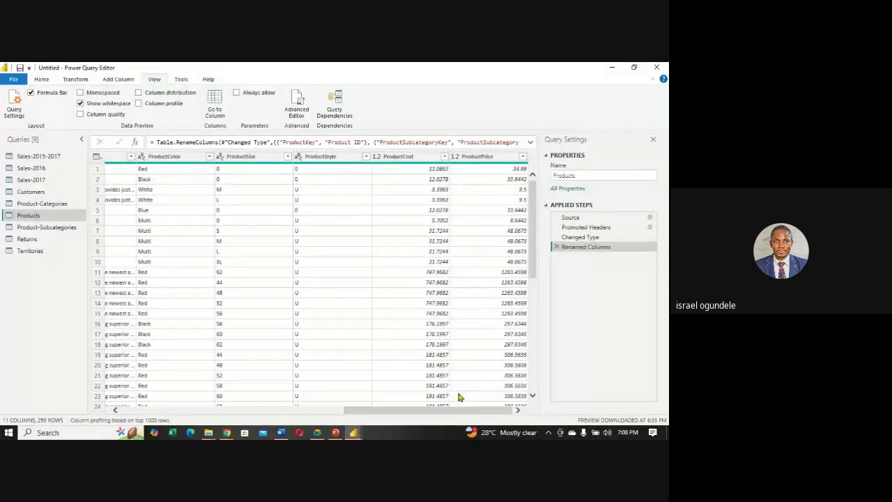
# - Check the complete list of distinct OrderQuantity values in the Sales-2015-2017 query without applying a filter
pyautogui.click(40, 157)
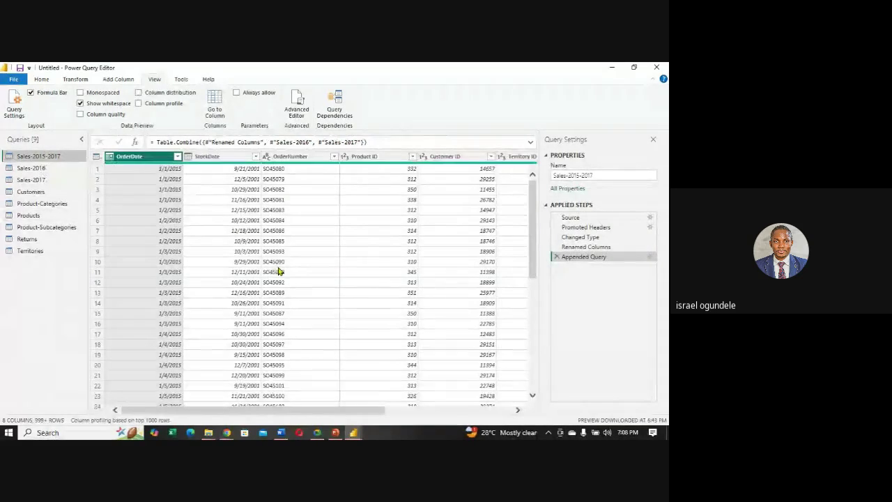
pyautogui.moveTo(342, 411); pyautogui.dragTo(493, 416)
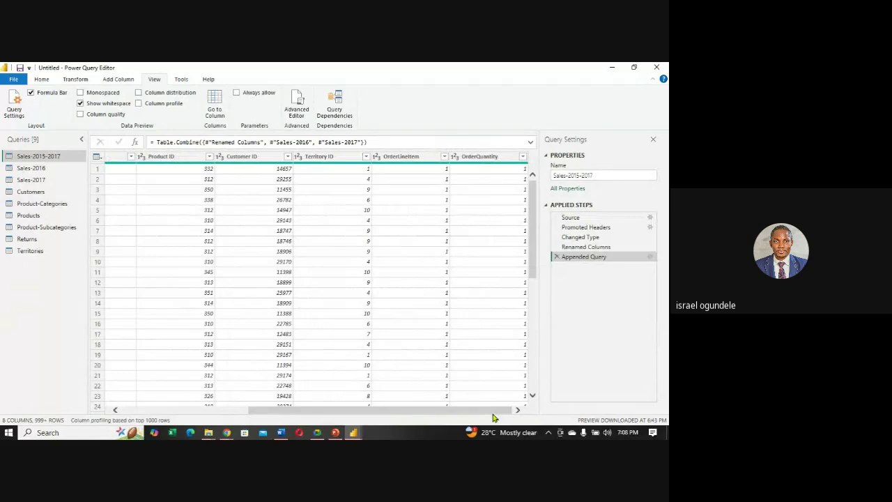
pyautogui.click(522, 156)
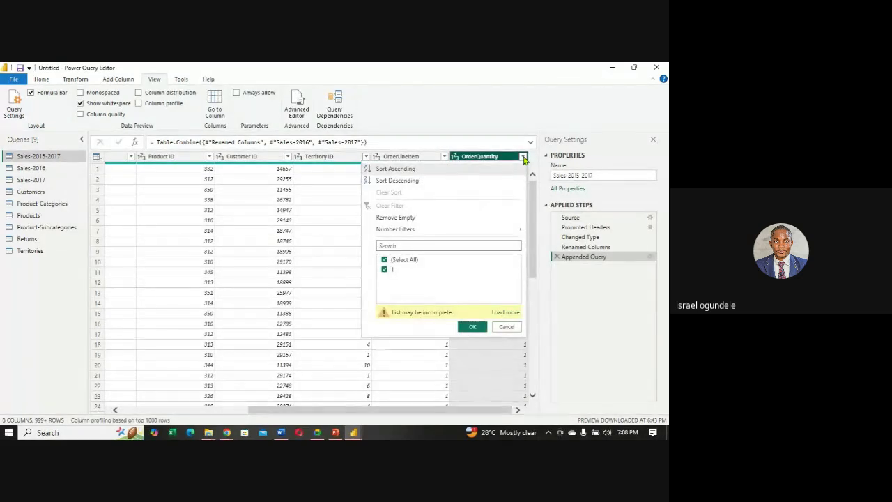
pyautogui.click(499, 313)
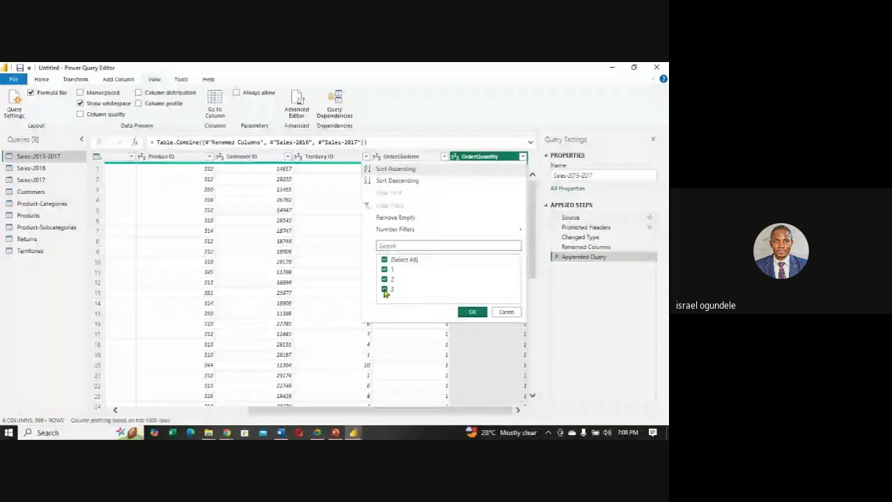
pyautogui.click(506, 313)
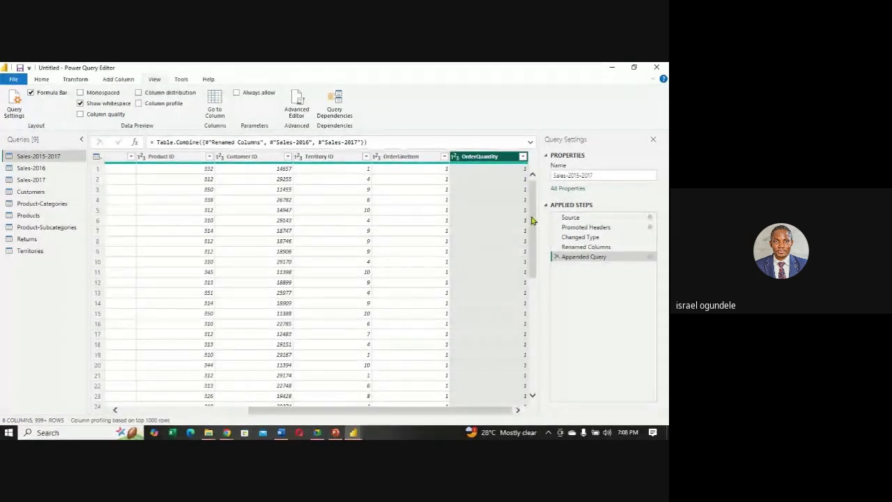
pyautogui.moveTo(533, 221); pyautogui.dragTo(534, 313)
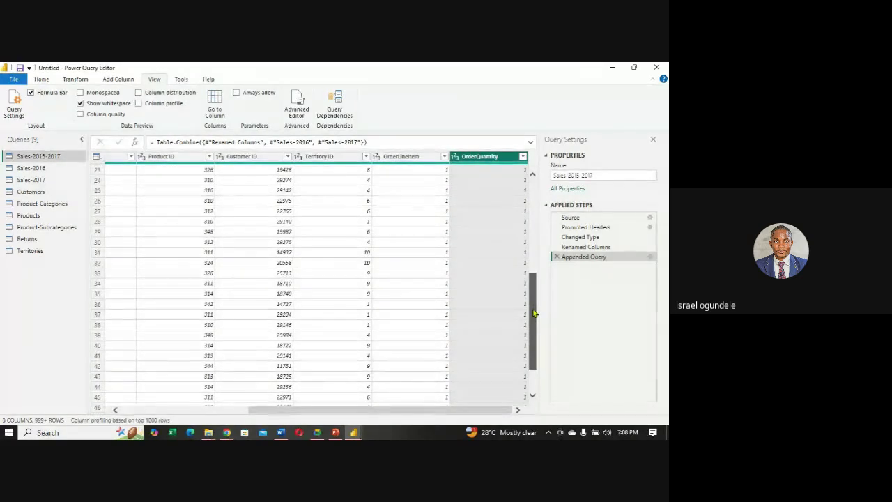
pyautogui.scroll(8, 534, 313)
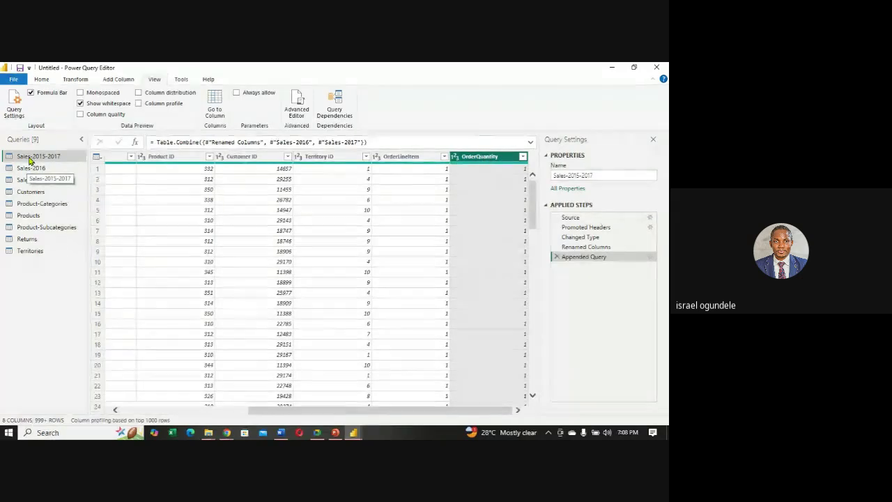
# - Compare the ProductCost and ProductPrice columns in the Products query with the OrderQuantity column in the Sales-2015-2017 query
pyautogui.click(26, 216)
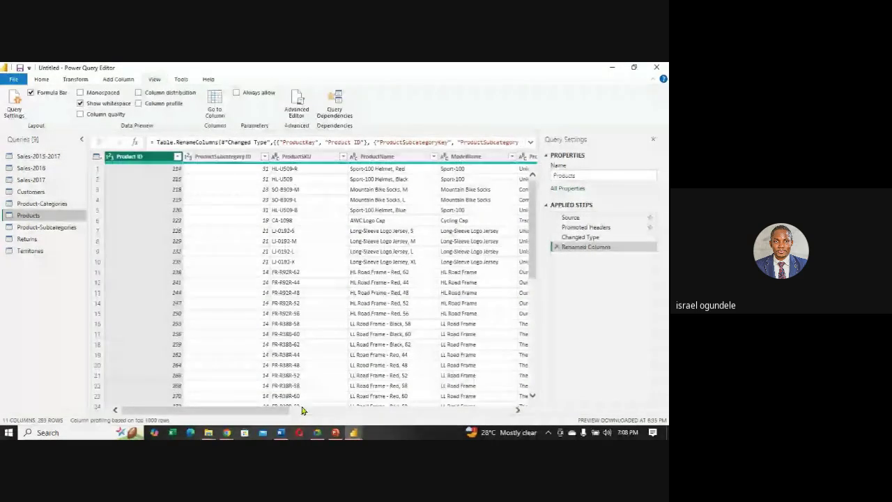
pyautogui.moveTo(269, 410); pyautogui.dragTo(491, 400)
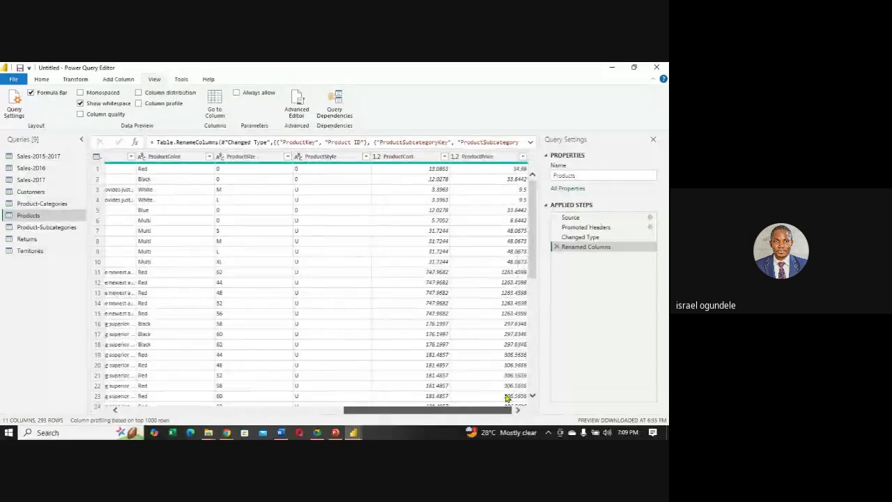
pyautogui.click(478, 159)
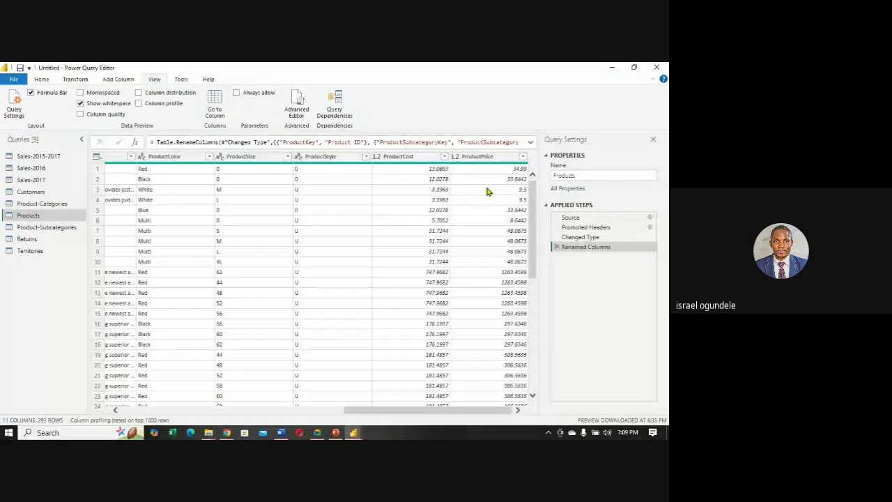
pyautogui.click(44, 158)
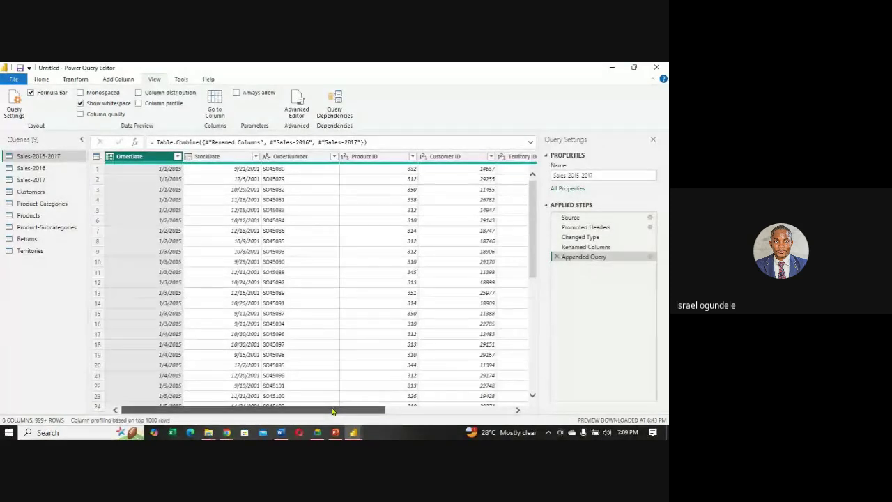
pyautogui.moveTo(332, 411); pyautogui.dragTo(480, 402)
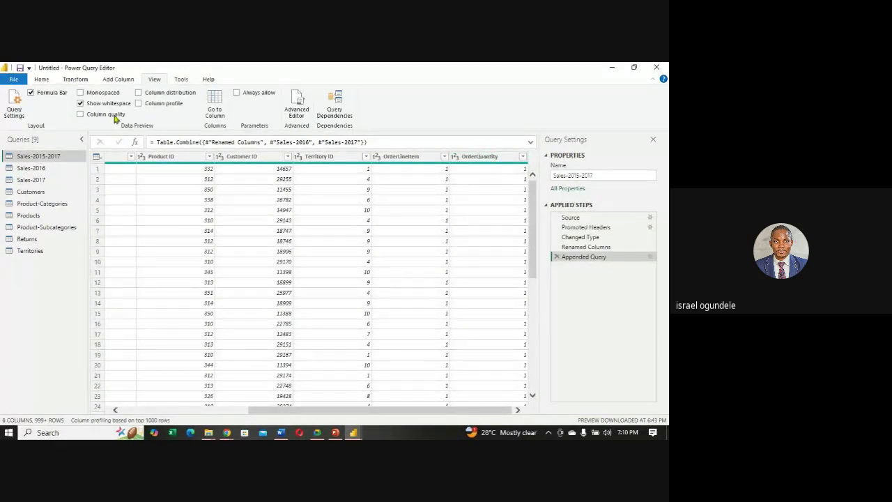
# - Merge the Products query into Sales-2015-2017, matching on Product ID in both tables with a Left Outer join
pyautogui.click(40, 81)
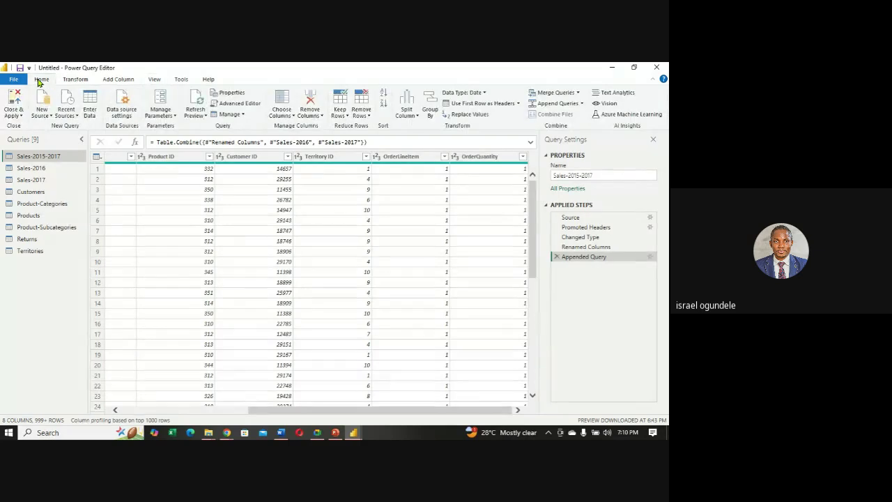
pyautogui.click(578, 94)
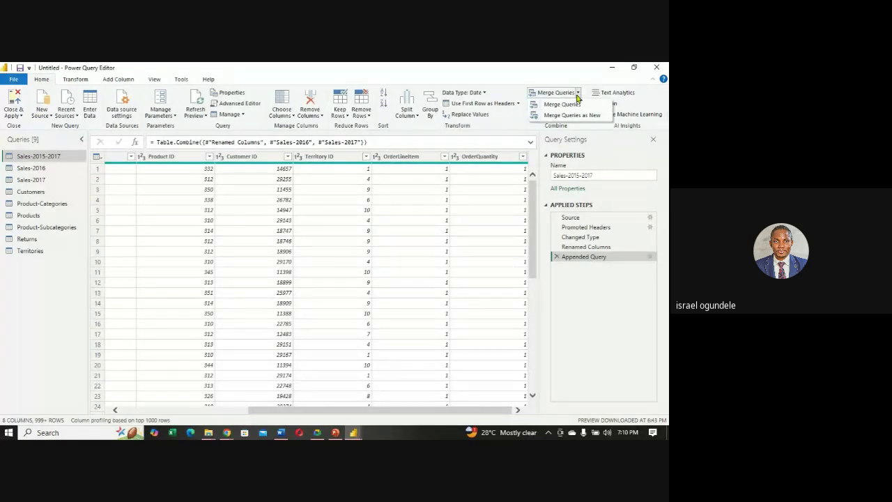
pyautogui.click(571, 106)
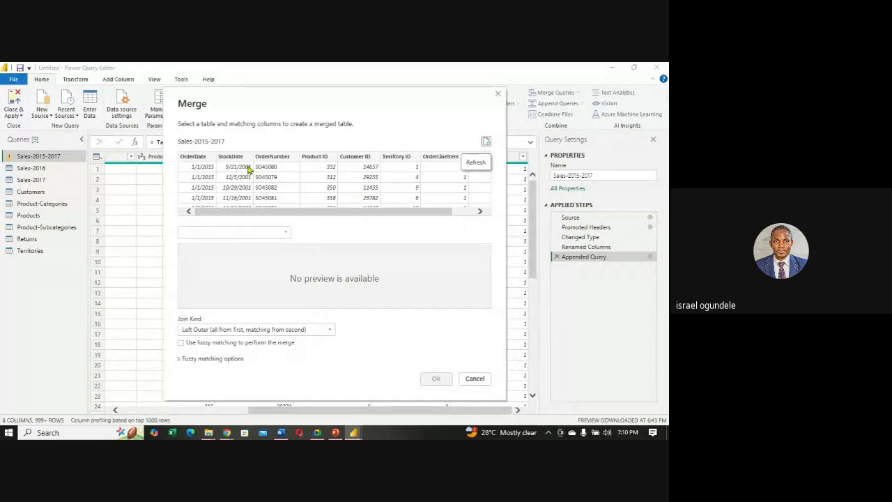
pyautogui.click(287, 232)
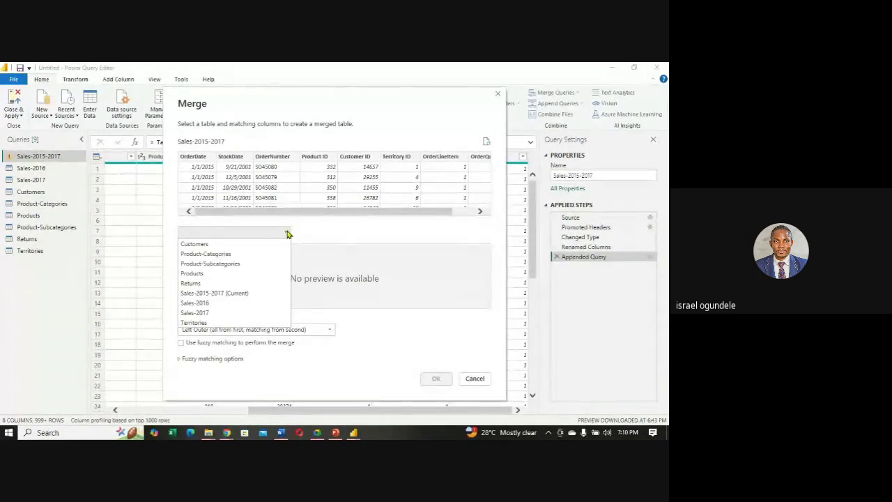
pyautogui.click(226, 275)
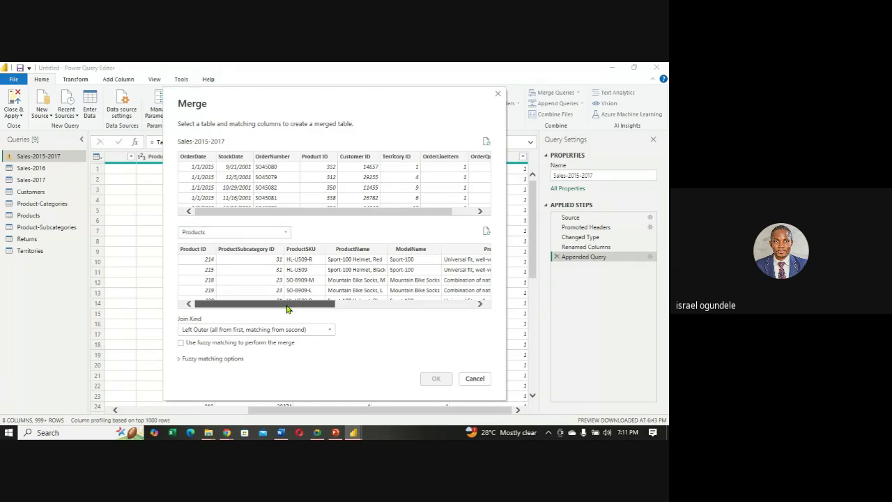
pyautogui.moveTo(286, 306); pyautogui.dragTo(234, 292)
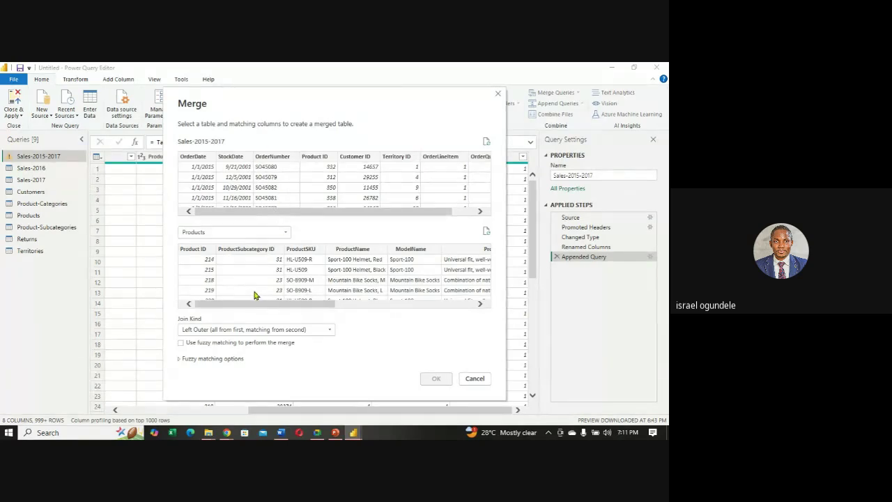
pyautogui.click(193, 251)
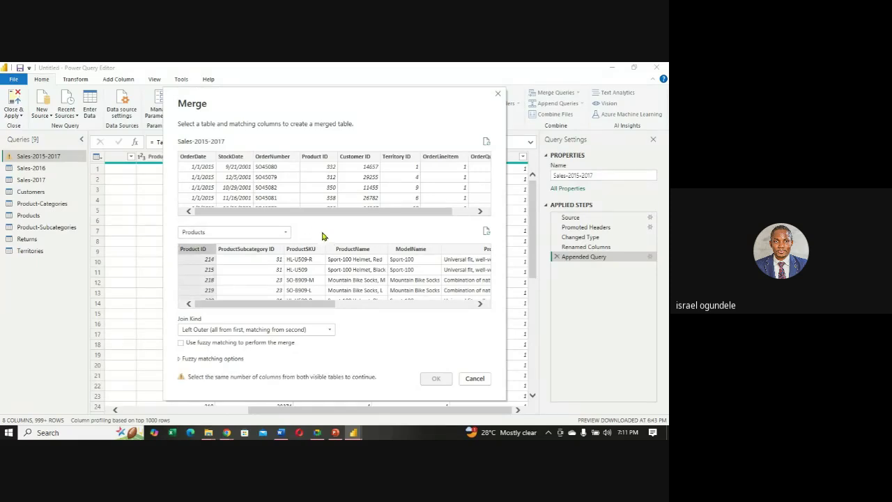
pyautogui.click(314, 157)
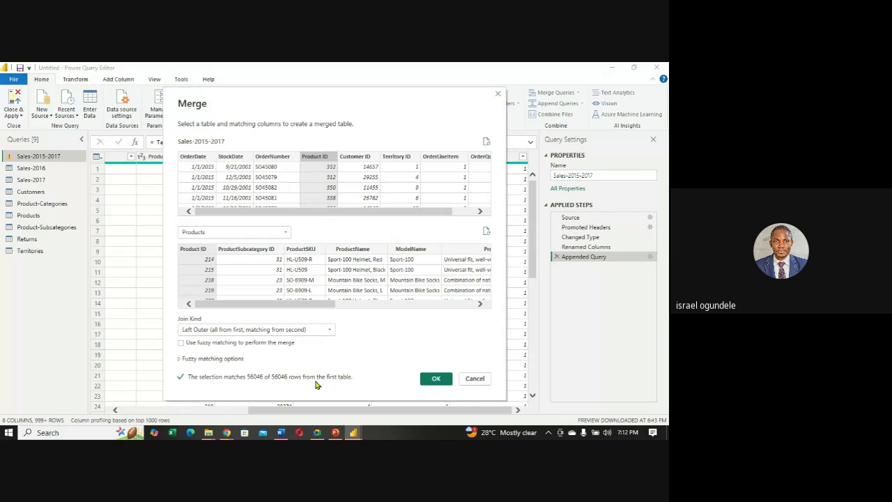
pyautogui.click(330, 332)
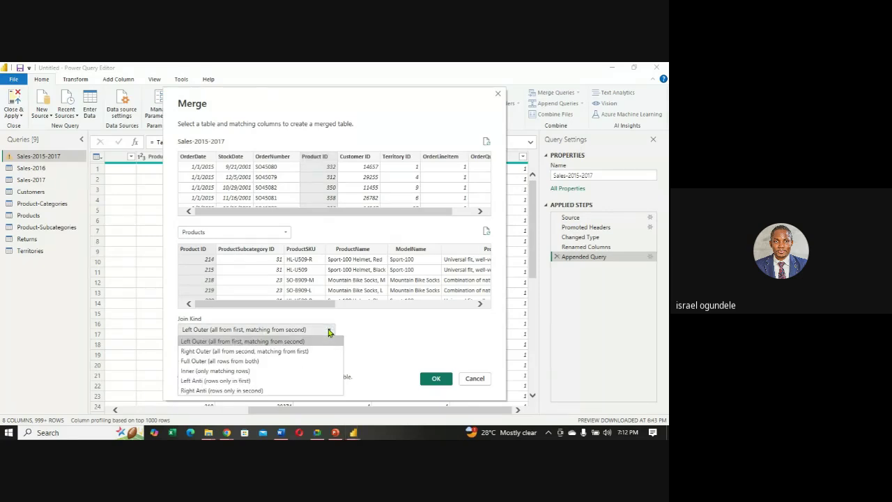
pyautogui.click(330, 332)
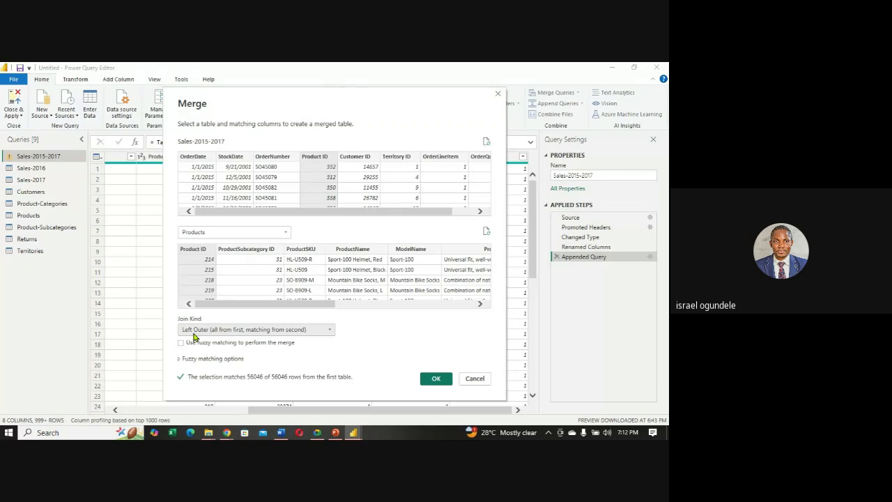
pyautogui.click(436, 378)
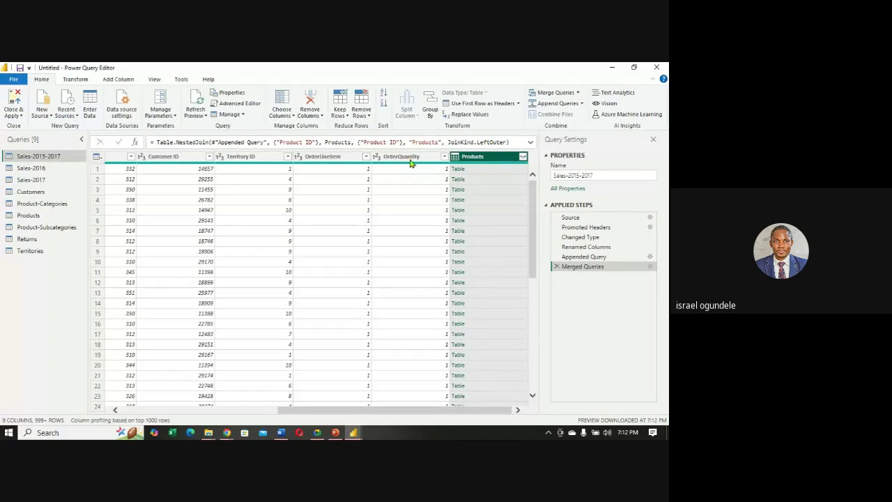
# - Expand the merged Products column to only ProductCost and ProductPrice, using the original column name as prefix
pyautogui.click(521, 158)
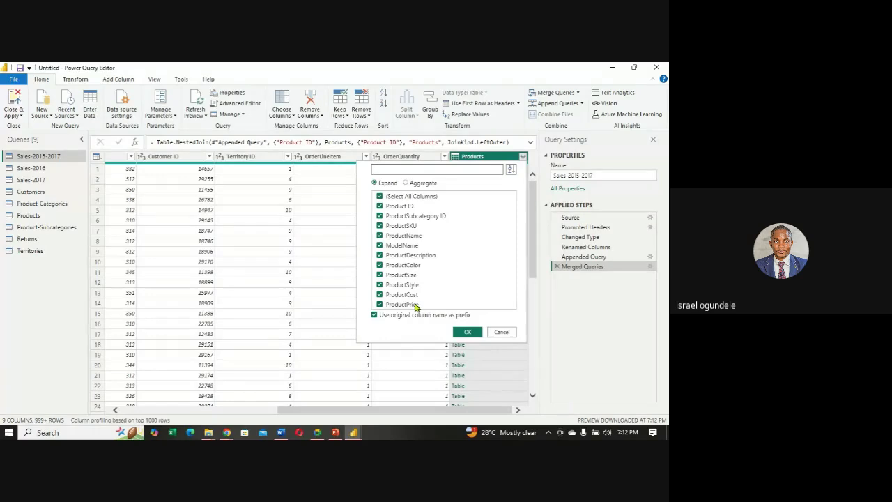
pyautogui.click(380, 197)
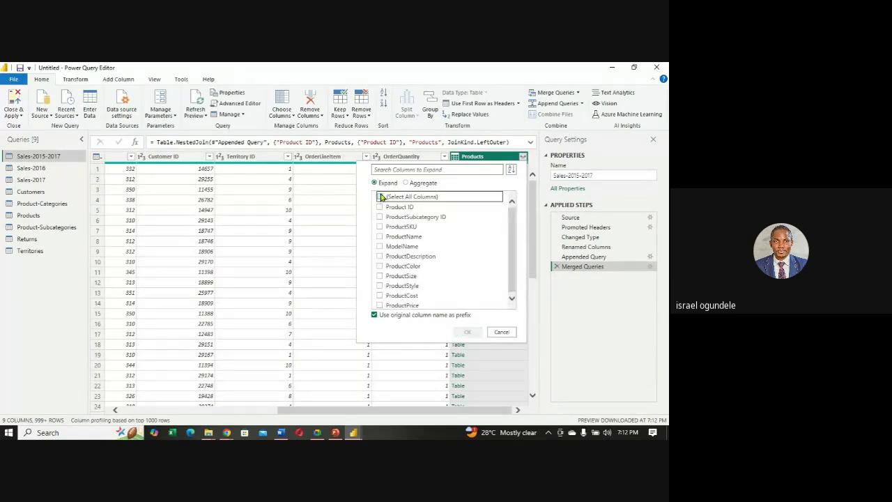
pyautogui.click(380, 306)
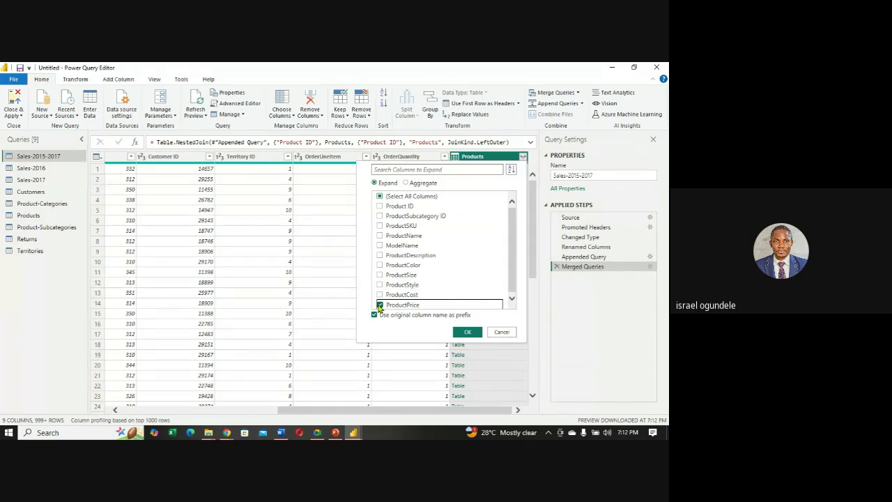
pyautogui.click(380, 296)
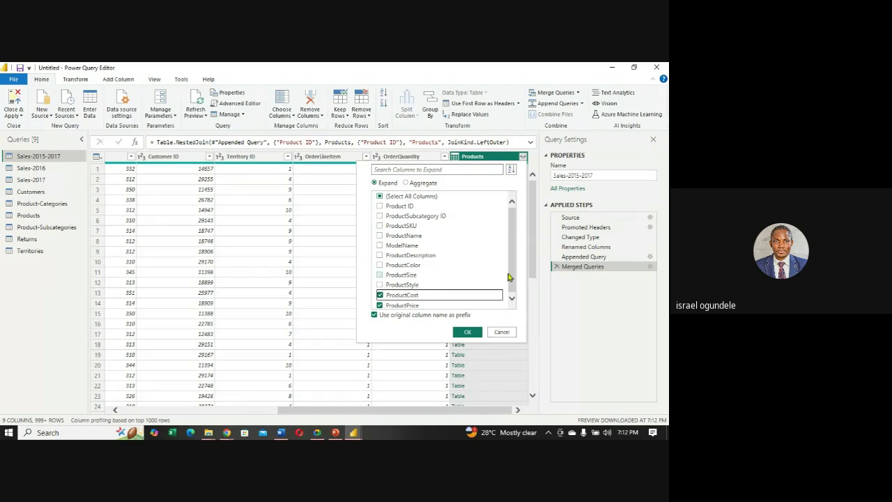
pyautogui.click(468, 331)
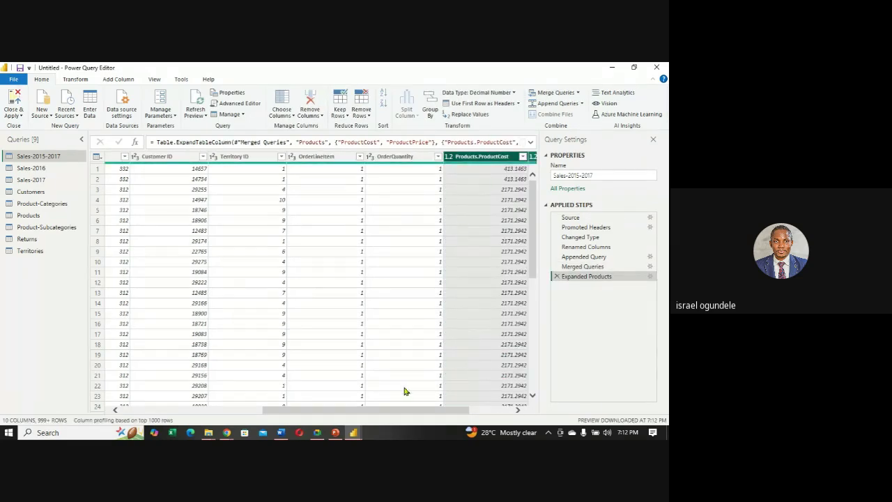
# - Rename the Products.ProductCost column as ProductCost
pyautogui.moveTo(423, 412); pyautogui.dragTo(478, 412)
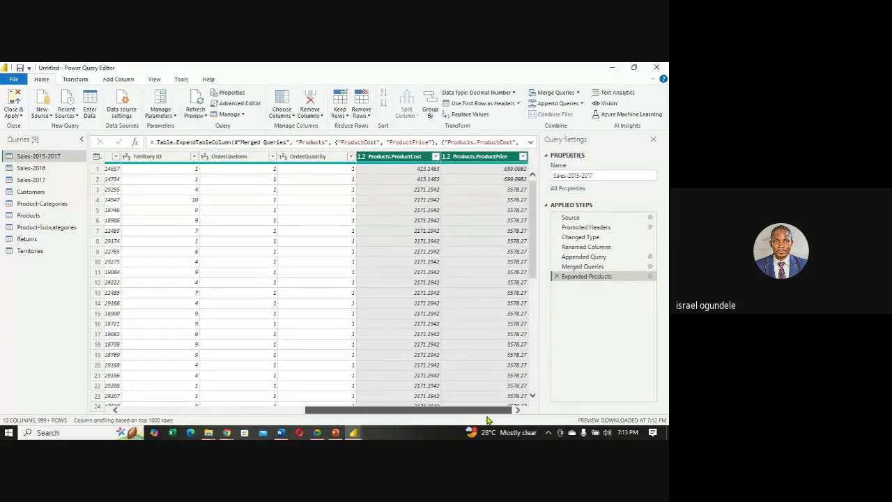
pyautogui.doubleClick(393, 157)
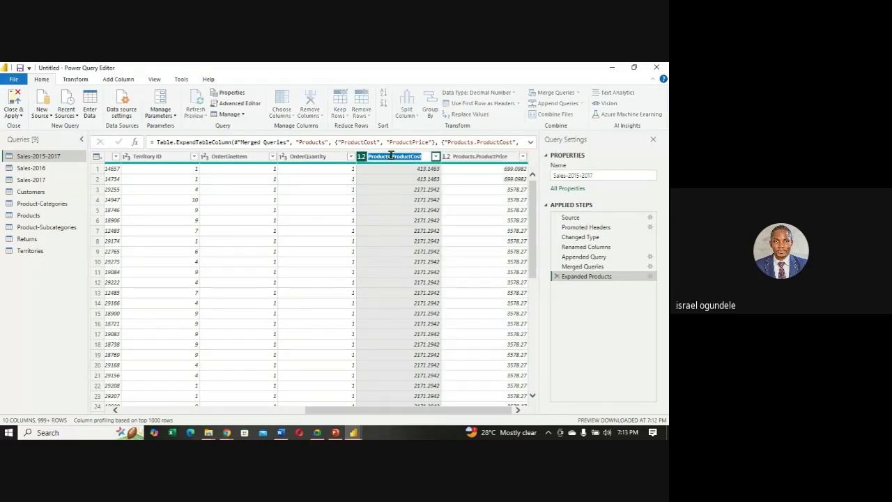
pyautogui.click(391, 156)
pyautogui.press('BackSpace')
pyautogui.press('BackSpace')
pyautogui.press('BackSpace')
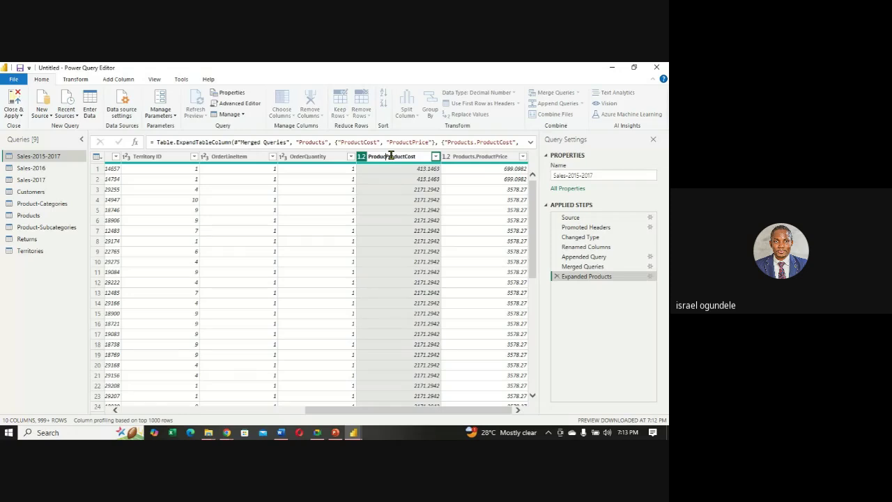
pyautogui.press('BackSpace')
pyautogui.press('BackSpace')
pyautogui.press('BackSpace')
pyautogui.press('BackSpace')
pyautogui.press('BackSpace')
pyautogui.press('BackSpace')
pyautogui.press('Return')
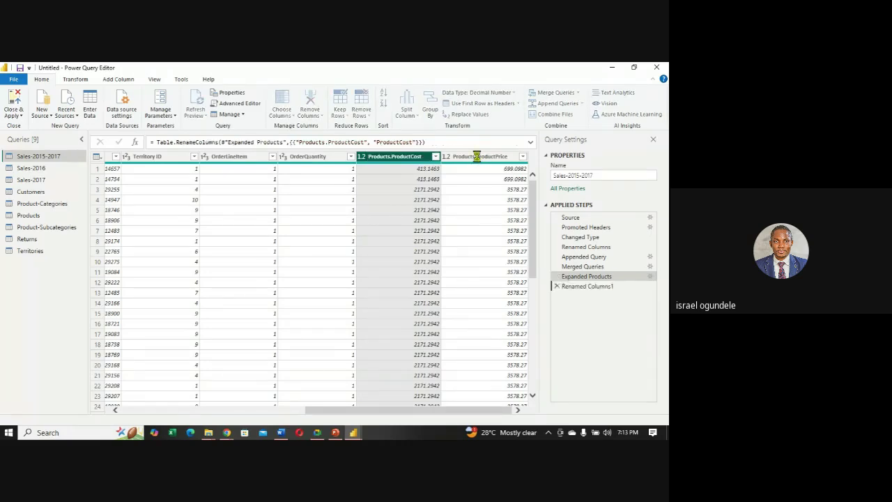
# - Rename the Products.ProductPrice column as ProductPrice
pyautogui.click(485, 159)
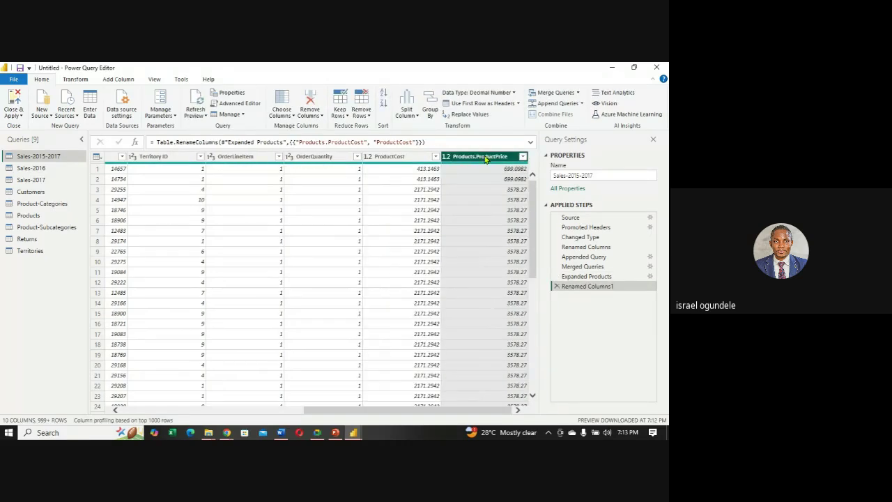
pyautogui.doubleClick(478, 156)
pyautogui.click(477, 156)
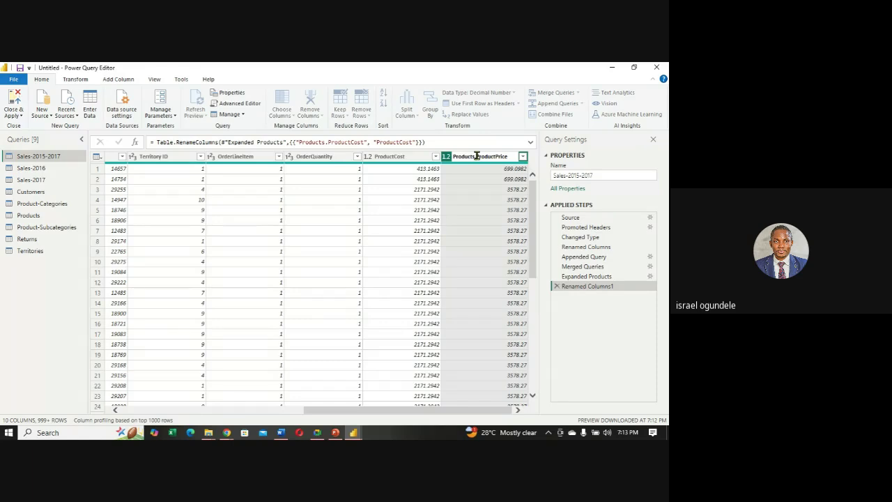
pyautogui.press('BackSpace')
pyautogui.press('BackSpace')
pyautogui.press('BackSpace')
pyautogui.press('BackSpace')
pyautogui.press('BackSpace')
pyautogui.press('BackSpace')
pyautogui.press('BackSpace')
pyautogui.press('BackSpace')
pyautogui.press('BackSpace')
pyautogui.press('Return')
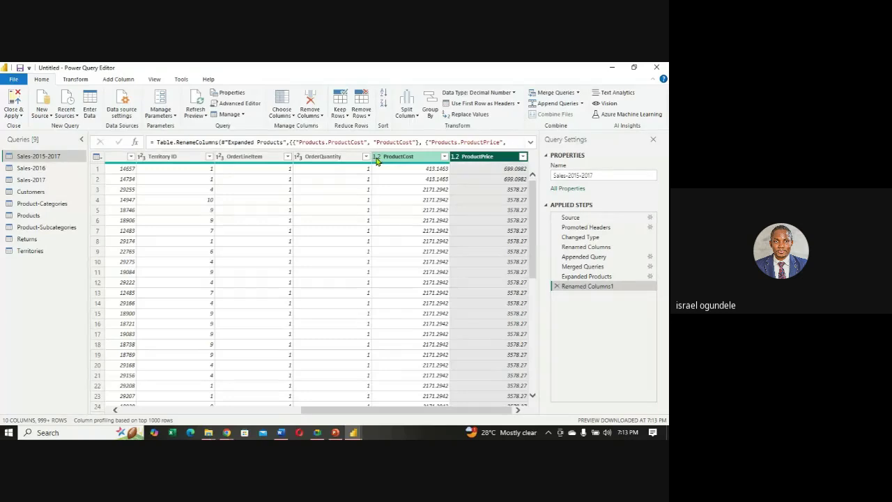
# - Change the data type of the ProductCost and ProductPrice columns to Fixed decimal number
pyautogui.click(376, 159)
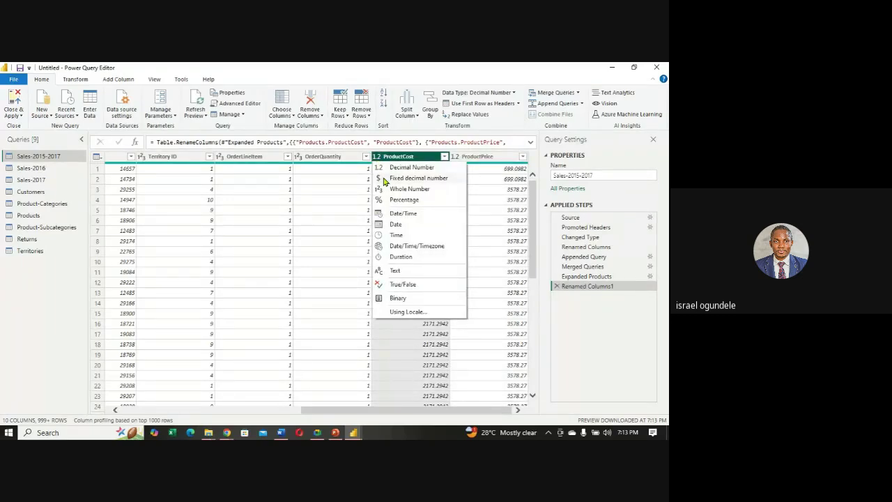
pyautogui.click(384, 178)
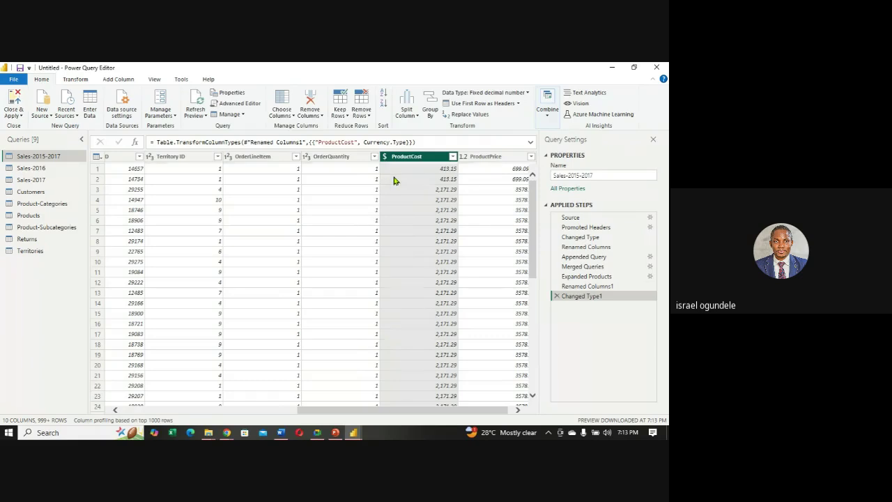
pyautogui.click(466, 158)
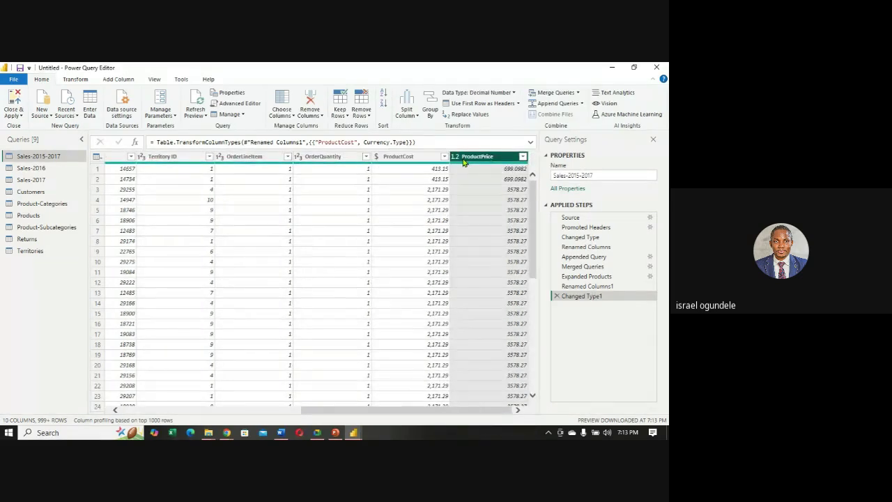
pyautogui.click(456, 158)
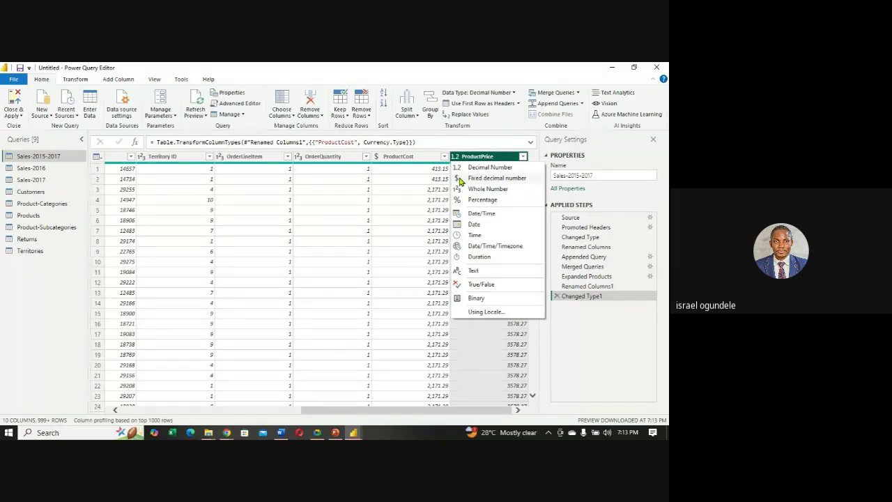
pyautogui.click(460, 181)
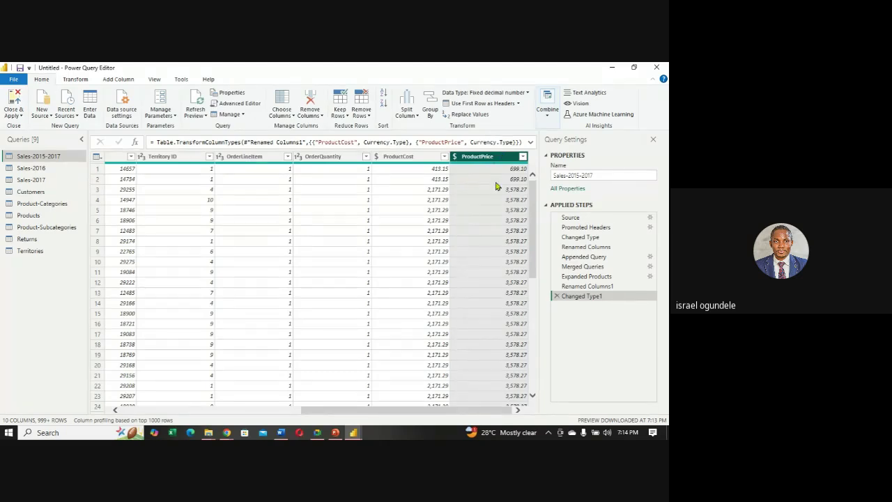
# - Add a new column to Sales-2015-2017 that multiplies OrderQuantity by ProductPrice
pyautogui.click(321, 157)
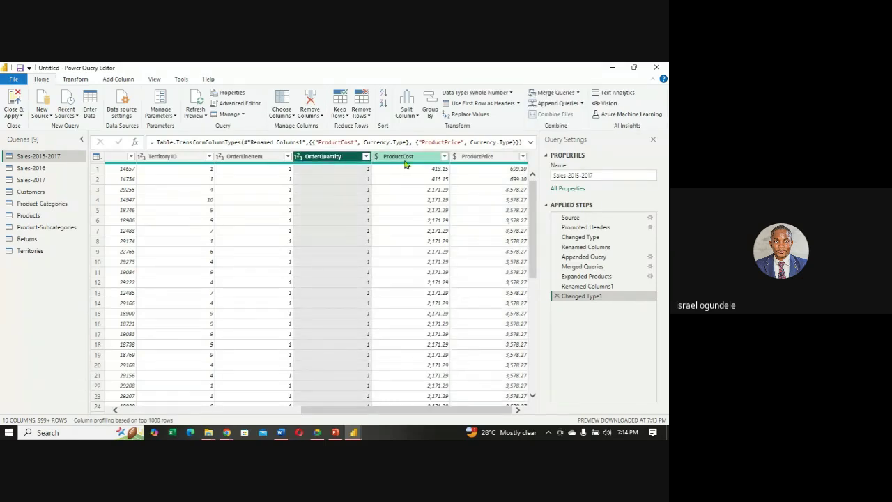
pyautogui.keyDown('ctrl'); pyautogui.click(491, 160); pyautogui.keyUp('ctrl')
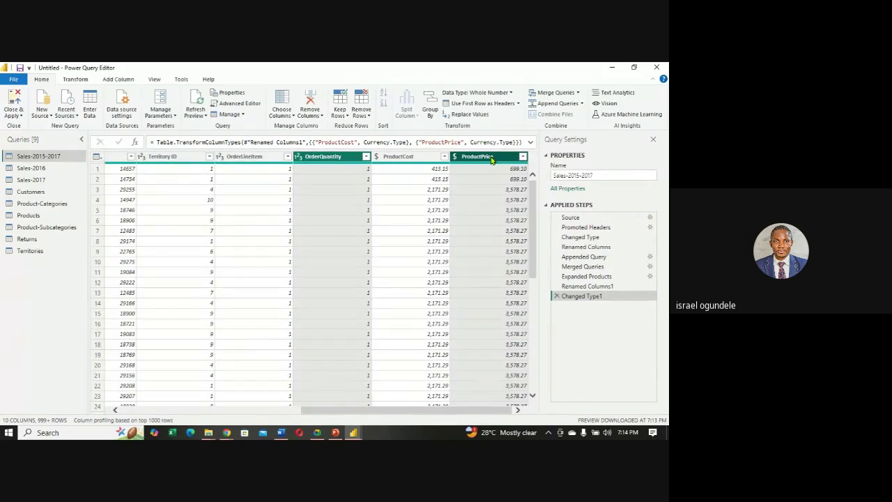
pyautogui.click(119, 79)
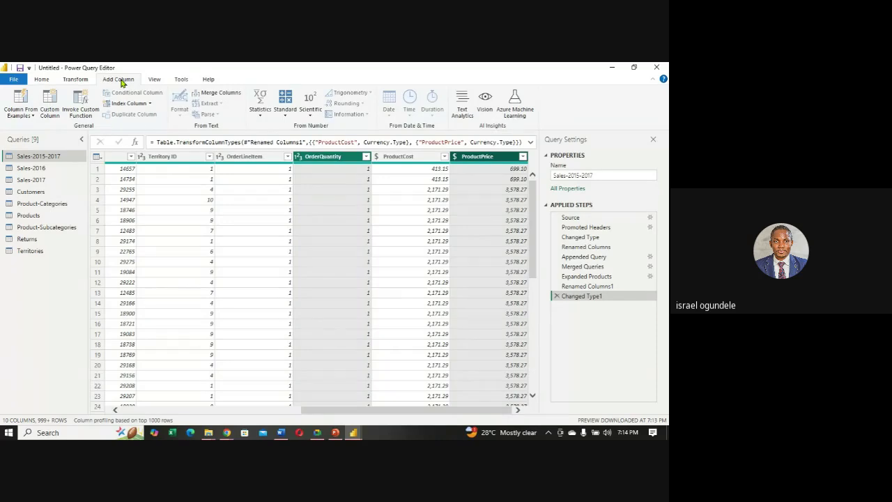
pyautogui.click(285, 119)
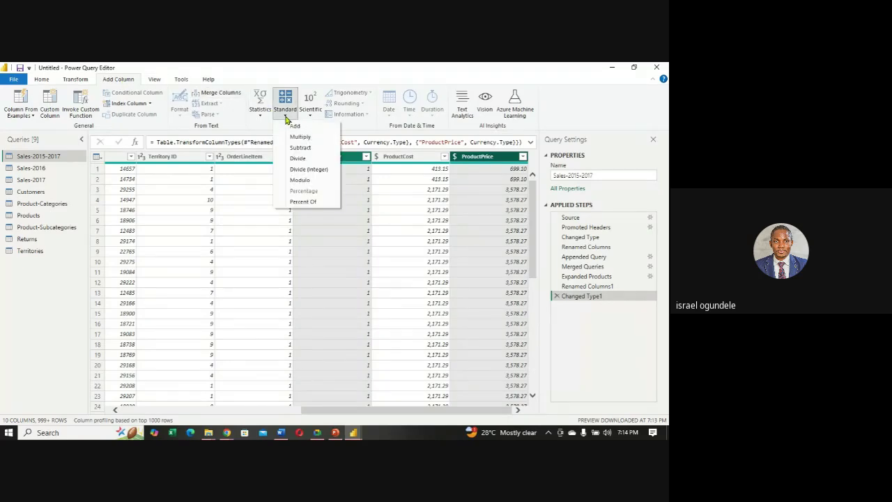
pyautogui.click(300, 137)
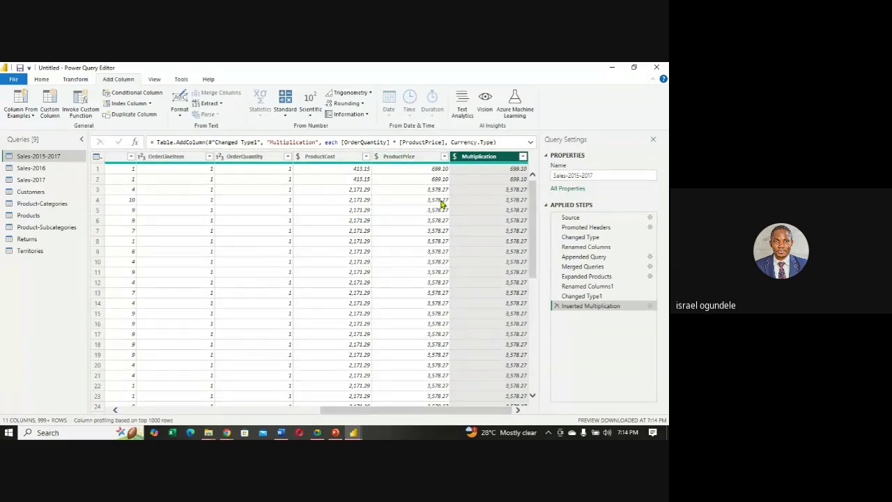
# - Rename the new Multiplication column as Revenue
pyautogui.rightClick(492, 158)
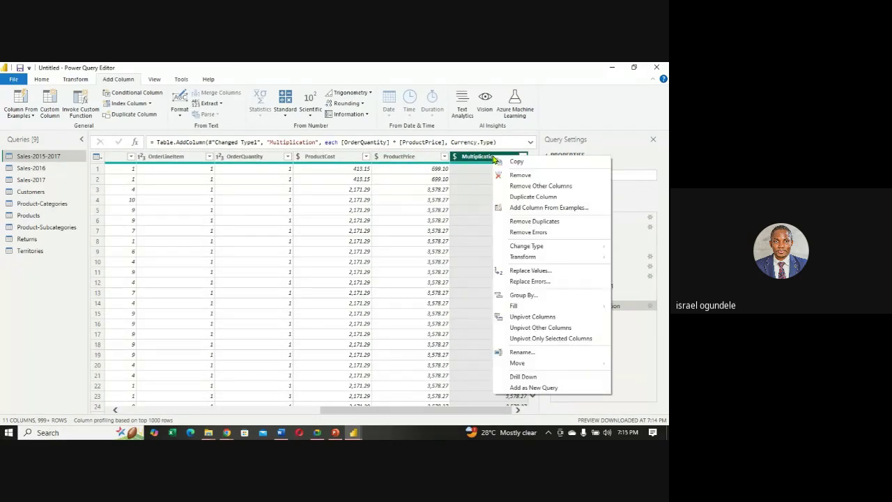
pyautogui.click(517, 353)
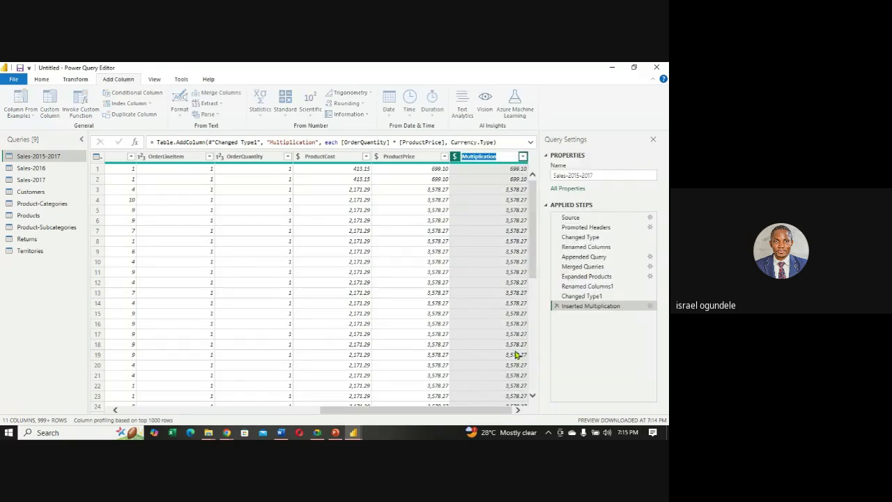
pyautogui.write('Revenue')
pyautogui.press('Return')
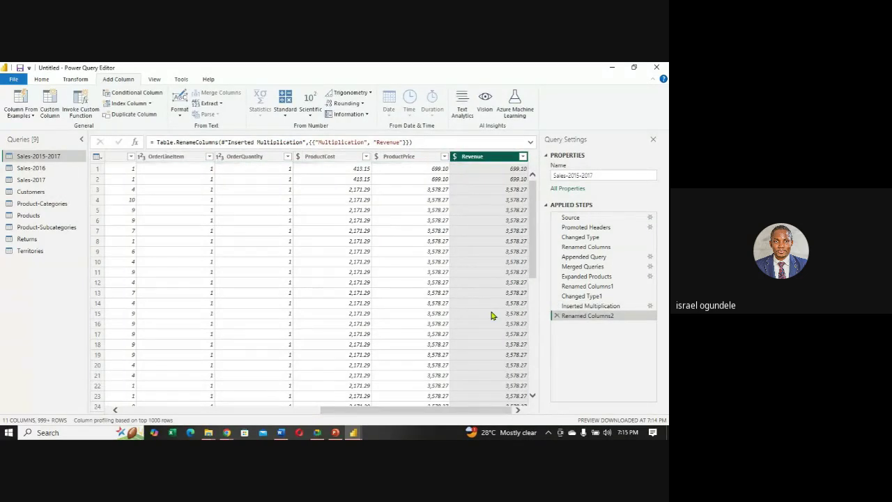
# - Check the Revenue values with OrderQuantity 1 filtered out, and delete the Filtered Rows step again
pyautogui.keyDown('ctrl'); pyautogui.click(415, 157); pyautogui.keyUp('ctrl')
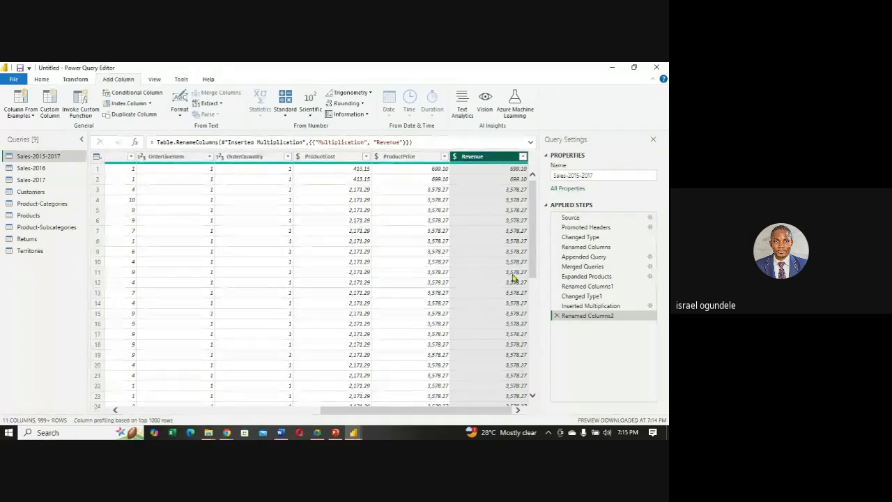
pyautogui.click(522, 157)
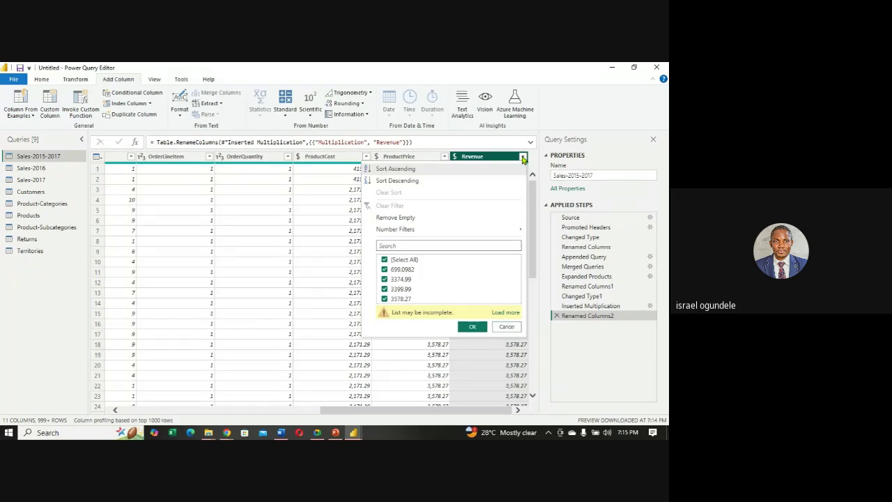
pyautogui.click(523, 157)
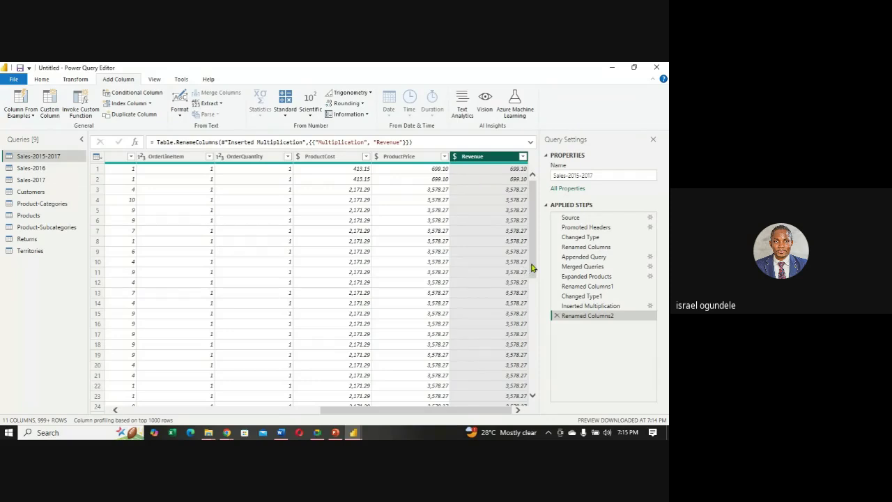
pyautogui.click(288, 157)
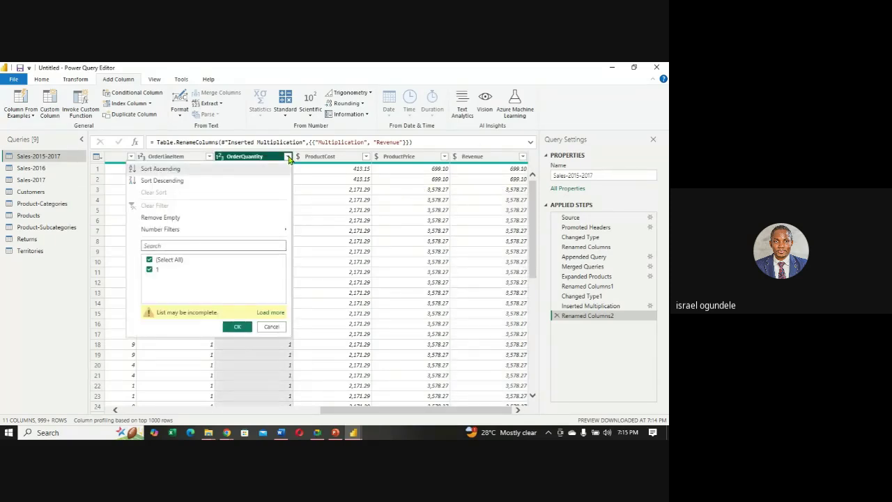
pyautogui.click(266, 314)
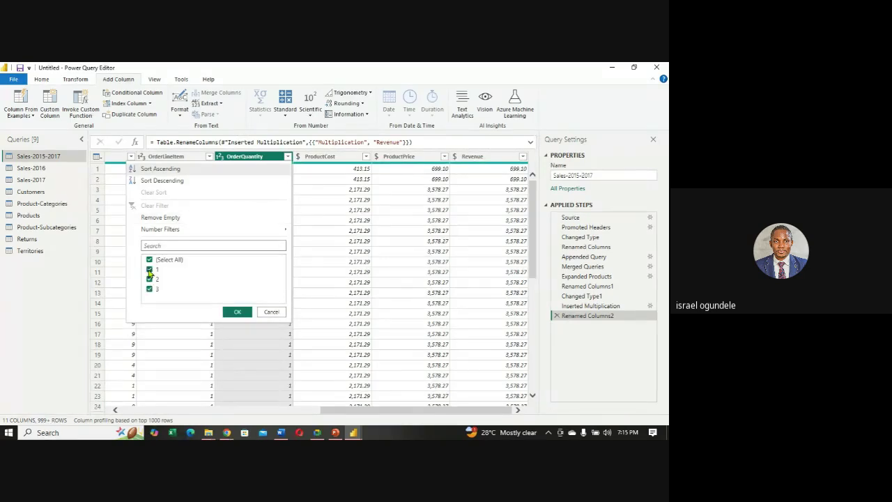
pyautogui.click(150, 270)
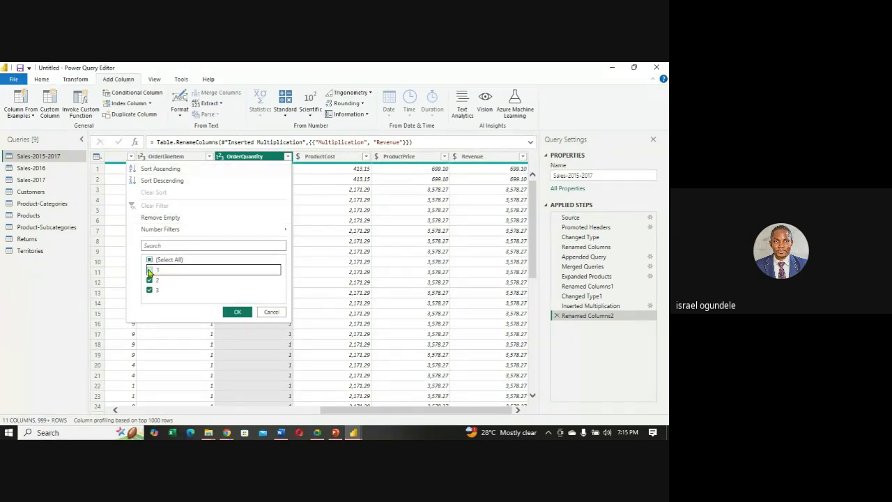
pyautogui.click(237, 313)
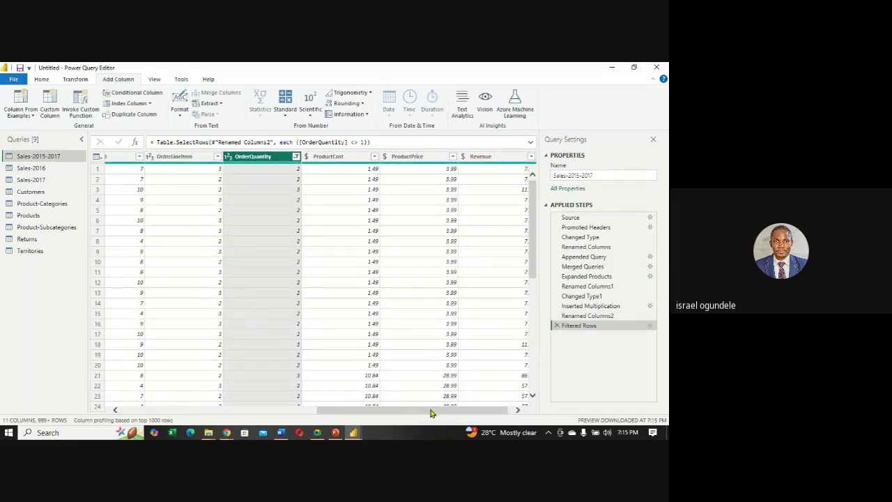
pyautogui.moveTo(432, 411); pyautogui.dragTo(476, 407)
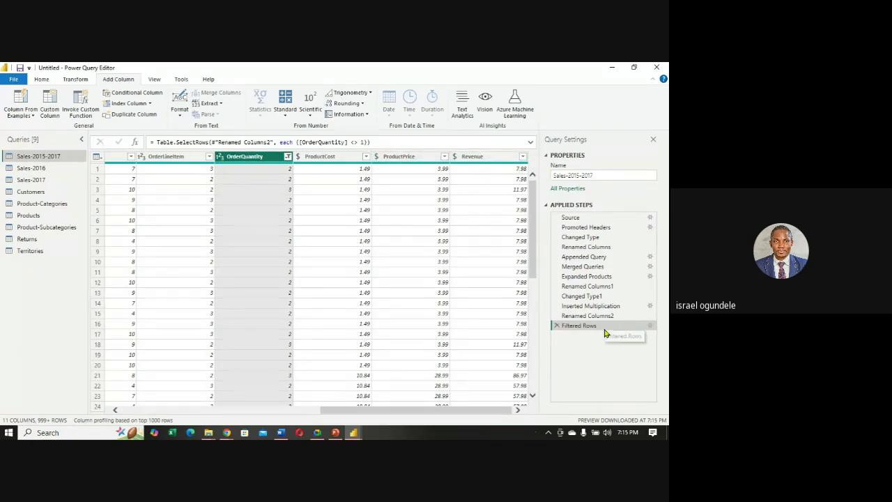
pyautogui.click(556, 327)
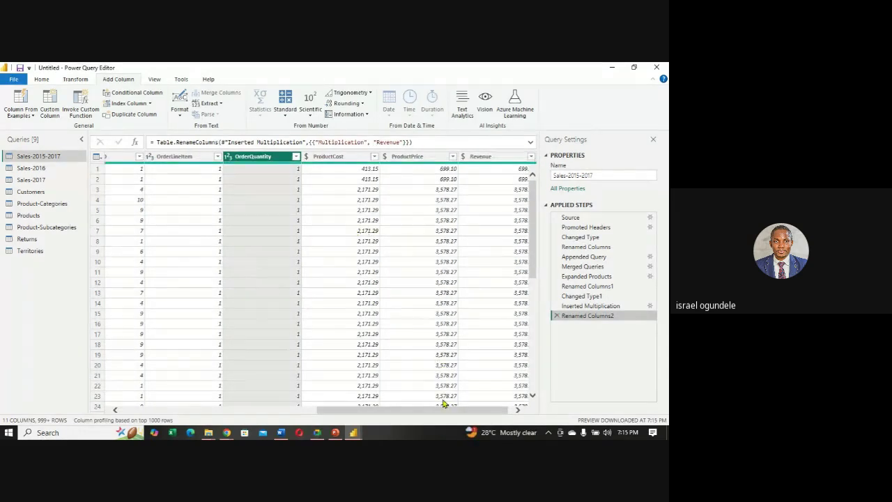
# - Add a second multiplication column calculated from the OrderQuantity and ProductPrice columns
pyautogui.moveTo(443, 410); pyautogui.dragTo(474, 410)
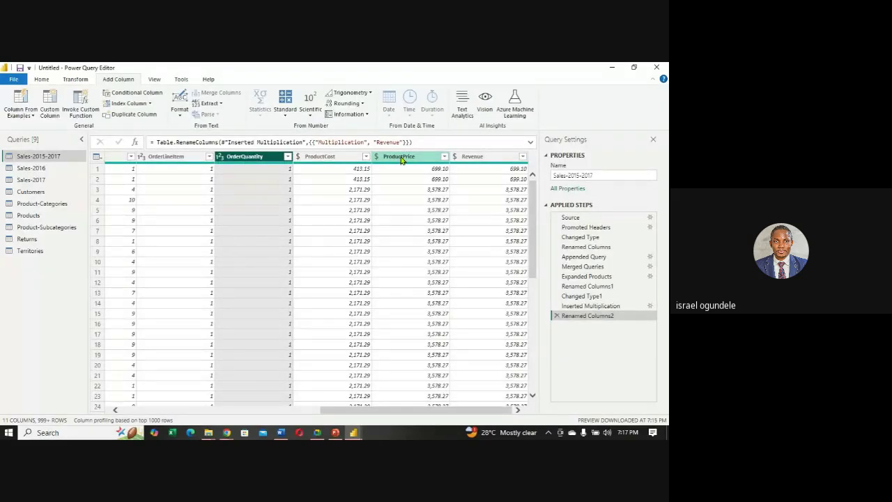
pyautogui.keyDown('ctrl'); pyautogui.click(401, 159); pyautogui.keyUp('ctrl')
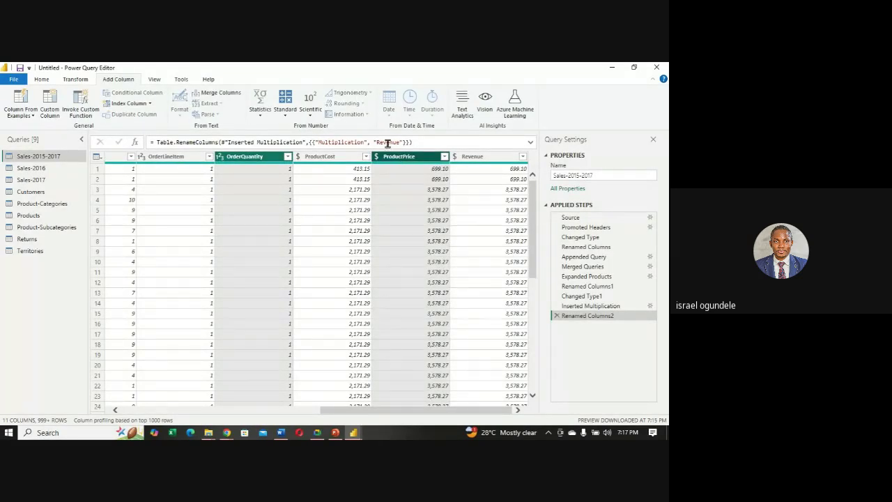
pyautogui.click(283, 117)
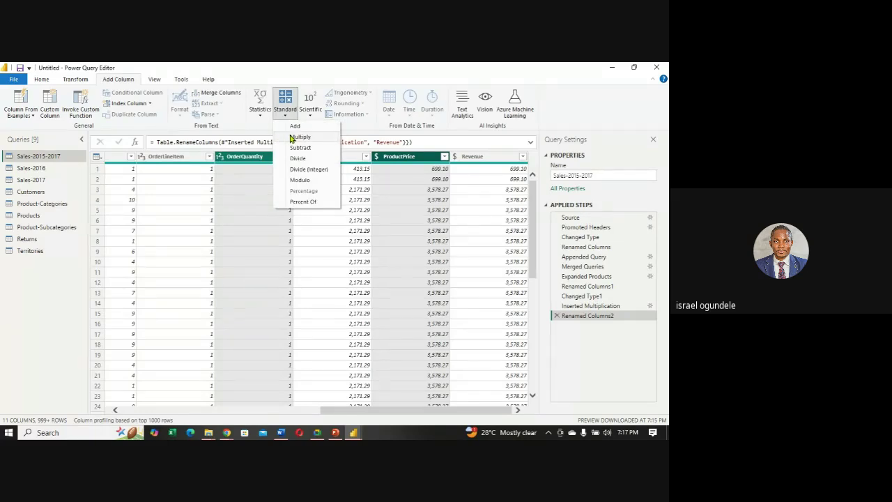
pyautogui.click(293, 137)
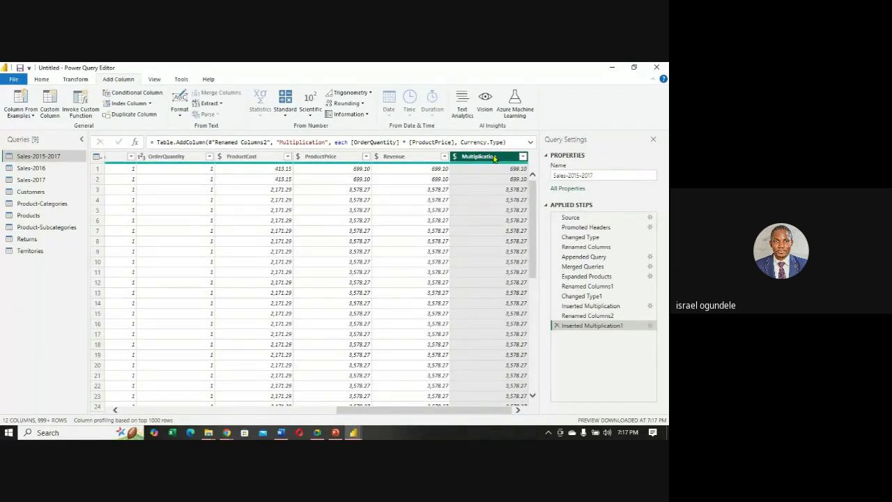
# - Rename the second Multiplication column as Total Cost
pyautogui.doubleClick(493, 156)
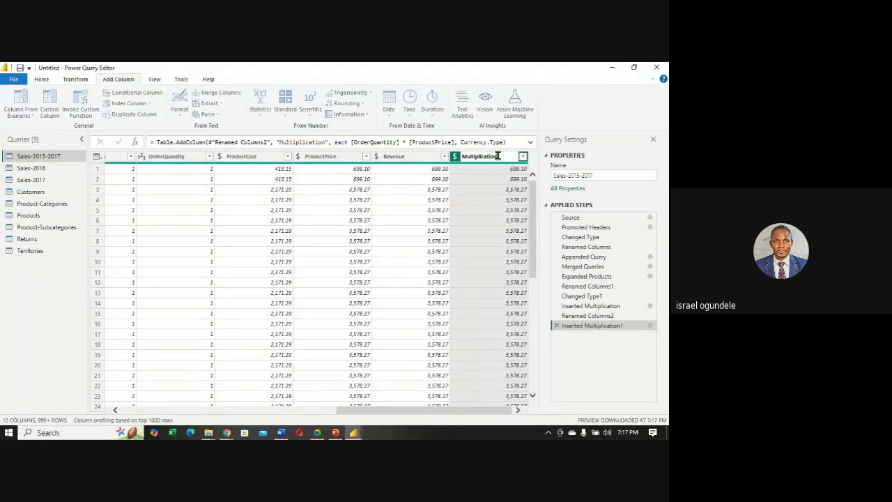
pyautogui.press('BackSpace')
pyautogui.press('BackSpace')
pyautogui.press('BackSpace')
pyautogui.press('BackSpace')
pyautogui.press('BackSpace')
pyautogui.press('BackSpace')
pyautogui.press('BackSpace')
pyautogui.press('BackSpace')
pyautogui.press('BackSpace')
pyautogui.press('BackSpace')
pyautogui.press('BackSpace')
pyautogui.press('BackSpace')
pyautogui.press('BackSpace')
pyautogui.press('BackSpace')
pyautogui.write('Tot')
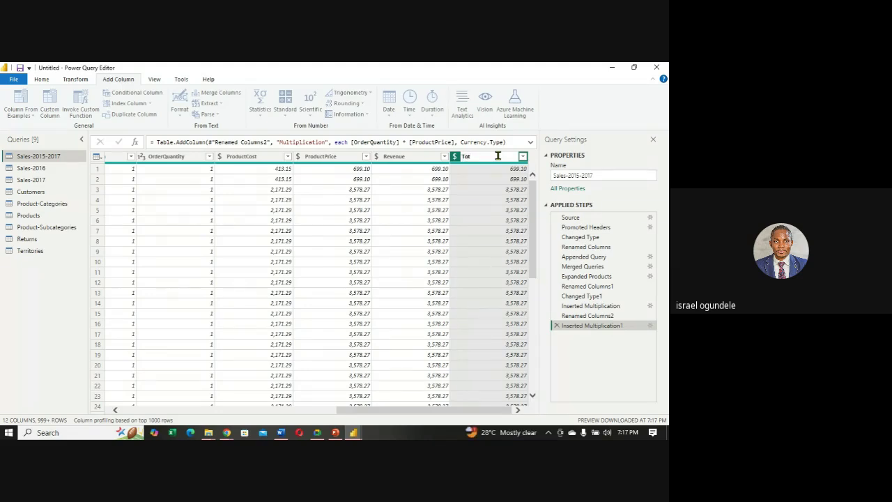
pyautogui.write('al')
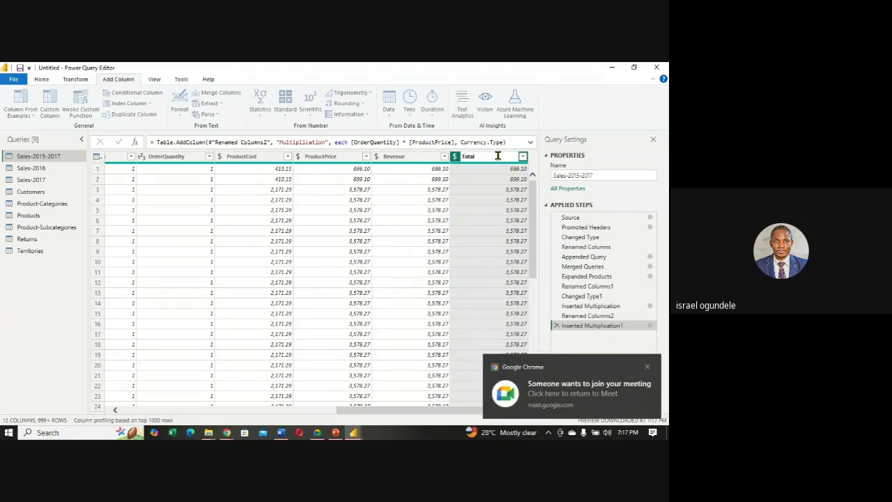
pyautogui.write(' Cost')
# - Switch to the Google Meet window in Chrome and admit the participant waiting to join the call
pyautogui.click(227, 432)
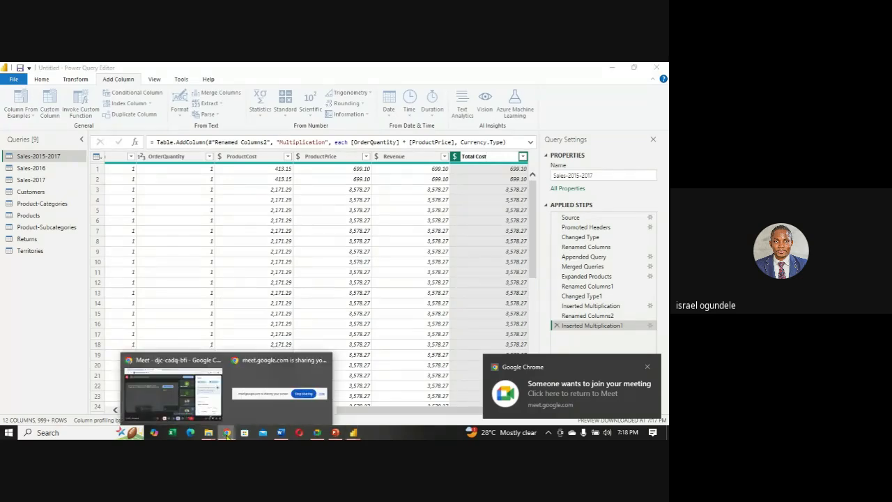
pyautogui.moveTo(226, 432)
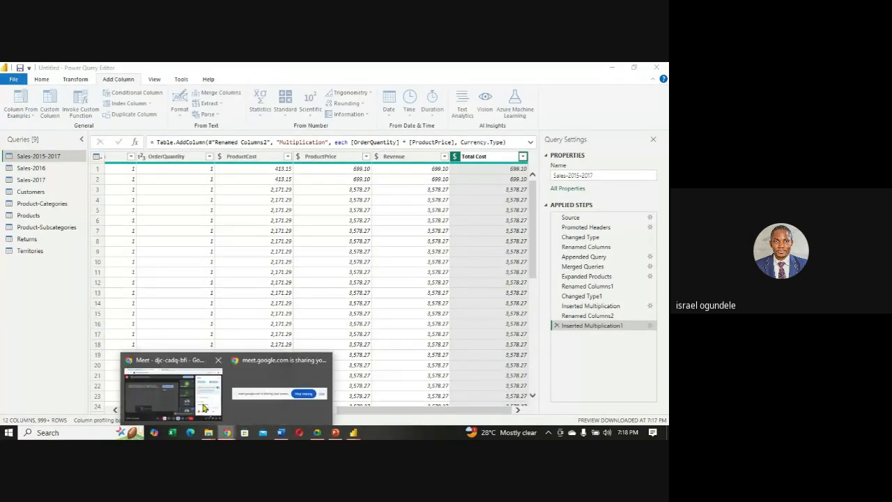
pyautogui.click(204, 408)
pyautogui.click(624, 334)
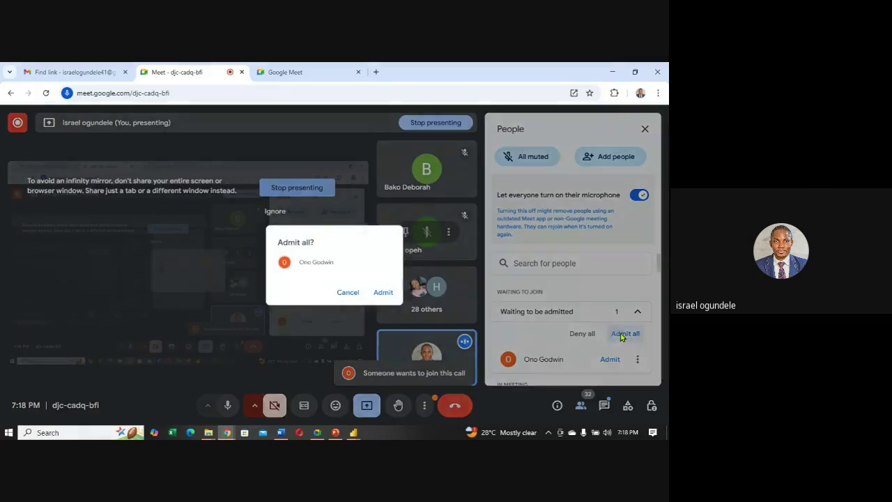
pyautogui.click(381, 292)
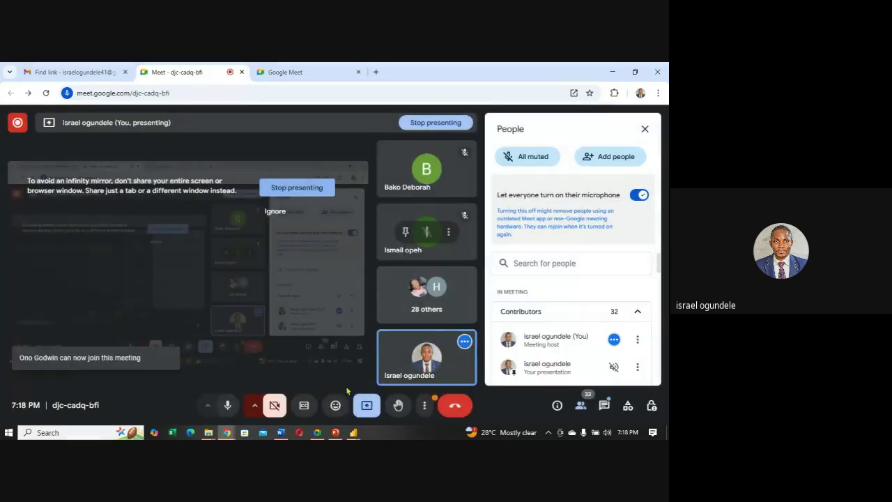
# - Return to the Power Query Editor and finish renaming the second Multiplication column as TotalCost
pyautogui.moveTo(353, 432)
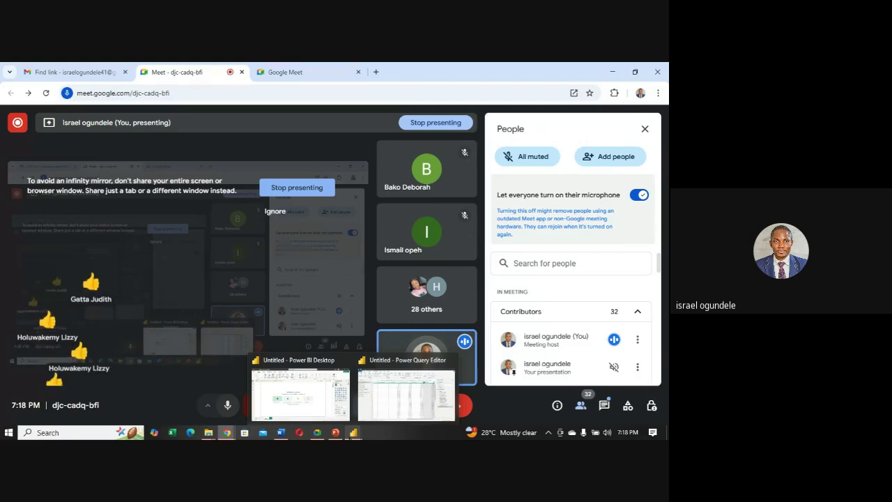
pyautogui.click(380, 389)
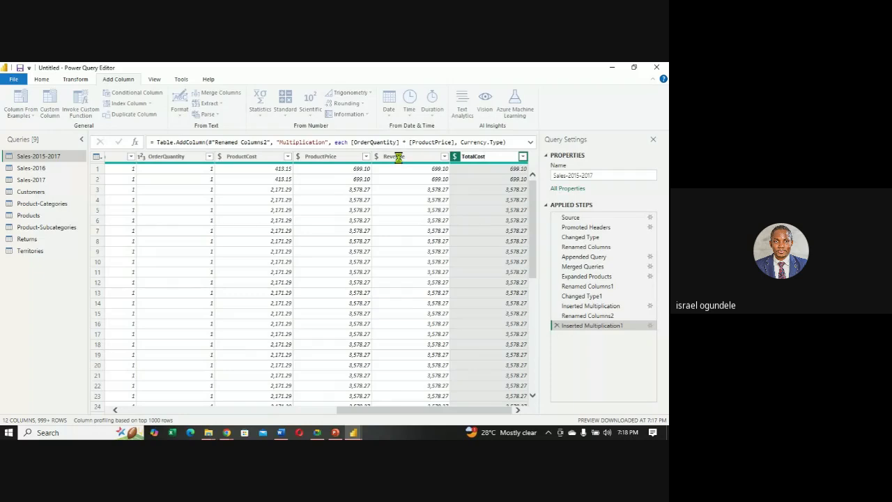
pyautogui.press('Return')
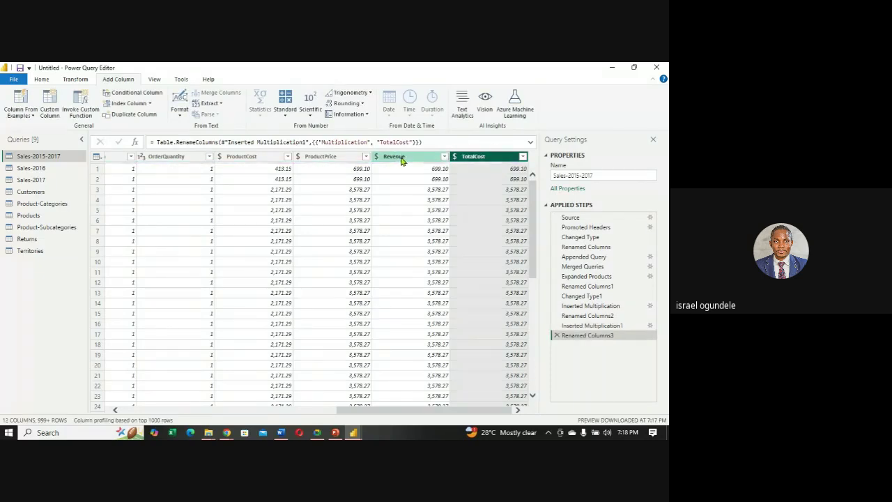
# - Try adding a column that subtracts TotalCost from Revenue, and delete the Inserted Subtraction step again
pyautogui.click(400, 159)
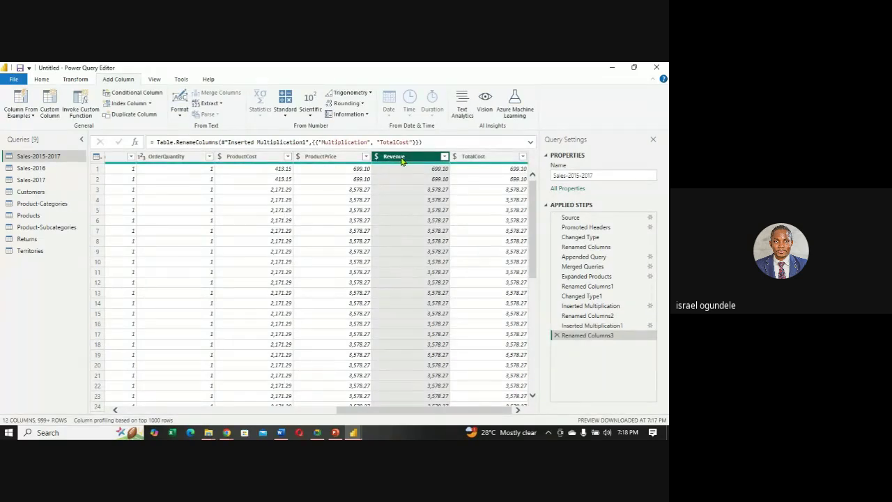
pyautogui.keyDown('ctrl'); pyautogui.click(486, 161); pyautogui.keyUp('ctrl')
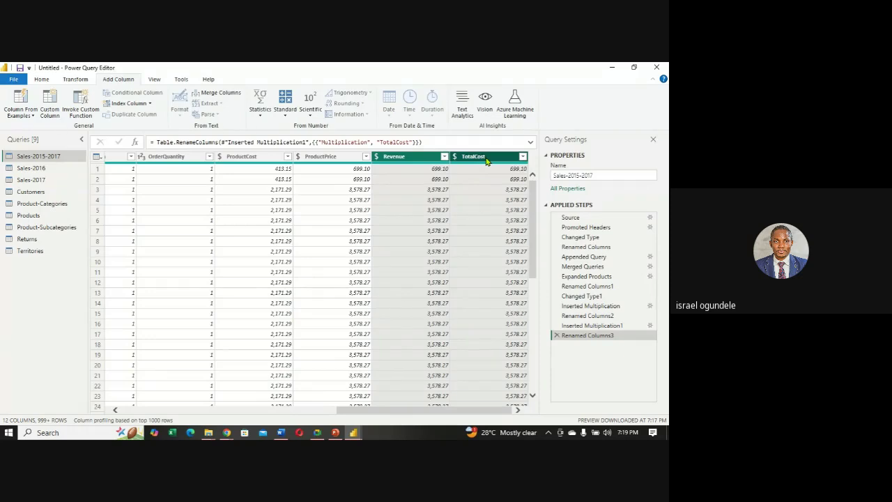
pyautogui.click(405, 158)
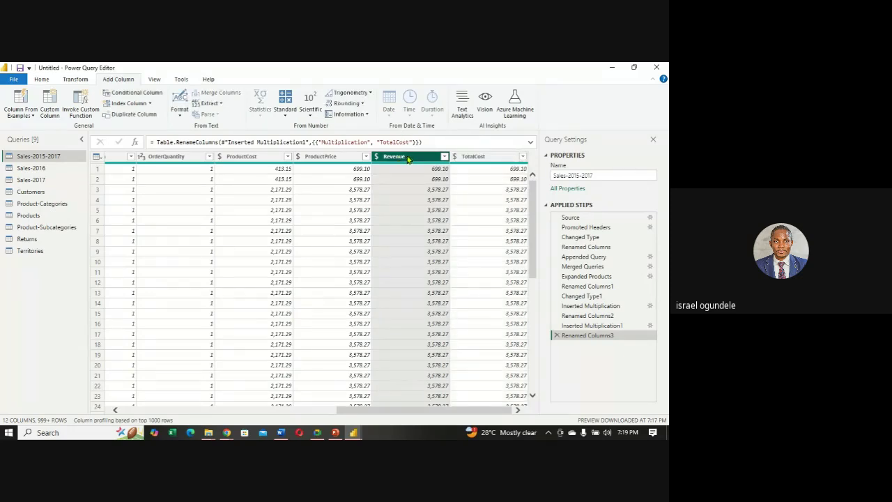
pyautogui.keyDown('ctrl'); pyautogui.click(484, 158); pyautogui.keyUp('ctrl')
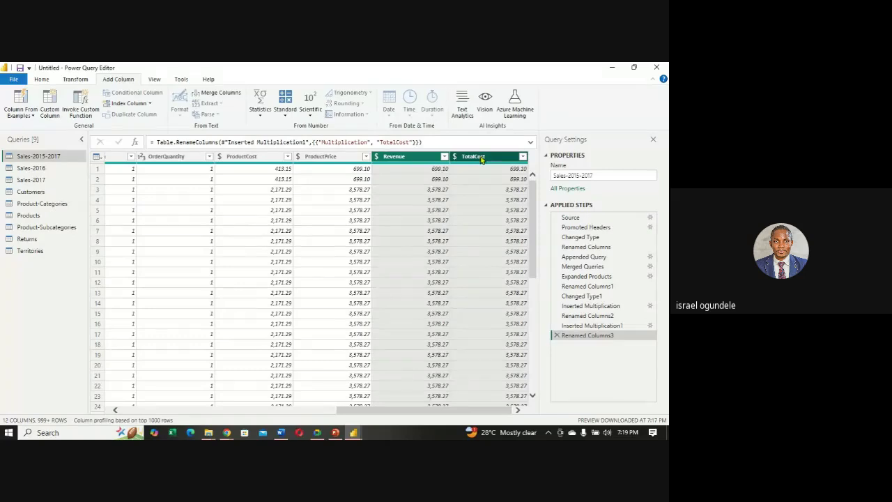
pyautogui.click(481, 159)
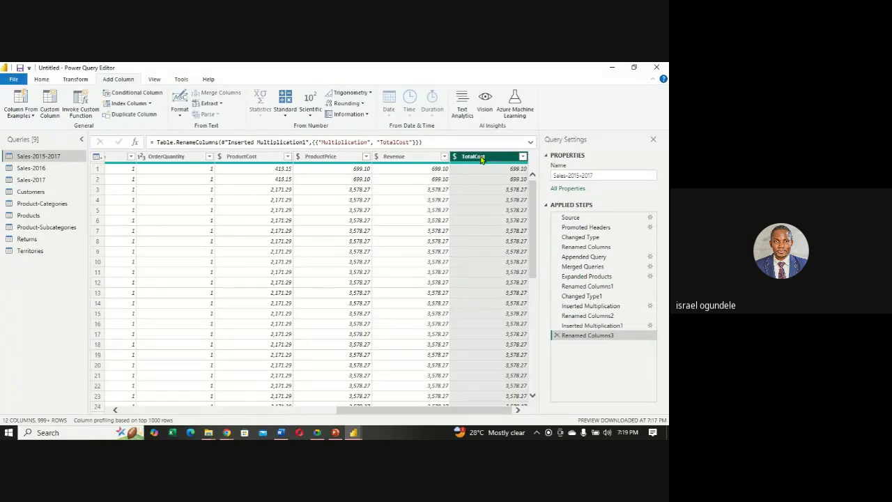
pyautogui.keyDown('ctrl'); pyautogui.click(411, 163); pyautogui.keyUp('ctrl')
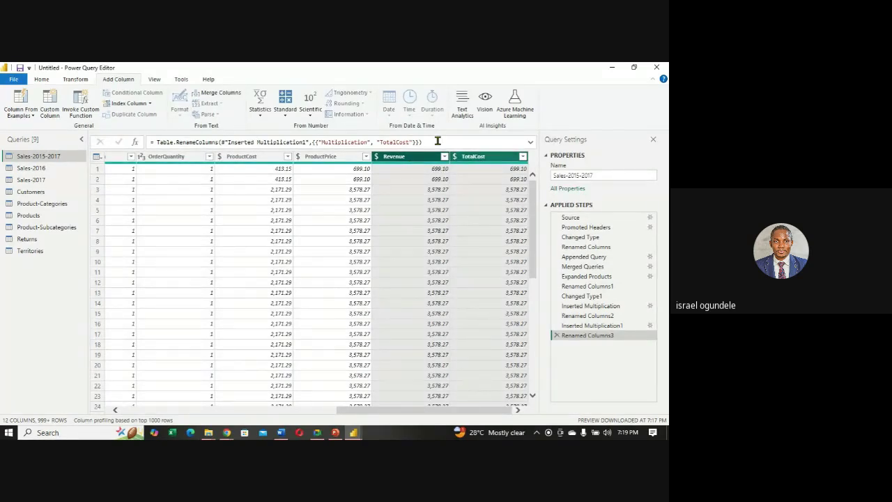
pyautogui.click(407, 158)
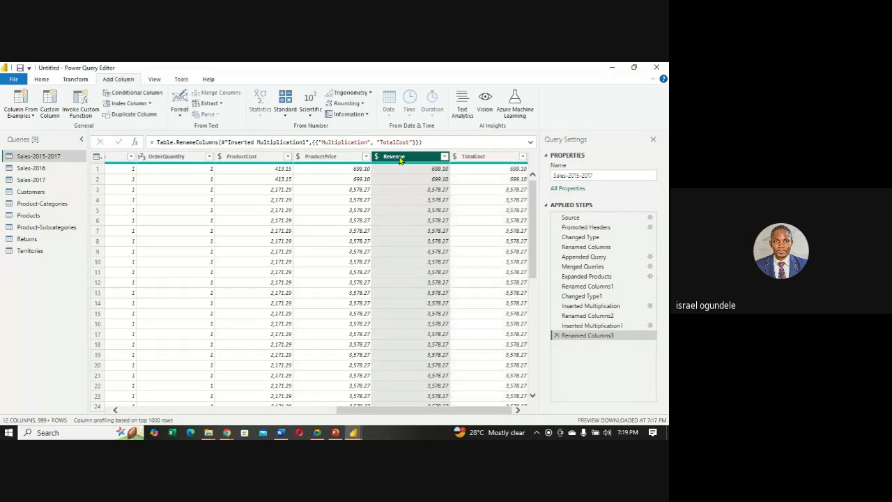
pyautogui.keyDown('ctrl'); pyautogui.click(480, 156); pyautogui.keyUp('ctrl')
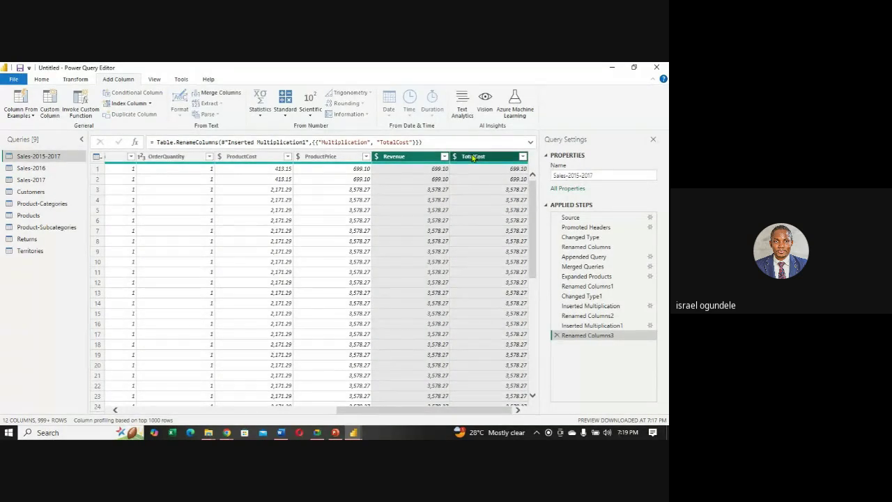
pyautogui.click(286, 111)
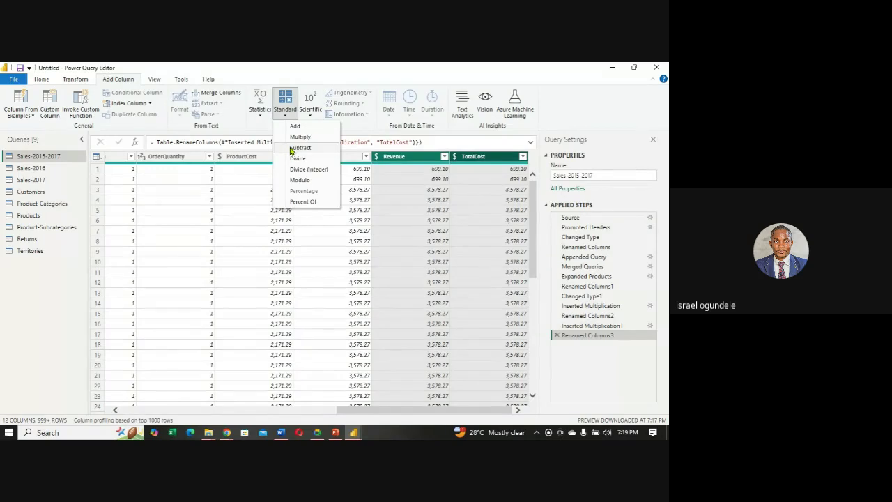
pyautogui.click(292, 148)
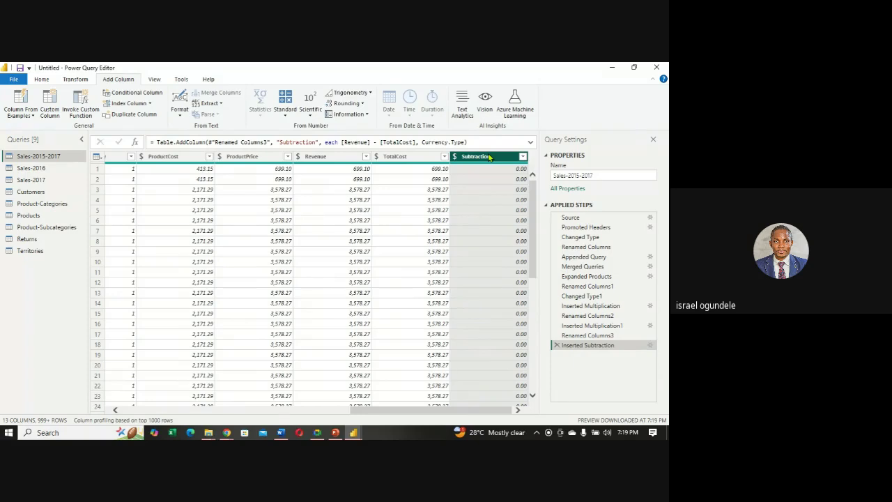
pyautogui.click(557, 346)
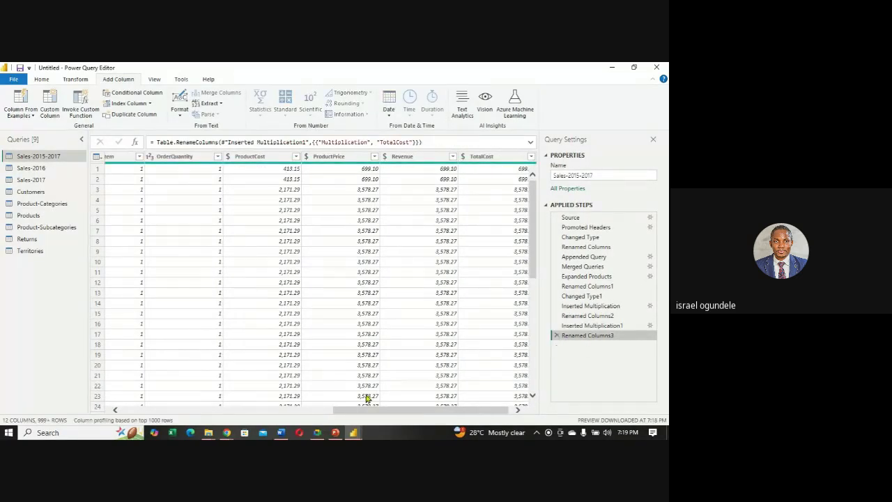
# - Delete the Renamed Columns3 and Inserted Multiplication1 steps to remove the TotalCost column based on ProductPrice
pyautogui.moveTo(413, 412); pyautogui.dragTo(438, 414)
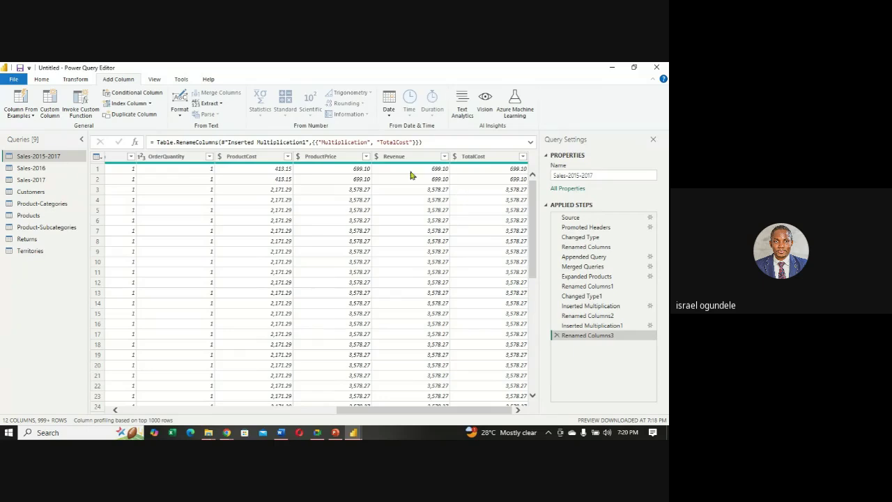
pyautogui.moveTo(339, 165)
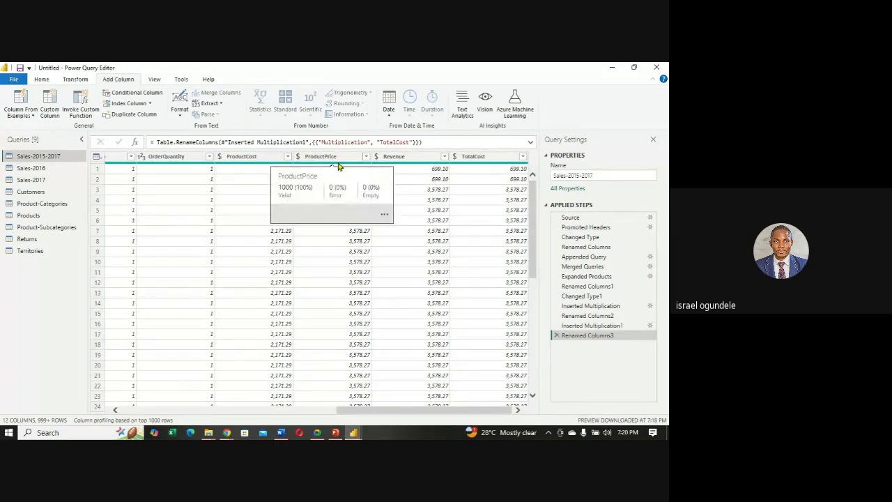
pyautogui.click(165, 156)
pyautogui.click(165, 158)
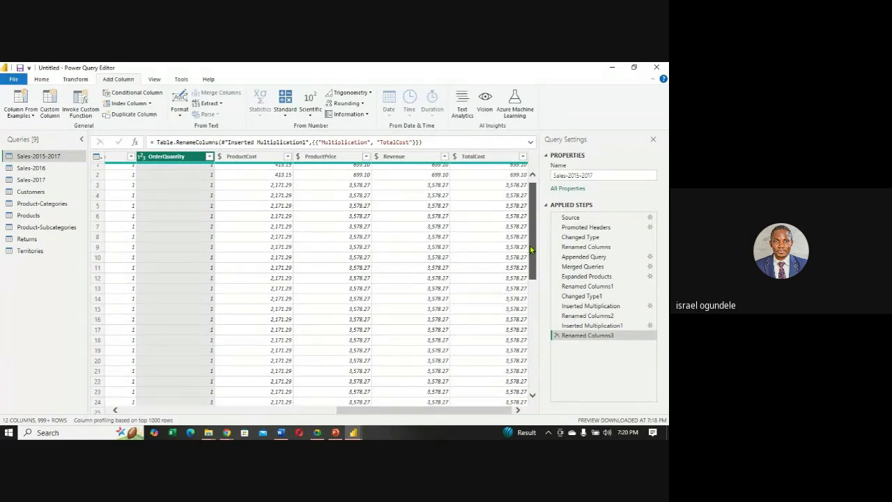
pyautogui.click(498, 162)
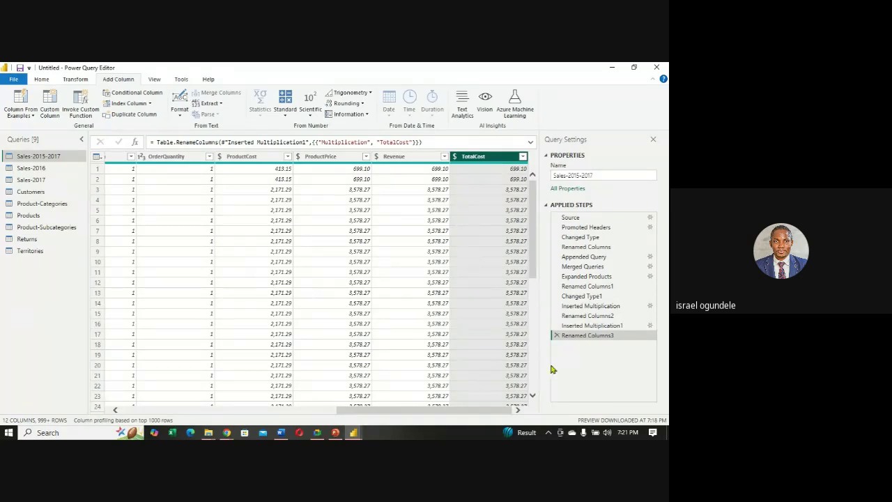
pyautogui.click(556, 336)
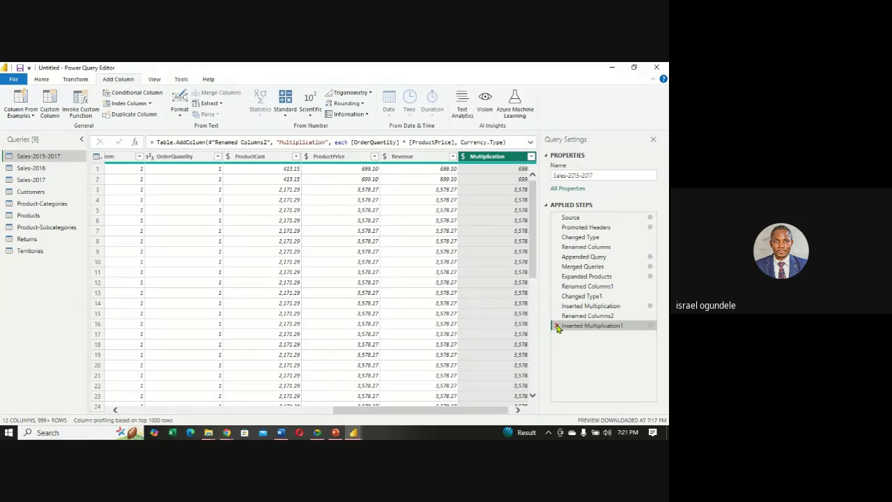
pyautogui.click(557, 326)
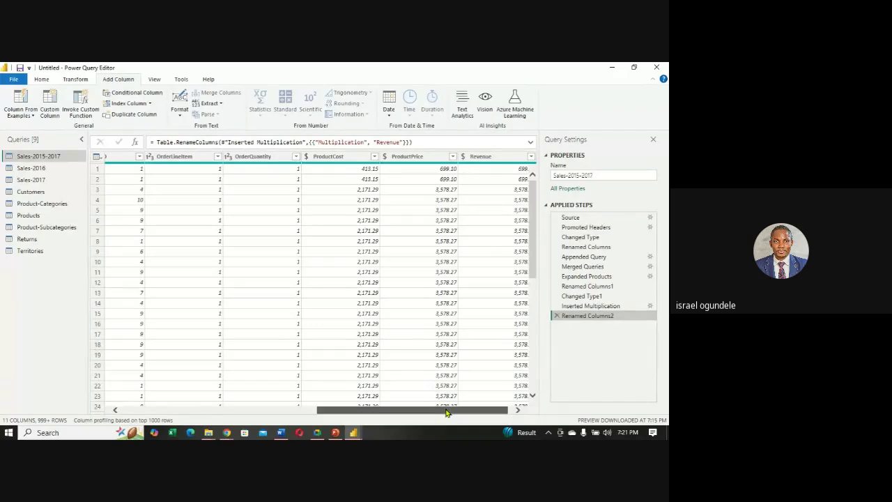
# - Add a multiplication column calculated from the OrderQuantity and ProductCost columns
pyautogui.moveTo(449, 412); pyautogui.dragTo(454, 411)
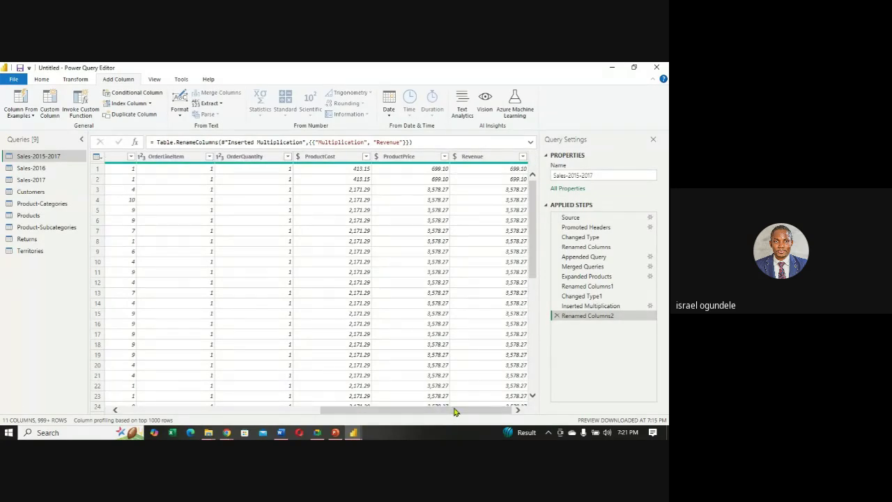
pyautogui.click(258, 158)
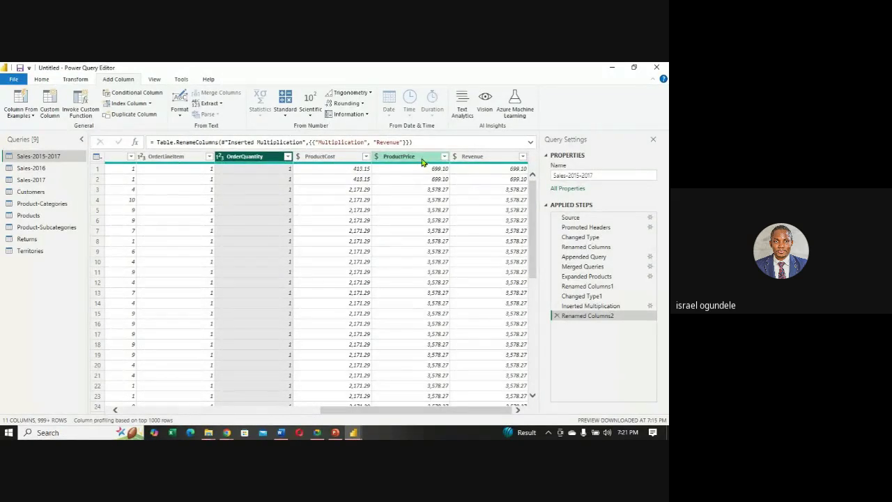
pyautogui.keyDown('ctrl'); pyautogui.click(337, 158); pyautogui.keyUp('ctrl')
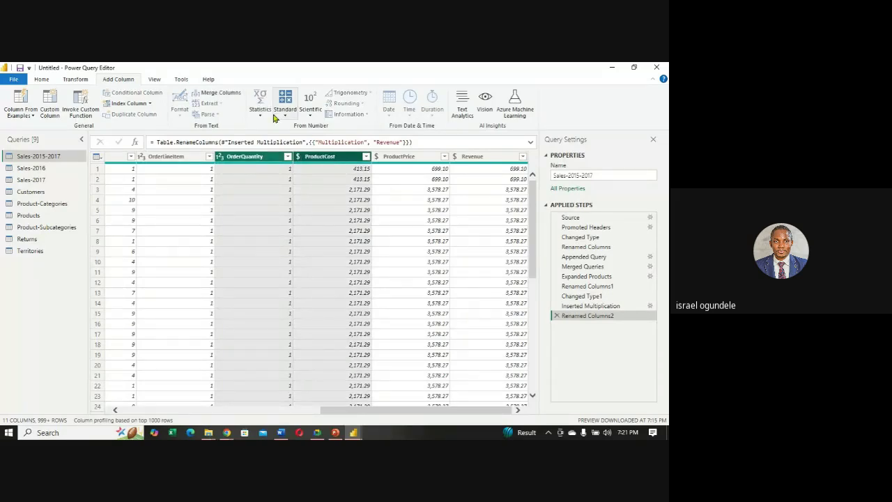
pyautogui.click(285, 115)
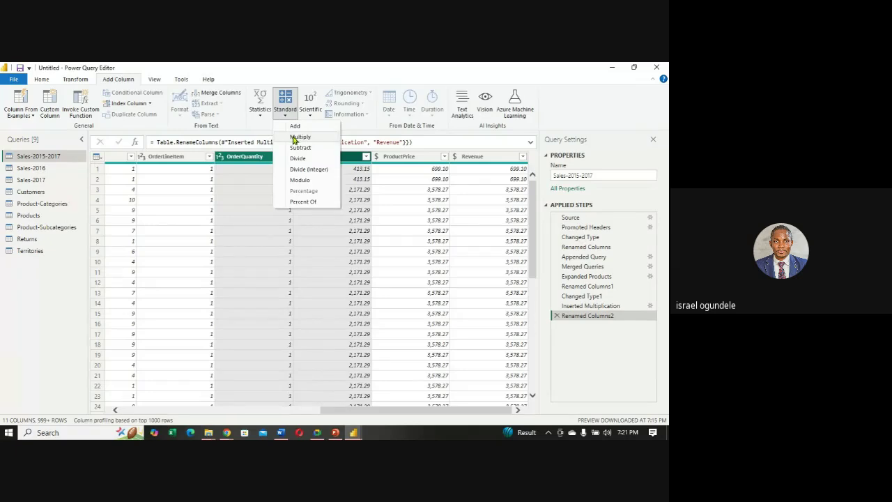
pyautogui.click(293, 140)
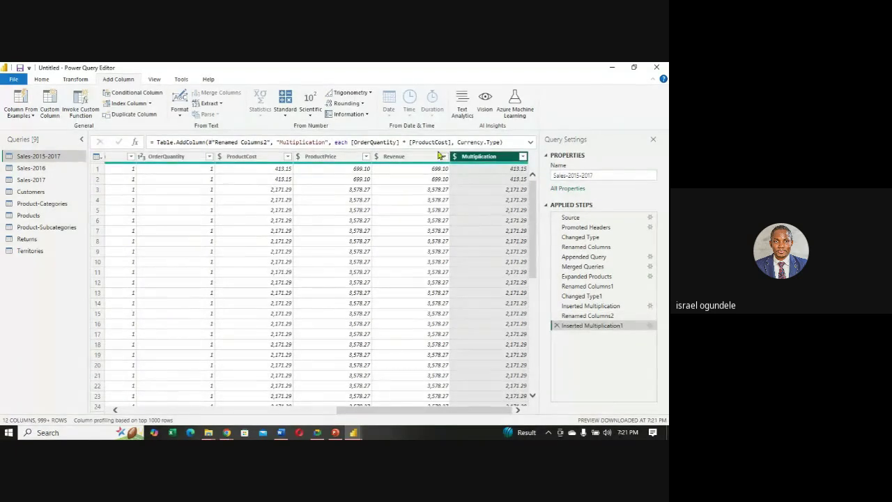
# - Rename the new Multiplication column based on ProductCost as TotalCost
pyautogui.rightClick(489, 159)
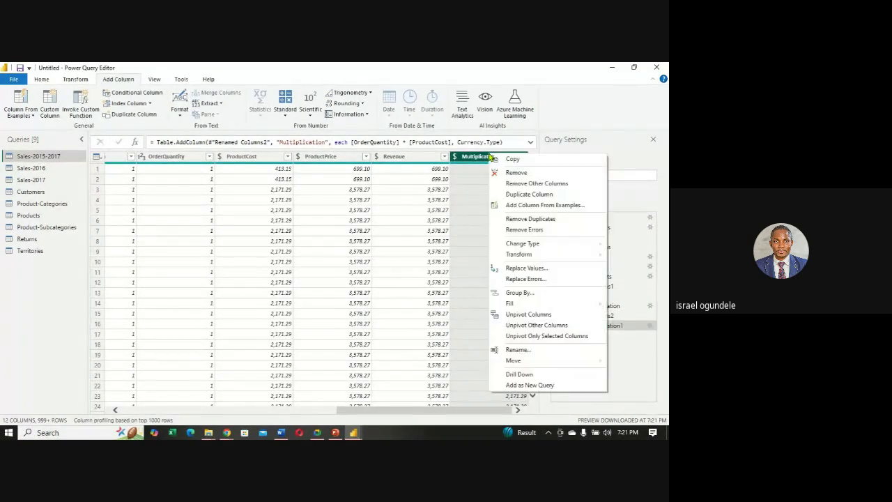
pyautogui.click(514, 350)
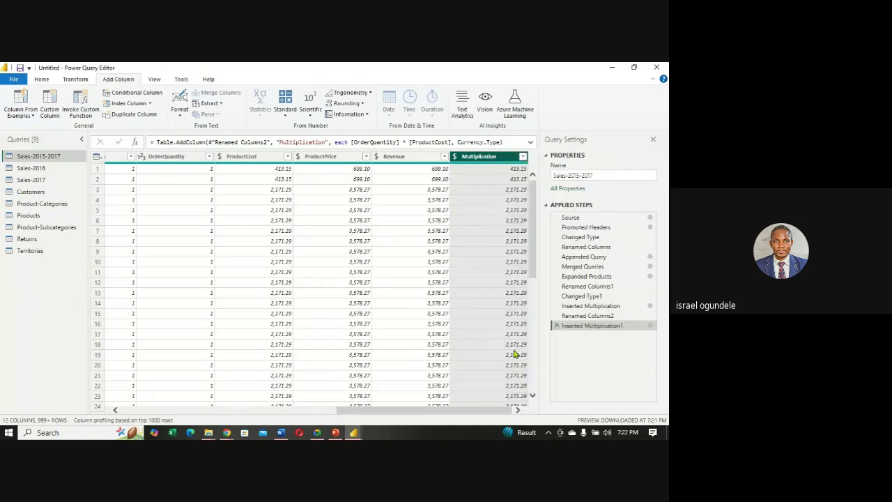
pyautogui.write('Total')
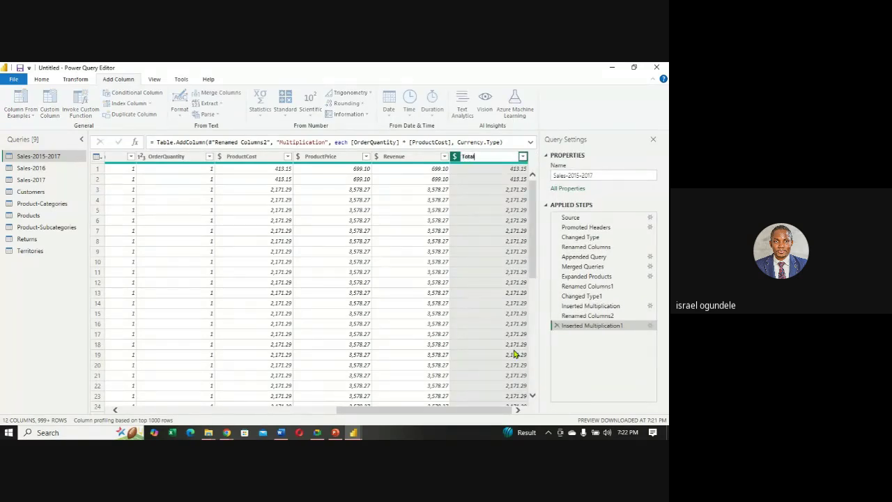
pyautogui.press('Return')
pyautogui.write('lCost')
pyautogui.press('Return')
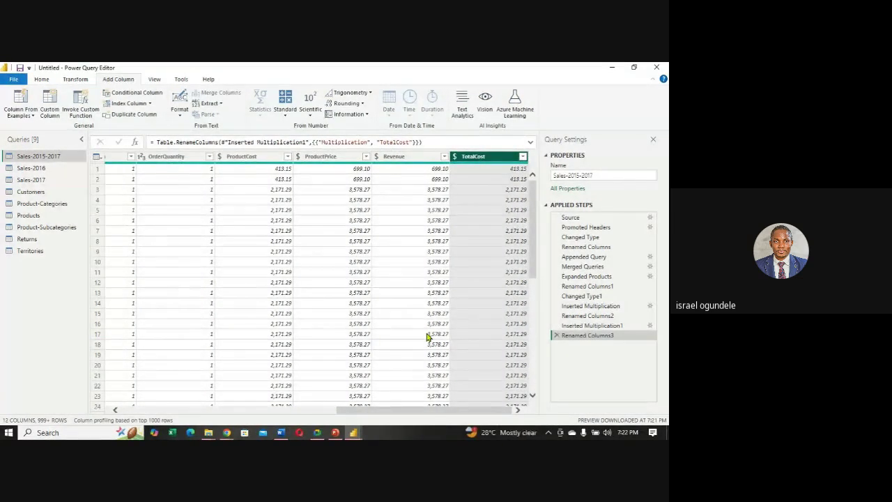
# - Add a subtraction column to Sales-2015-2017 that calculates Revenue minus TotalCost
pyautogui.click(395, 156)
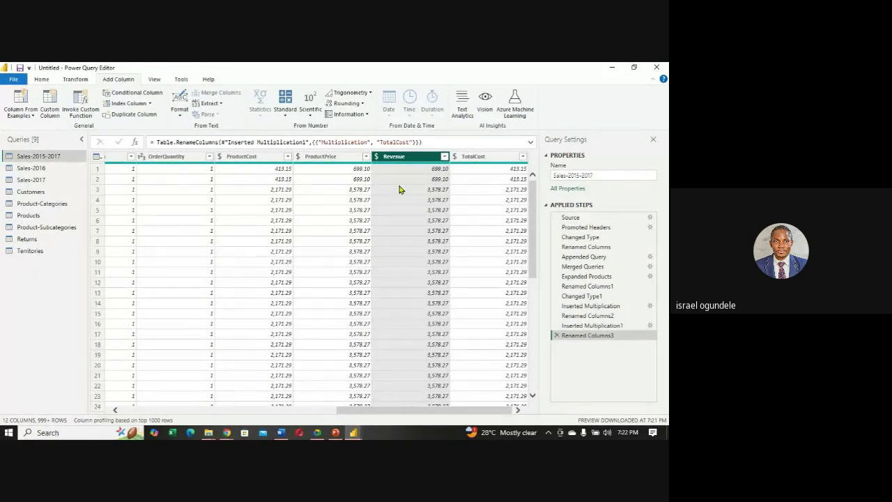
pyautogui.keyDown('ctrl'); pyautogui.click(472, 157); pyautogui.keyUp('ctrl')
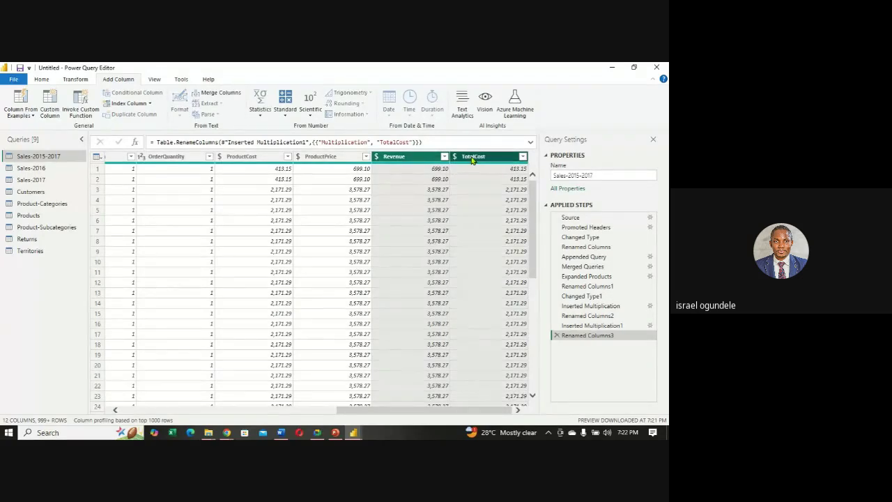
pyautogui.click(285, 112)
pyautogui.click(293, 147)
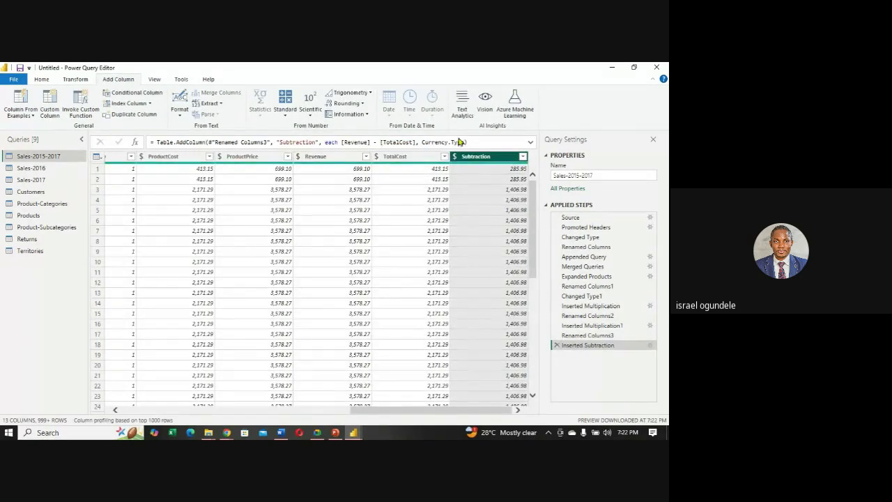
# - Rename the new Subtraction column as Profit
pyautogui.doubleClick(492, 157)
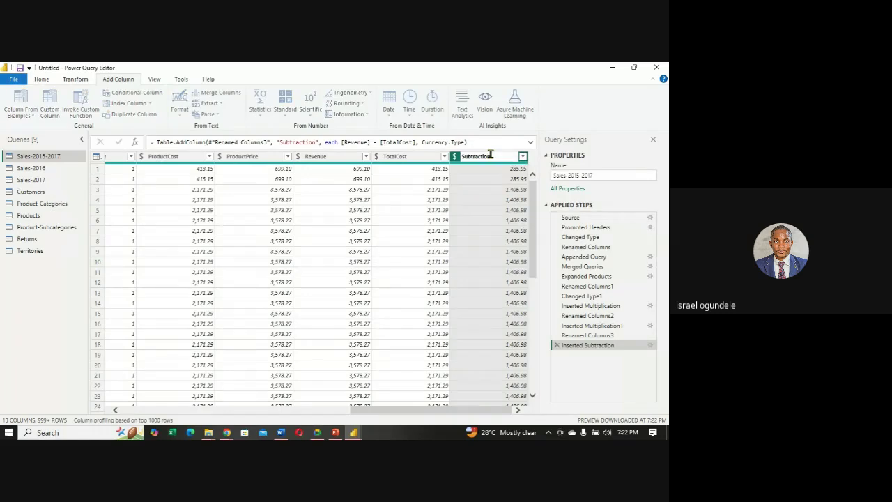
pyautogui.press('BackSpace')
pyautogui.press('BackSpace')
pyautogui.press('BackSpace')
pyautogui.press('BackSpace')
pyautogui.press('BackSpace')
pyautogui.press('BackSpace')
pyautogui.press('BackSpace')
pyautogui.press('BackSpace')
pyautogui.press('BackSpace')
pyautogui.press('BackSpace')
pyautogui.press('BackSpace')
pyautogui.write('Profit')
pyautogui.click(461, 235)
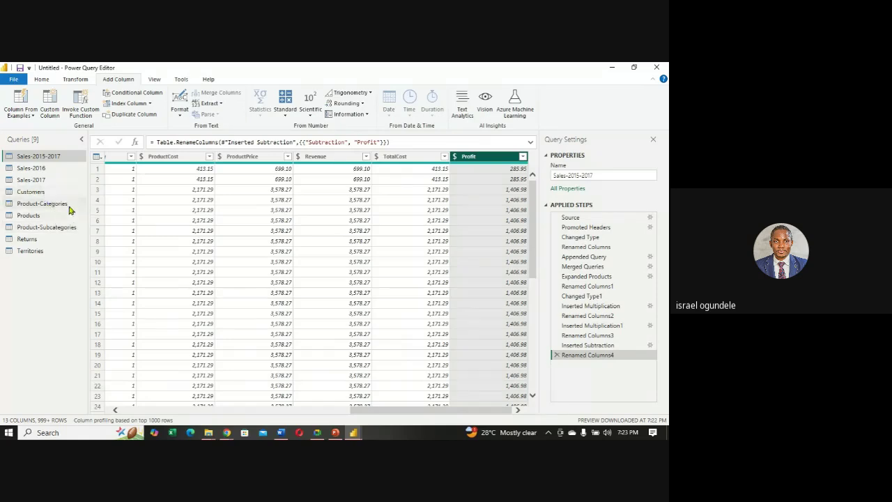
# - Check the column quality of the Sales-2015-2017 columns, hide the indicators again and look through the rows
pyautogui.click(154, 79)
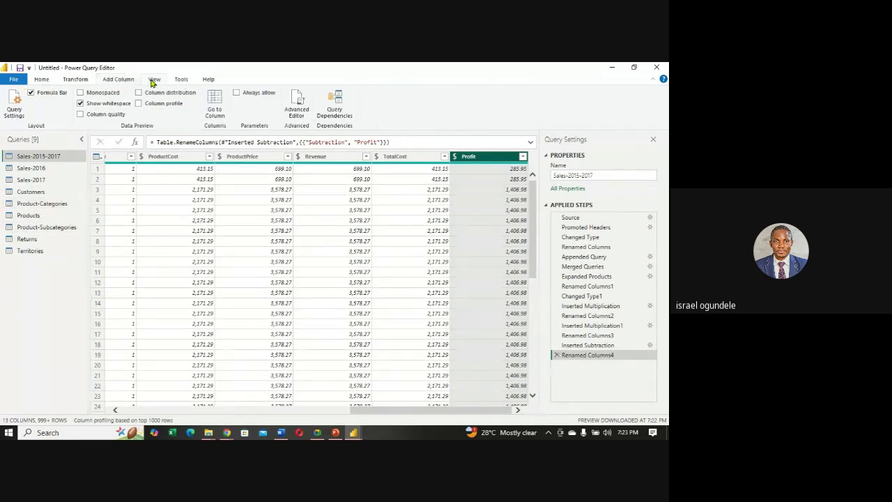
pyautogui.click(80, 115)
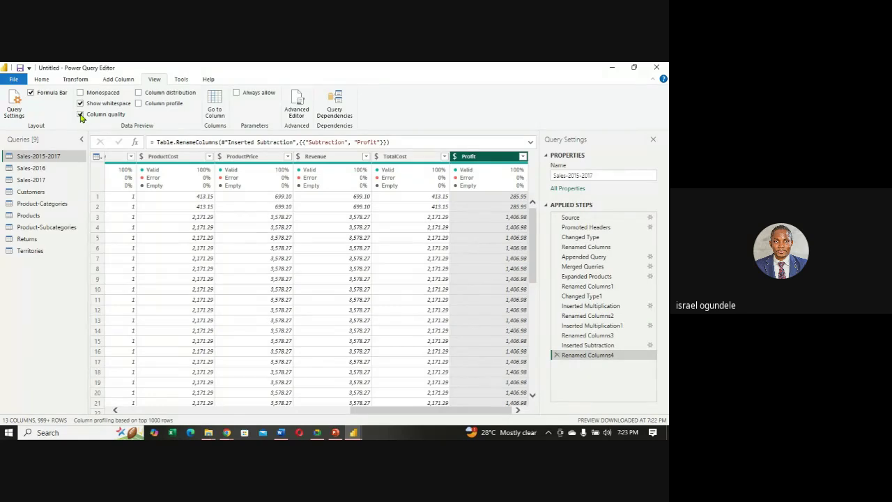
pyautogui.click(80, 115)
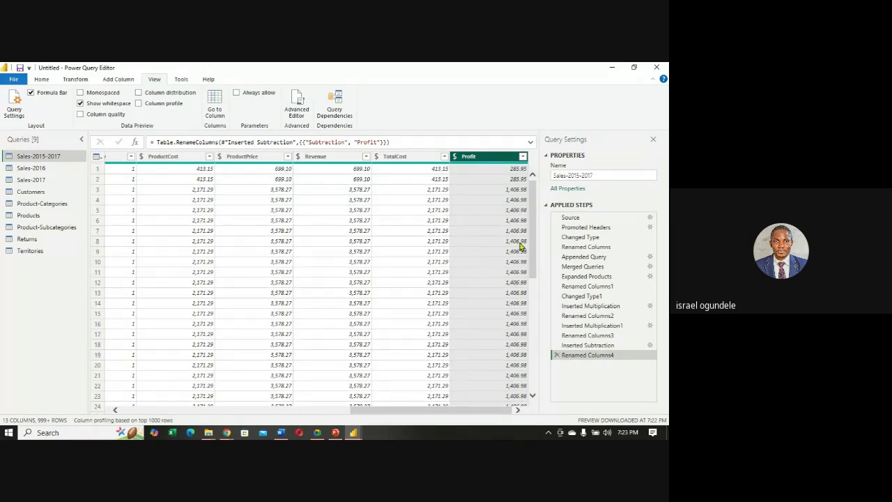
pyautogui.moveTo(534, 249); pyautogui.dragTo(533, 416)
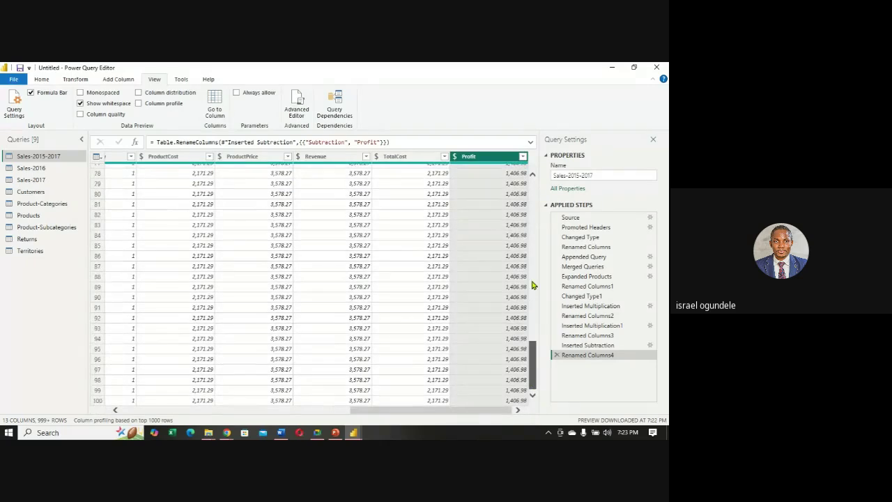
pyautogui.moveTo(534, 283); pyautogui.dragTo(542, 202)
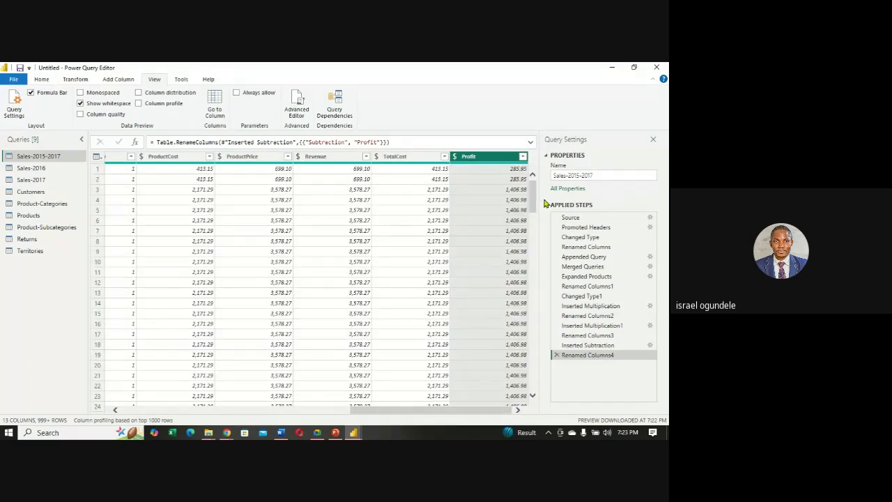
# - Review the queries from Customers through Territories, and examine the cost, price, Revenue, TotalCost and Profit columns of Sales-2015-2017
pyautogui.click(32, 193)
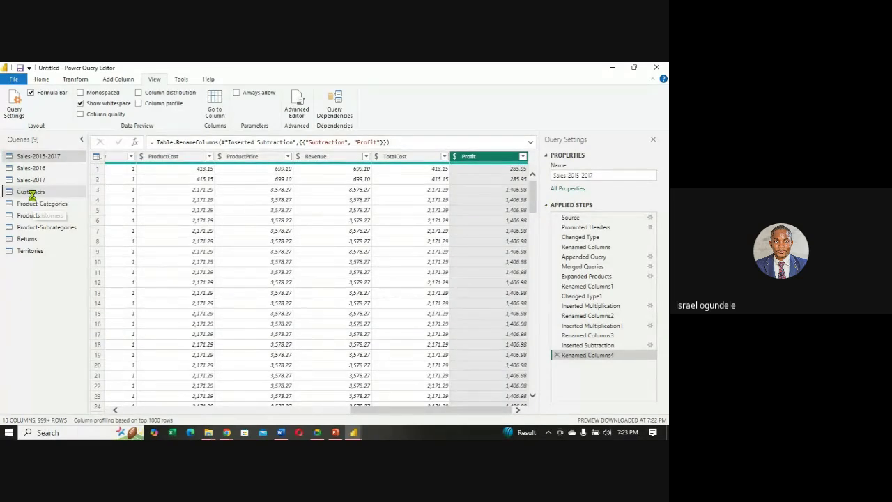
pyautogui.click(34, 204)
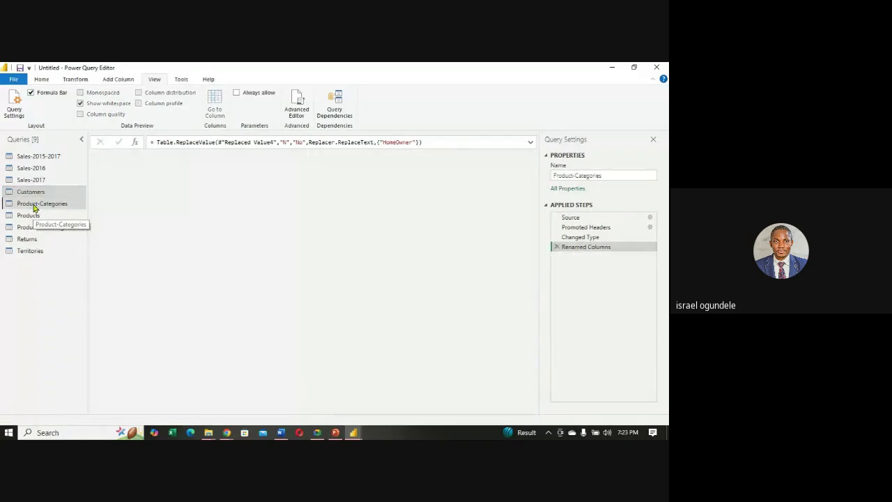
pyautogui.click(34, 216)
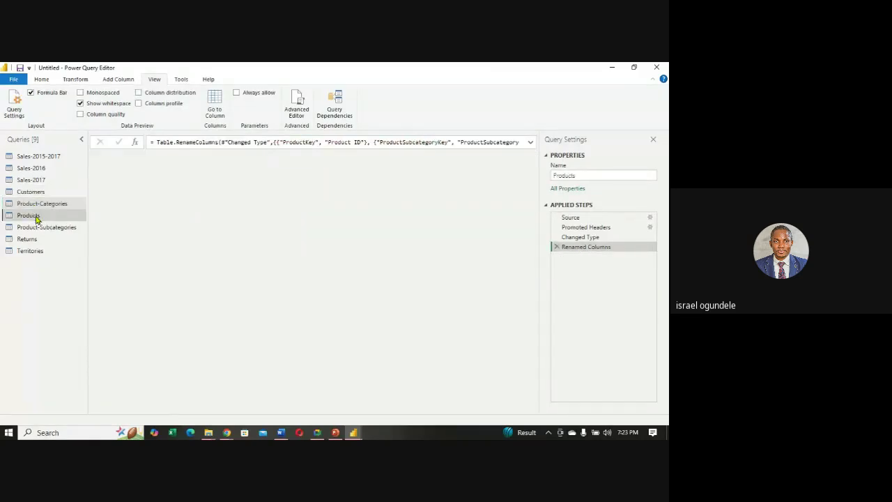
pyautogui.click(39, 227)
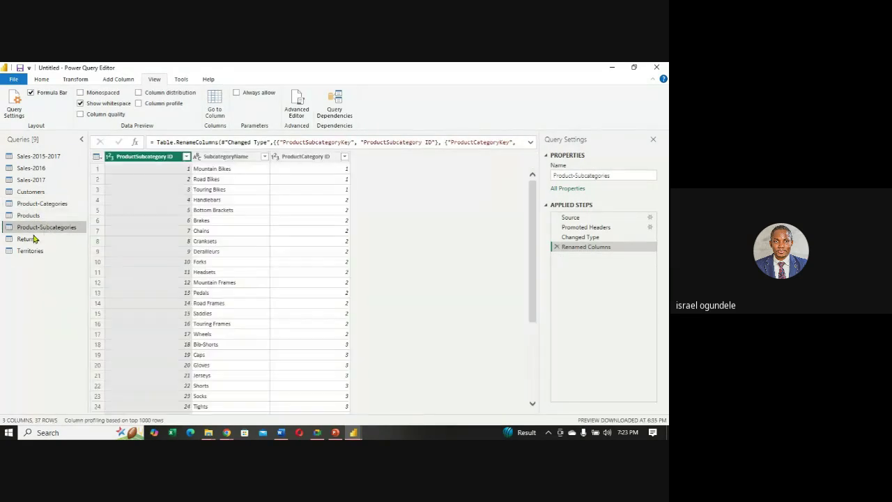
pyautogui.click(34, 239)
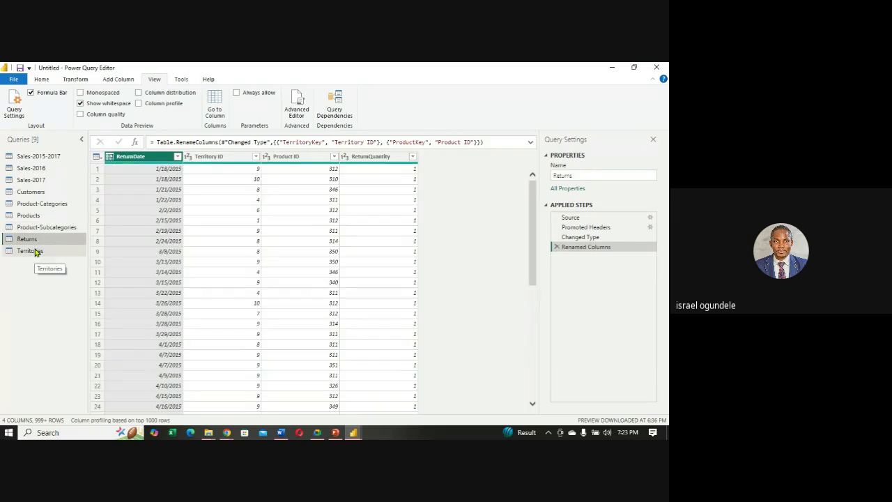
pyautogui.click(35, 251)
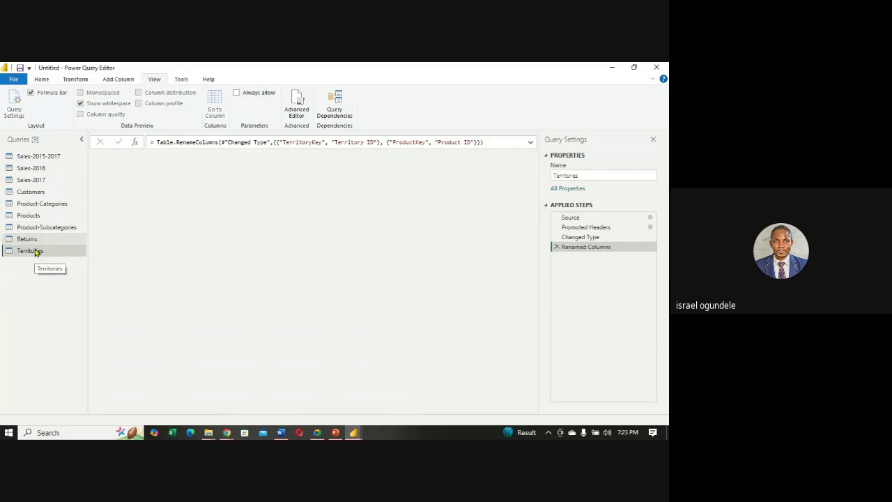
pyautogui.click(43, 156)
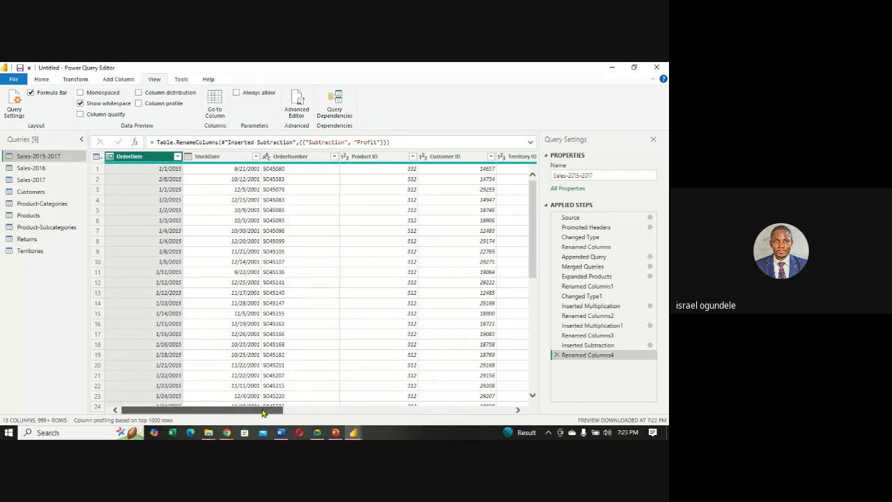
pyautogui.moveTo(263, 412); pyautogui.dragTo(506, 410)
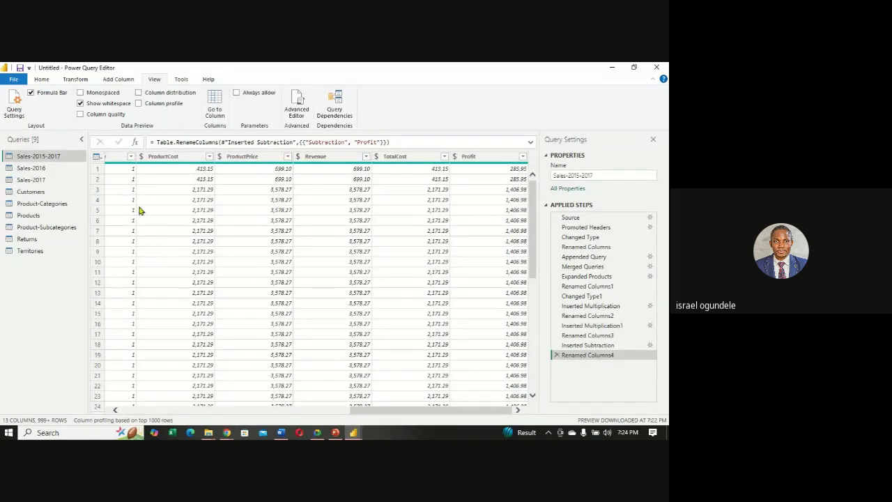
# - Close the Power Query Editor and apply the pending changes to load the tables into the report
pyautogui.click(41, 80)
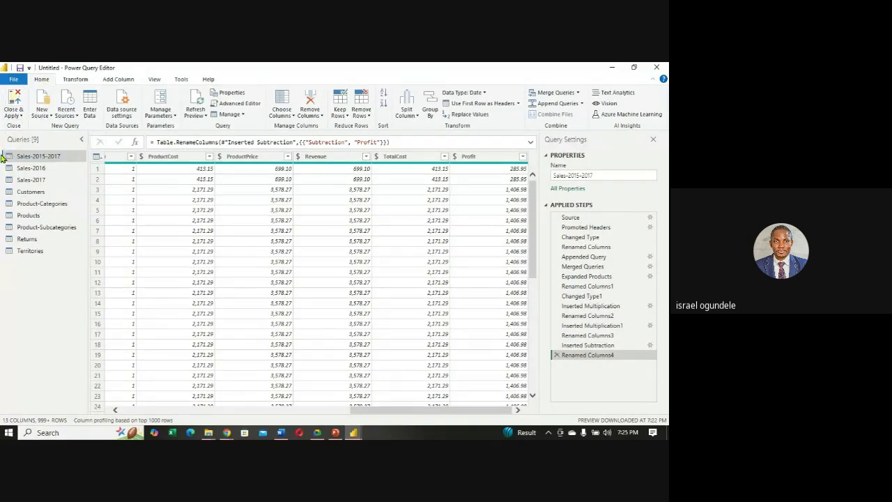
pyautogui.click(21, 116)
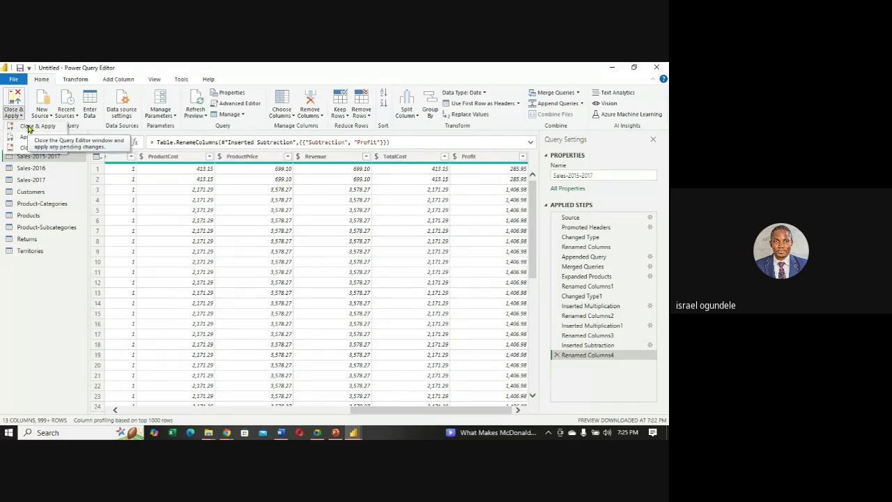
pyautogui.click(29, 126)
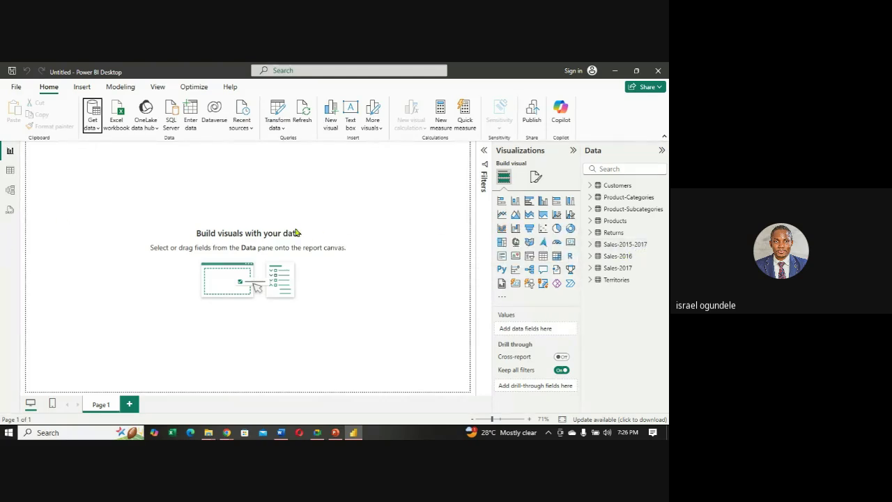
# - Reopen the Power Query Editor and disable loading of the Sales-2016 query, accepting its removal from the report
pyautogui.click(282, 130)
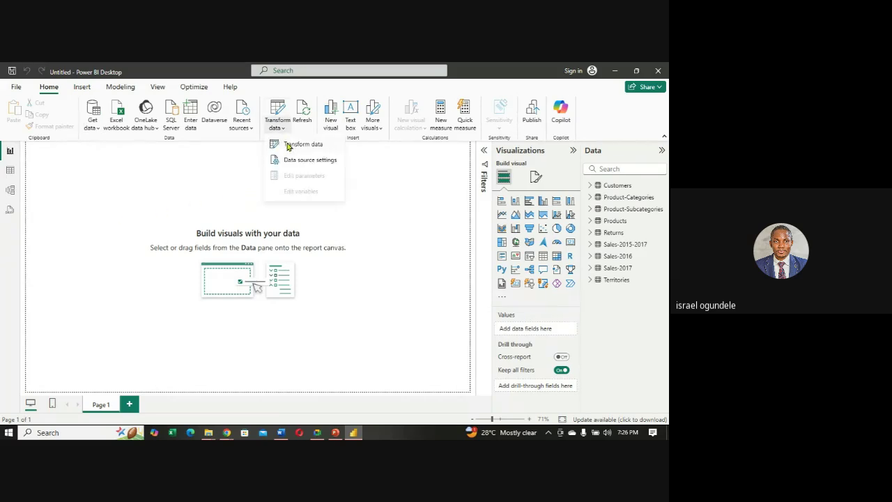
pyautogui.click(291, 148)
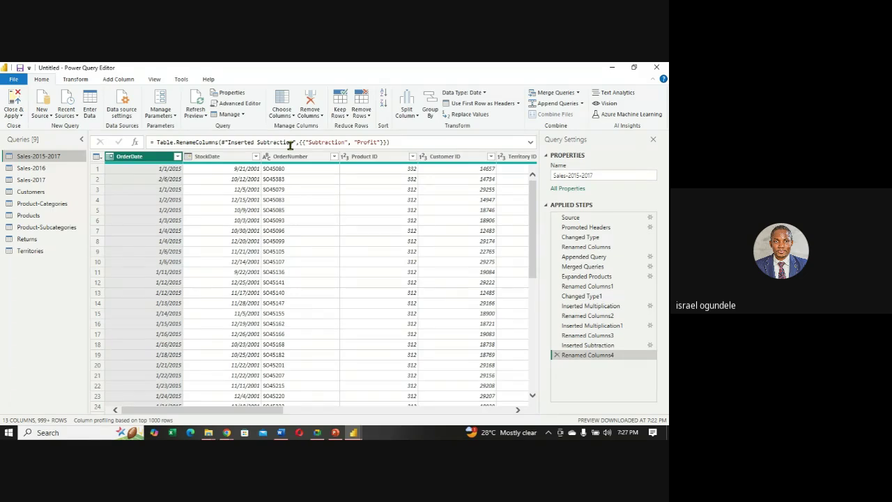
pyautogui.click(11, 170)
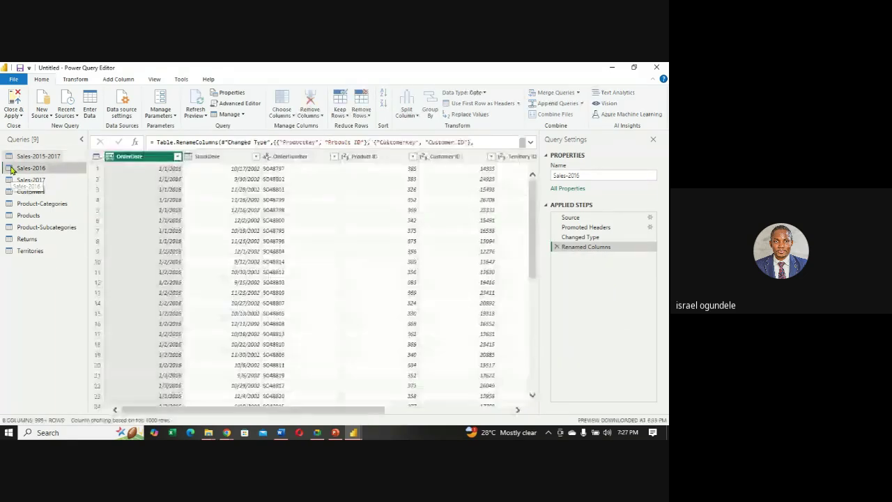
pyautogui.rightClick(11, 170)
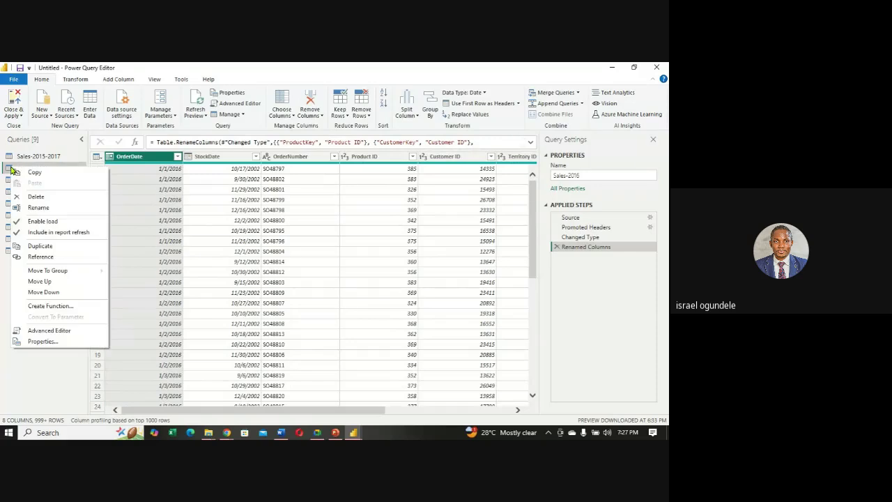
pyautogui.click(27, 223)
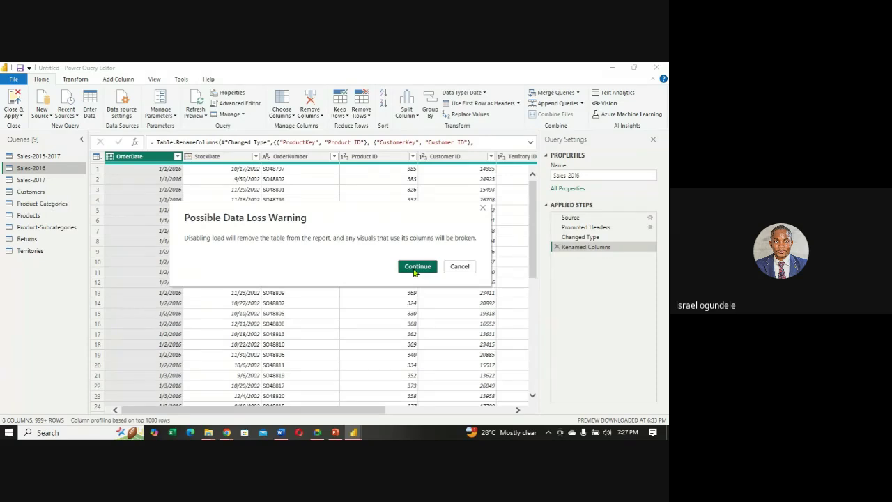
pyautogui.click(417, 267)
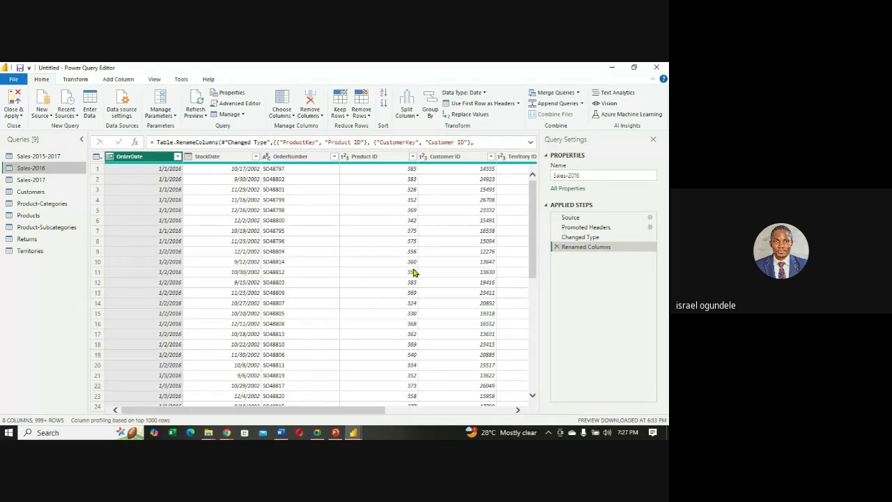
# - Disable loading of the Sales-2017 query, accepting its removal from the report
pyautogui.click(21, 180)
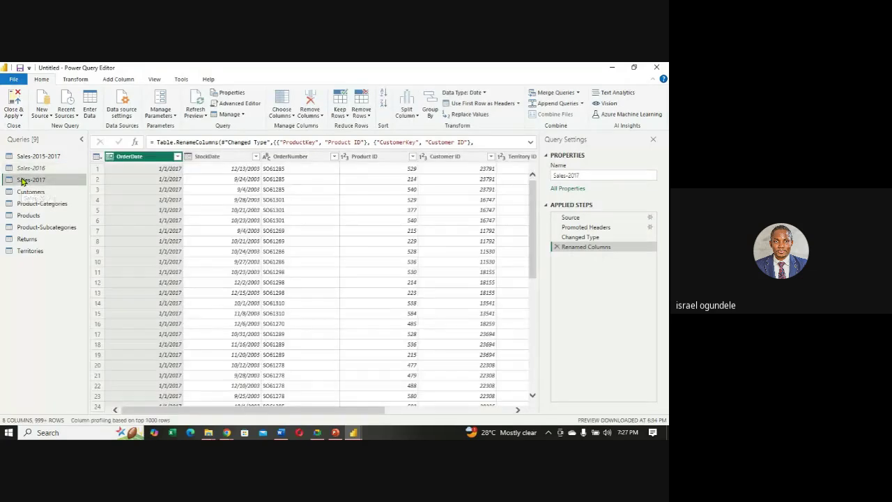
pyautogui.rightClick(12, 180)
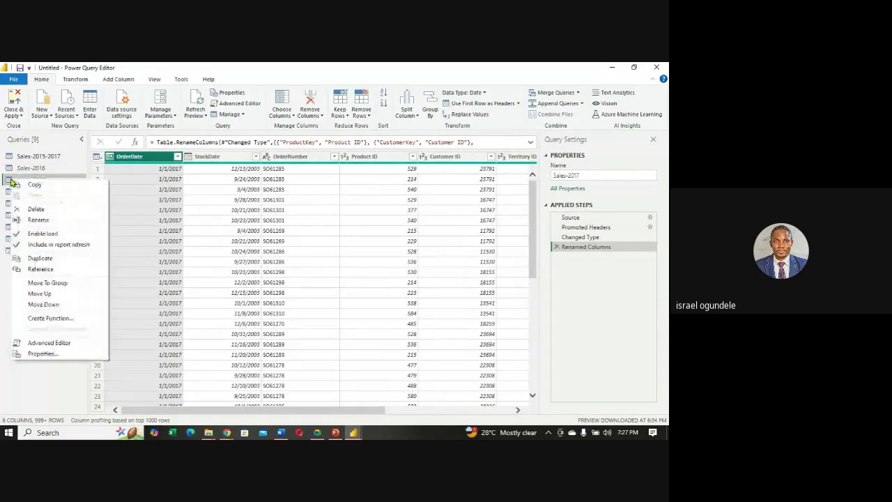
pyautogui.click(35, 235)
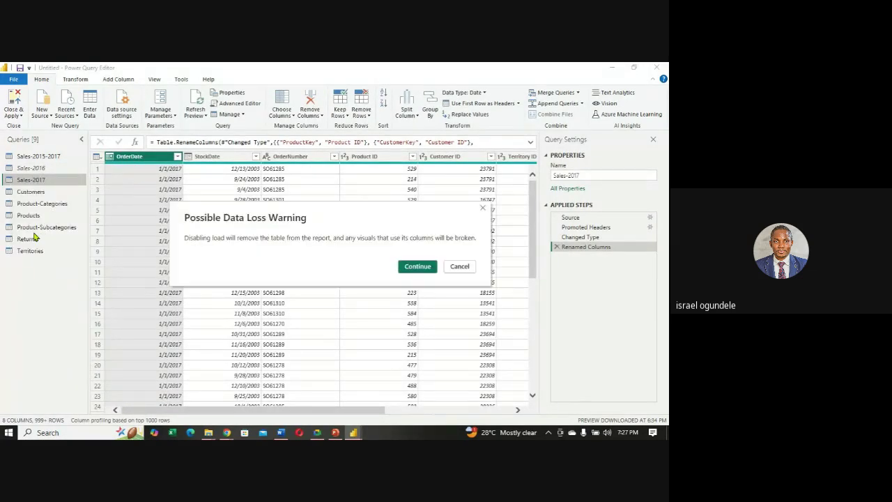
pyautogui.click(414, 265)
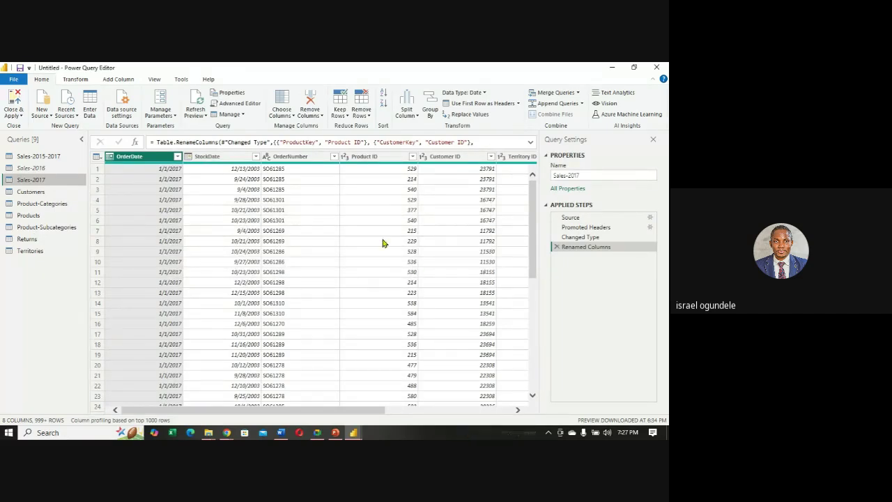
# - Check the load setting of the Sales-2016 and Sales-2017 queries
pyautogui.rightClick(10, 171)
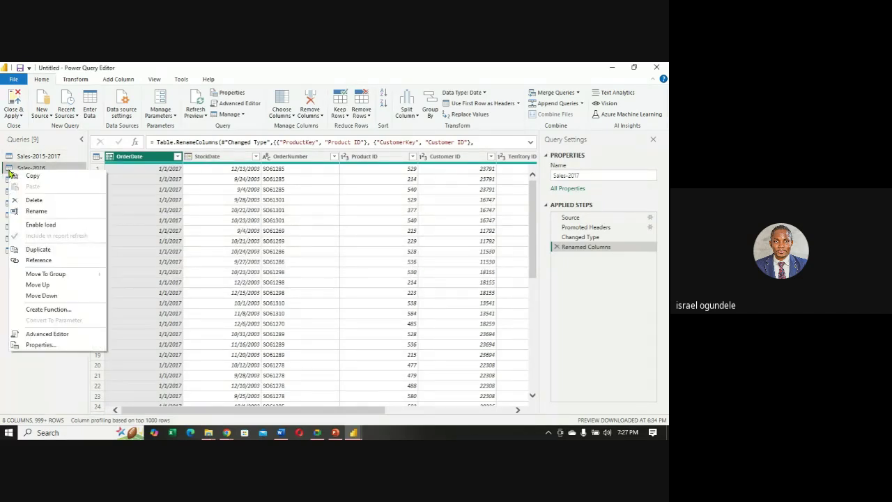
pyautogui.click(2, 303)
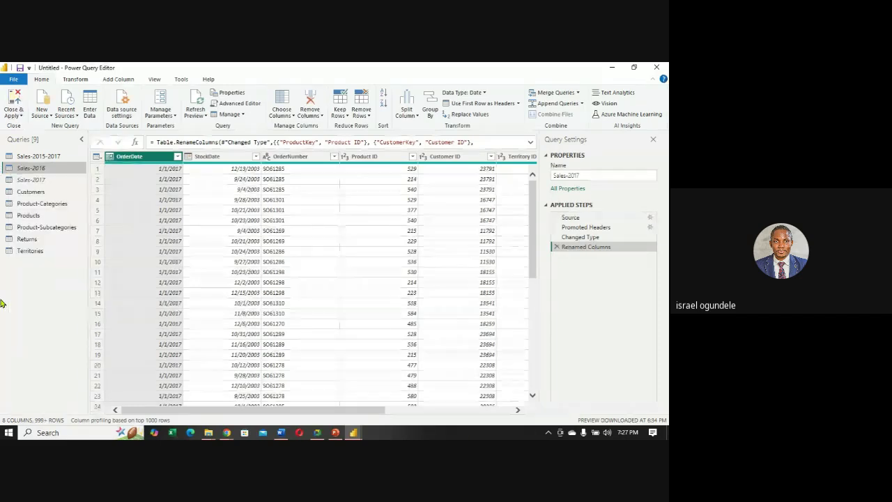
pyautogui.rightClick(15, 180)
pyautogui.click(10, 317)
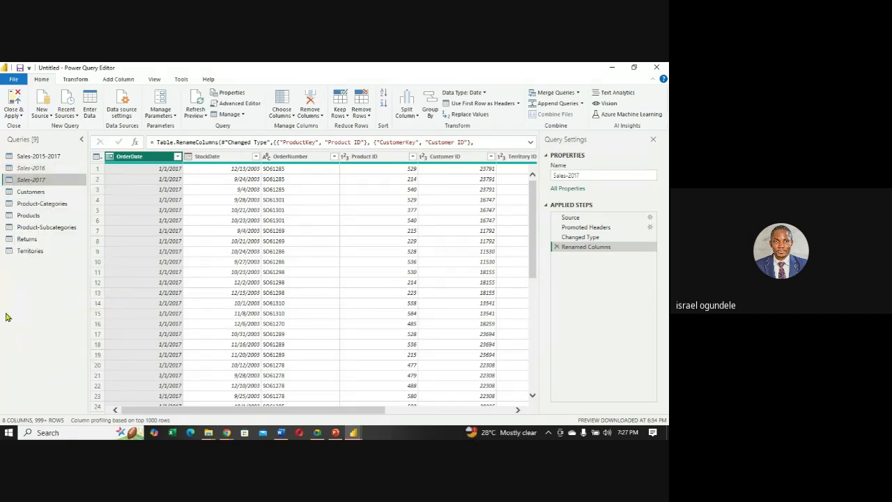
# - Refresh the Sales-2017 query preview, close the Power Query Editor and apply the pending changes
pyautogui.click(23, 116)
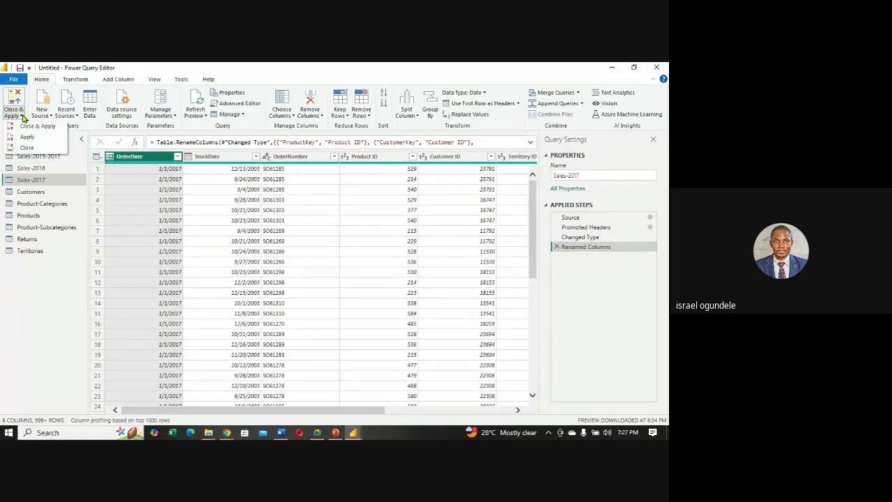
pyautogui.click(23, 117)
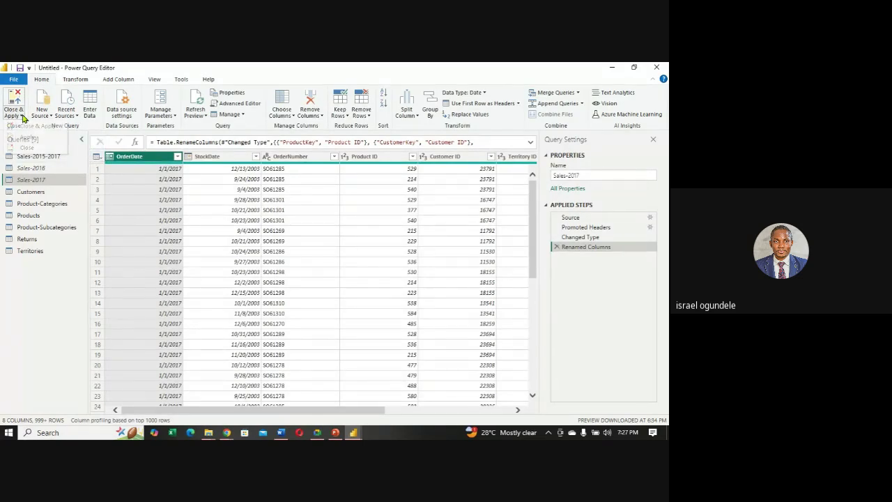
pyautogui.click(200, 102)
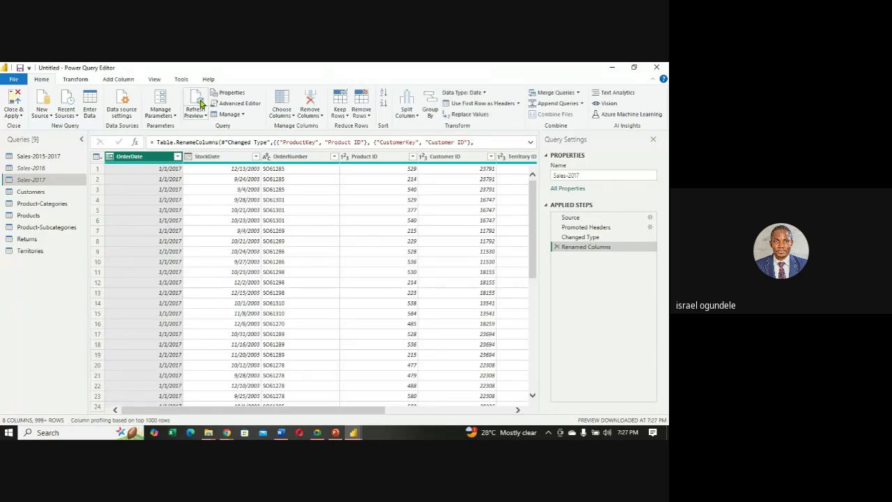
pyautogui.click(22, 116)
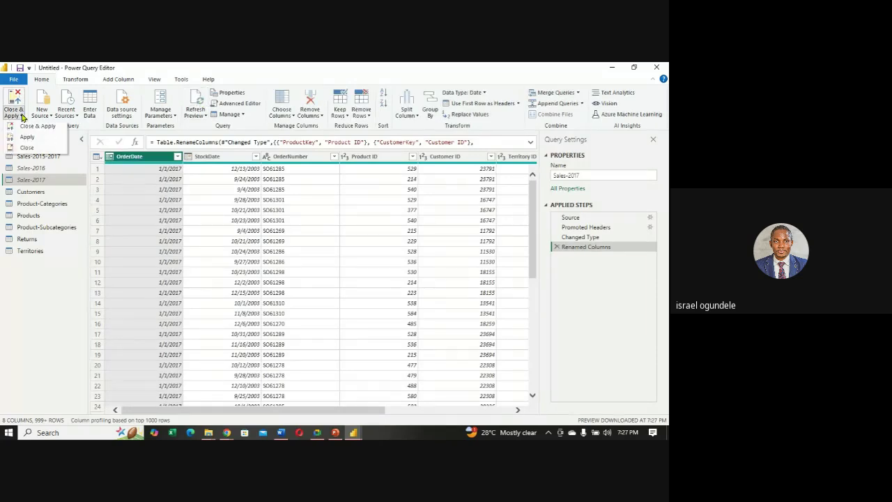
pyautogui.click(28, 127)
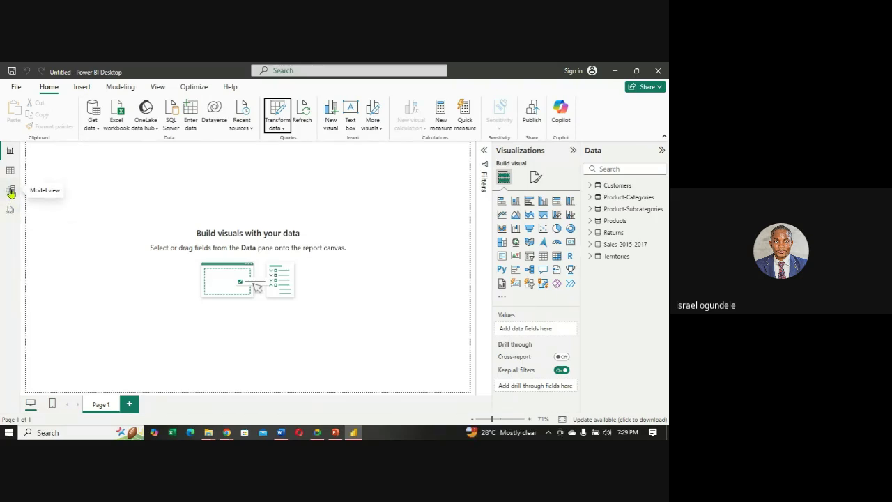
# - Switch to the model view and collapse the Properties and Data panes to enlarge the diagram area
pyautogui.click(11, 193)
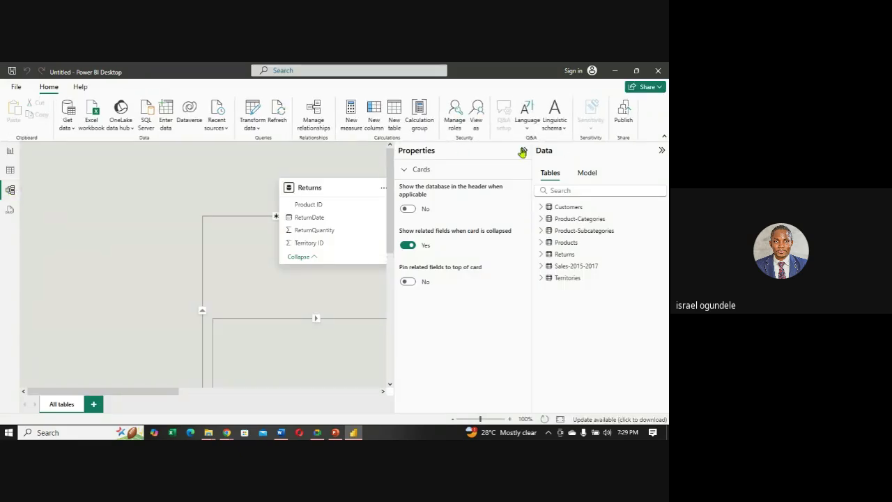
pyautogui.click(523, 153)
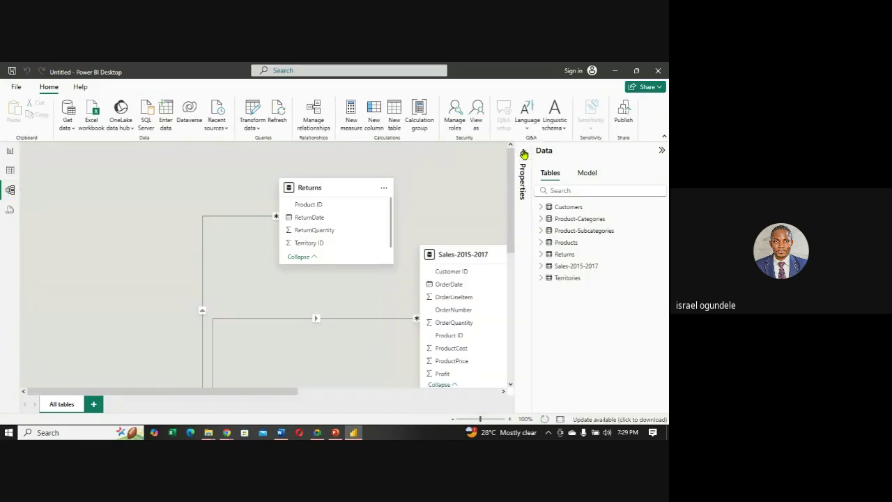
pyautogui.click(661, 152)
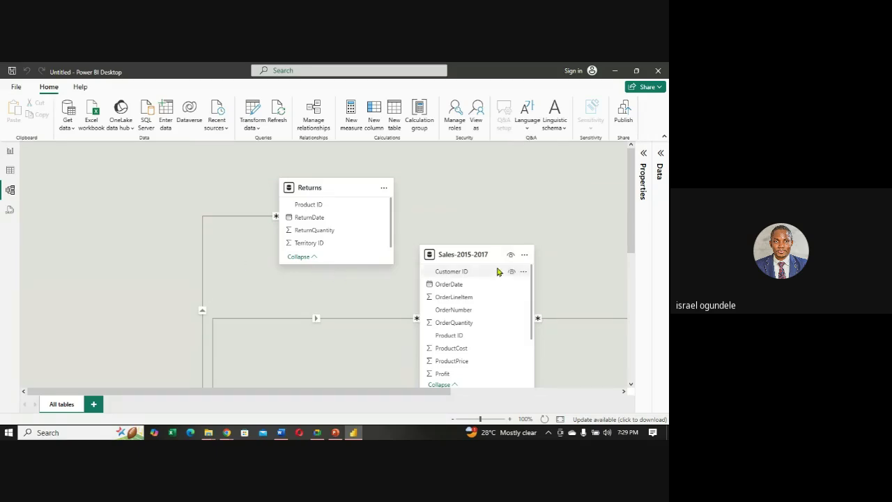
# - Arrange the Returns and Sales-2015-2017 tables side by side along the upper edge of the model diagram
pyautogui.moveTo(233, 180); pyautogui.dragTo(106, 180)
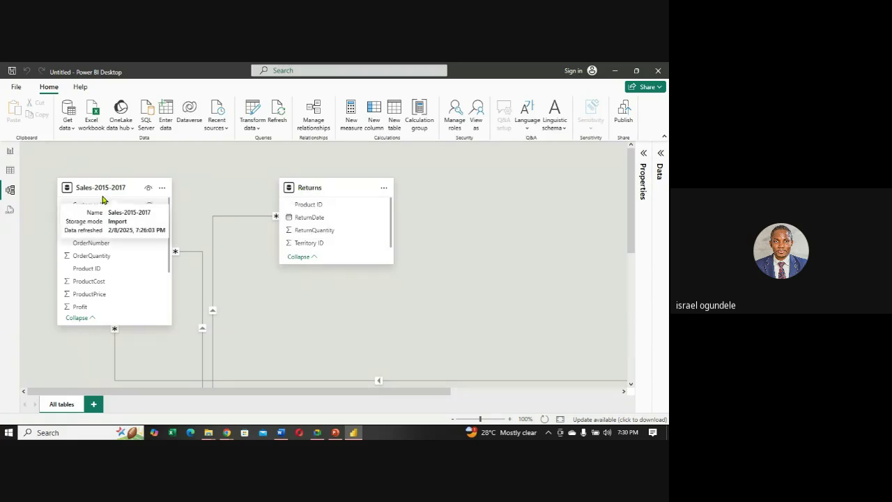
pyautogui.moveTo(98, 184); pyautogui.dragTo(460, 230)
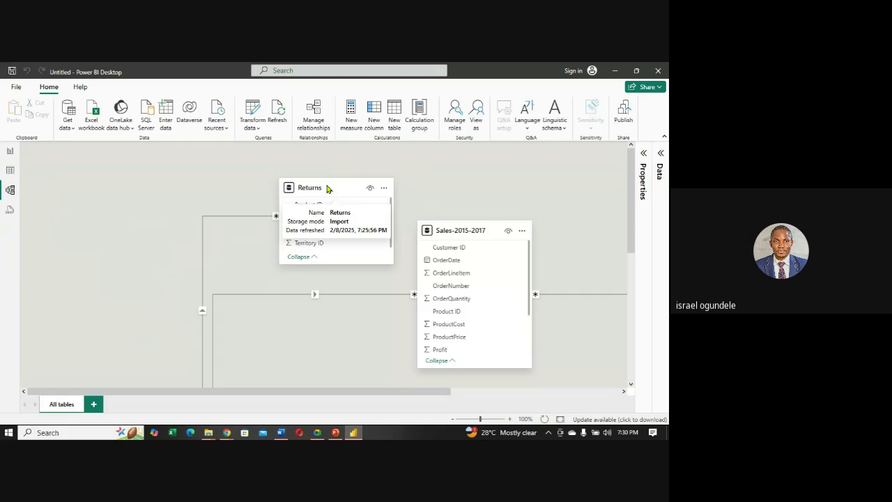
pyautogui.moveTo(306, 188); pyautogui.dragTo(98, 187)
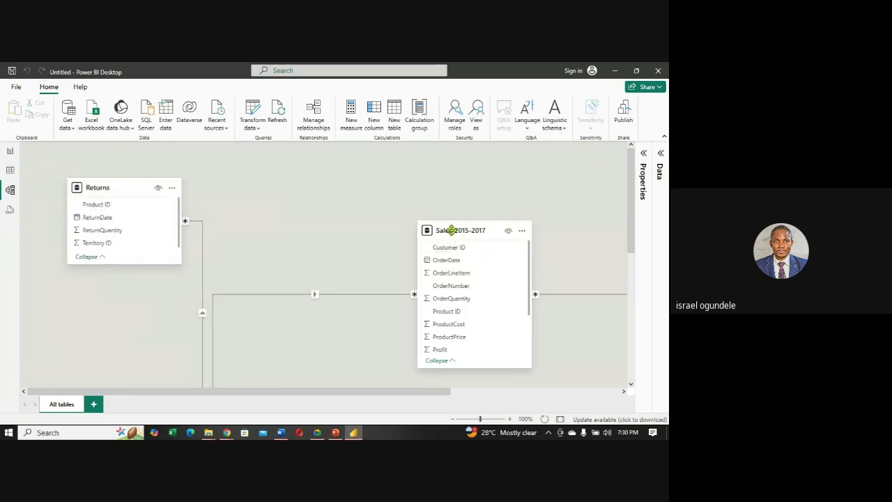
pyautogui.moveTo(453, 229); pyautogui.dragTo(278, 189)
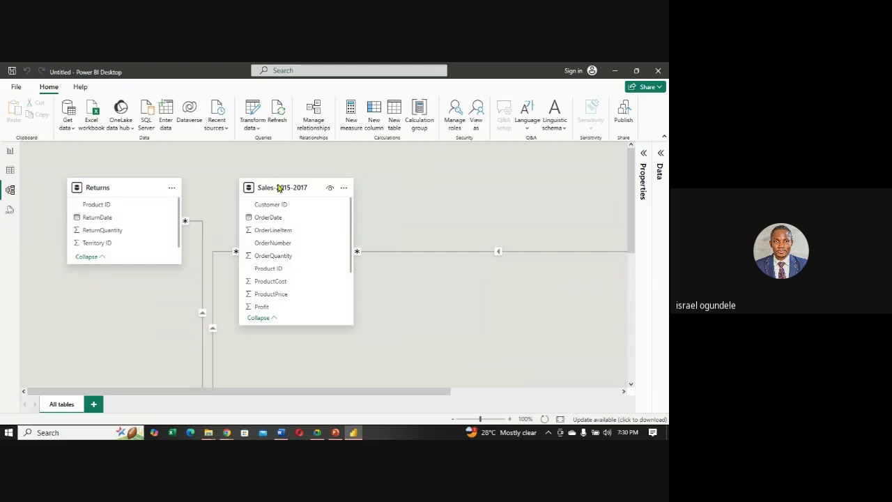
# - Place Products beneath Returns, and move Product-Categories and Customers closer to the Sales-2015-2017 table on its right
pyautogui.moveTo(631, 223); pyautogui.dragTo(596, 217)
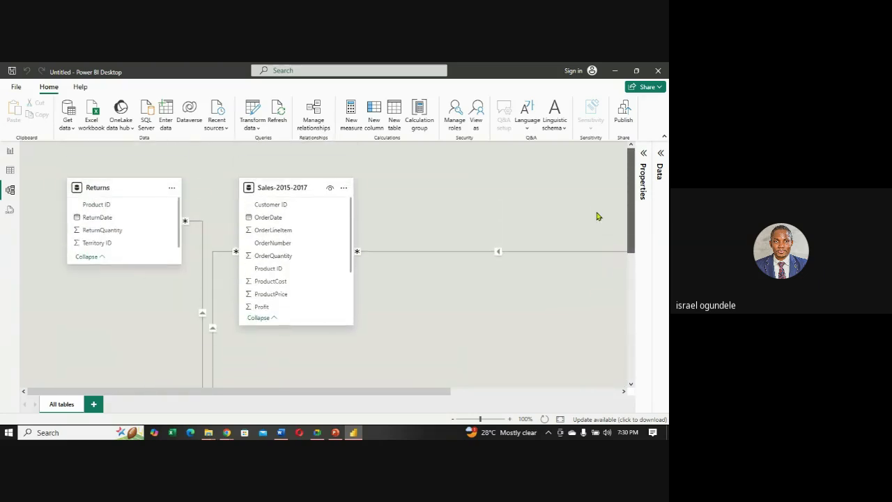
pyautogui.scroll(-2, 598, 237)
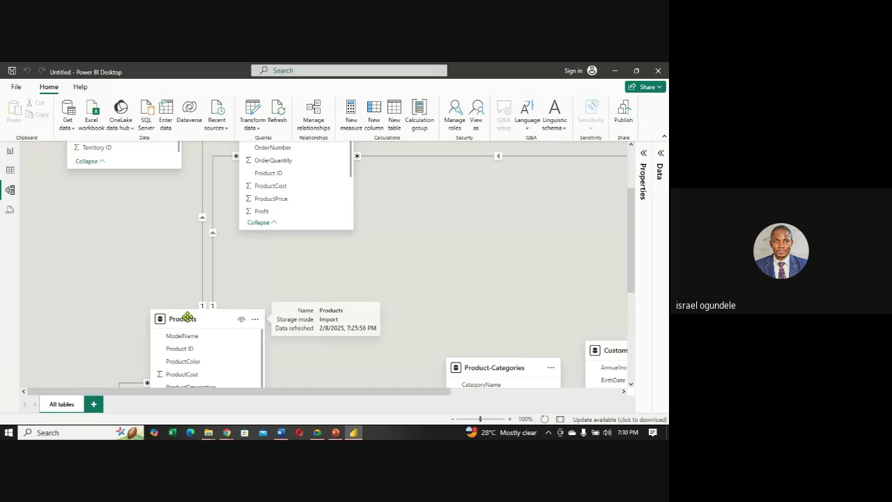
pyautogui.moveTo(191, 319); pyautogui.dragTo(74, 232)
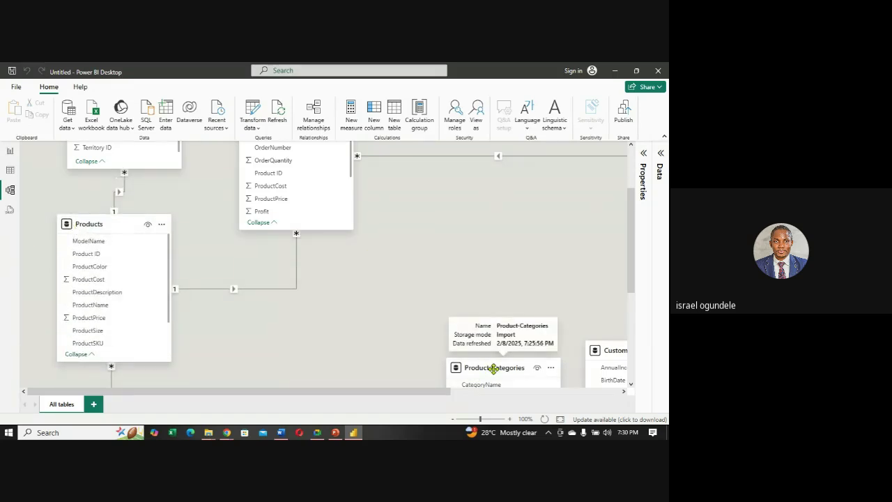
pyautogui.moveTo(488, 367); pyautogui.dragTo(414, 193)
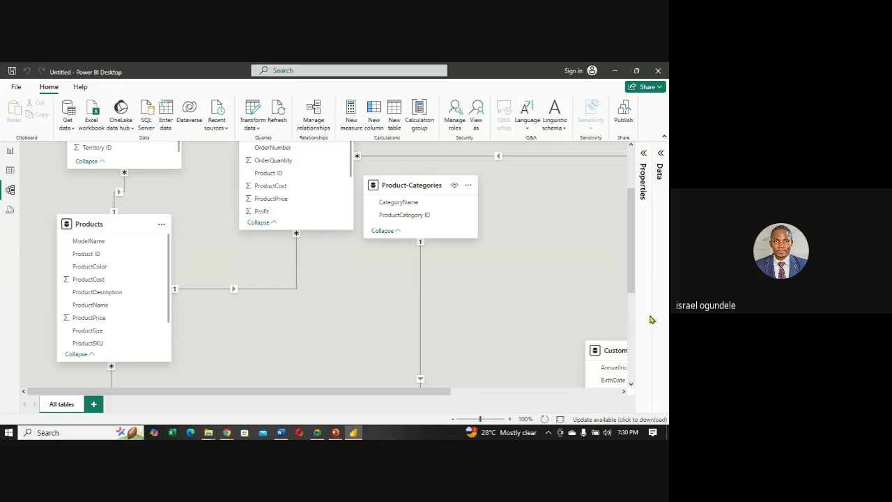
pyautogui.moveTo(607, 350); pyautogui.dragTo(522, 203)
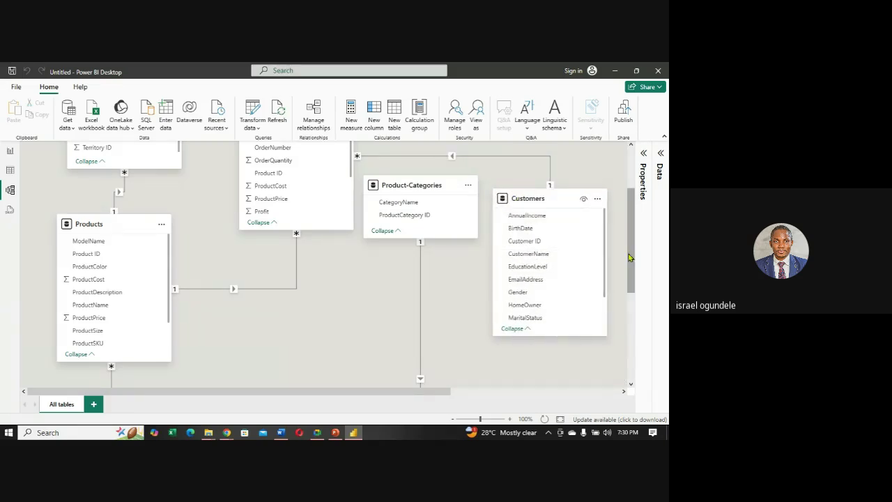
# - Move Product-Subcategories beneath Product-Categories and bring Territories in between Products and Product-Subcategories
pyautogui.moveTo(629, 258); pyautogui.dragTo(634, 341)
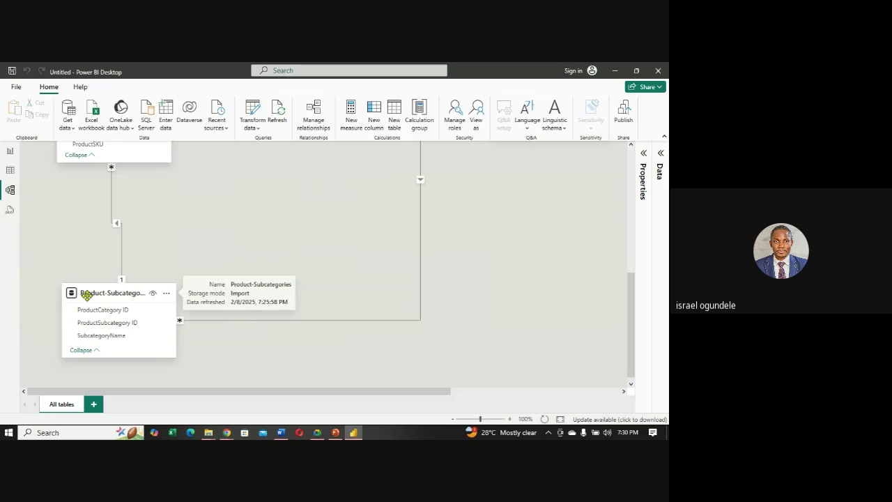
pyautogui.moveTo(105, 293); pyautogui.dragTo(362, 276)
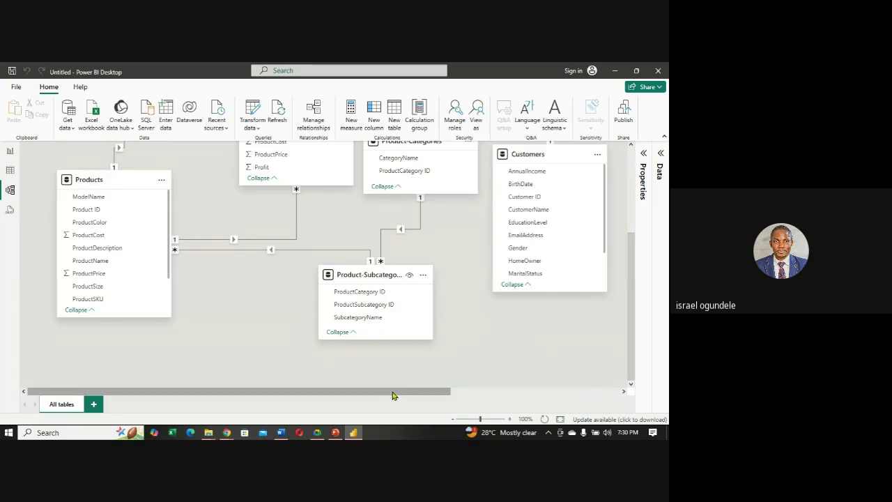
pyautogui.moveTo(399, 396); pyautogui.dragTo(568, 385)
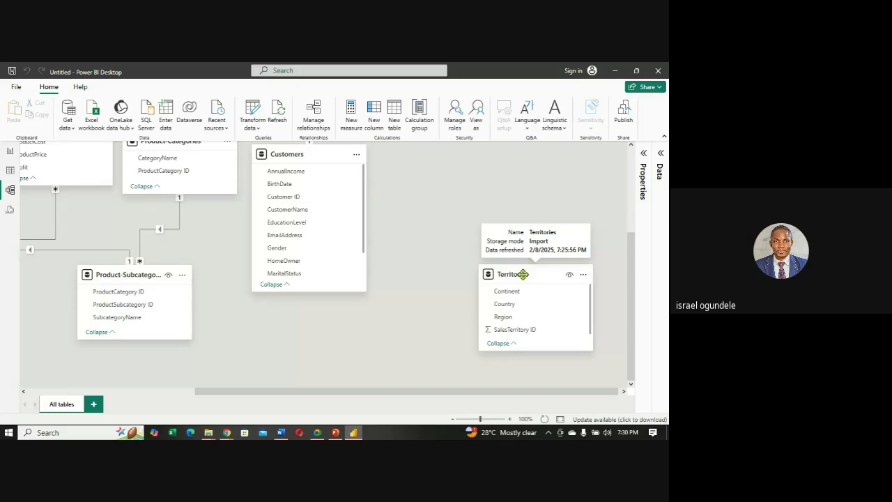
pyautogui.moveTo(523, 274); pyautogui.dragTo(230, 307)
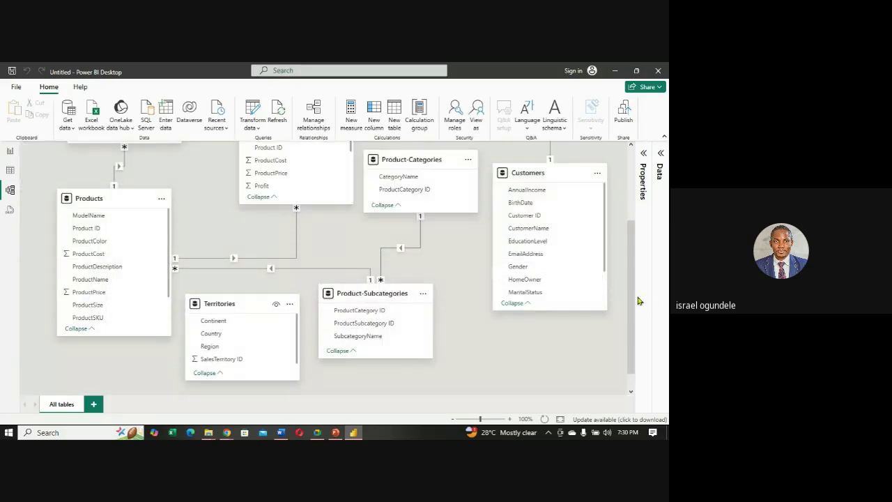
# - Line up Product-Categories and Customers in the same row as the Sales-2015-2017 table
pyautogui.moveTo(630, 294); pyautogui.dragTo(623, 237)
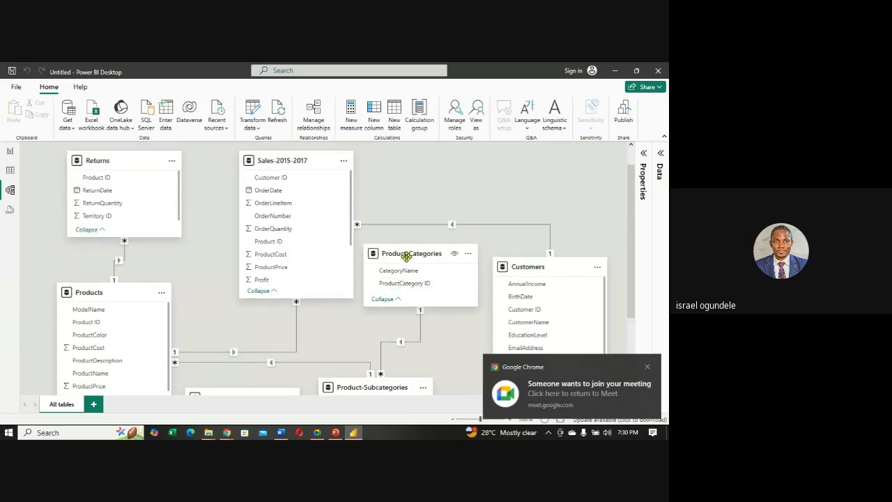
pyautogui.moveTo(408, 255); pyautogui.dragTo(418, 168)
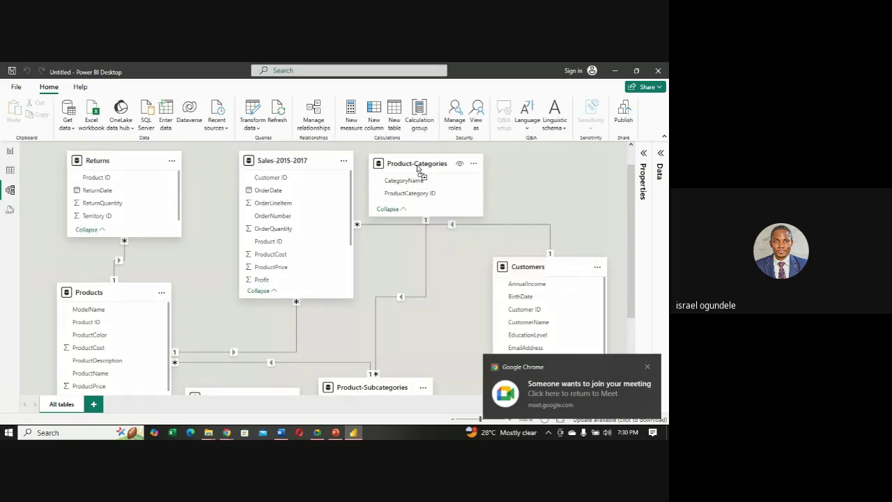
pyautogui.moveTo(528, 266); pyautogui.dragTo(536, 162)
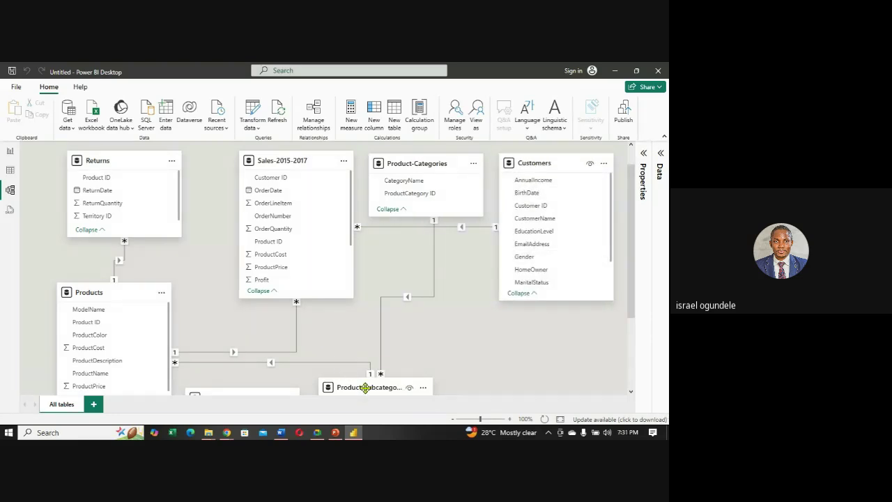
# - Place Product-Subcategories beneath Customers and shift Territories below the Sales-2015-2017 table
pyautogui.moveTo(373, 385); pyautogui.dragTo(535, 325)
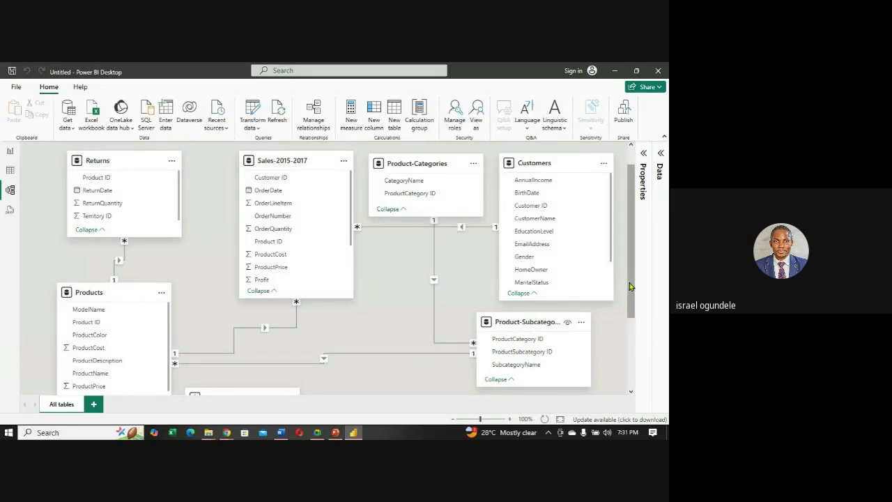
pyautogui.scroll(-2, 488, 314)
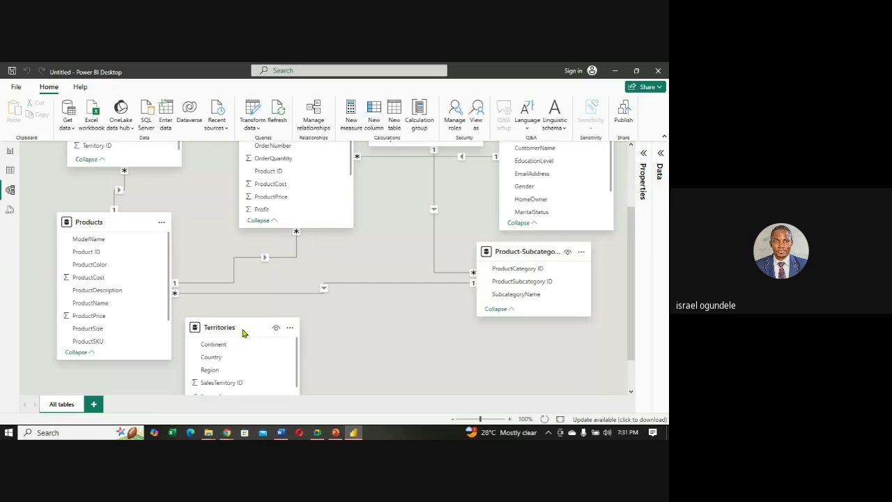
pyautogui.moveTo(241, 329); pyautogui.dragTo(328, 316)
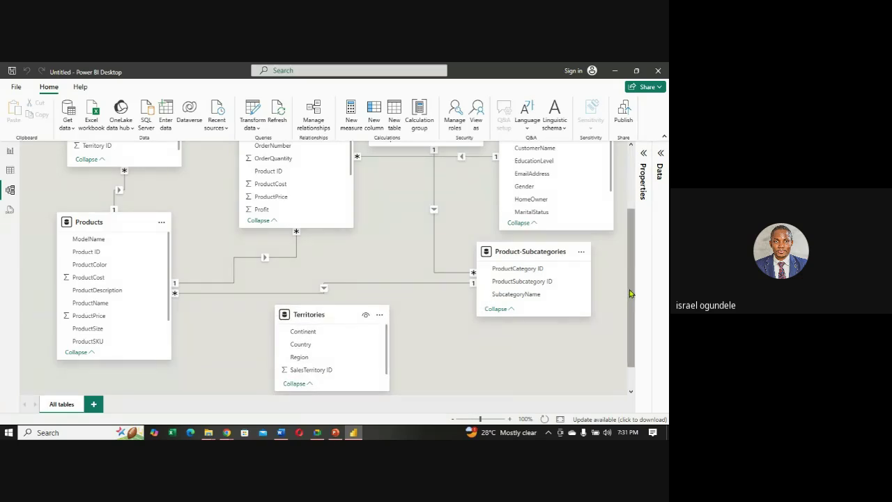
# - Examine the relationship lines across the arranged model diagram, including which tables are connected to Territories
pyautogui.scroll(3, 617, 258)
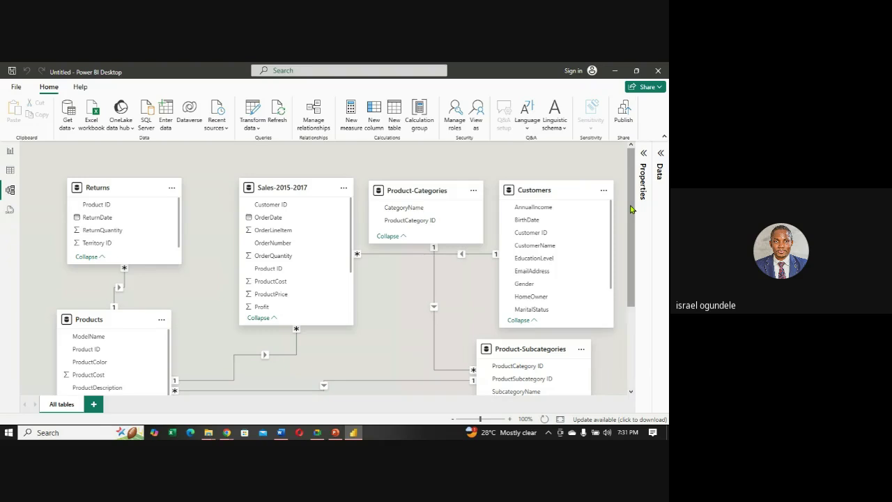
pyautogui.moveTo(630, 209); pyautogui.dragTo(610, 216)
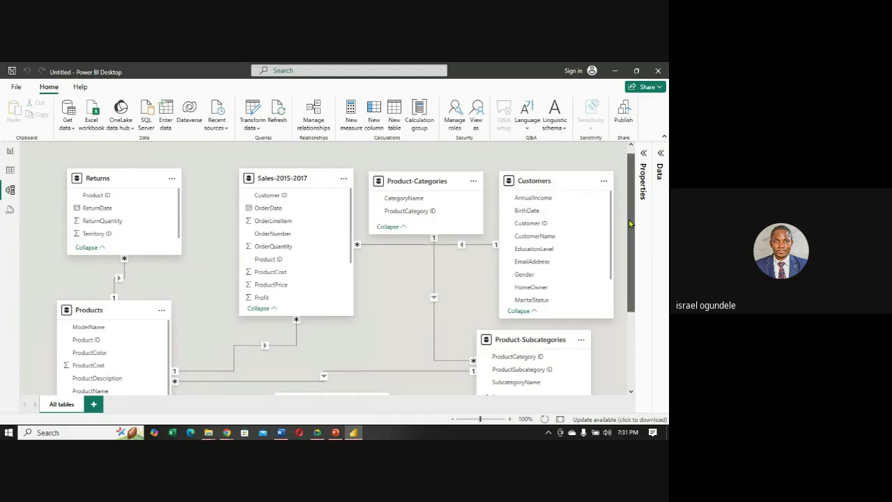
pyautogui.moveTo(630, 223); pyautogui.dragTo(639, 388)
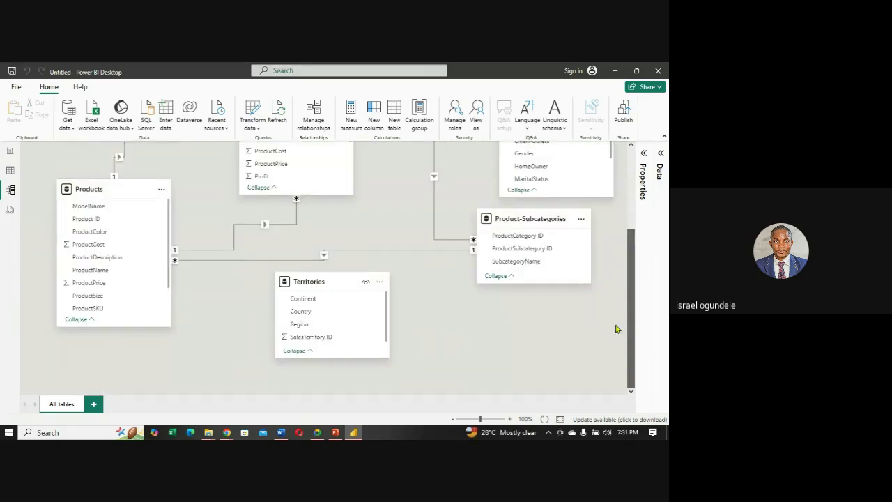
pyautogui.scroll(3, 616, 203)
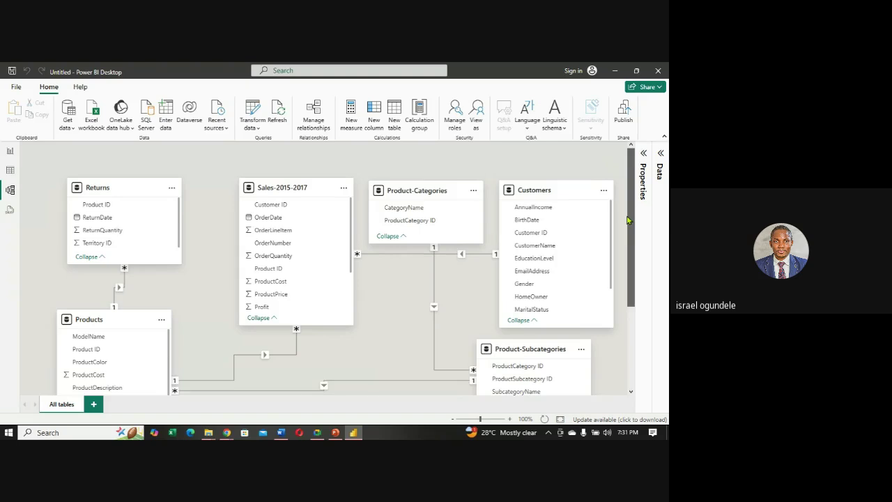
pyautogui.moveTo(626, 212); pyautogui.dragTo(628, 237)
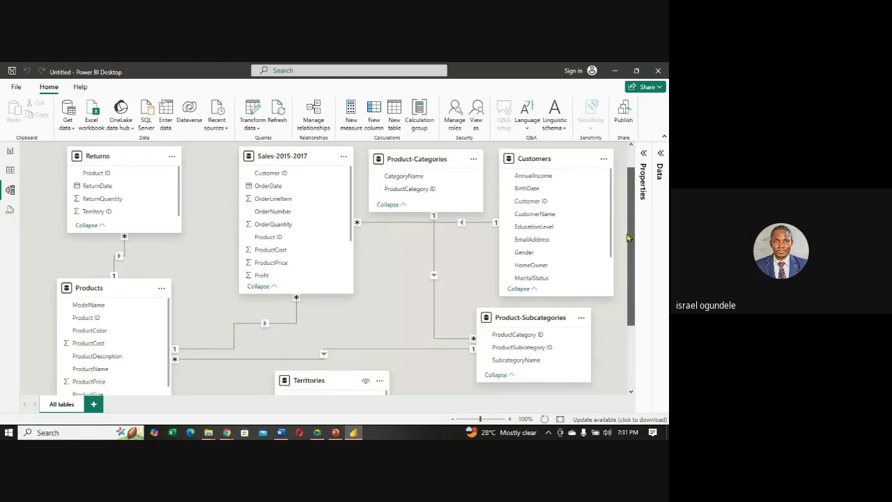
pyautogui.moveTo(628, 239)
pyautogui.mouseDown()
pyautogui.moveTo(644, 297)
pyautogui.moveTo(633, 187)
pyautogui.moveTo(640, 246)
pyautogui.mouseUp()
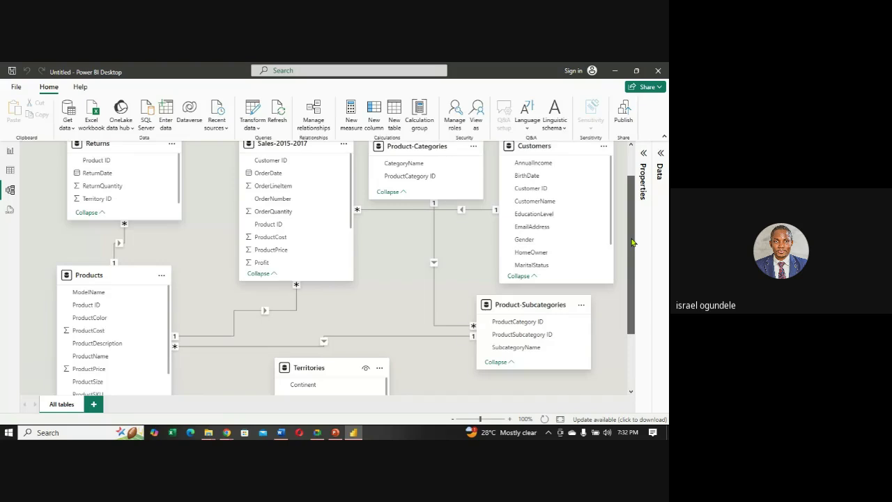
pyautogui.moveTo(632, 243); pyautogui.dragTo(626, 216)
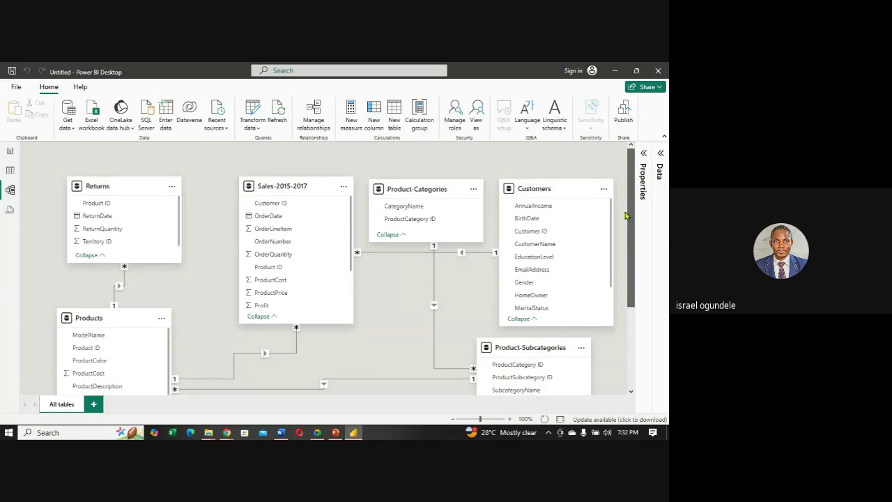
# - Review the list of defined table relationships and the connections drawn between the tables in the model diagram
pyautogui.click(315, 124)
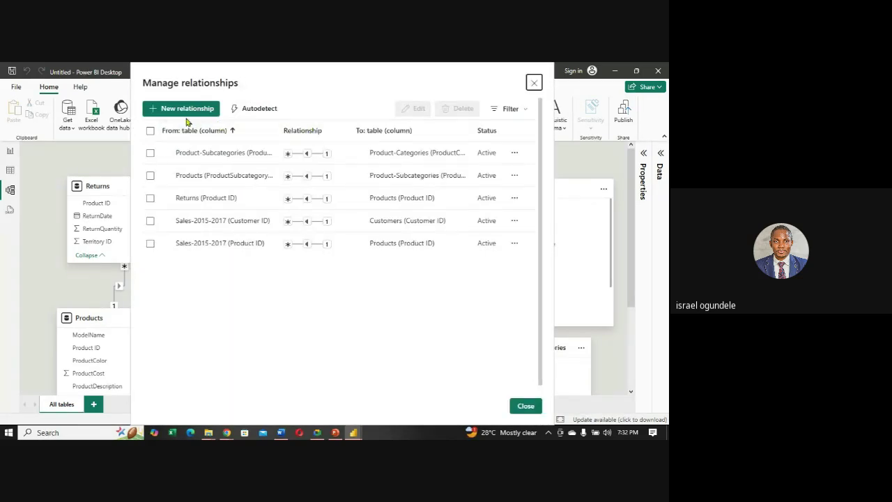
pyautogui.click(514, 153)
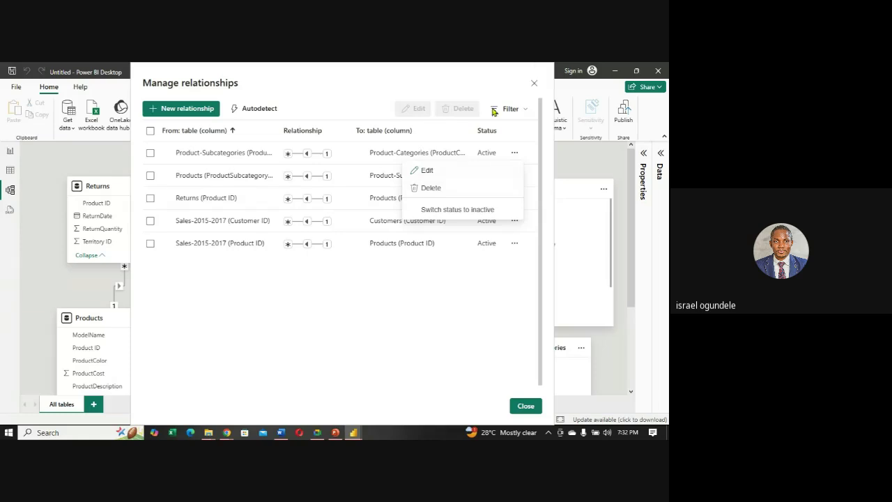
pyautogui.click(533, 84)
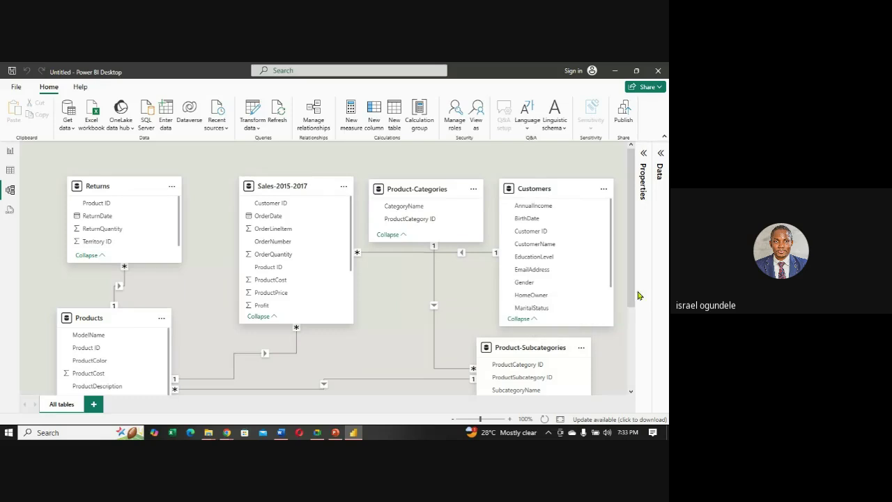
pyautogui.moveTo(635, 295); pyautogui.dragTo(625, 334)
pyautogui.scroll(2, 625, 327)
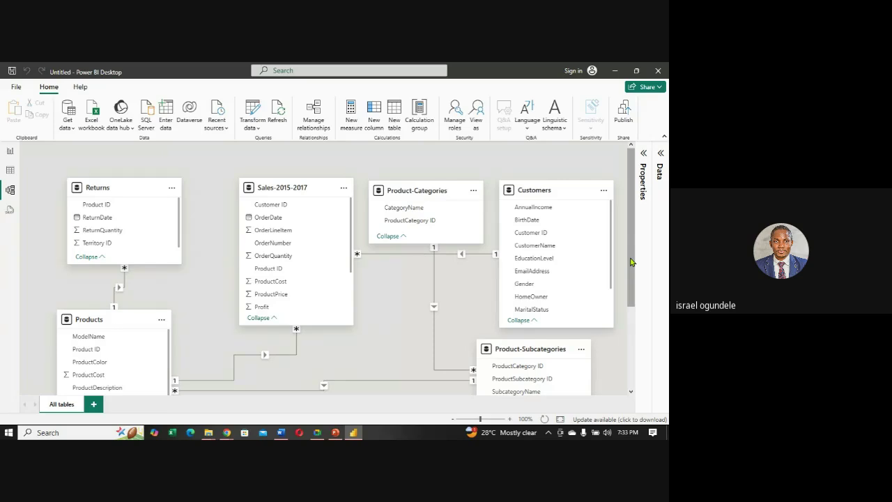
pyautogui.scroll(-1, 630, 277)
pyautogui.scroll(-4, 630, 284)
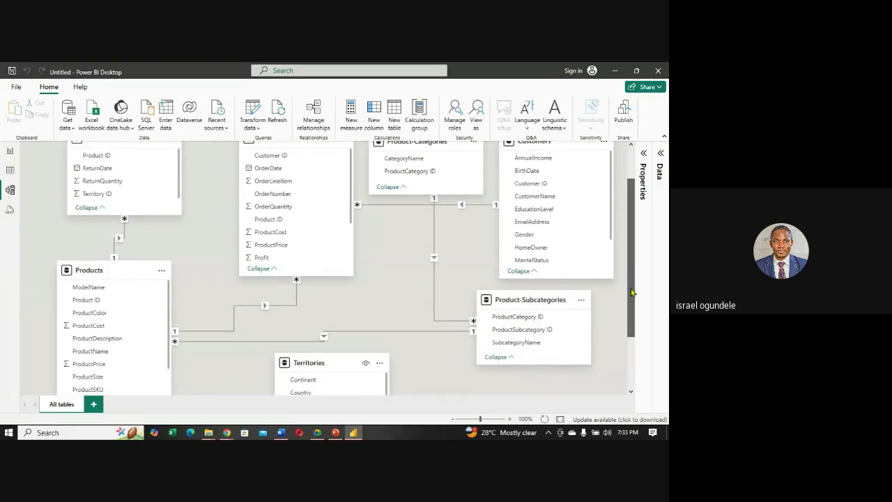
pyautogui.moveTo(631, 292); pyautogui.dragTo(625, 251)
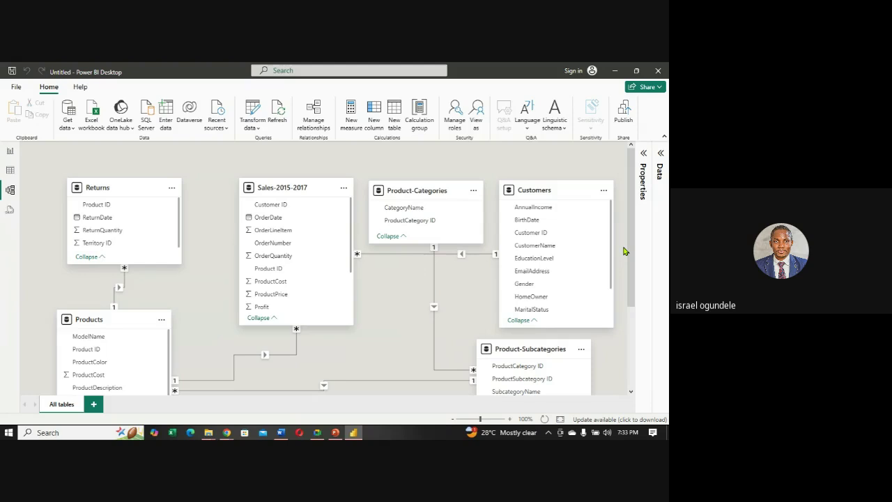
# - Try to set up a new relationship from Customers to Products using the Product ID column
pyautogui.click(311, 129)
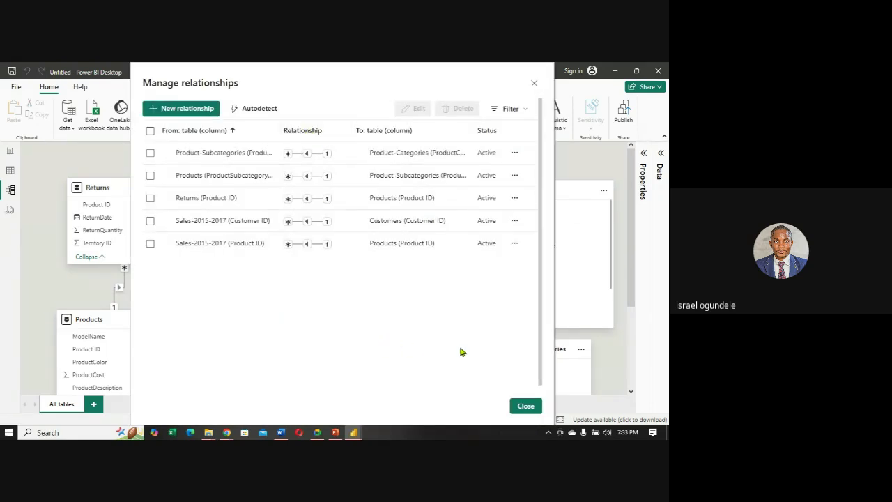
pyautogui.click(163, 112)
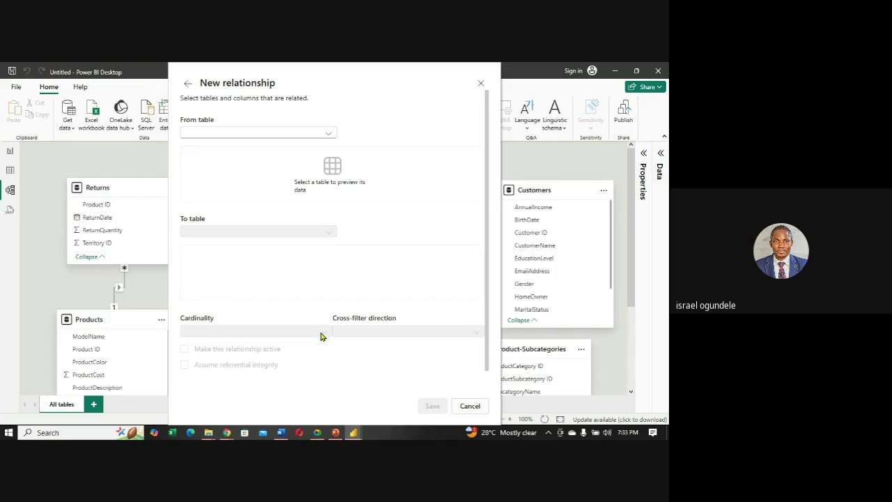
pyautogui.click(329, 134)
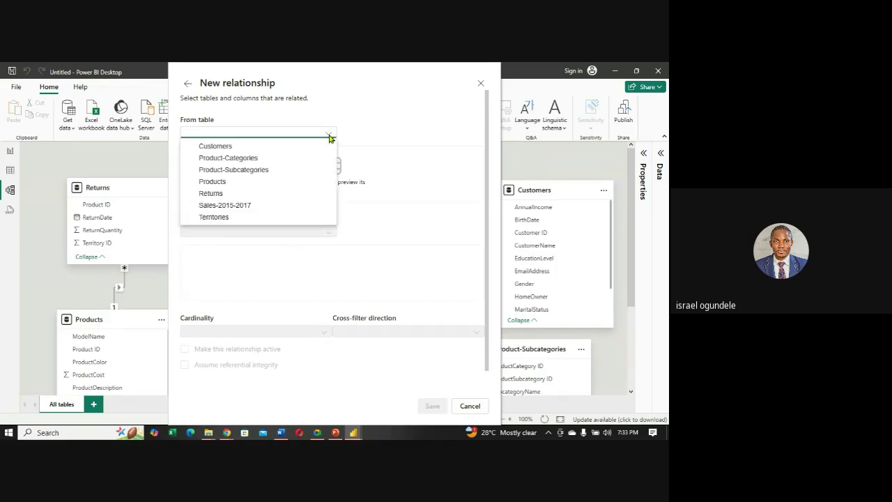
pyautogui.click(264, 147)
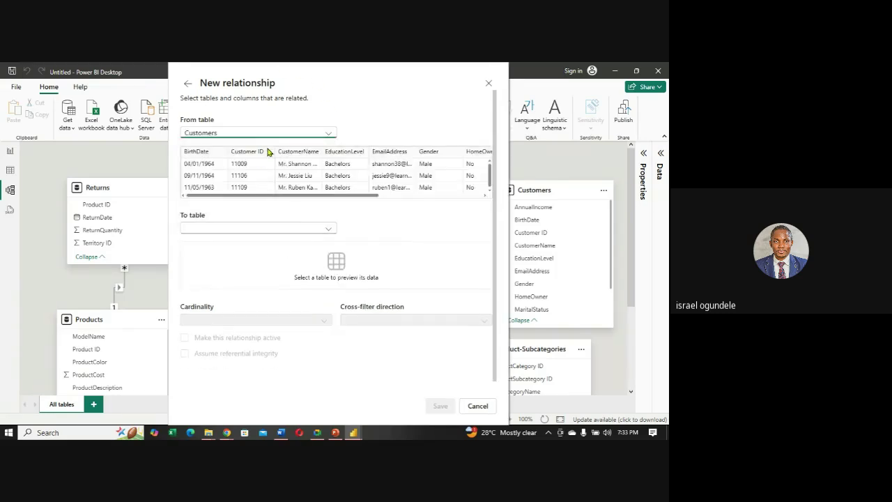
pyautogui.click(328, 232)
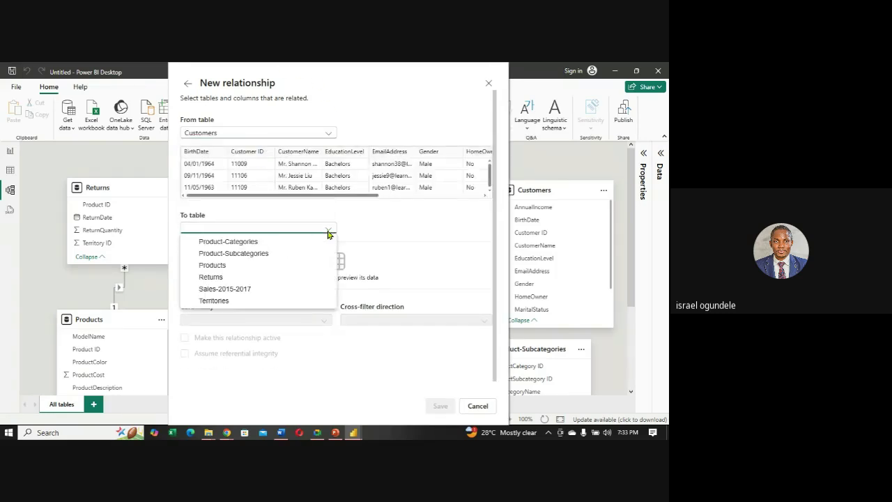
pyautogui.click(269, 265)
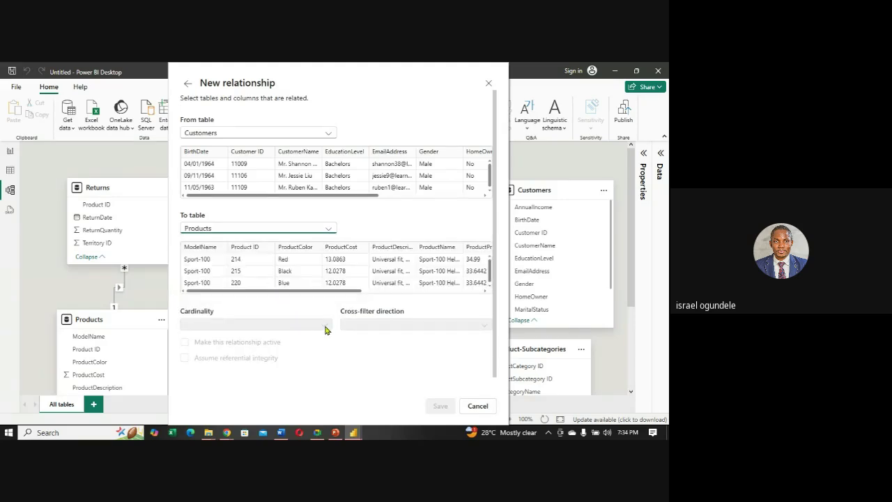
pyautogui.click(326, 327)
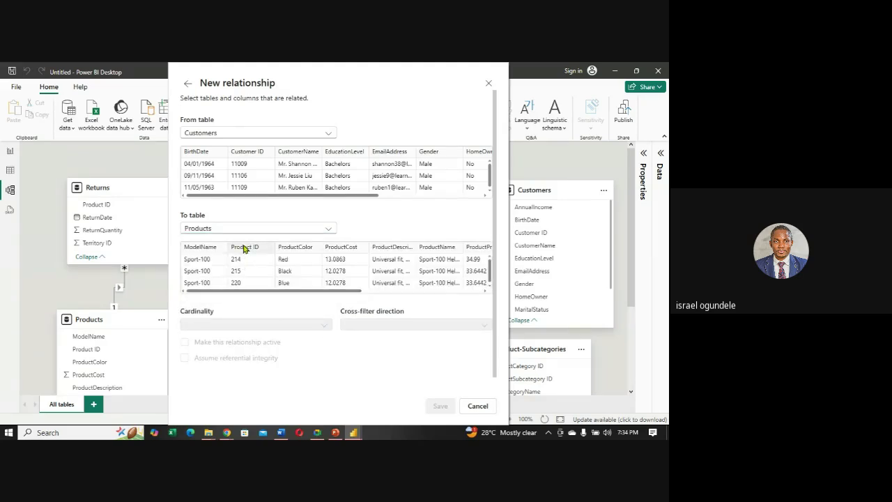
pyautogui.click(244, 248)
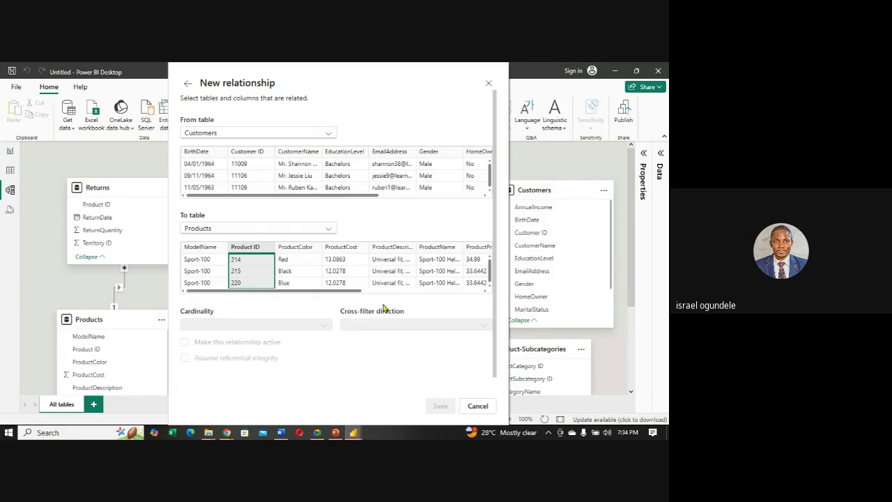
pyautogui.moveTo(368, 195); pyautogui.dragTo(314, 198)
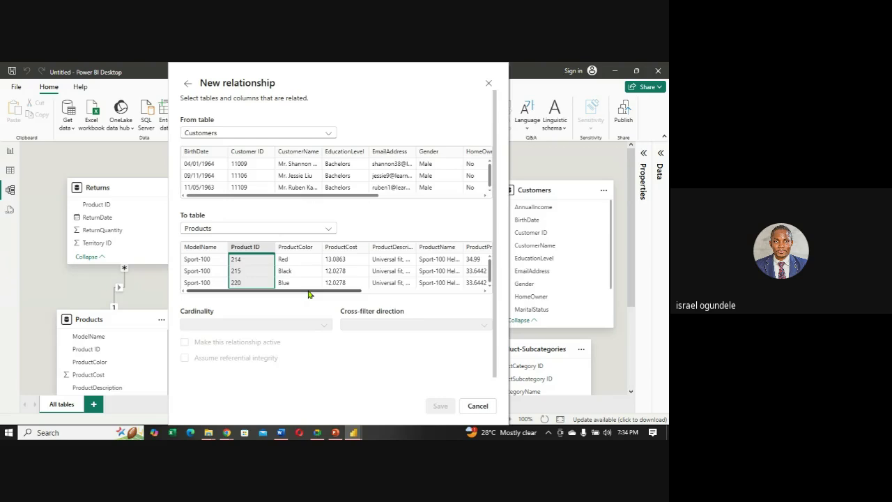
pyautogui.moveTo(308, 292); pyautogui.dragTo(221, 298)
# - Try pairing Sales-2015-2017 with Customers, Product-Categories and Returns in the new relationship
pyautogui.click(329, 229)
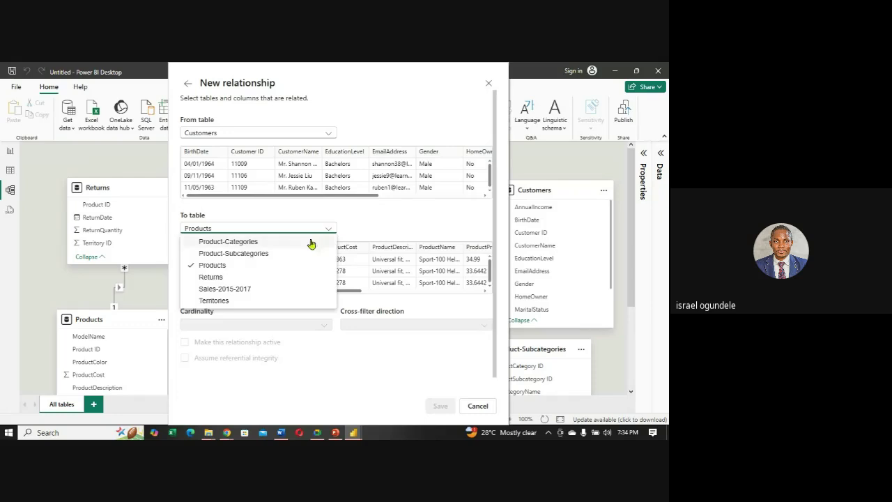
pyautogui.click(225, 289)
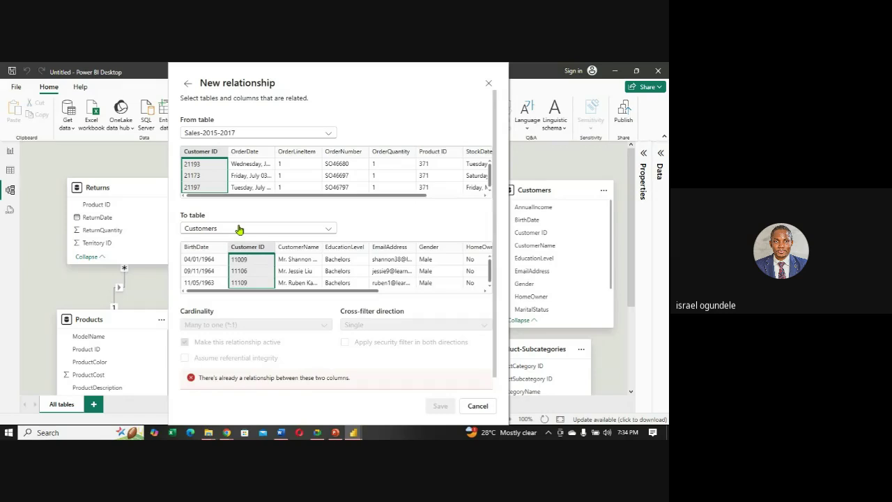
pyautogui.click(327, 233)
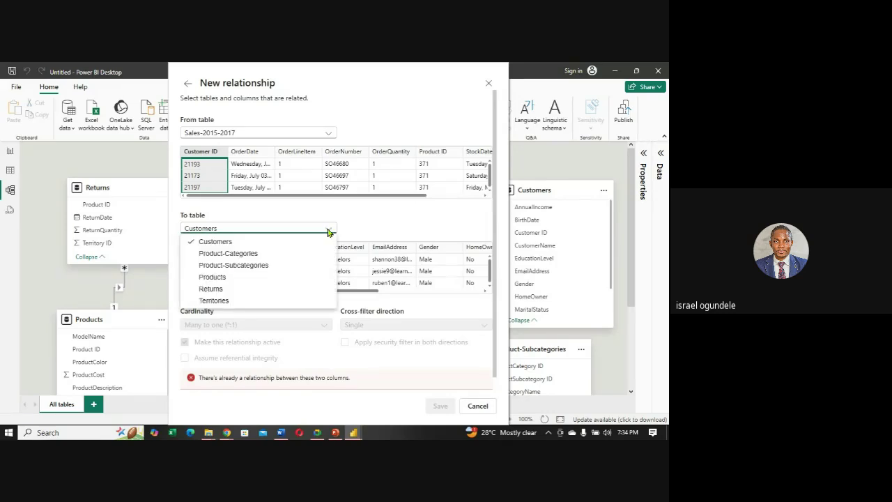
pyautogui.click(253, 254)
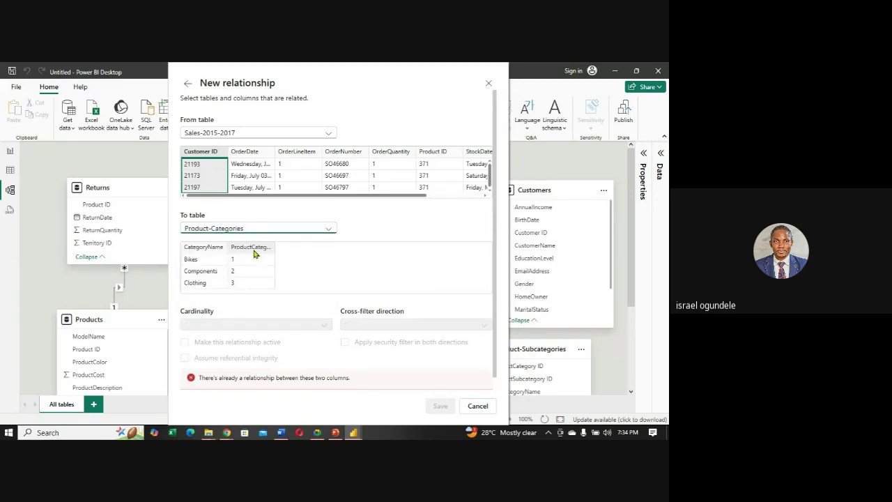
pyautogui.click(328, 230)
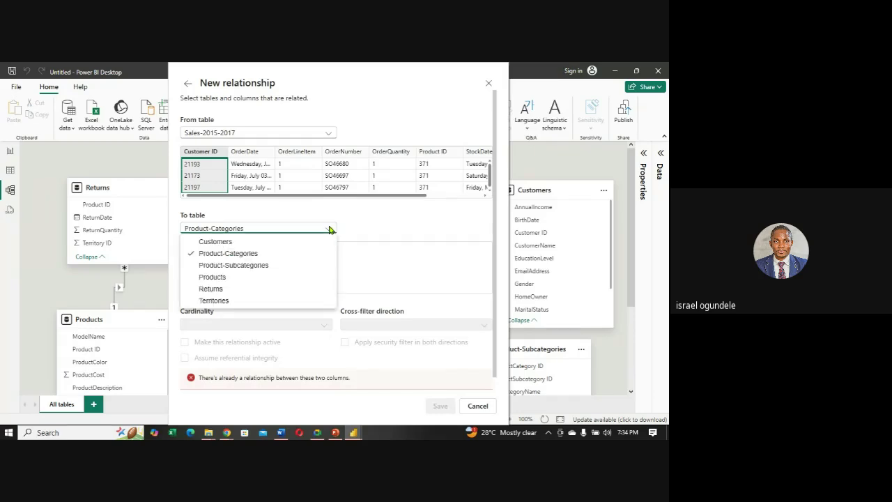
pyautogui.click(252, 291)
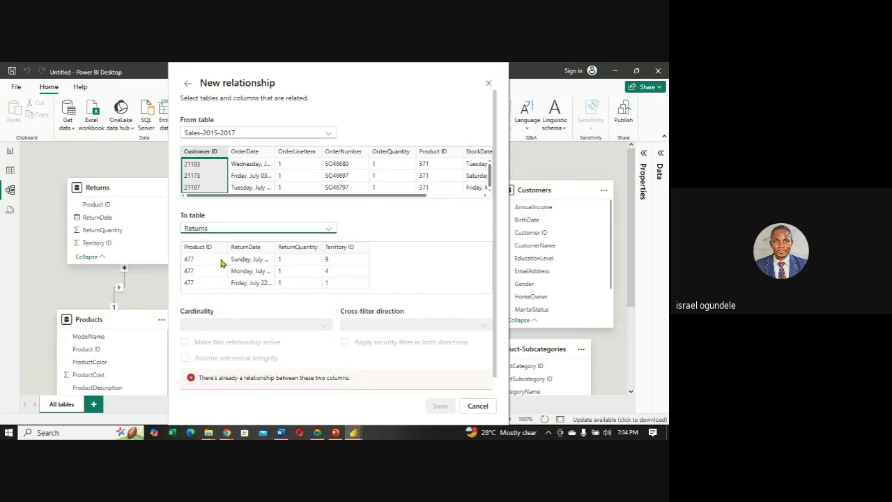
# - Try relating Returns to Products on Product ID, and discard the new relationship
pyautogui.click(329, 134)
pyautogui.click(248, 181)
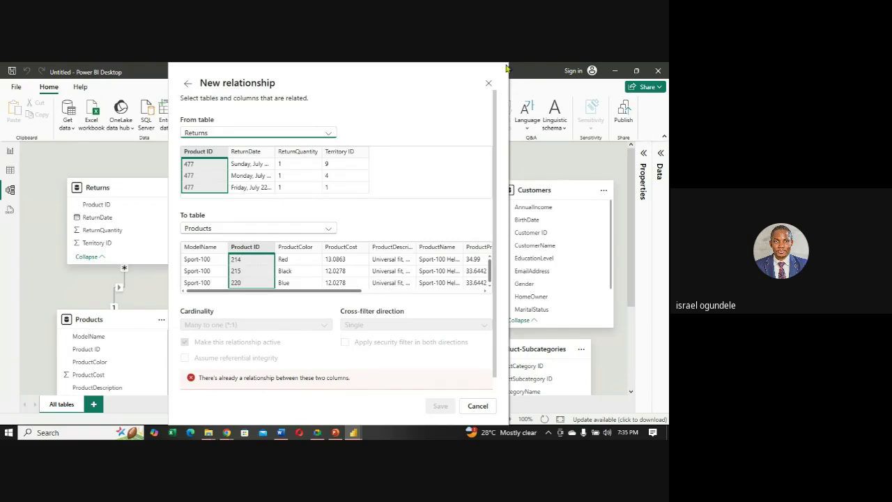
pyautogui.click(488, 83)
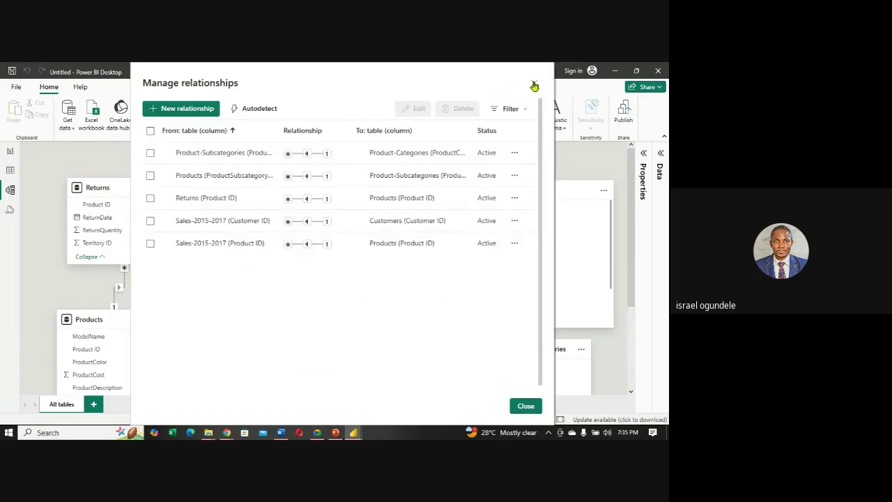
pyautogui.click(534, 85)
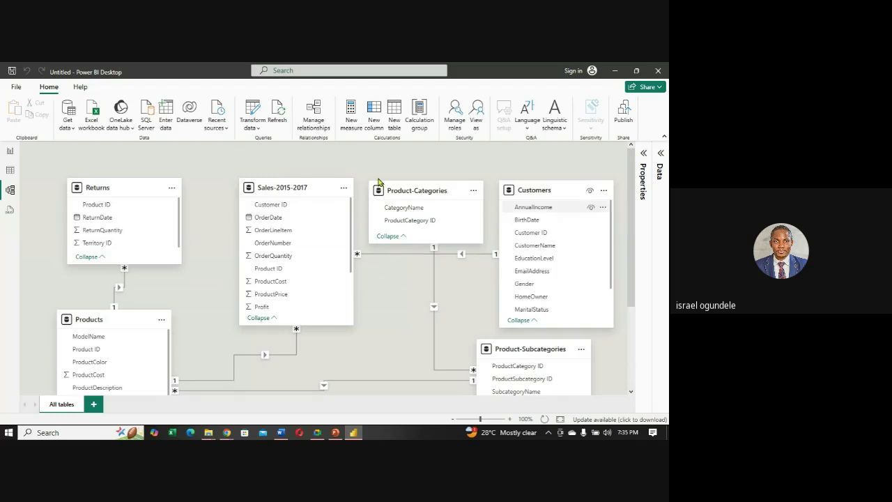
# - Delete all existing table relationships from the model
pyautogui.click(313, 124)
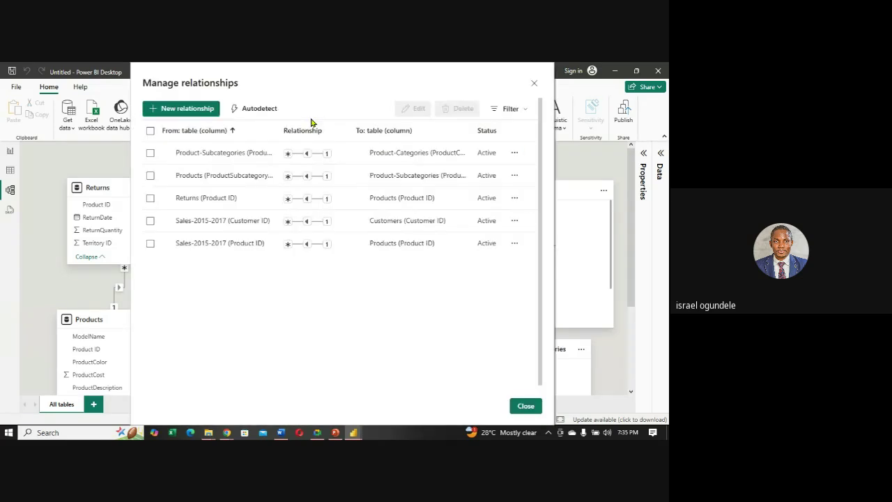
pyautogui.click(513, 153)
pyautogui.click(513, 154)
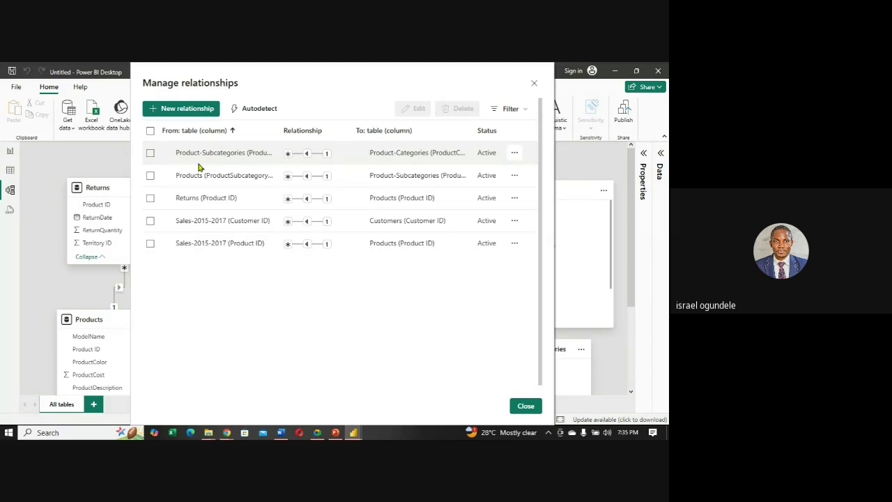
pyautogui.click(149, 132)
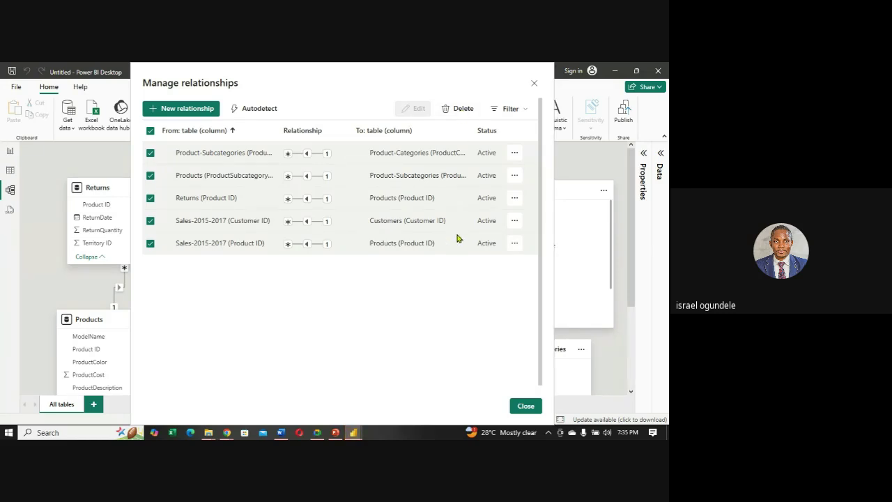
pyautogui.click(459, 109)
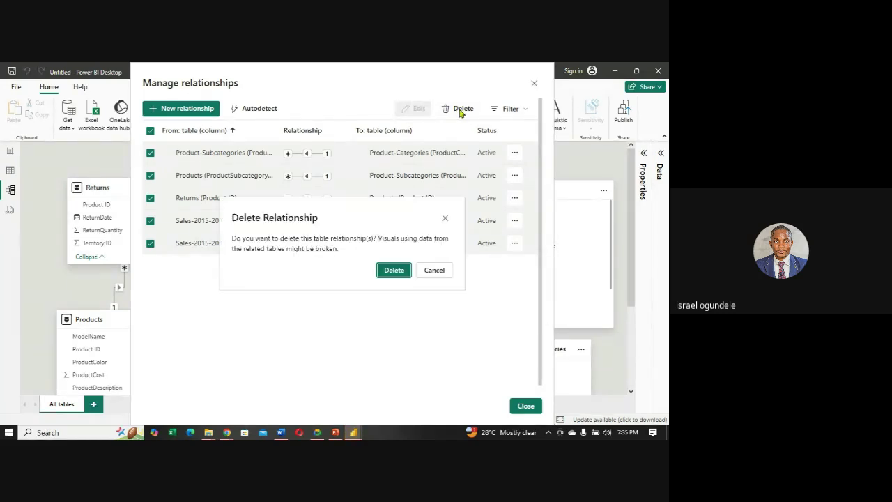
pyautogui.click(391, 274)
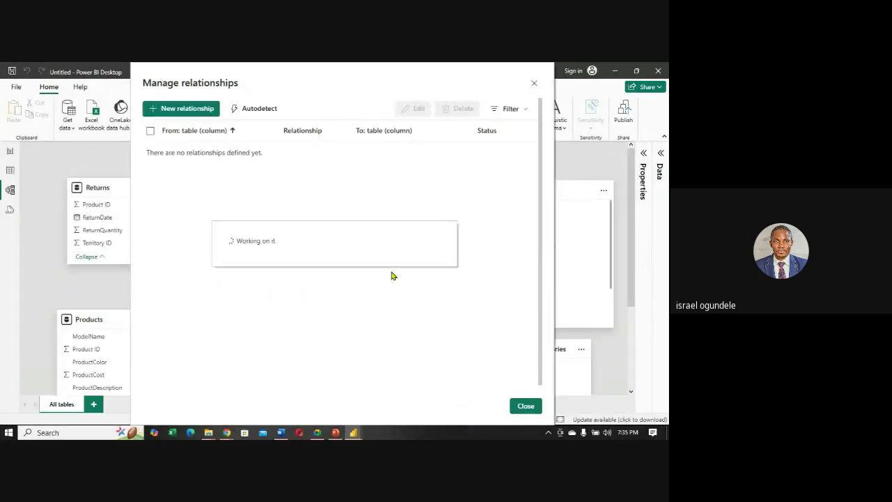
pyautogui.click(535, 85)
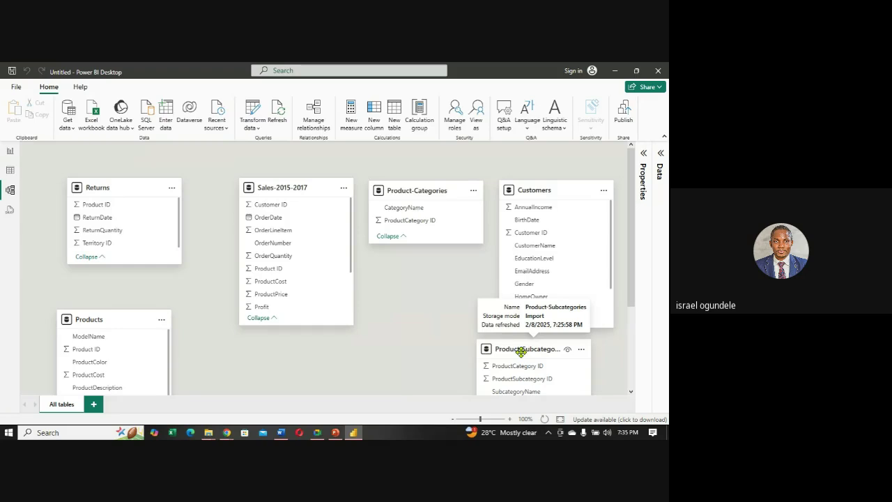
# - Line up Products, Territories and Product-Subcategories in a lower row beneath Returns, Sales-2015-2017 and Product-Categories
pyautogui.moveTo(527, 349); pyautogui.dragTo(425, 337)
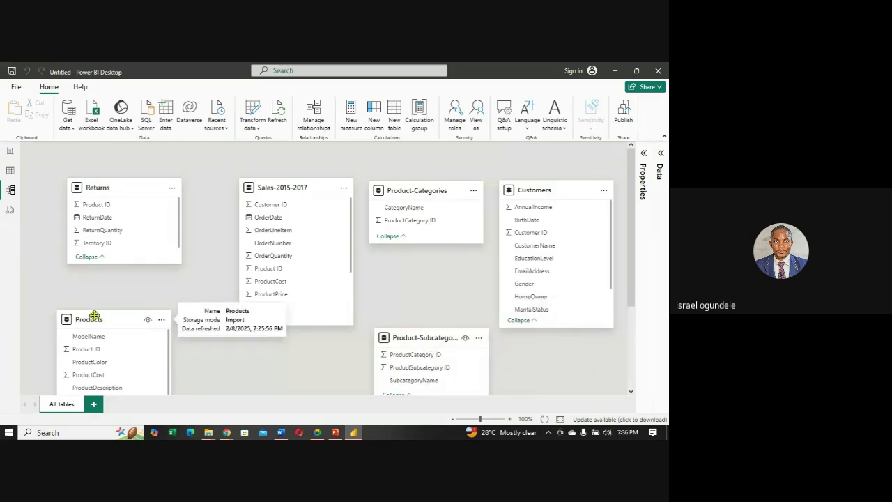
pyautogui.moveTo(94, 317); pyautogui.dragTo(113, 319)
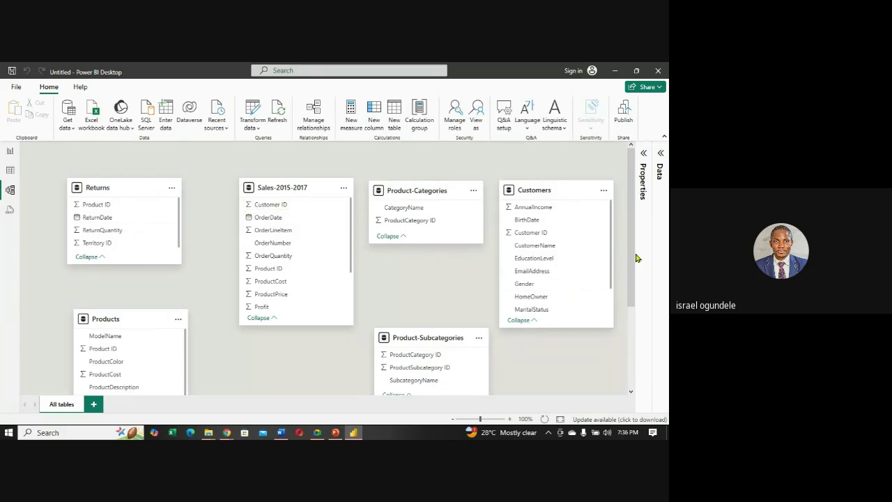
pyautogui.moveTo(632, 255); pyautogui.dragTo(630, 306)
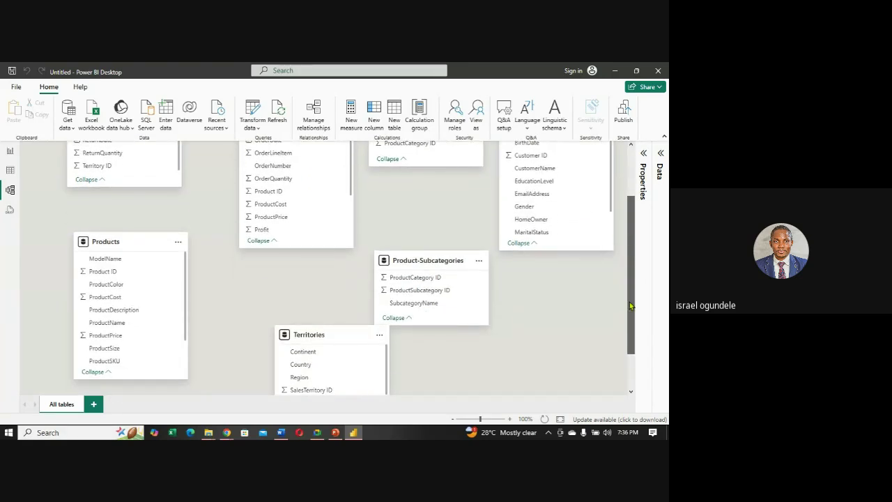
pyautogui.moveTo(314, 332)
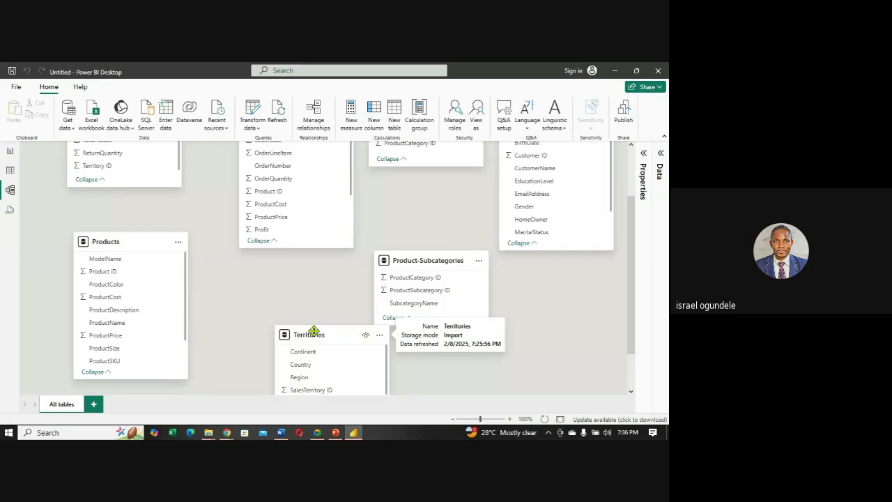
pyautogui.moveTo(314, 332); pyautogui.dragTo(266, 285)
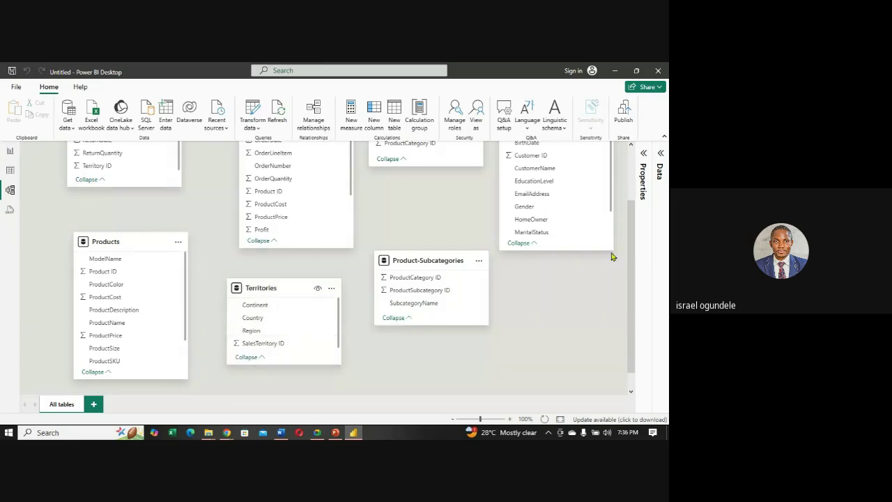
# - Swap Products and Returns in the model diagram, placing Products beside Sales-2015-2017 and Returns directly beneath Products
pyautogui.moveTo(634, 268); pyautogui.dragTo(626, 191)
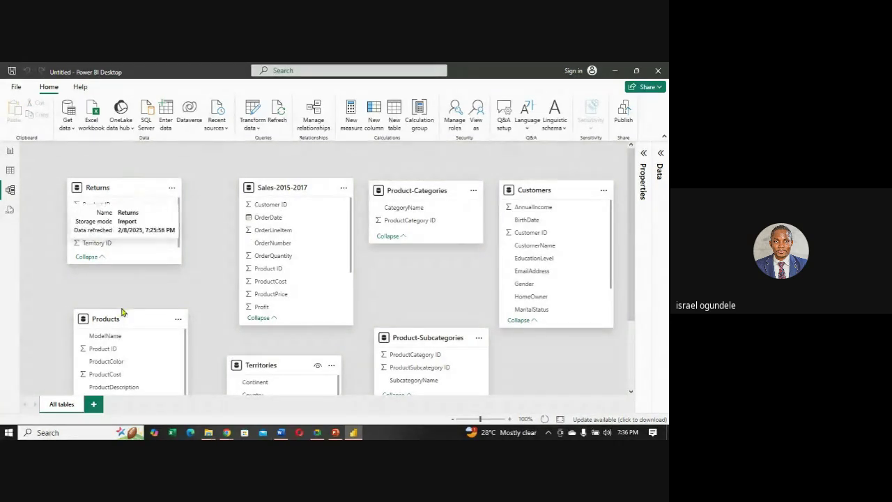
pyautogui.moveTo(122, 318); pyautogui.dragTo(110, 296)
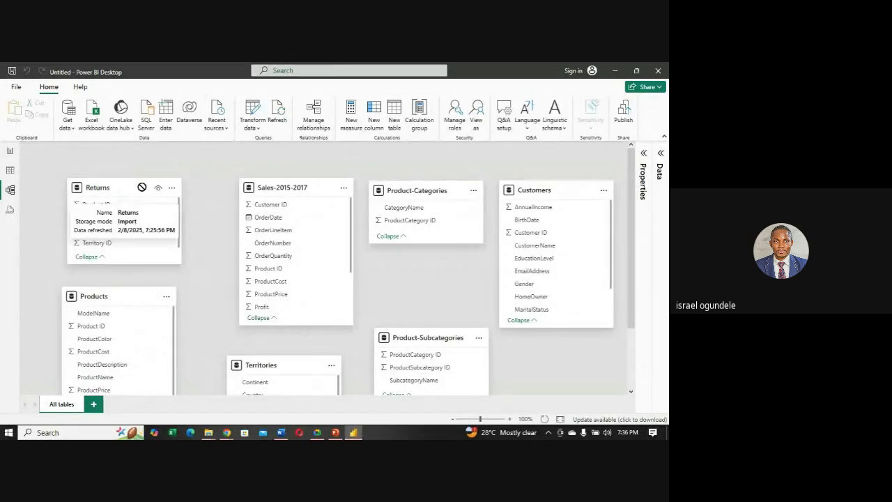
pyautogui.moveTo(133, 189); pyautogui.dragTo(225, 335)
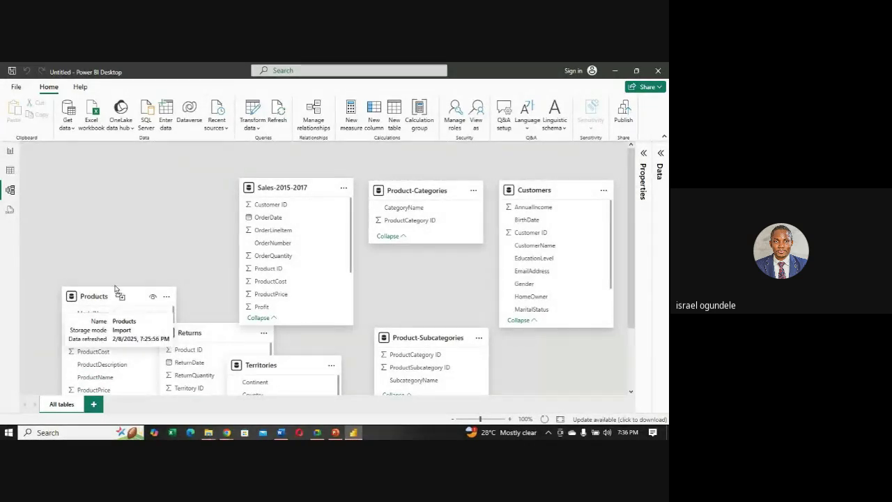
pyautogui.moveTo(116, 289); pyautogui.dragTo(114, 189)
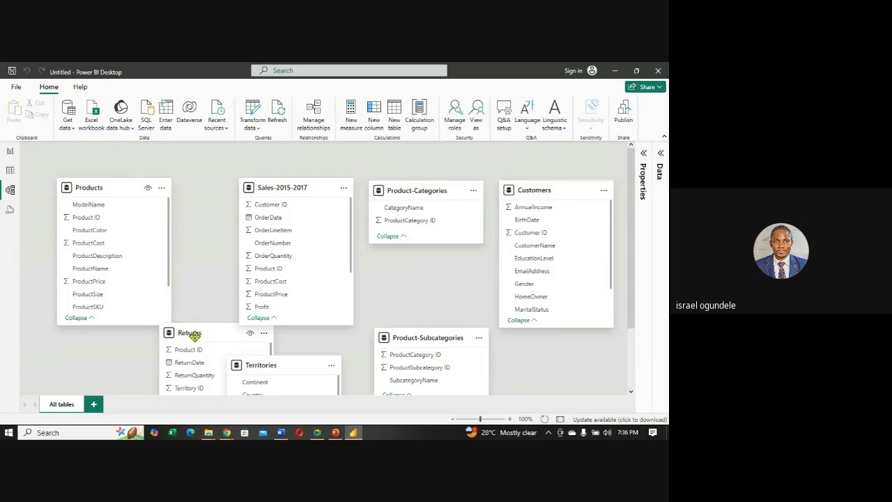
pyautogui.moveTo(106, 190); pyautogui.dragTo(131, 160)
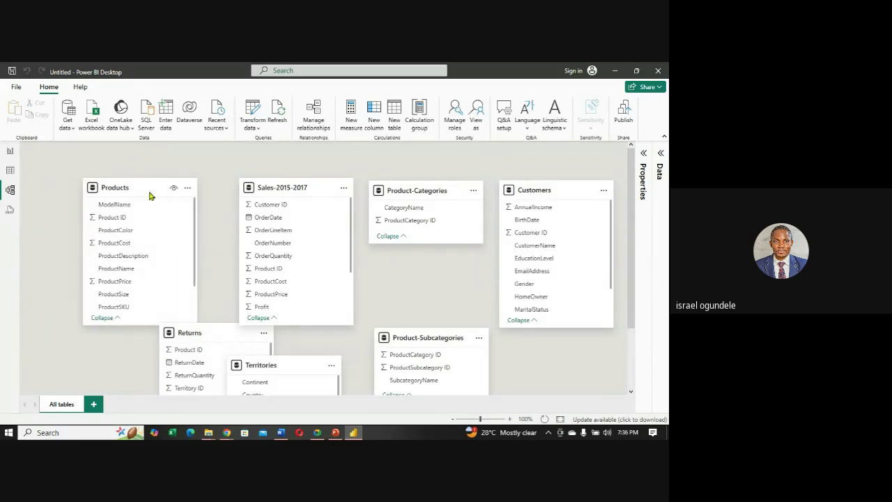
pyautogui.moveTo(207, 332); pyautogui.dragTo(129, 354)
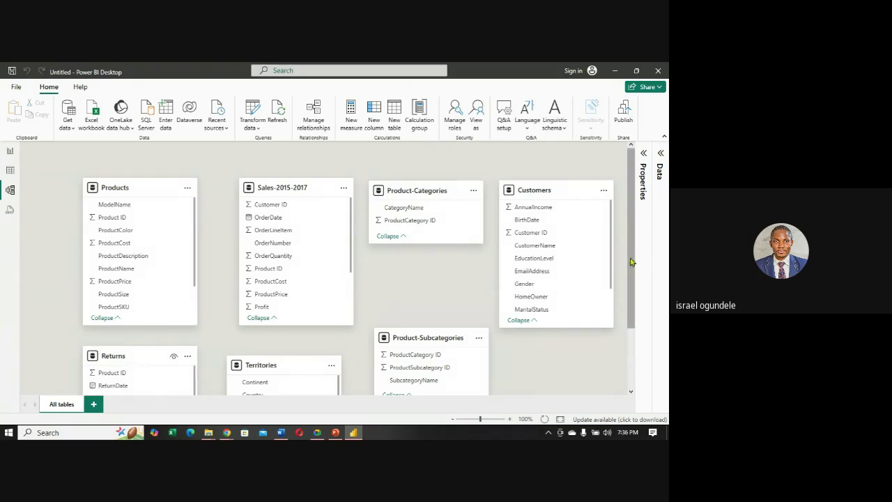
# - Create an active one-to-many relationship from Products to Sales-2015-2017 on Product ID with single cross-filter direction
pyautogui.moveTo(633, 262); pyautogui.dragTo(635, 287)
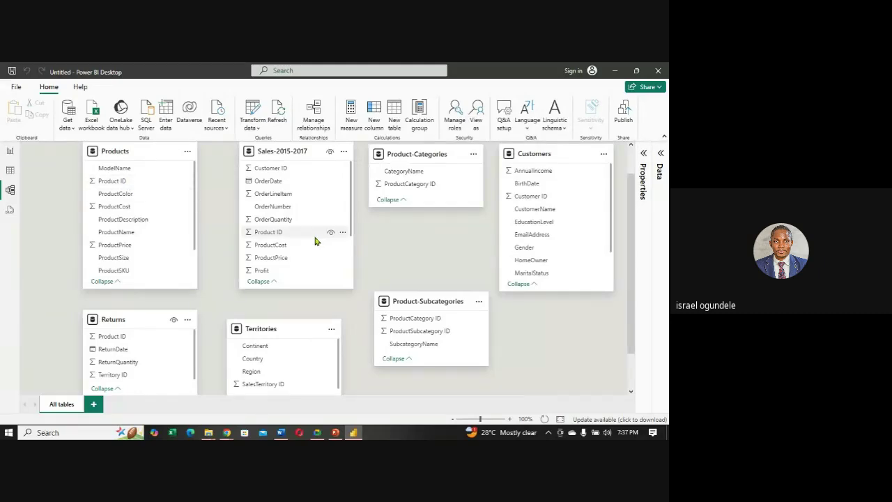
pyautogui.click(120, 183)
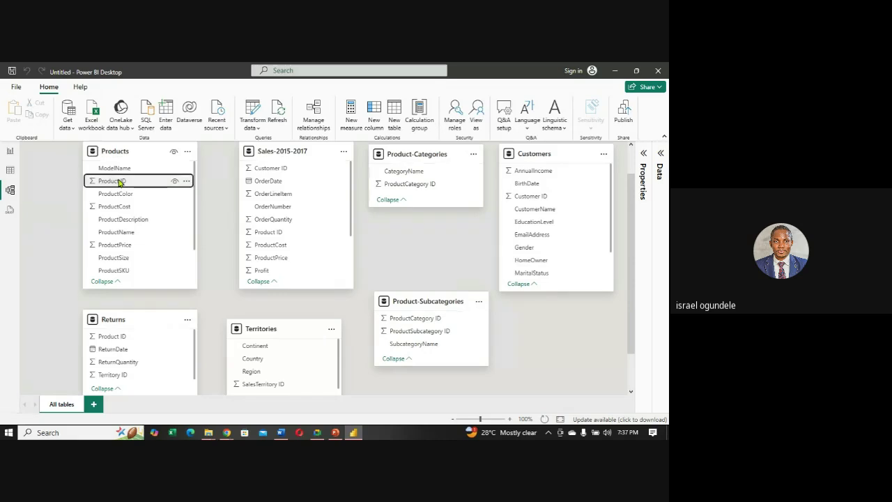
pyautogui.moveTo(119, 182); pyautogui.dragTo(283, 239)
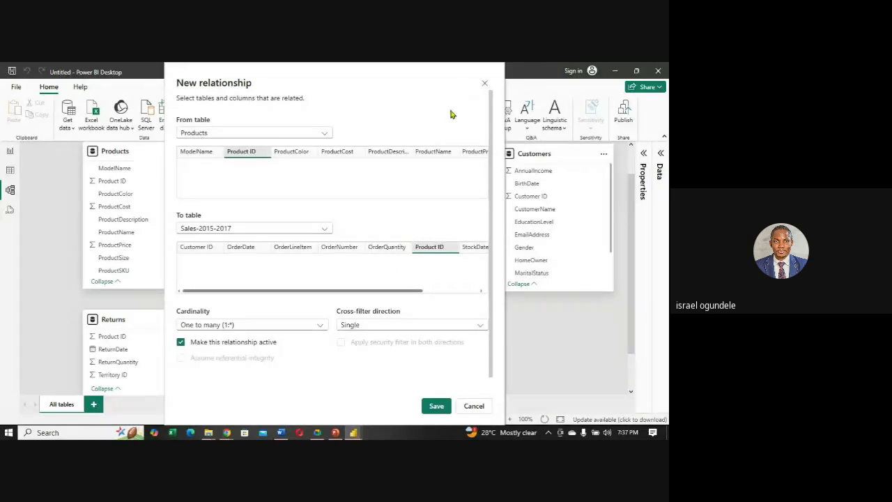
pyautogui.click(325, 138)
pyautogui.click(325, 138)
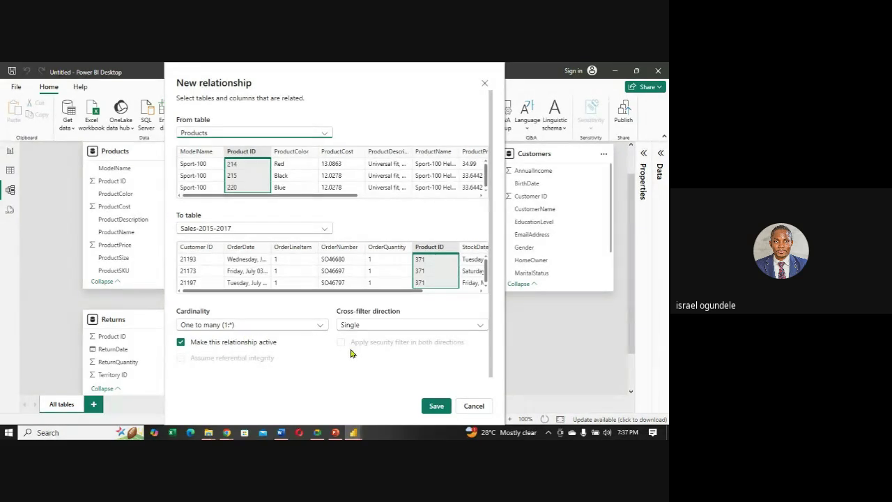
pyautogui.click(436, 406)
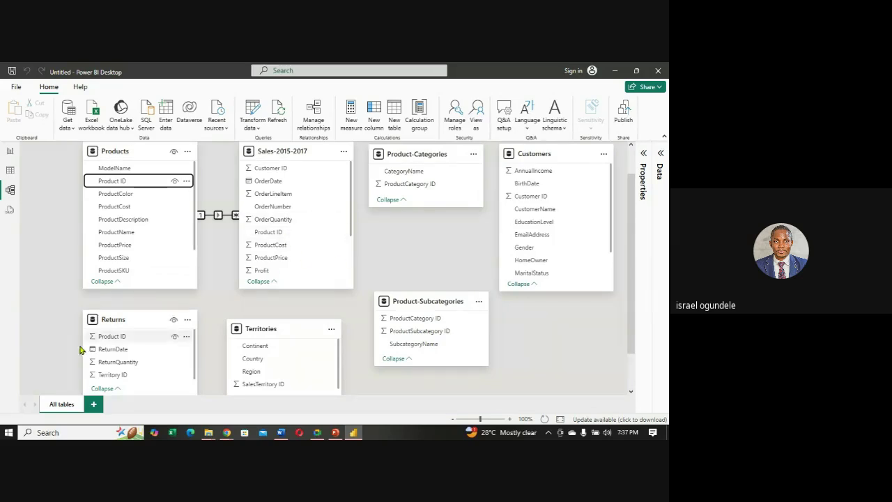
# - Try relating Product ID in Returns to Sales-2015-2017, review the proposed many-to-many settings, and discard the new relationship
pyautogui.click(275, 237)
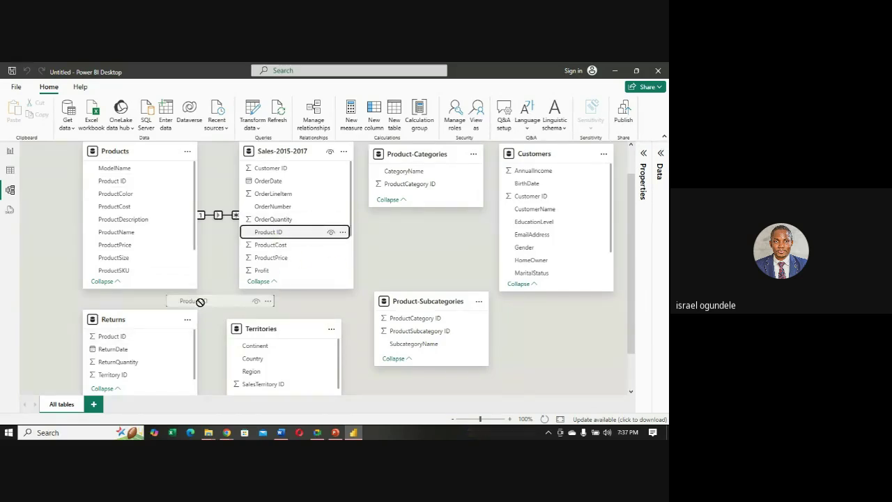
pyautogui.click(124, 337)
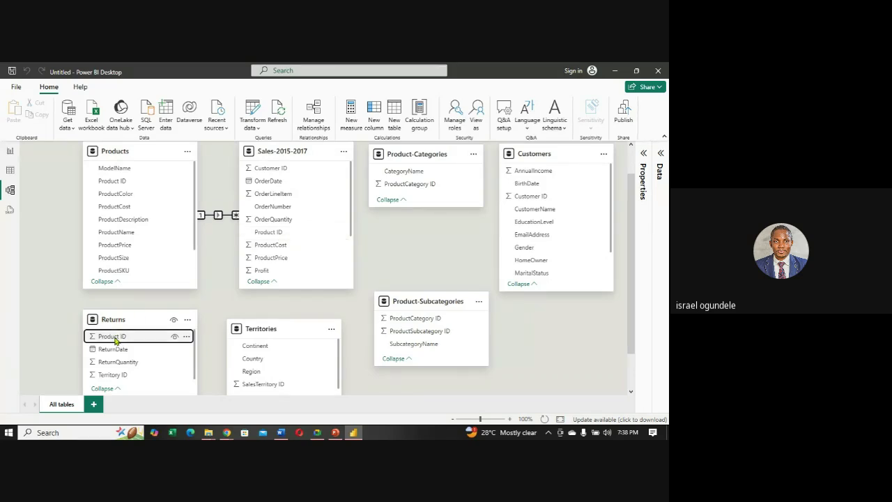
pyautogui.moveTo(116, 340); pyautogui.dragTo(261, 255)
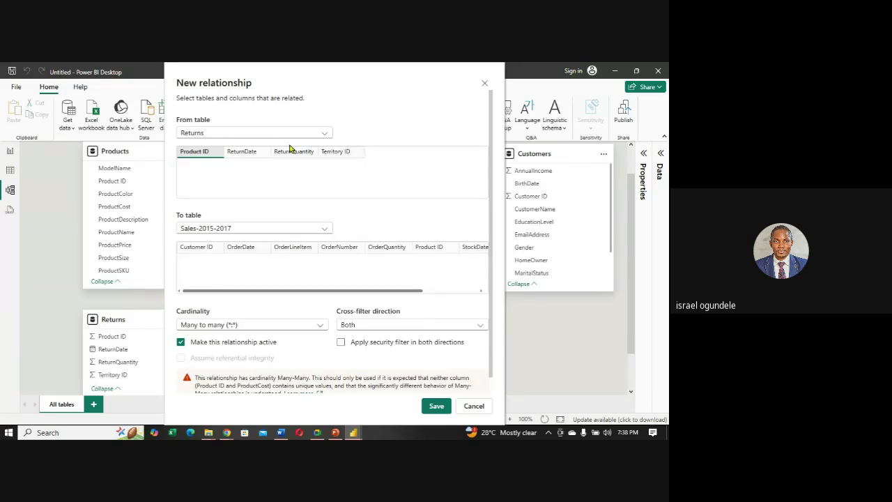
pyautogui.click(324, 135)
pyautogui.click(326, 136)
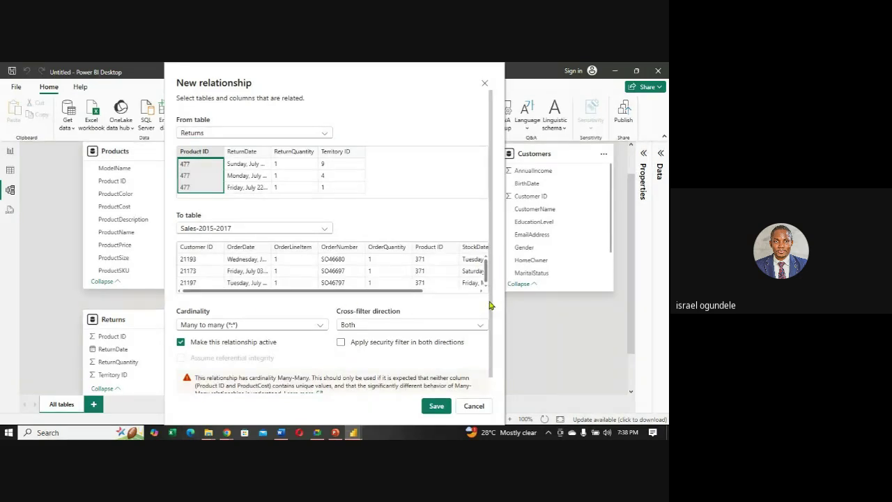
pyautogui.scroll(-1, 490, 314)
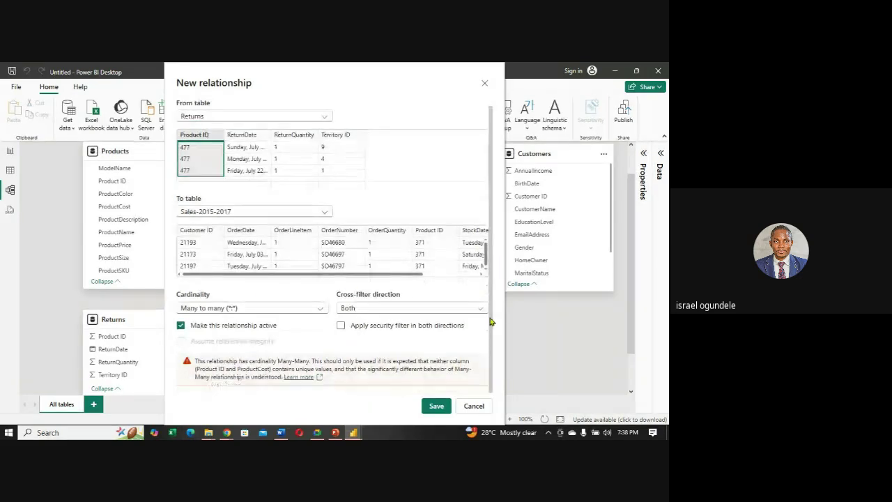
pyautogui.click(486, 86)
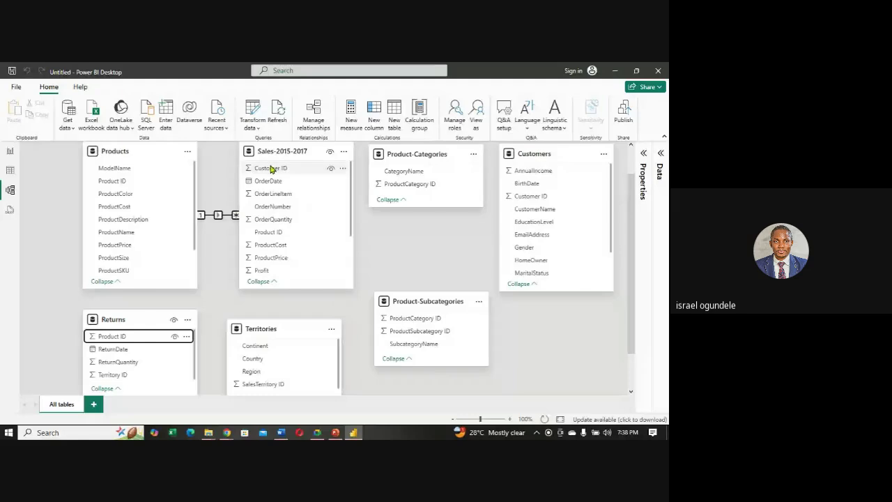
# - Relate Sales-2015-2017 to Customers on Customer ID, many to one, and Product-Categories to Product-Subcategories on ProductCategory ID, one to many
pyautogui.moveTo(276, 171); pyautogui.dragTo(542, 207)
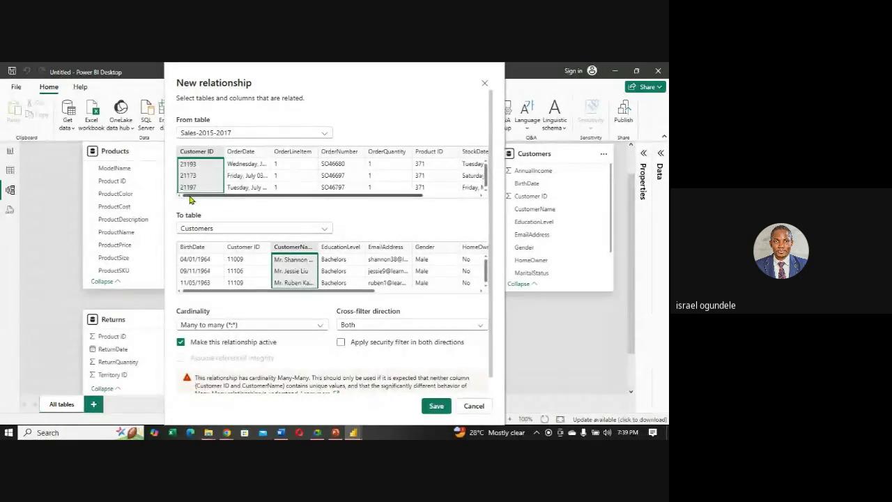
pyautogui.click(251, 249)
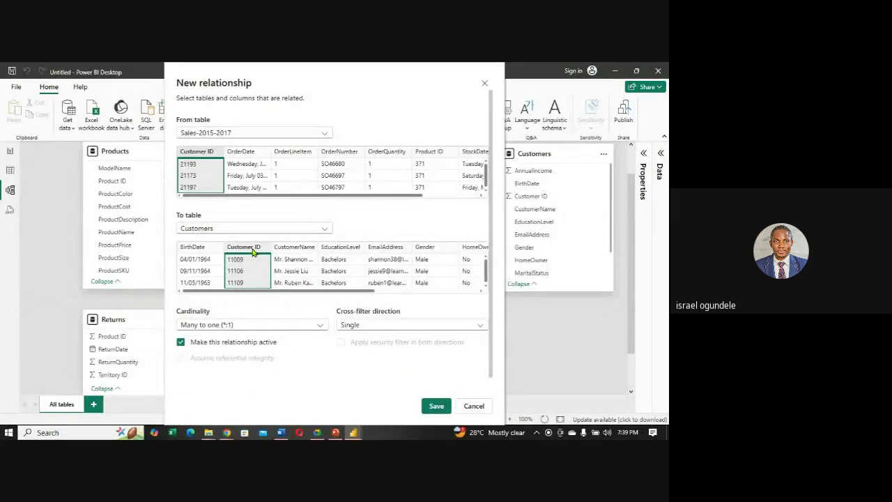
pyautogui.click(435, 407)
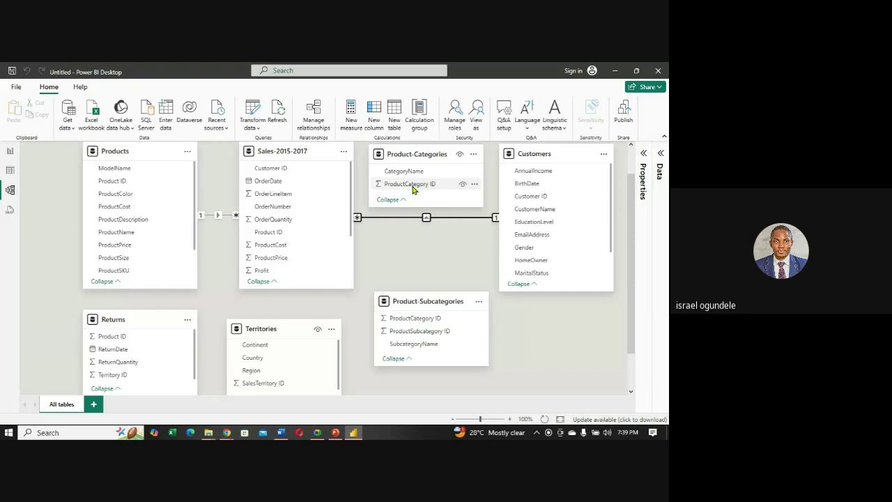
pyautogui.moveTo(413, 189); pyautogui.dragTo(417, 324)
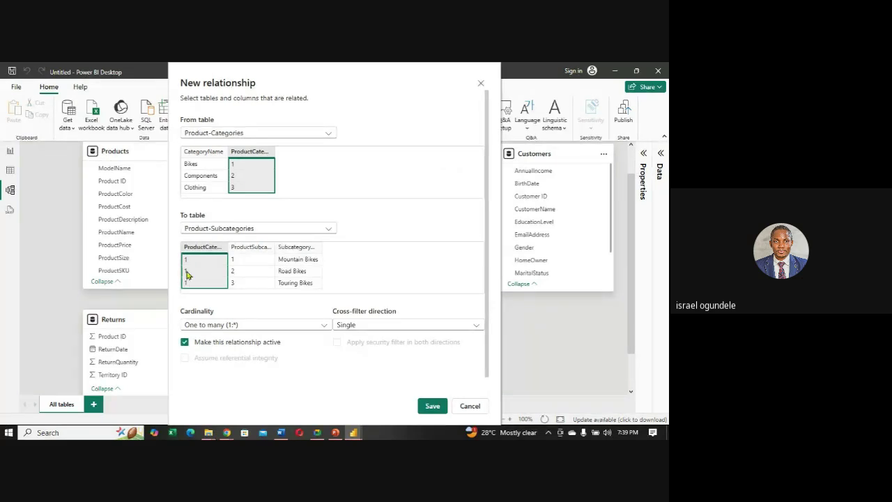
pyautogui.click(432, 405)
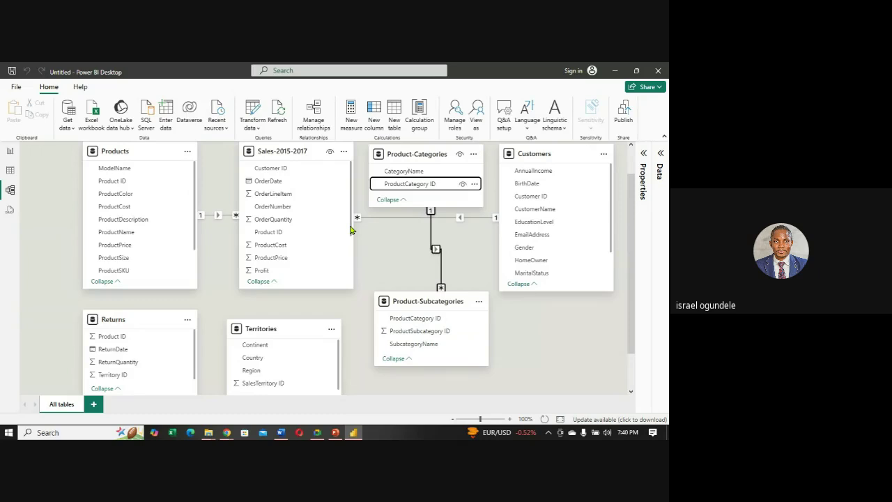
pyautogui.moveTo(351, 230); pyautogui.dragTo(342, 183)
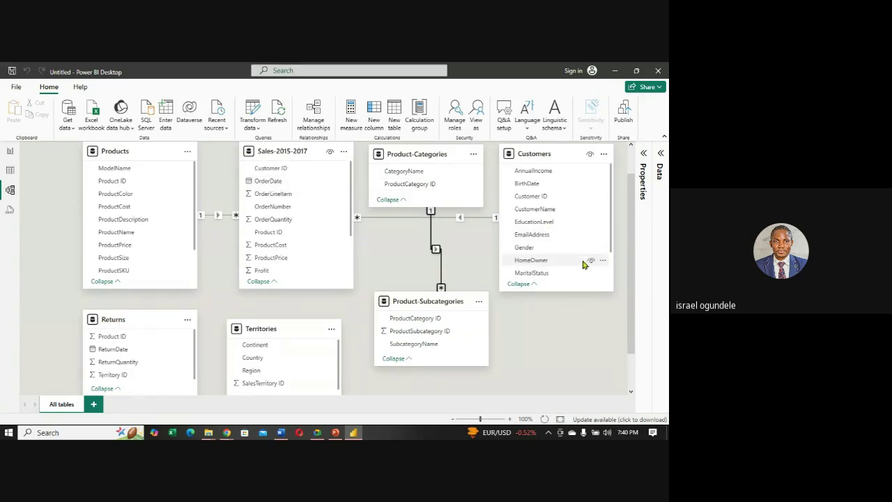
pyautogui.moveTo(610, 230); pyautogui.dragTo(591, 193)
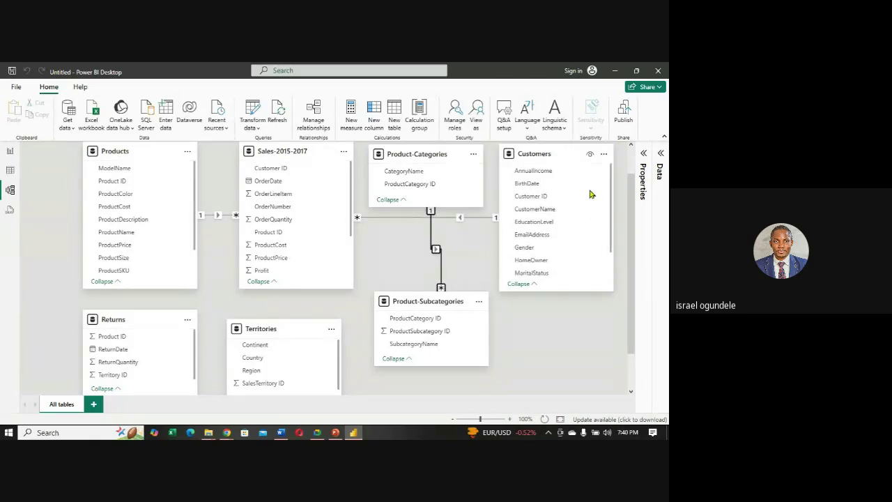
pyautogui.click(10, 153)
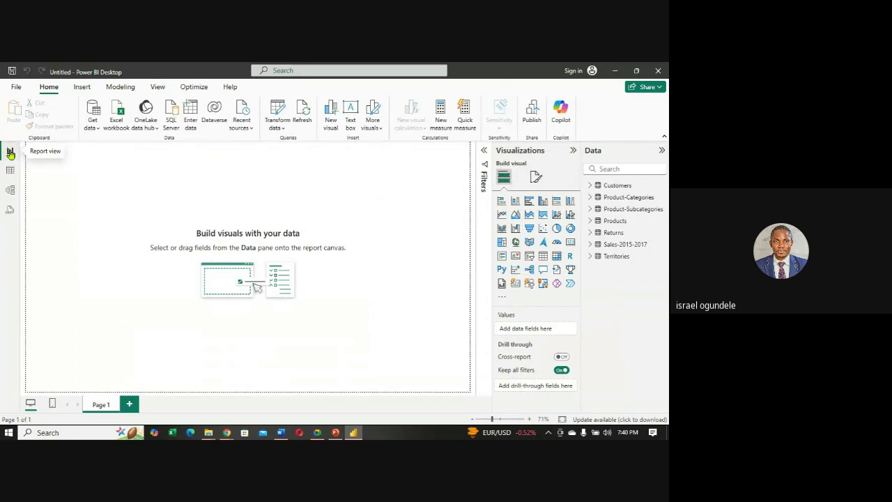
pyautogui.click(280, 129)
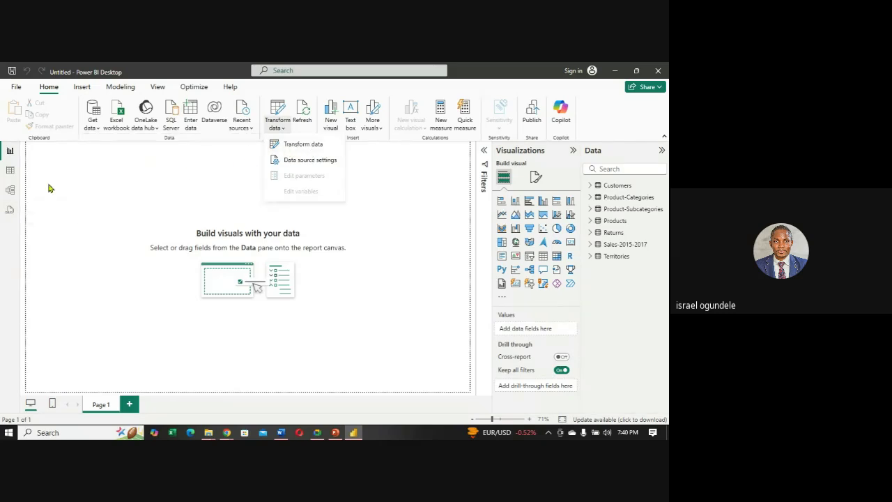
pyautogui.click(12, 190)
pyautogui.click(12, 190)
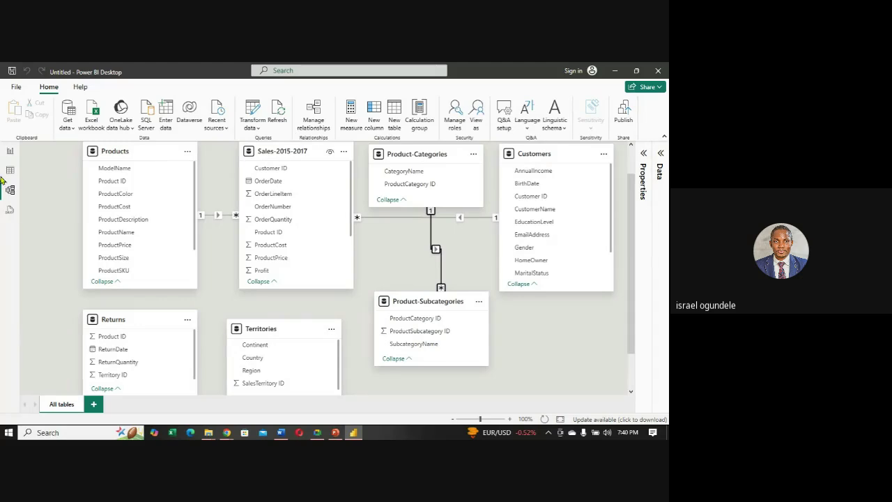
# - Open the Power Query Editor and examine the complete list of distinct Territory ID values in the Returns query
pyautogui.click(254, 124)
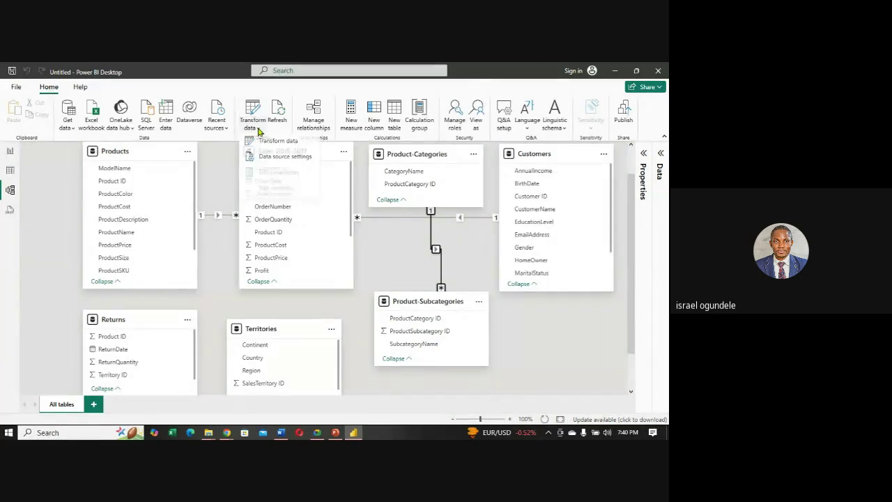
pyautogui.click(272, 146)
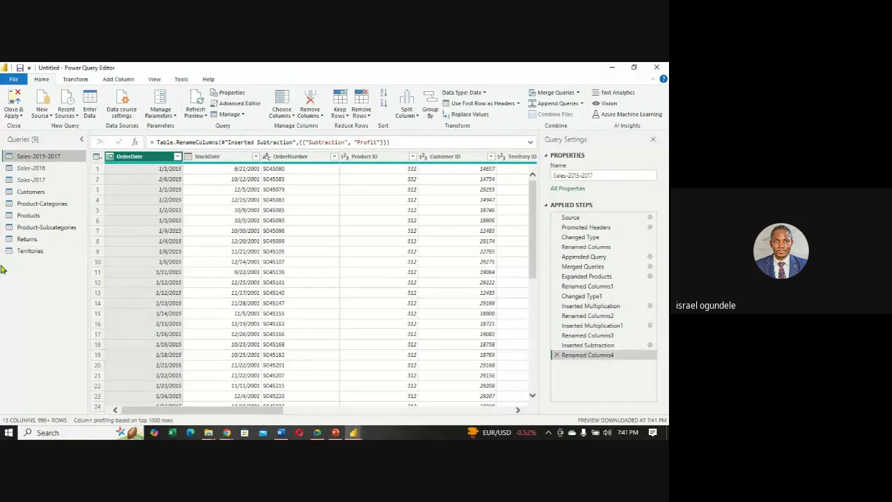
pyautogui.click(33, 242)
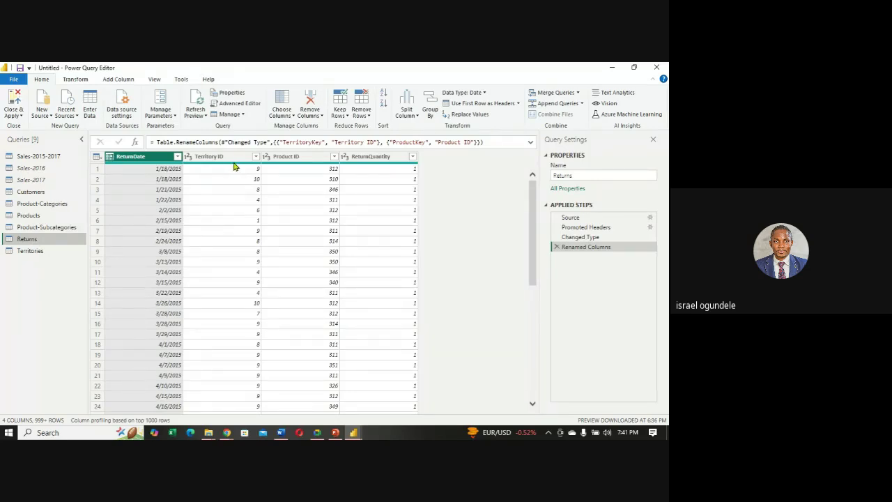
pyautogui.click(256, 156)
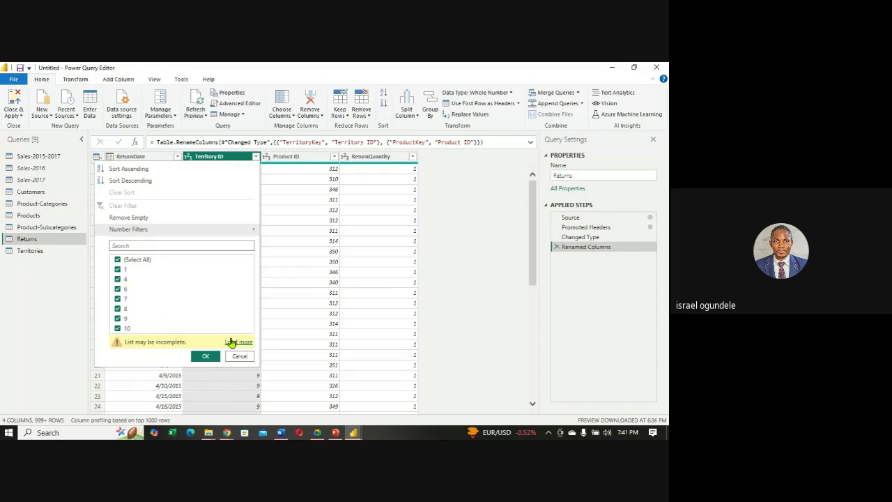
pyautogui.click(231, 341)
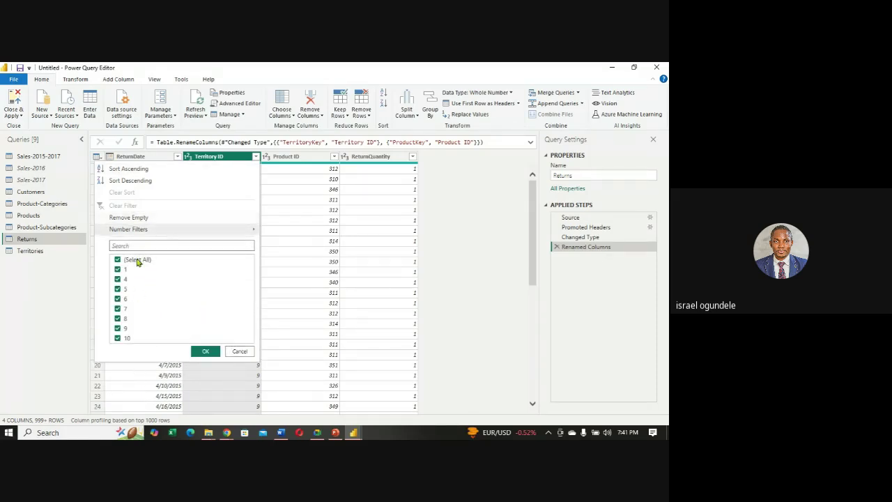
pyautogui.click(39, 322)
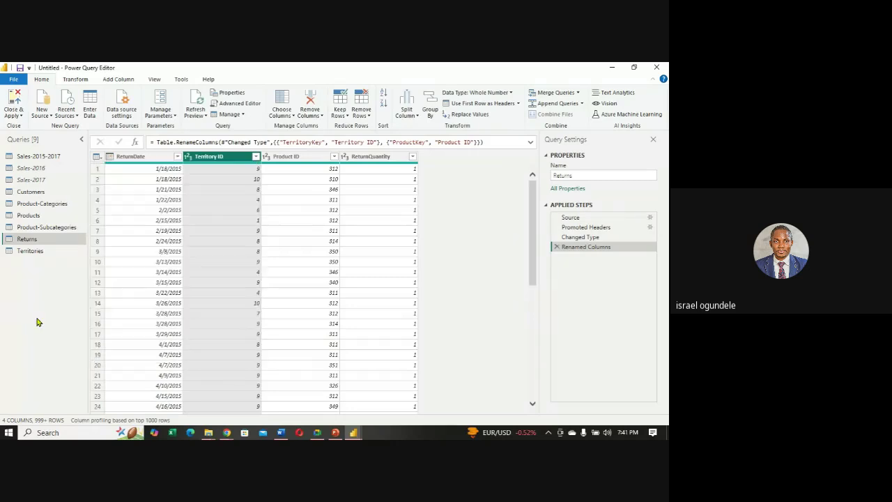
# - Rename the SalesTerritory ID column in the Territories query to Territory ID
pyautogui.click(50, 253)
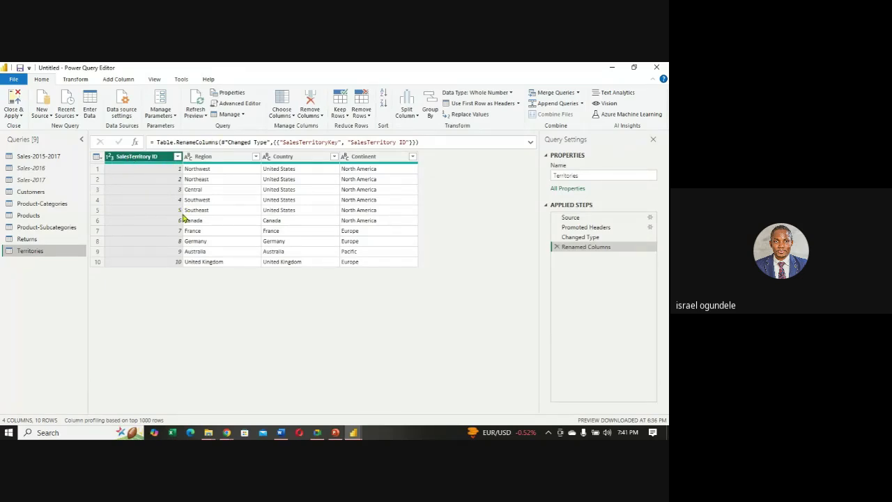
pyautogui.rightClick(131, 160)
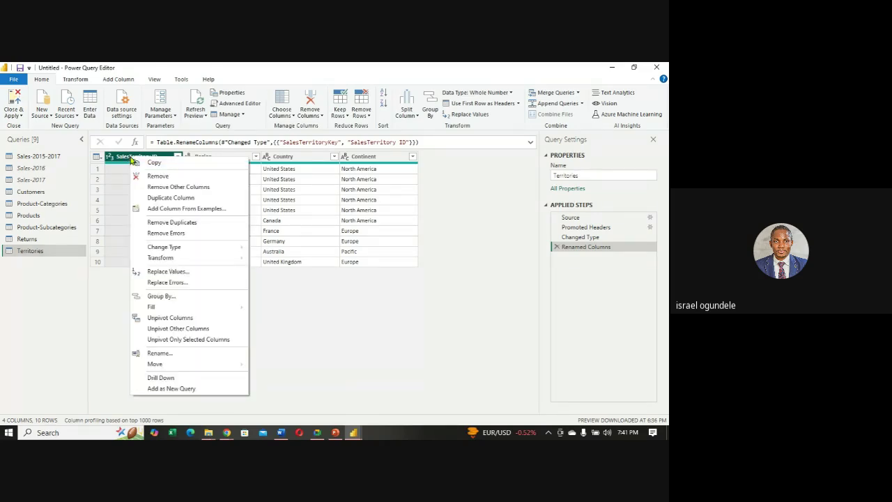
pyautogui.click(165, 353)
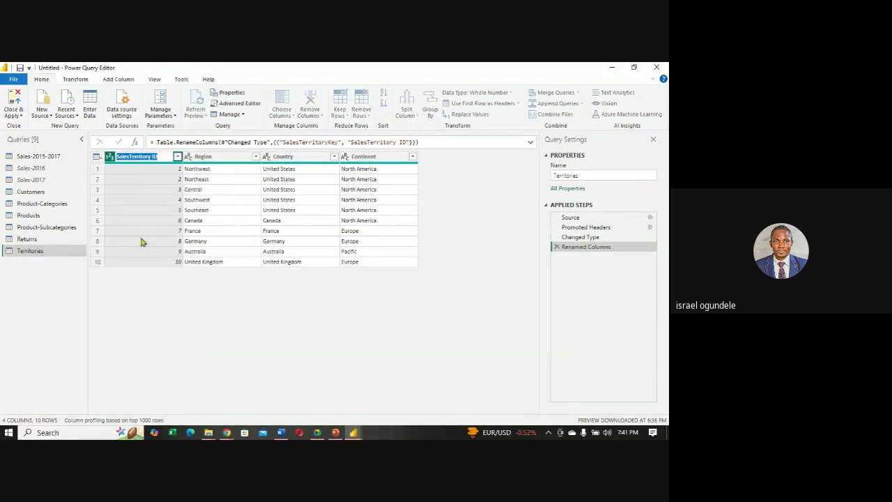
pyautogui.click(130, 157)
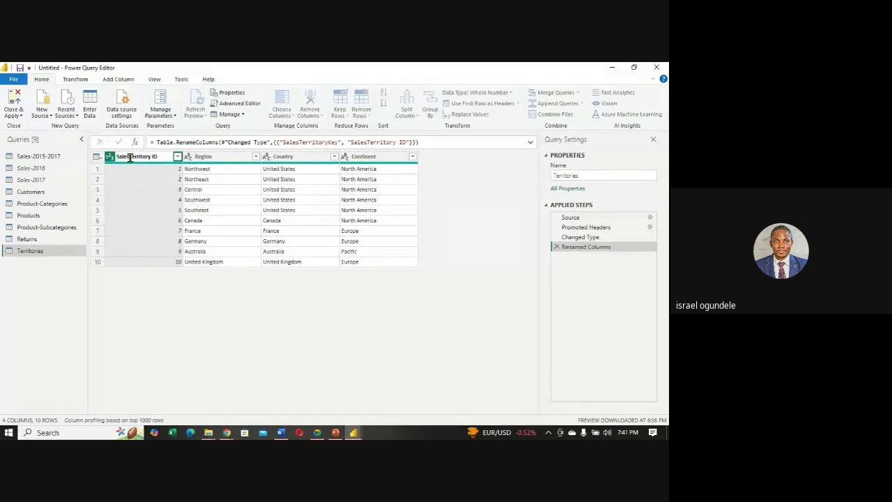
pyautogui.press('BackSpace')
pyautogui.press('BackSpace')
pyautogui.press('BackSpace')
pyautogui.press('BackSpace')
pyautogui.press('BackSpace')
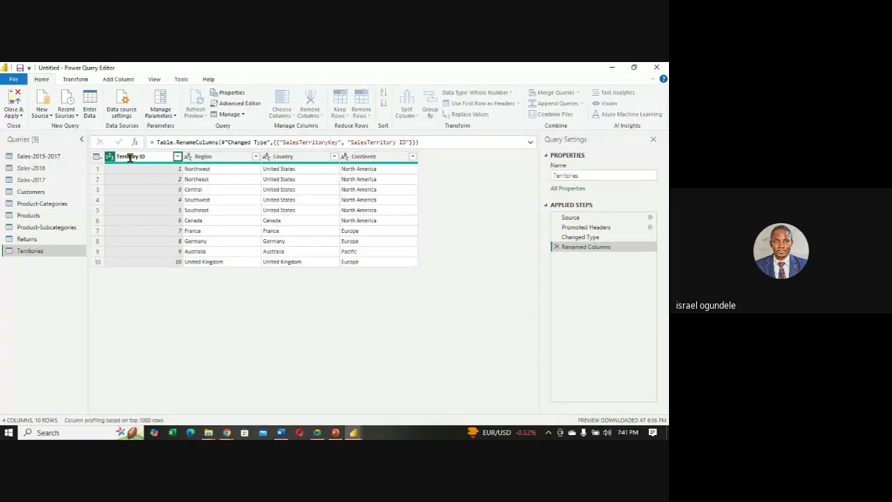
pyautogui.press('Return')
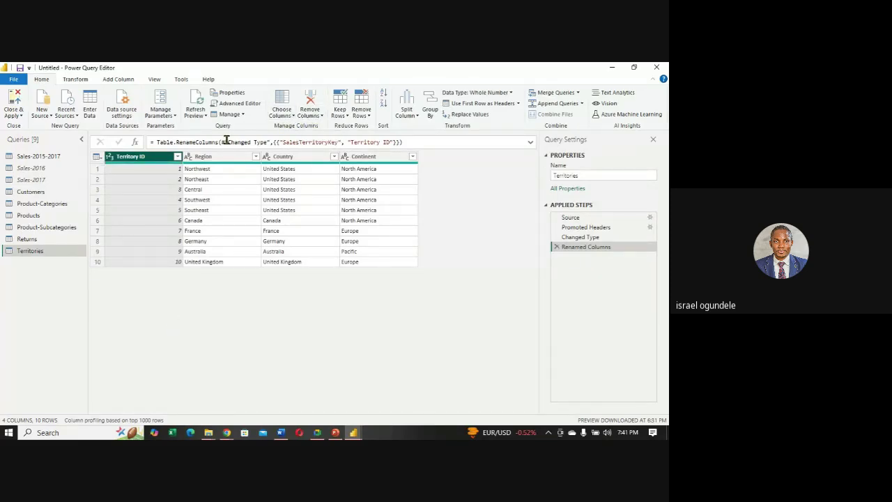
# - Switch back to the model view in Power BI Desktop and refresh the data to load the pending query changes
pyautogui.click(21, 115)
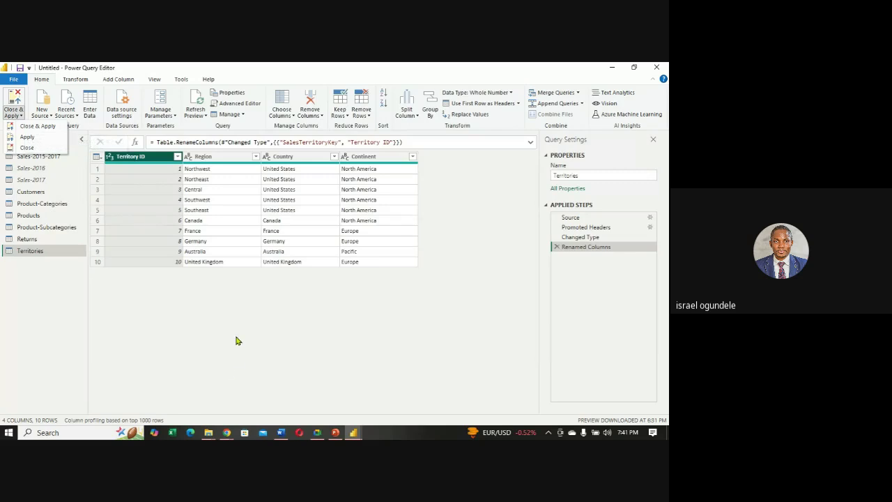
pyautogui.click(216, 317)
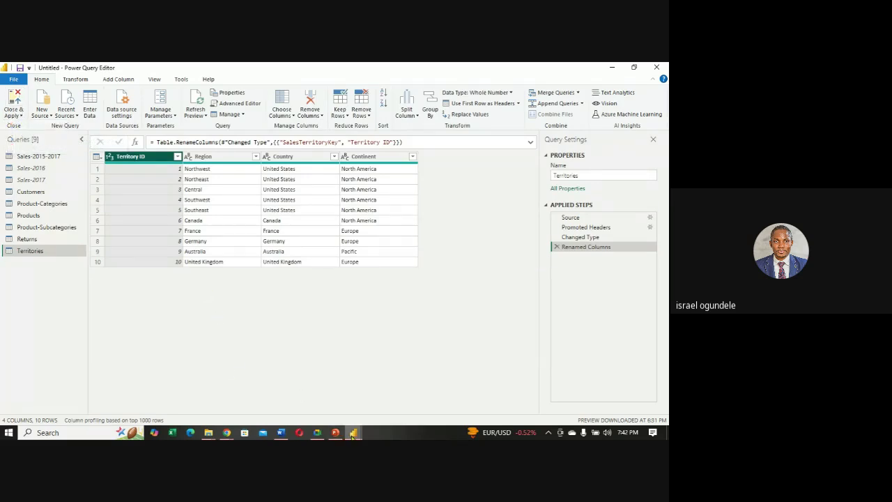
pyautogui.moveTo(353, 432)
pyautogui.click(314, 408)
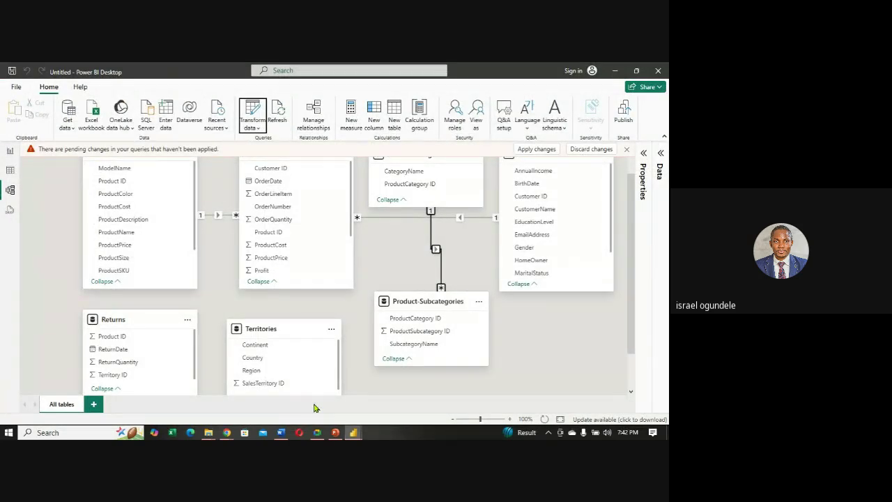
pyautogui.click(277, 115)
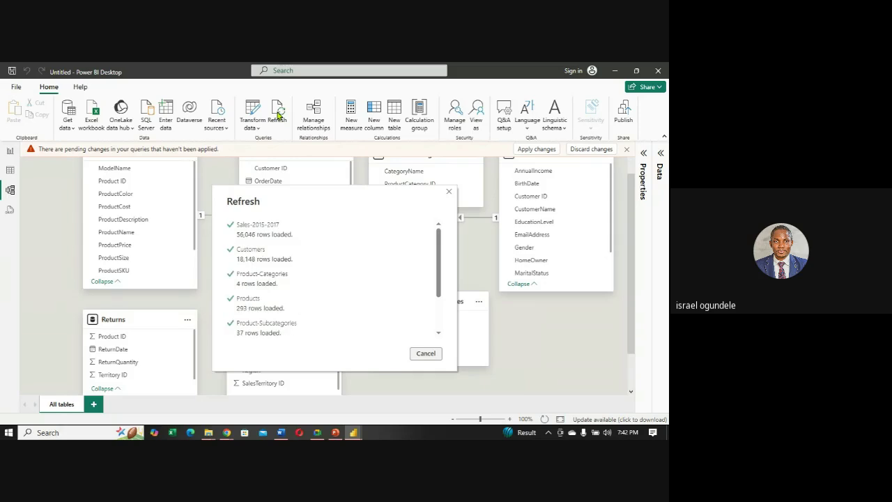
pyautogui.click(252, 112)
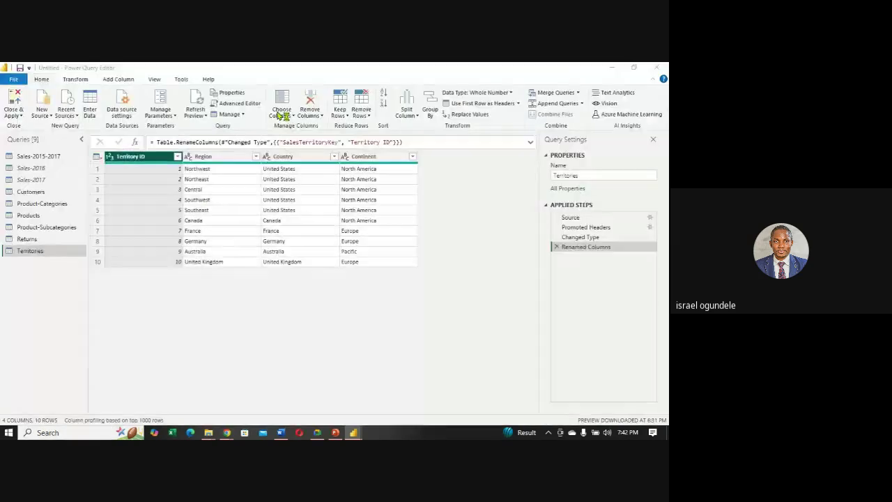
pyautogui.click(278, 116)
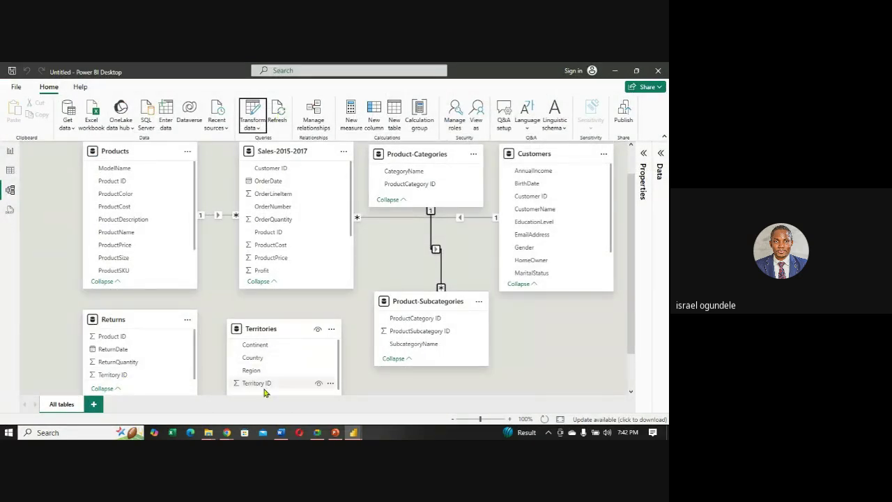
# - Create an active many-to-one relationship from Returns to Territories on Territory ID with single cross-filter direction
pyautogui.moveTo(122, 376); pyautogui.dragTo(260, 378)
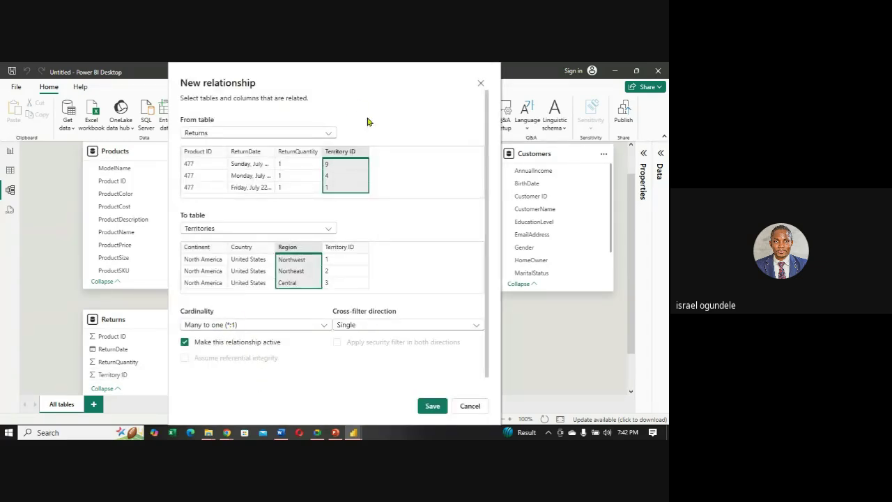
pyautogui.click(342, 278)
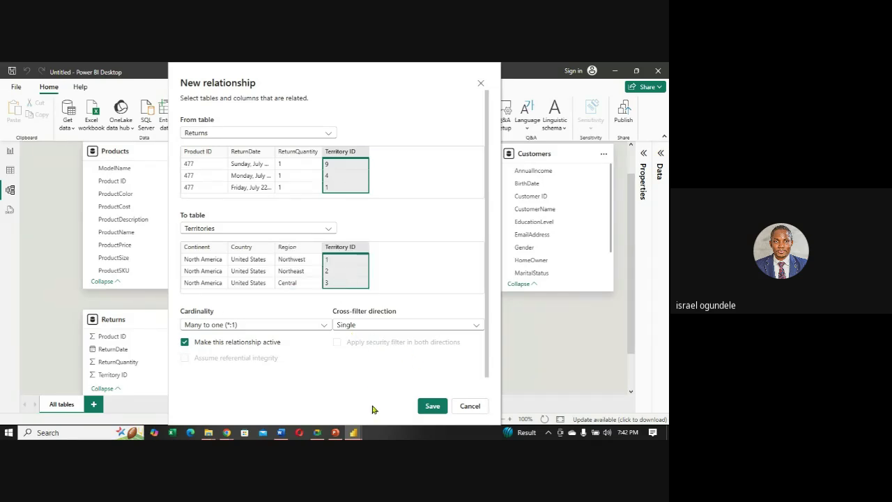
pyautogui.click(433, 408)
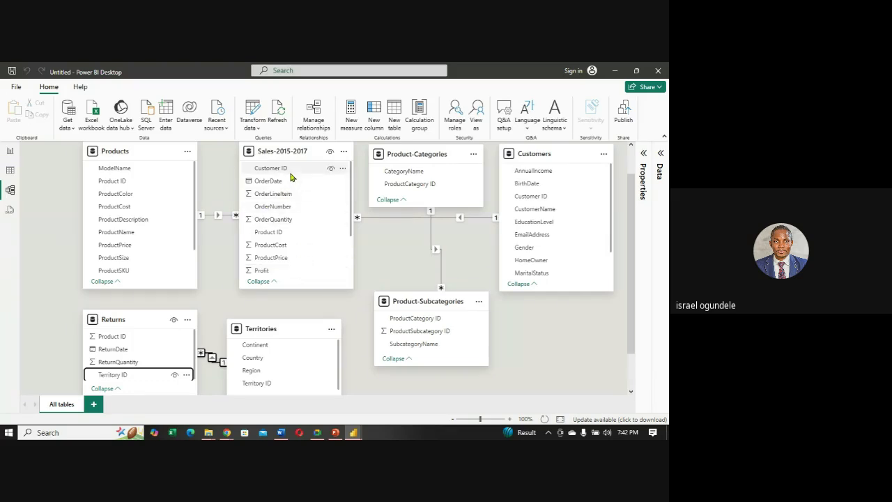
pyautogui.moveTo(287, 172); pyautogui.dragTo(559, 203)
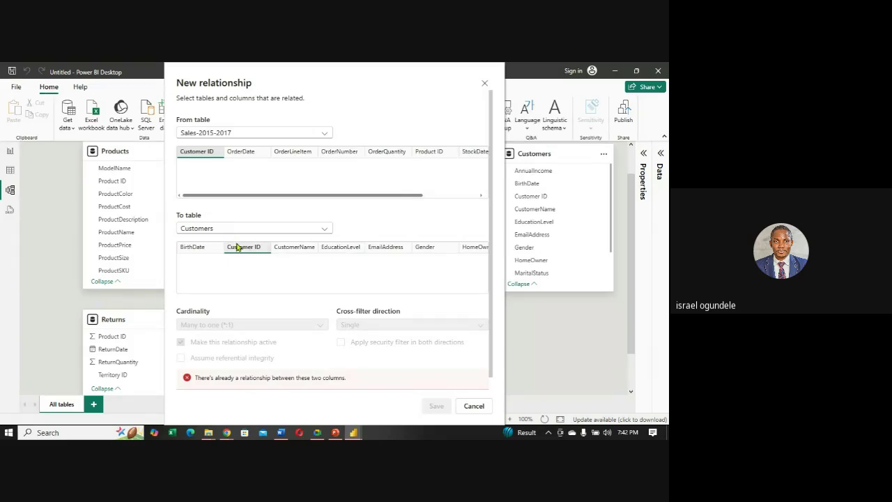
pyautogui.click(327, 135)
pyautogui.click(327, 135)
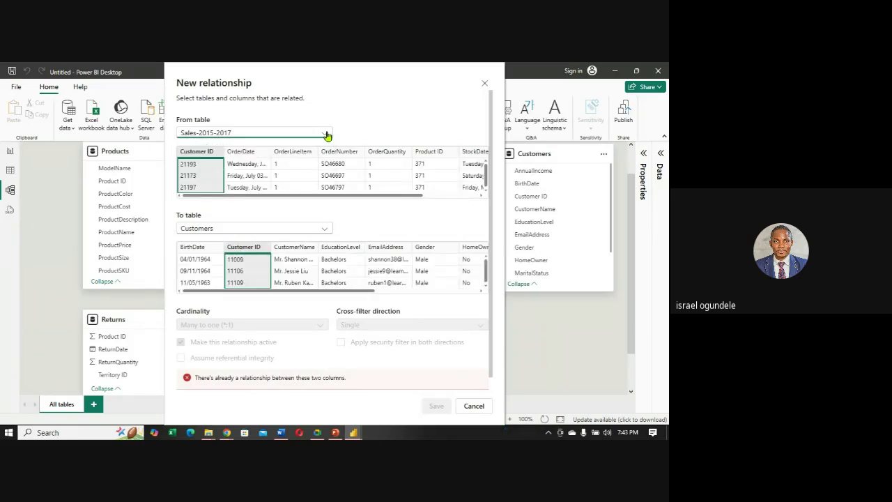
pyautogui.click(327, 135)
pyautogui.click(327, 136)
pyautogui.click(484, 83)
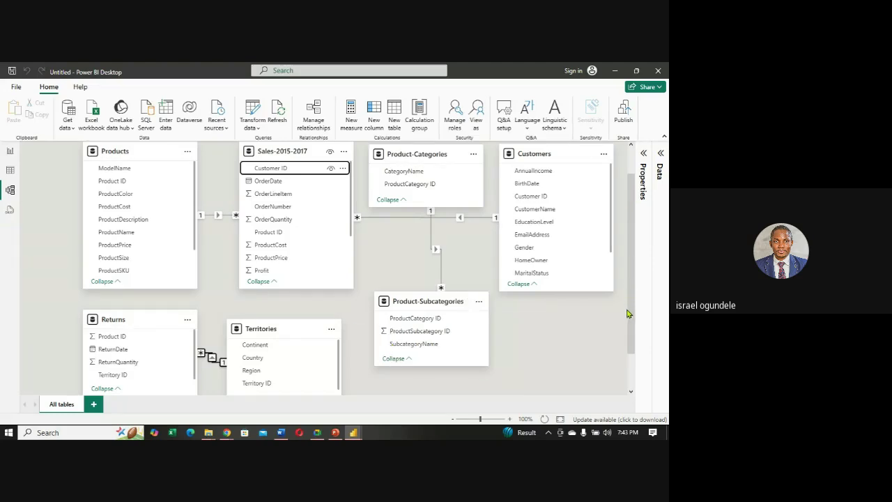
# - Create an active many-to-one relationship from Returns to Products on Product ID with single cross-filter direction
pyautogui.moveTo(632, 322)
pyautogui.mouseDown()
pyautogui.moveTo(633, 347)
pyautogui.moveTo(626, 326)
pyautogui.mouseUp()
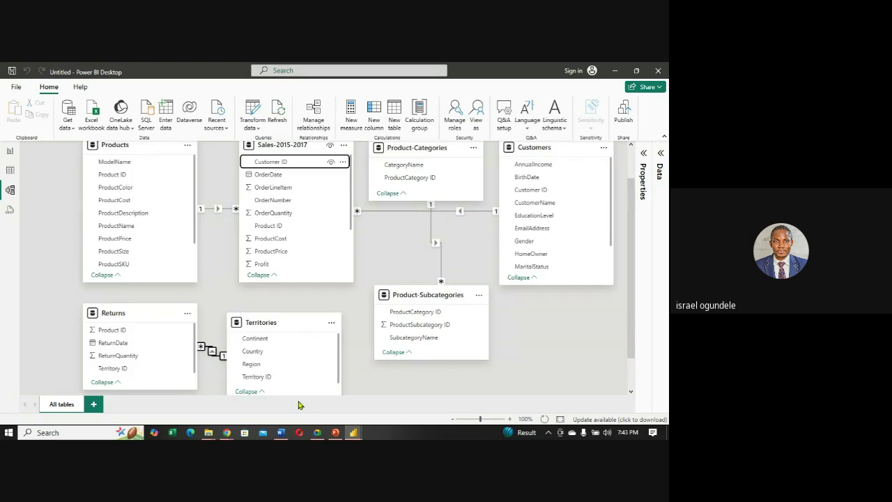
pyautogui.click(128, 331)
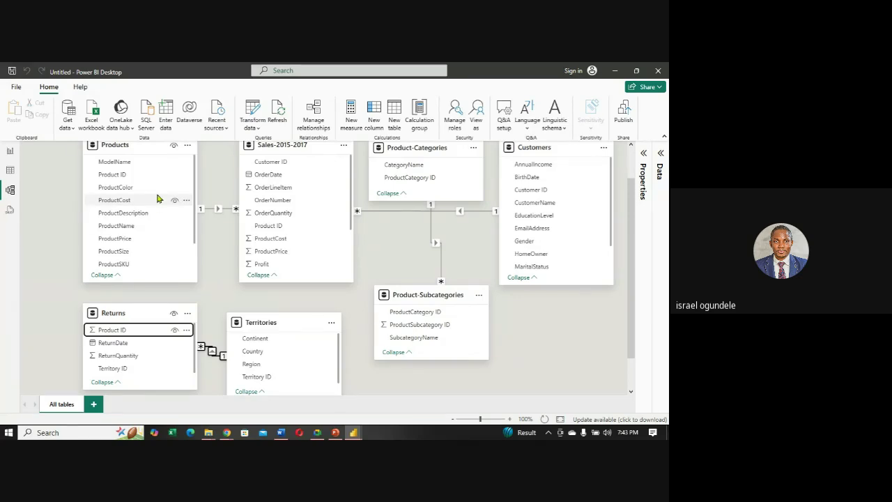
pyautogui.moveTo(115, 330); pyautogui.dragTo(146, 232)
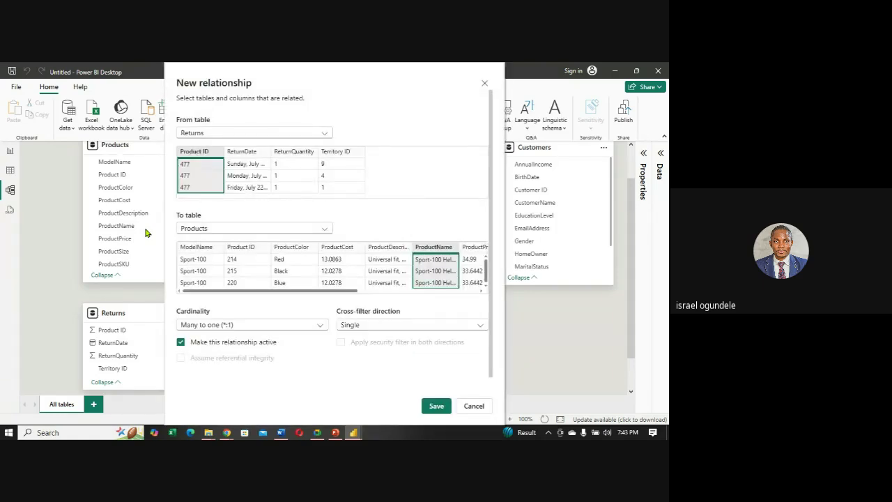
pyautogui.click(244, 248)
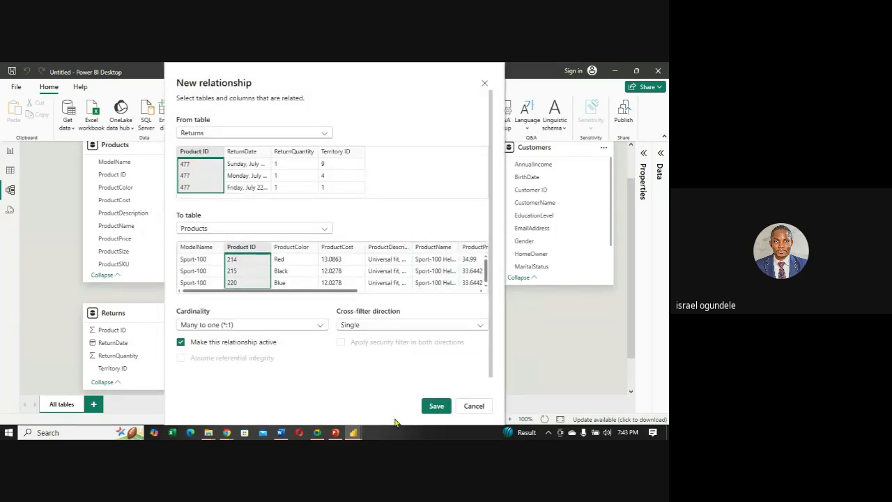
pyautogui.click(435, 406)
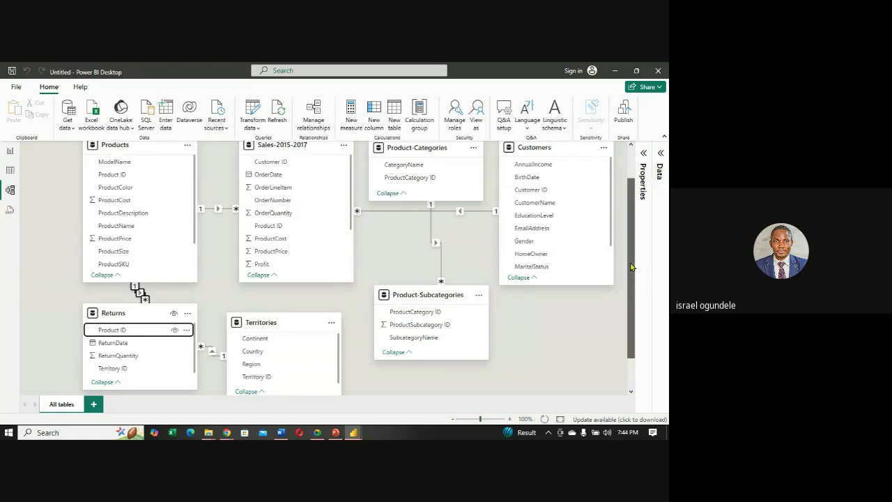
# - Switch to the report view and show Revenue from Sales-2015-2017 in a card visual on Page 1
pyautogui.moveTo(634, 270)
pyautogui.mouseDown()
pyautogui.moveTo(626, 243)
pyautogui.moveTo(626, 283)
pyautogui.mouseUp()
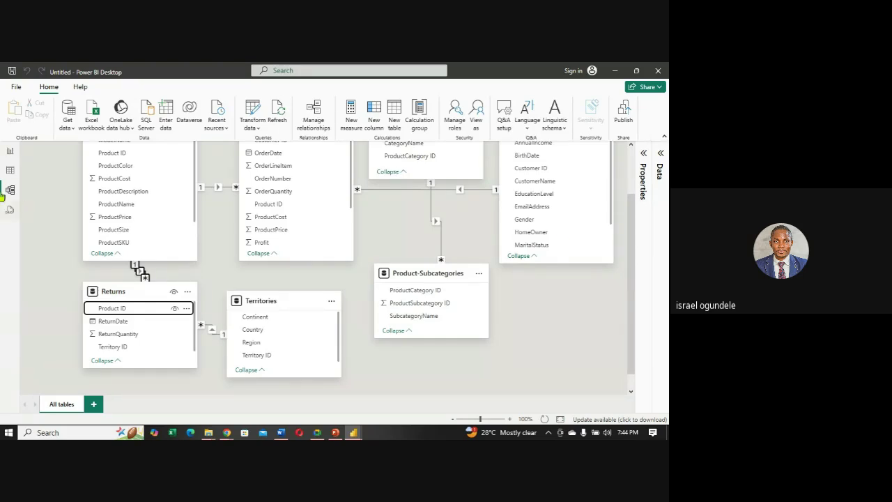
pyautogui.click(9, 153)
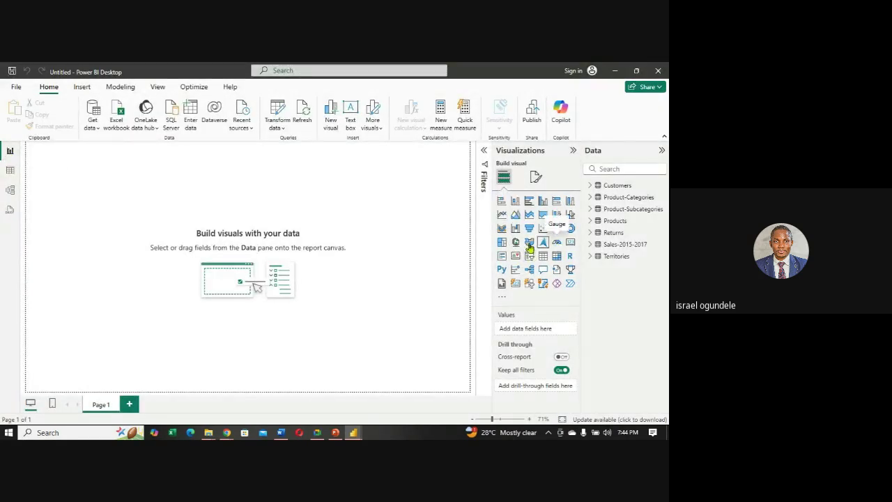
pyautogui.click(591, 246)
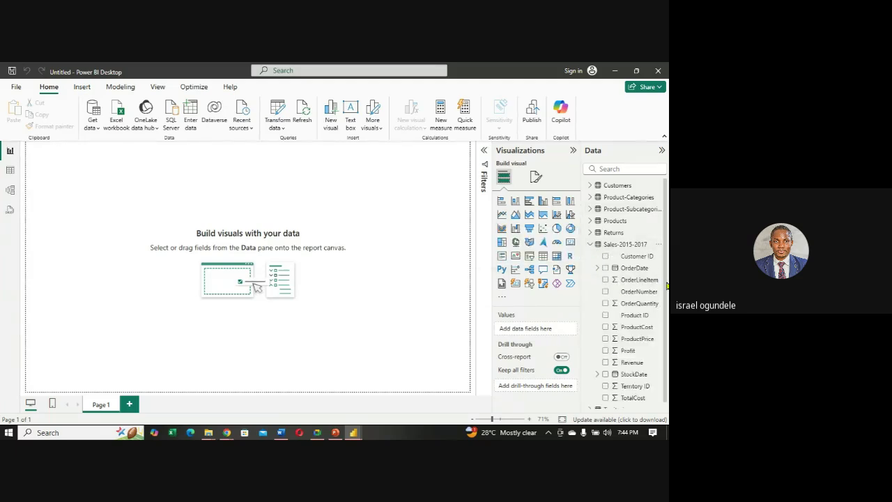
pyautogui.scroll(-1, 664, 284)
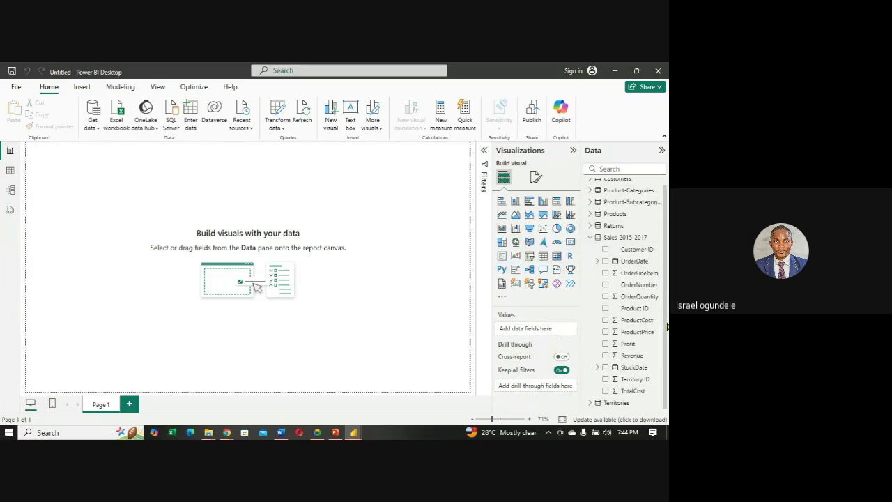
pyautogui.click(606, 355)
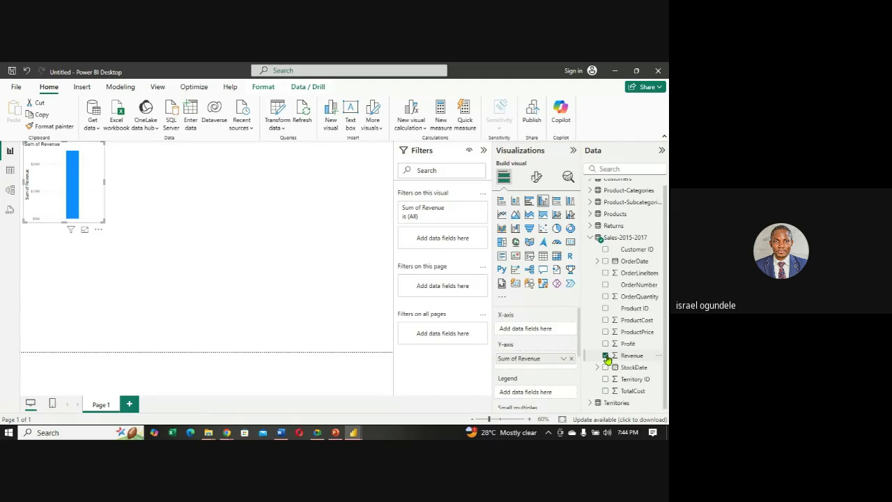
pyautogui.click(570, 230)
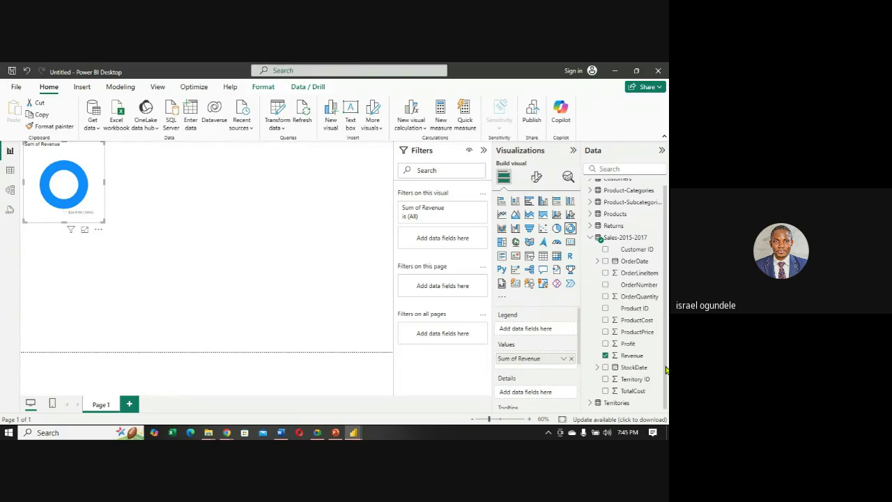
pyautogui.scroll(1, 667, 369)
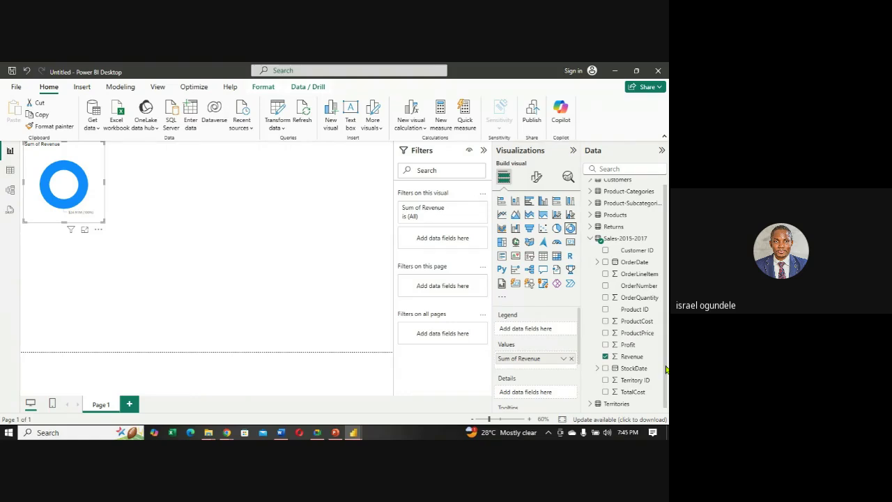
pyautogui.click(570, 242)
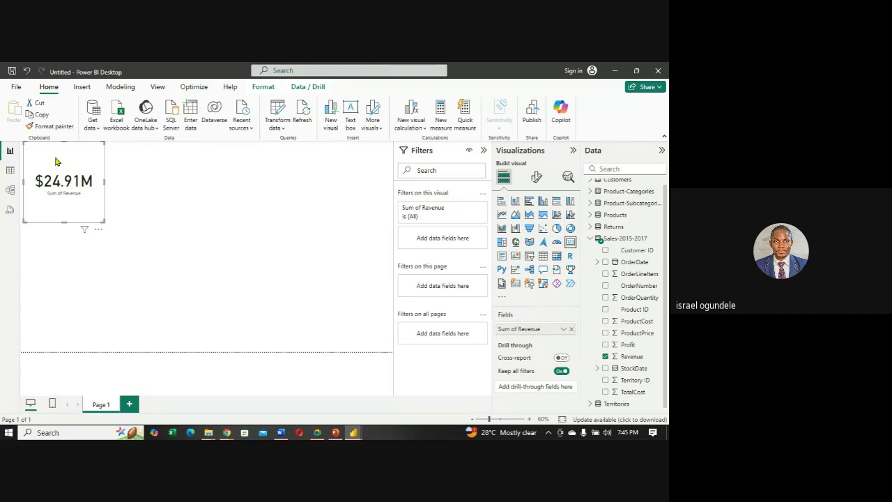
# - Place the revenue card in the upper-left corner of the report page and deselect it
pyautogui.moveTo(56, 162); pyautogui.dragTo(130, 173)
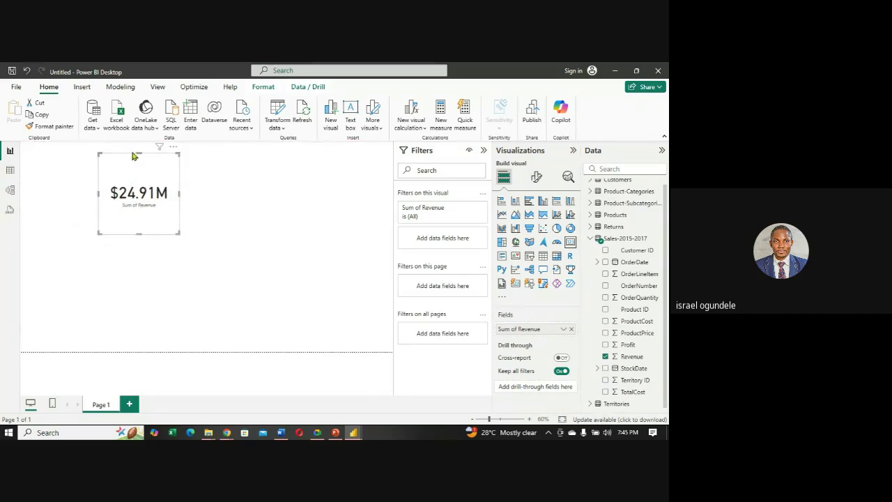
pyautogui.moveTo(136, 171); pyautogui.dragTo(58, 158)
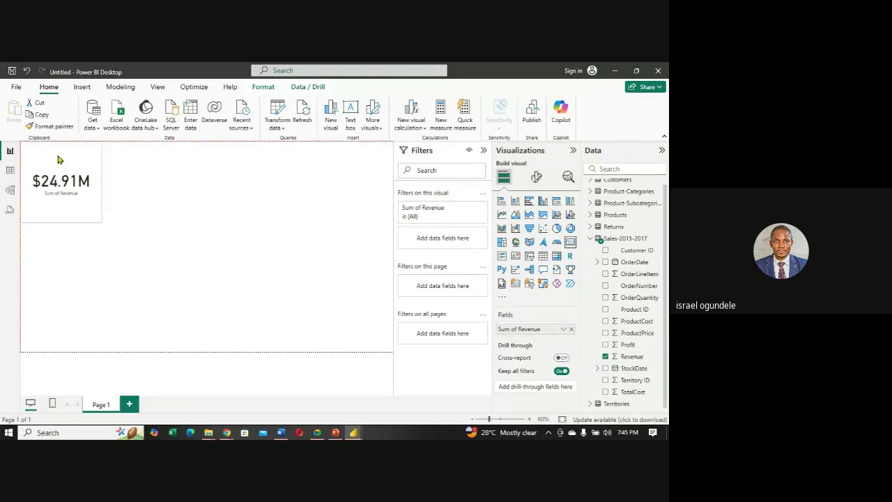
pyautogui.click(185, 197)
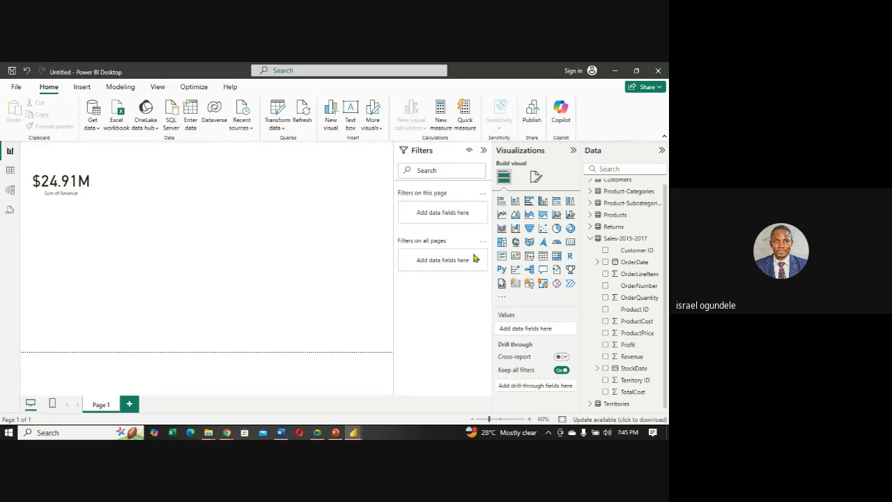
# - Add a card visual showing Profit from Sales-2015-2017, placed beside the revenue card and level with it, then deselect it
pyautogui.click(570, 244)
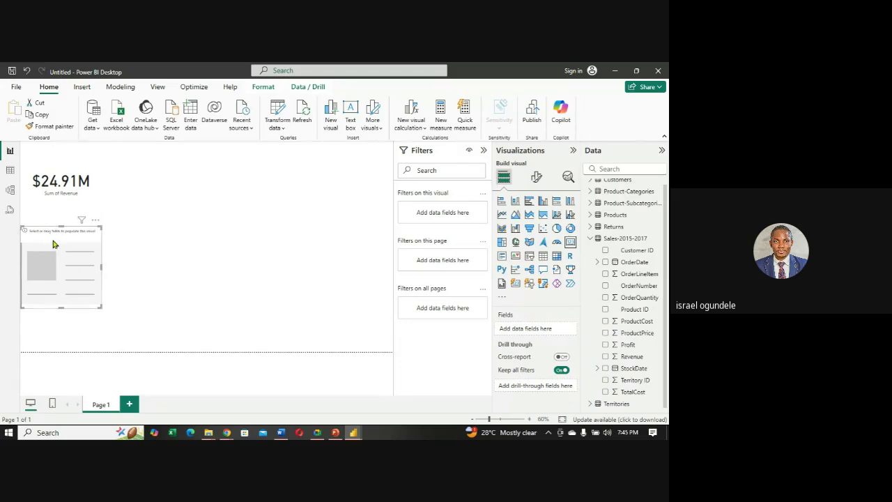
pyautogui.moveTo(60, 239); pyautogui.dragTo(144, 168)
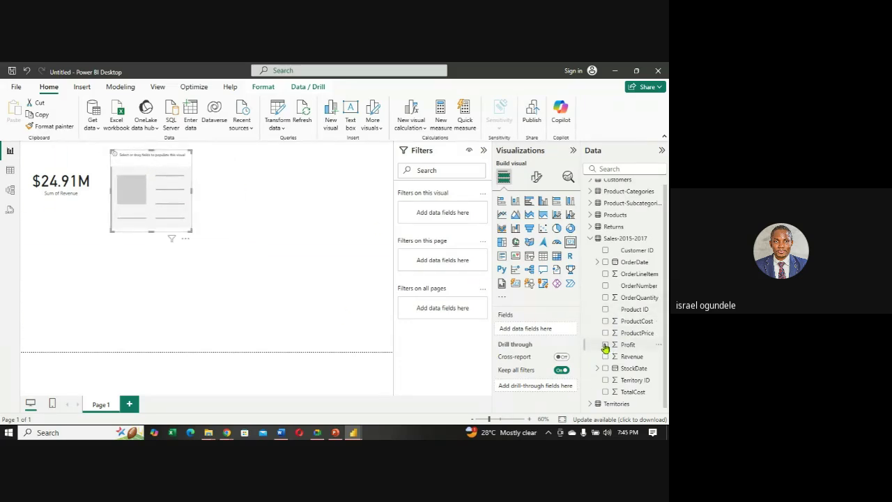
pyautogui.click(605, 345)
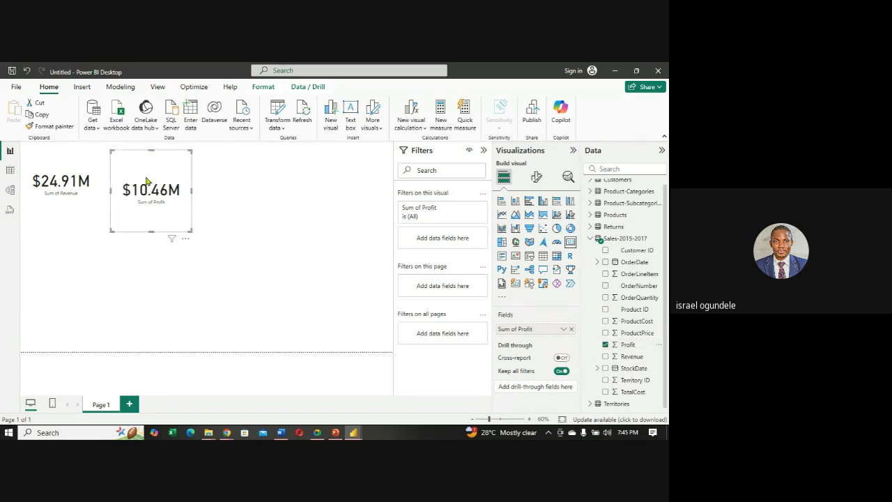
pyautogui.moveTo(149, 169); pyautogui.dragTo(146, 160)
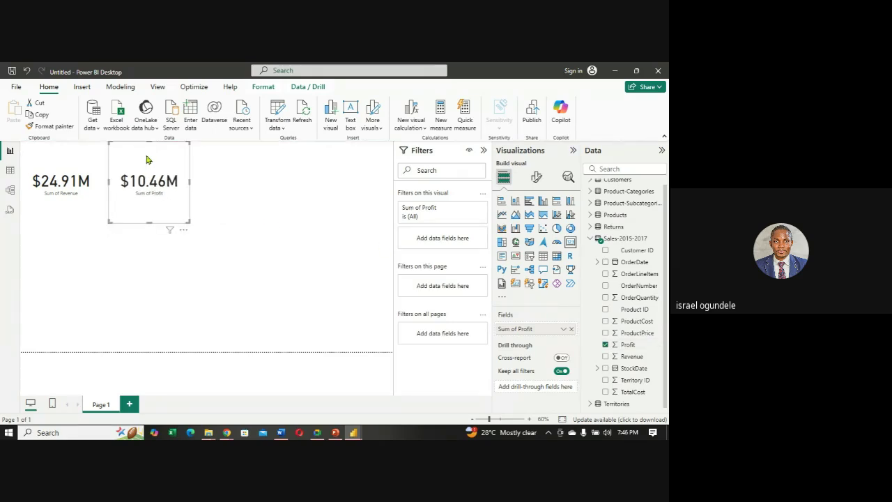
pyautogui.click(265, 216)
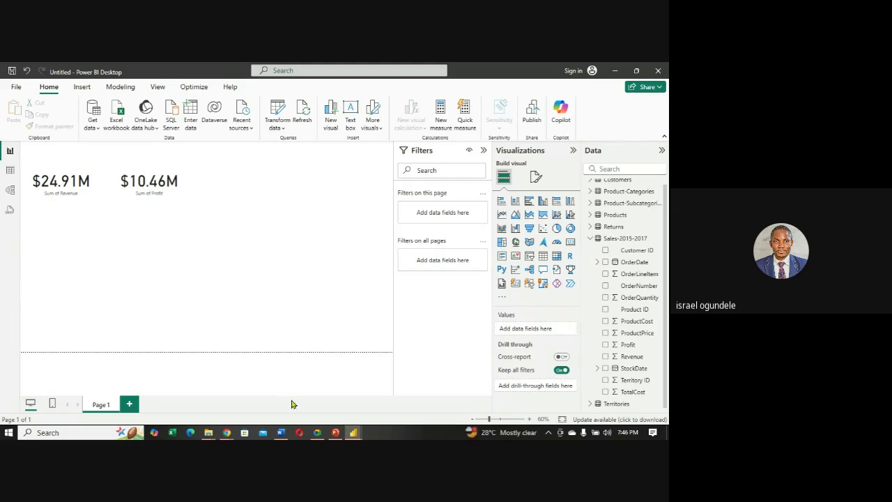
# - Look over the Customers table data and the table relationships in the model view, and return to the report view
pyautogui.moveTo(210, 435)
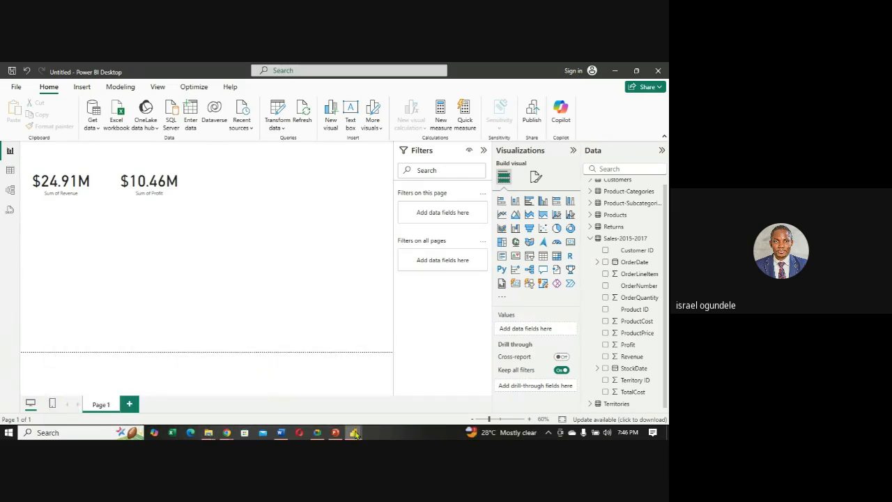
pyautogui.click(9, 170)
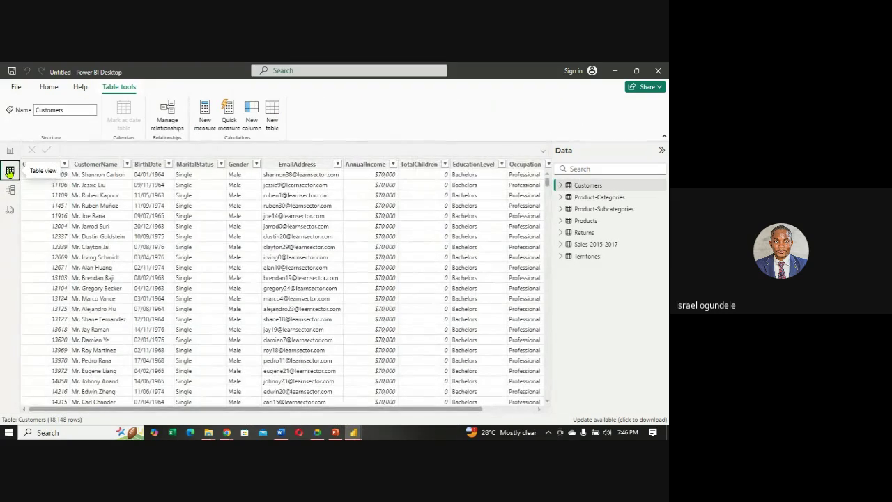
pyautogui.click(11, 189)
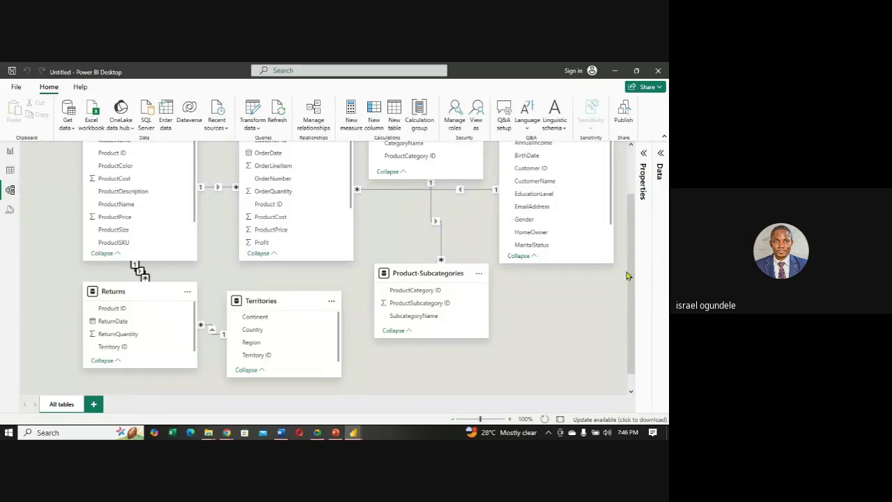
pyautogui.moveTo(629, 279); pyautogui.dragTo(616, 194)
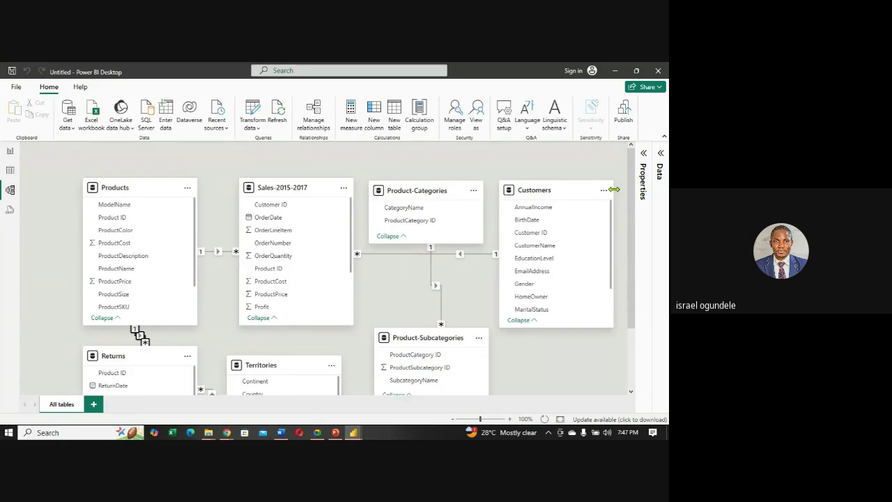
pyautogui.click(10, 152)
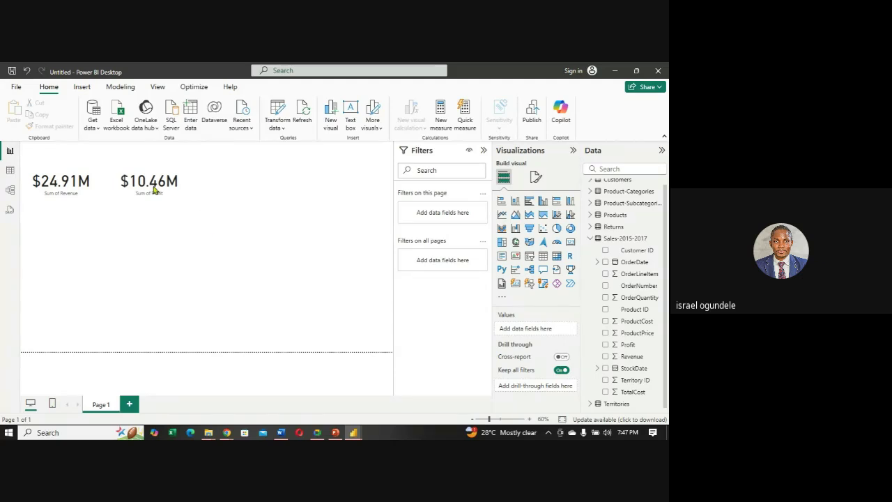
# - Turn on the title of the revenue card and make its font bold at size 23
pyautogui.click(59, 166)
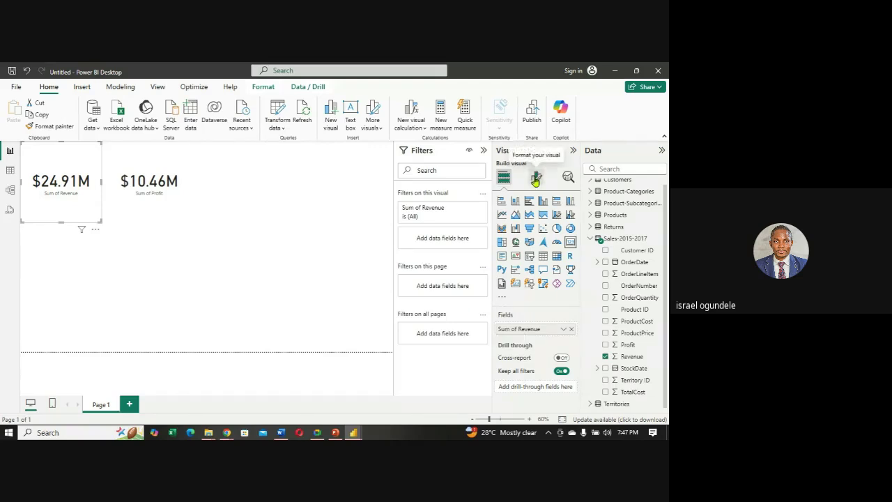
pyautogui.click(535, 177)
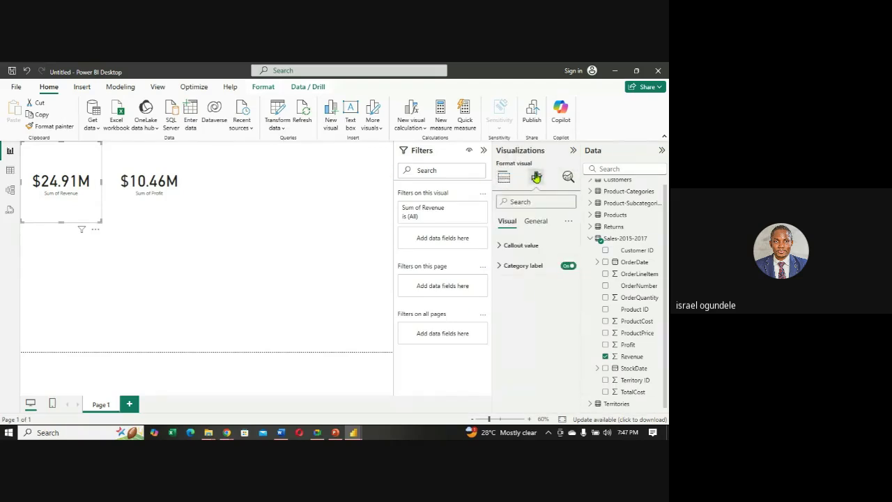
pyautogui.click(535, 222)
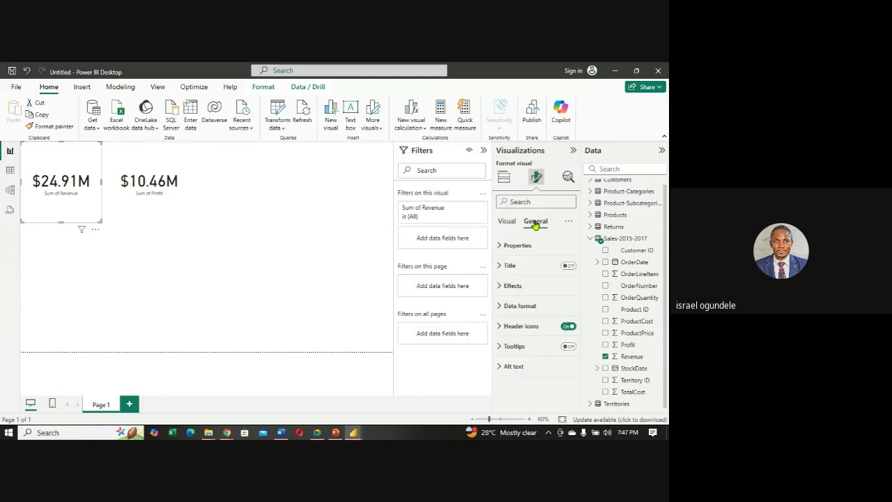
pyautogui.click(568, 267)
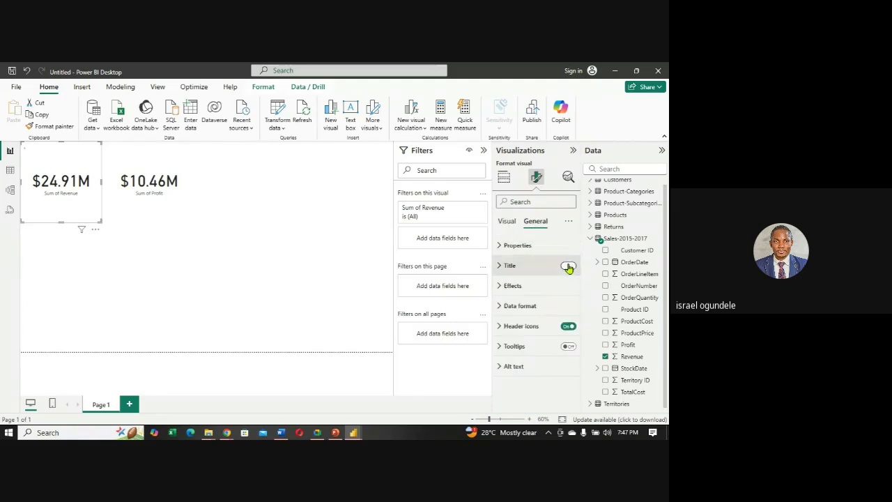
pyautogui.click(568, 267)
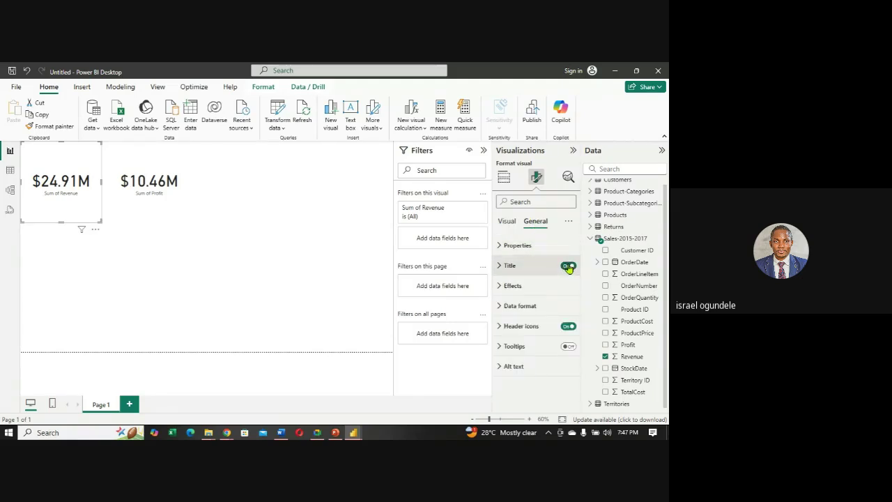
pyautogui.click(499, 267)
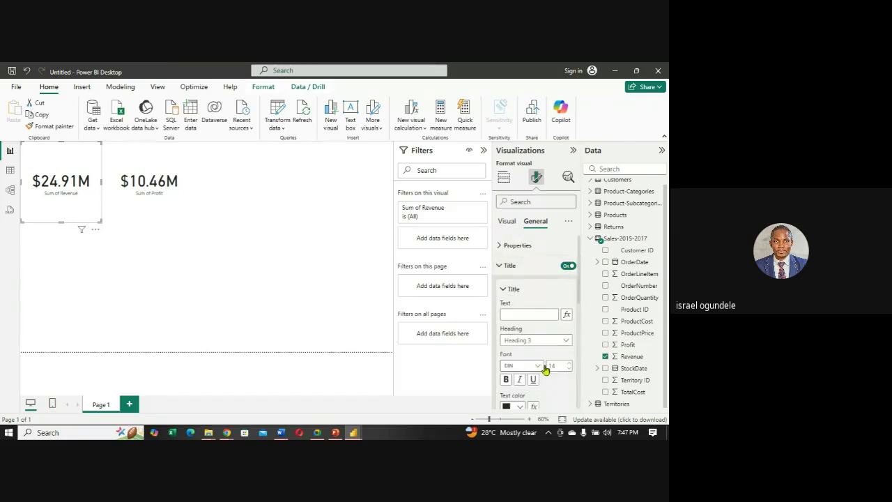
pyautogui.click(507, 380)
pyautogui.click(569, 371)
pyautogui.click(569, 371)
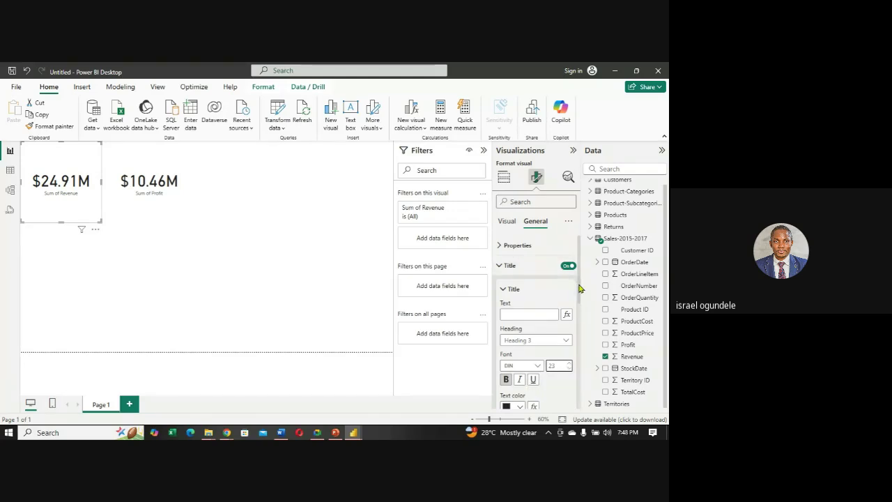
# - Set the revenue card's title text color to dark brown and its title background color to orange
pyautogui.moveTo(580, 286); pyautogui.dragTo(579, 334)
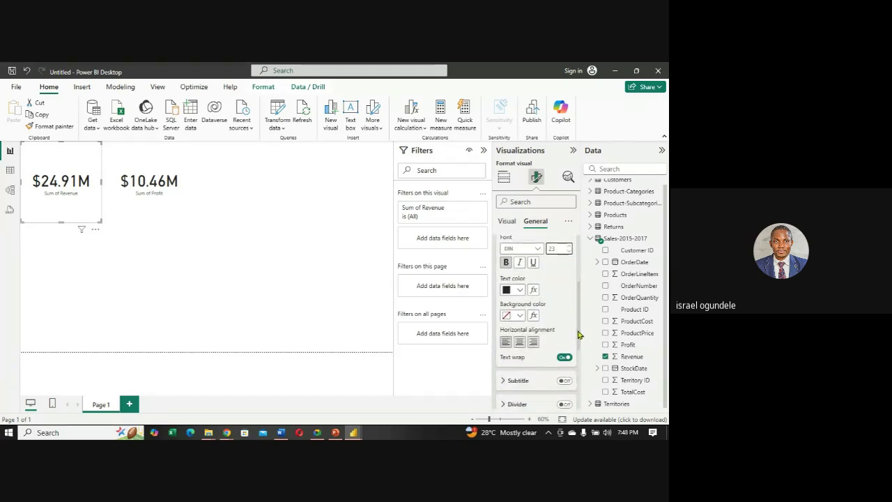
pyautogui.click(520, 289)
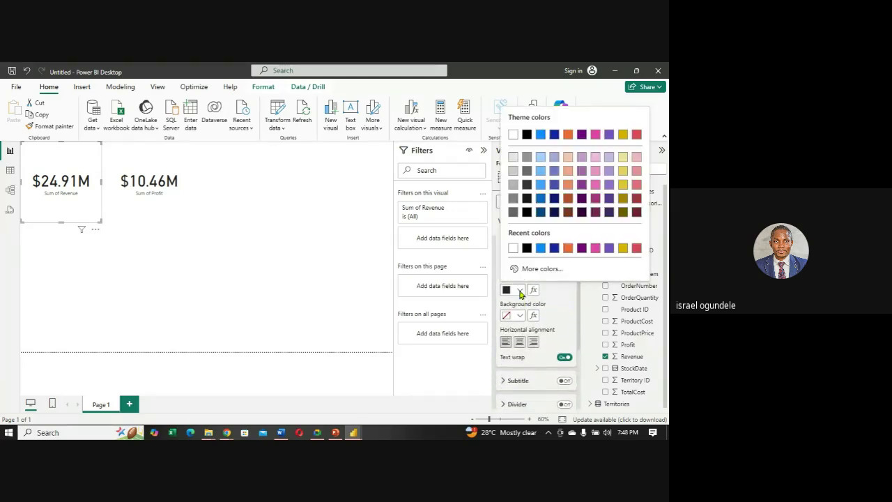
pyautogui.click(569, 213)
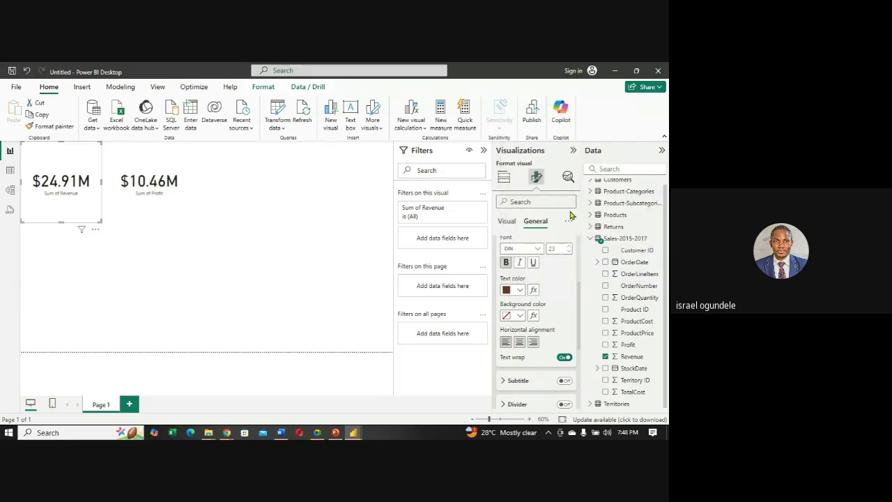
pyautogui.click(520, 317)
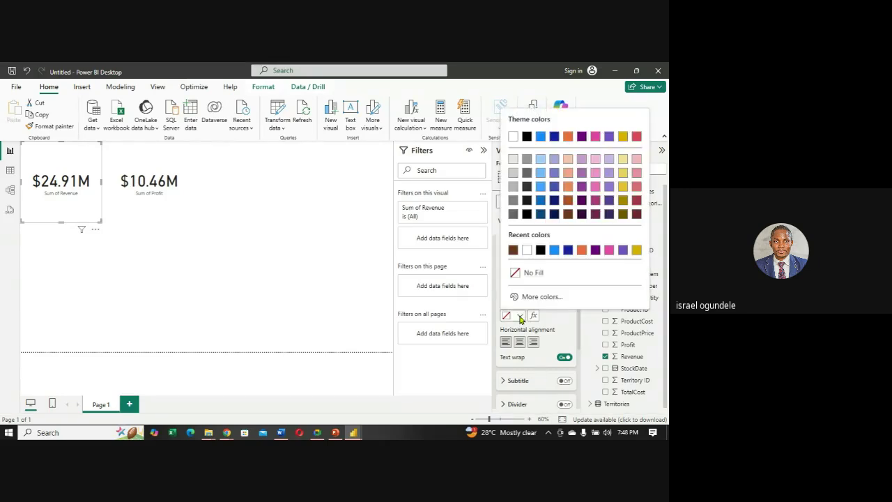
pyautogui.click(582, 251)
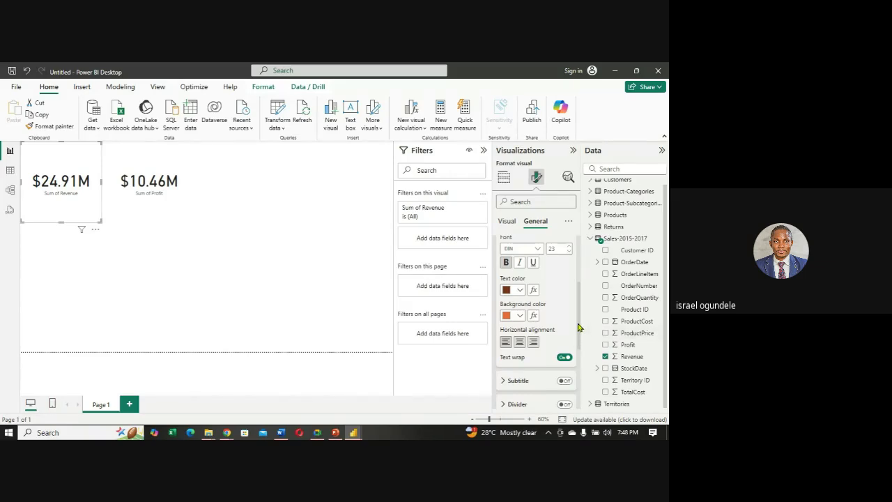
# - Change the revenue card's title background color to the same dark brown as the title text
pyautogui.scroll(4, 578, 327)
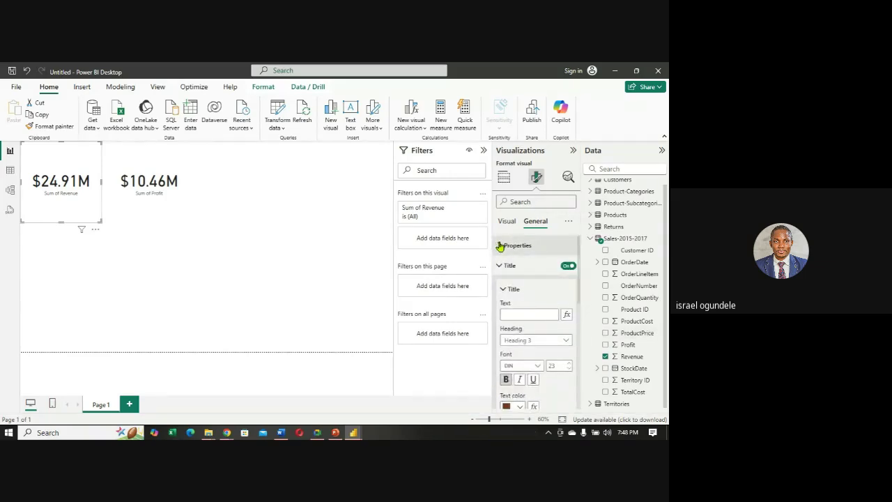
pyautogui.click(500, 247)
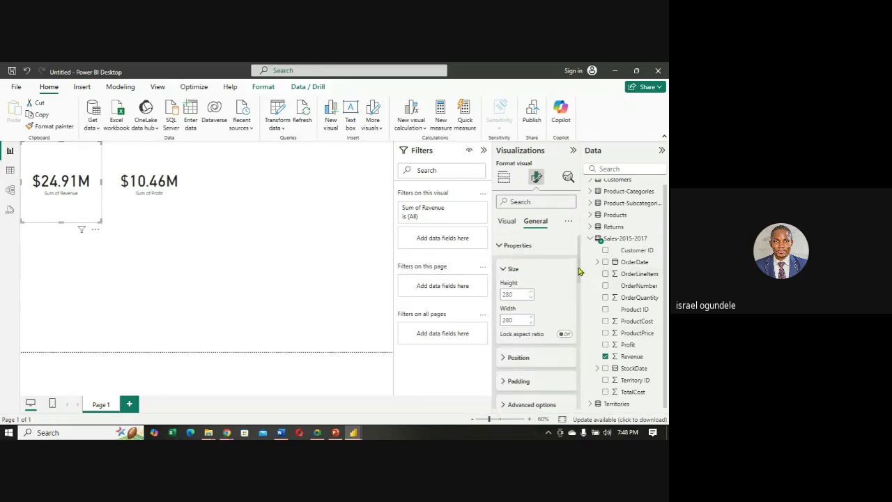
pyautogui.scroll(-3, 578, 271)
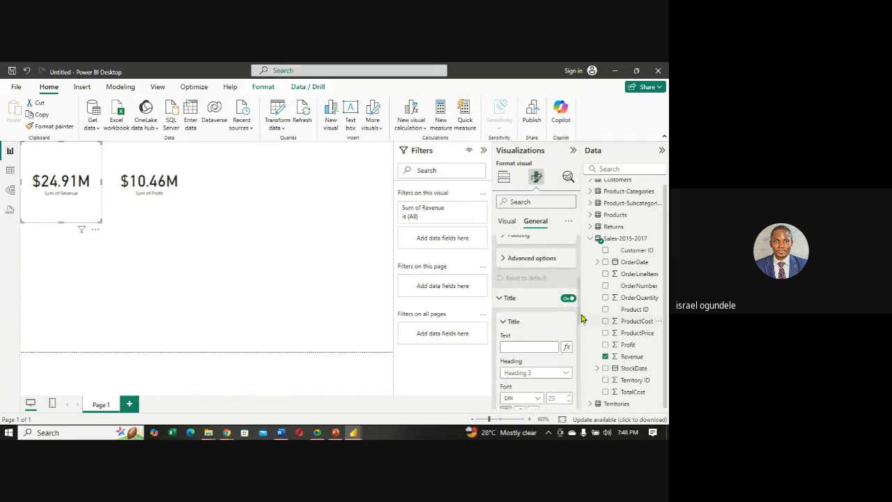
pyautogui.scroll(-4, 578, 321)
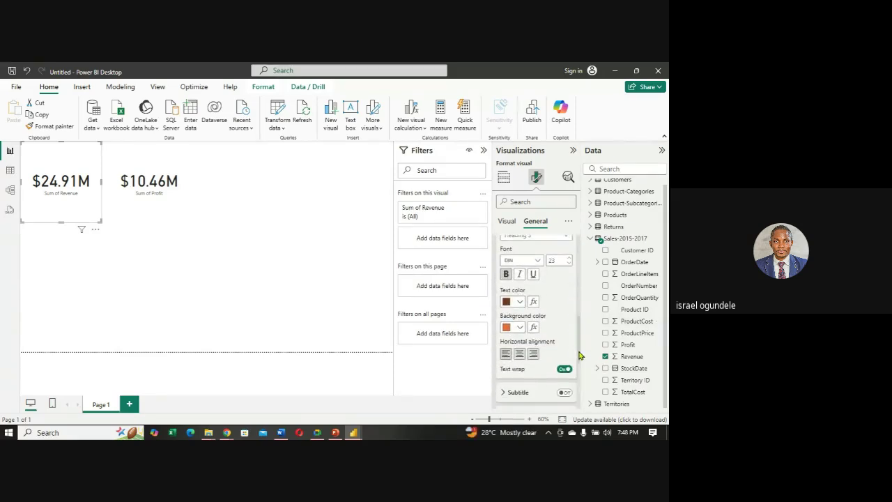
pyautogui.click(519, 328)
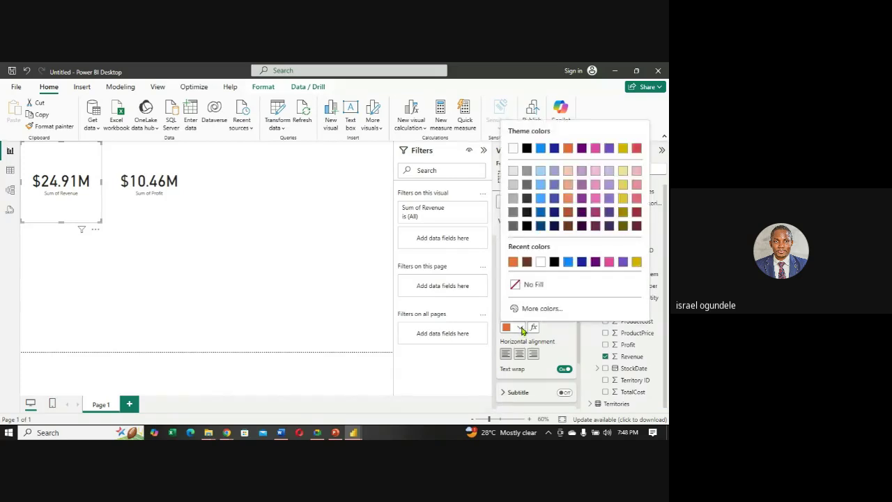
pyautogui.click(568, 226)
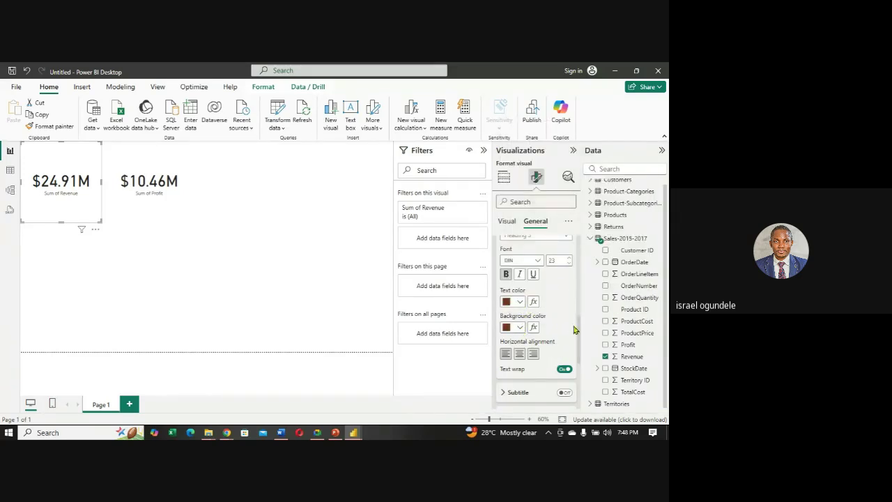
# - Examine the general formatting options of the revenue card, including its title, size and position properties
pyautogui.moveTo(578, 335); pyautogui.dragTo(571, 298)
pyautogui.scroll(-1, 571, 298)
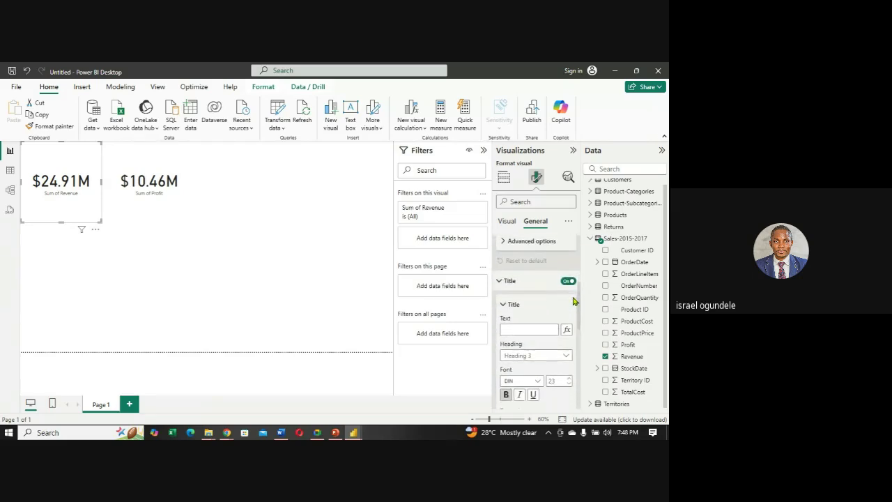
pyautogui.click(499, 280)
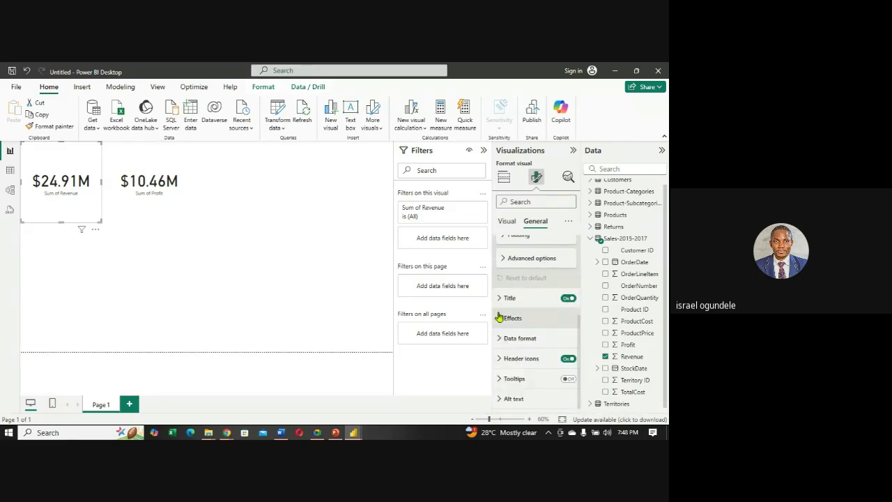
pyautogui.click(499, 299)
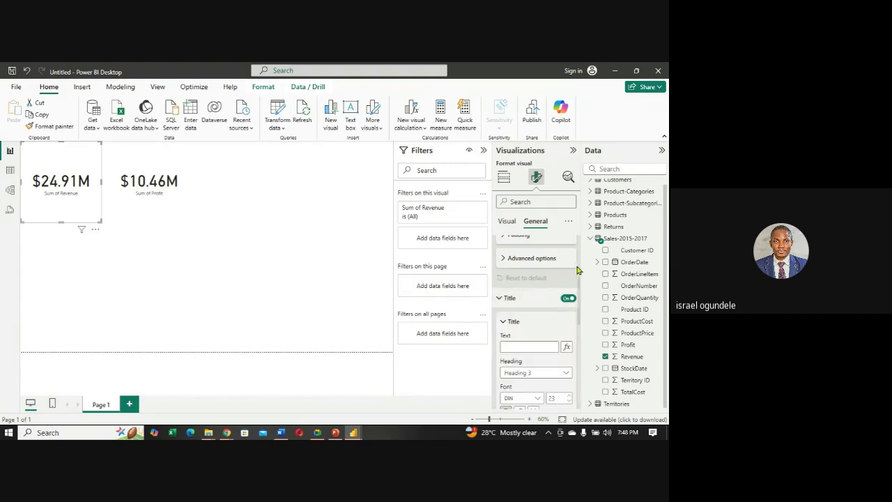
pyautogui.moveTo(575, 279); pyautogui.dragTo(573, 259)
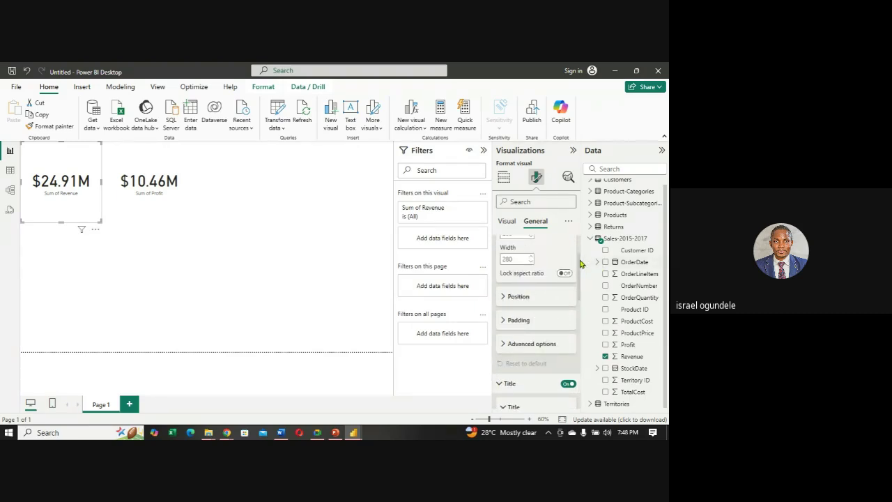
pyautogui.moveTo(580, 262); pyautogui.dragTo(577, 243)
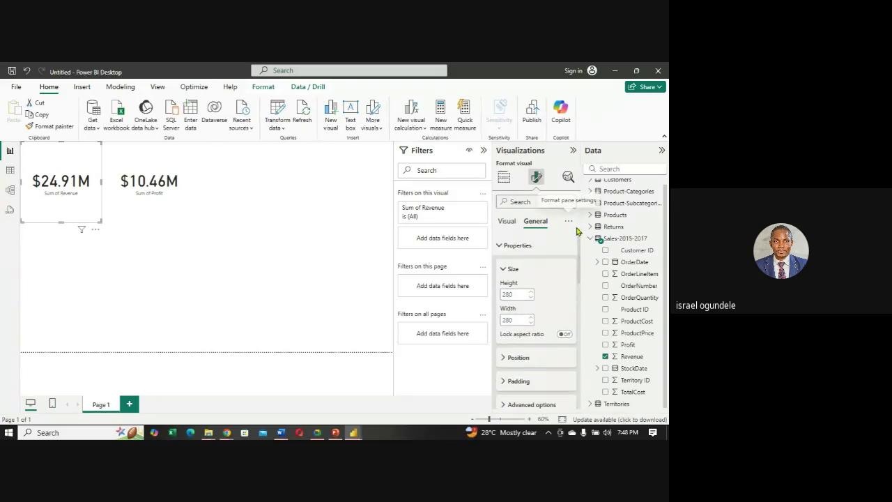
pyautogui.click(503, 248)
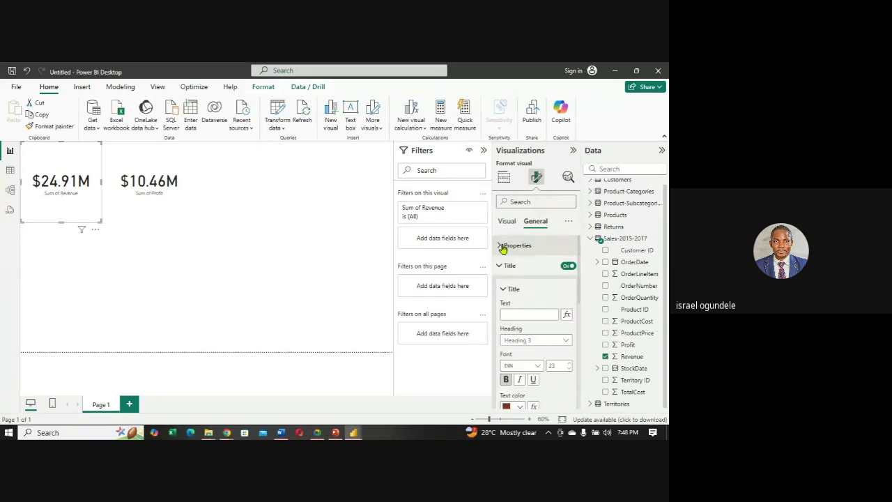
pyautogui.click(503, 247)
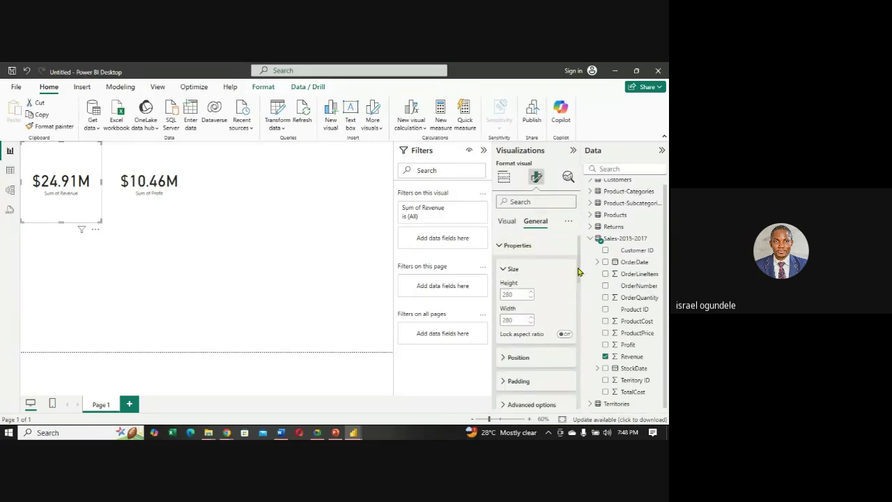
# - Review the revenue card's title options and show the table relationships in the model view
pyautogui.moveTo(578, 271); pyautogui.dragTo(574, 318)
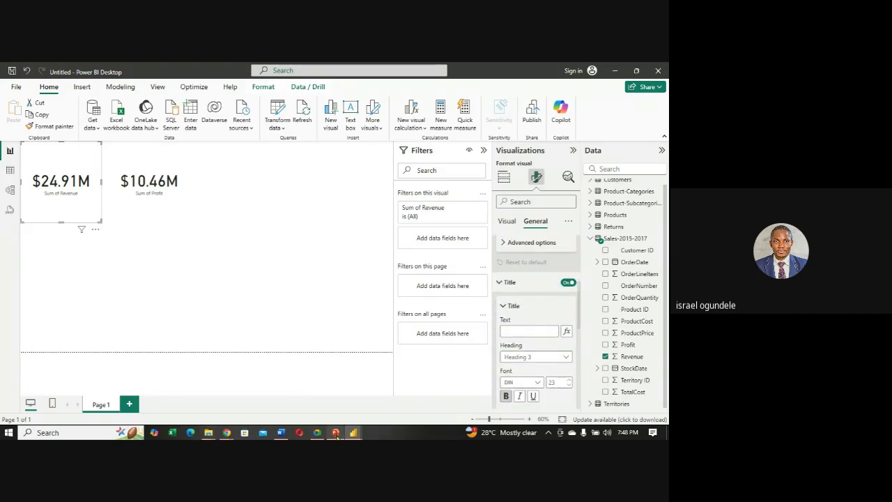
pyautogui.moveTo(318, 434)
pyautogui.click(10, 191)
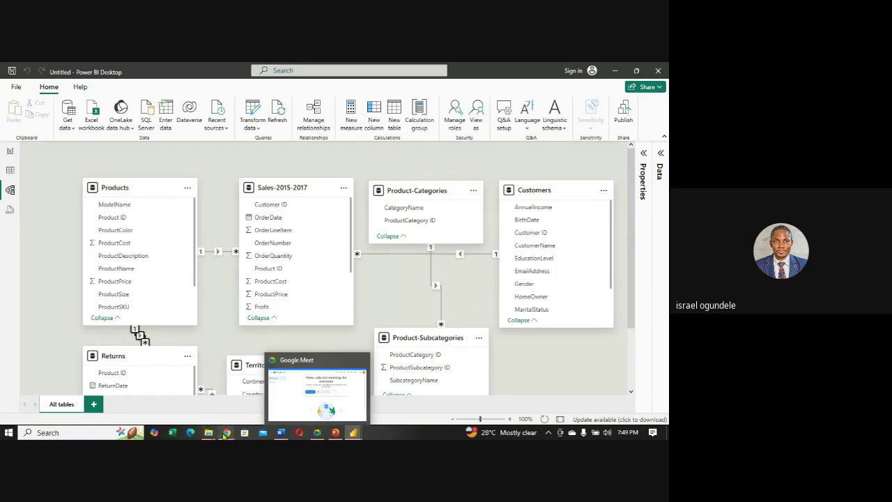
# - Switch to the Google Meet call in the browser and look through the meeting's contributor list
pyautogui.click(180, 399)
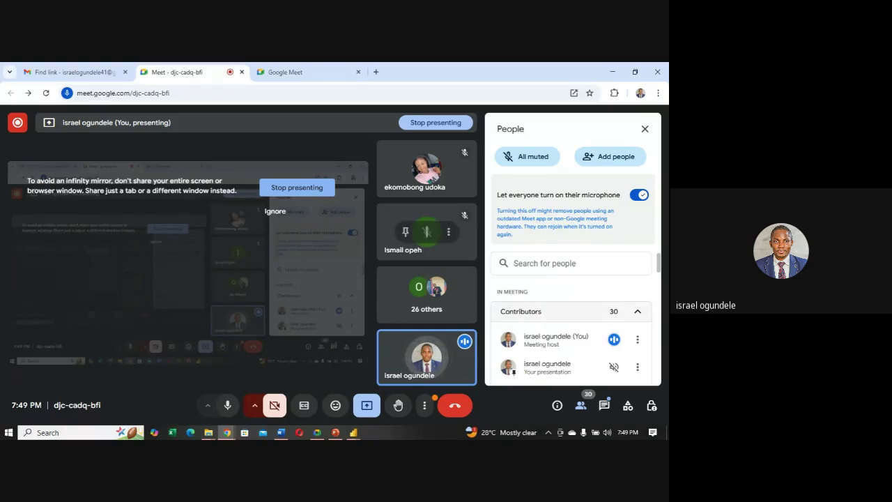
pyautogui.moveTo(658, 268); pyautogui.dragTo(649, 219)
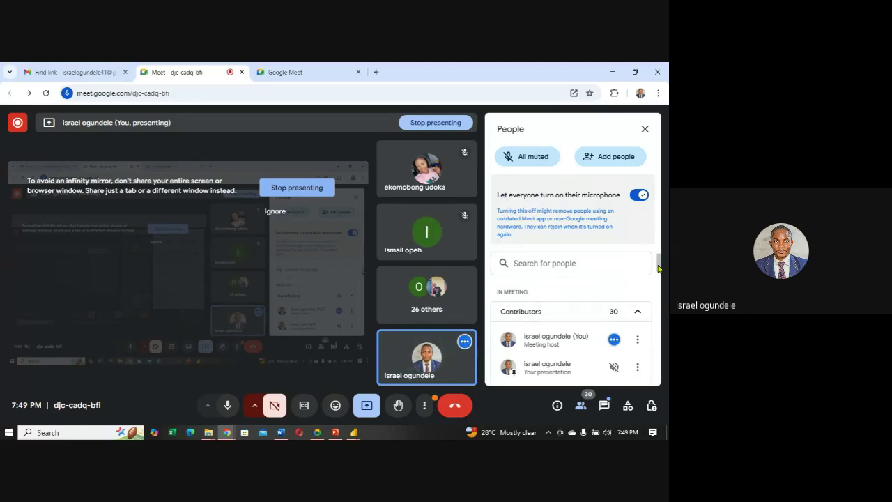
pyautogui.moveTo(658, 268); pyautogui.dragTo(661, 299)
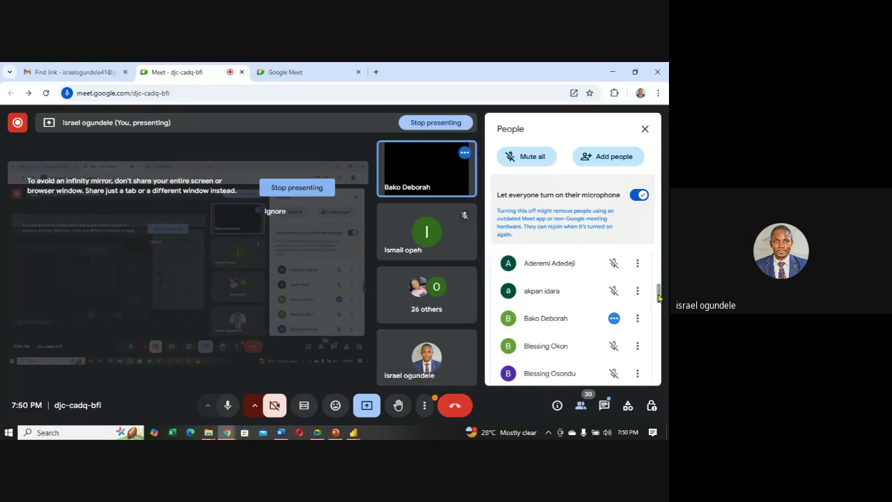
pyautogui.moveTo(658, 298); pyautogui.dragTo(659, 303)
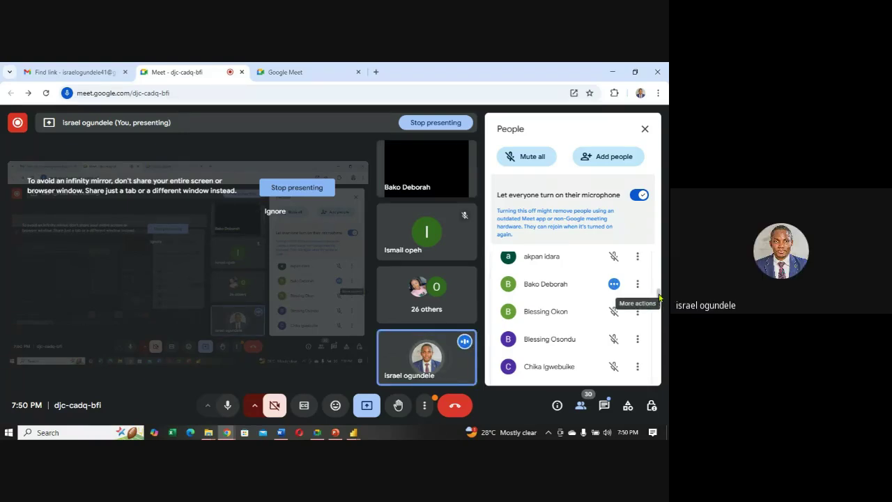
pyautogui.moveTo(659, 299); pyautogui.dragTo(659, 333)
pyautogui.scroll(6, 649, 303)
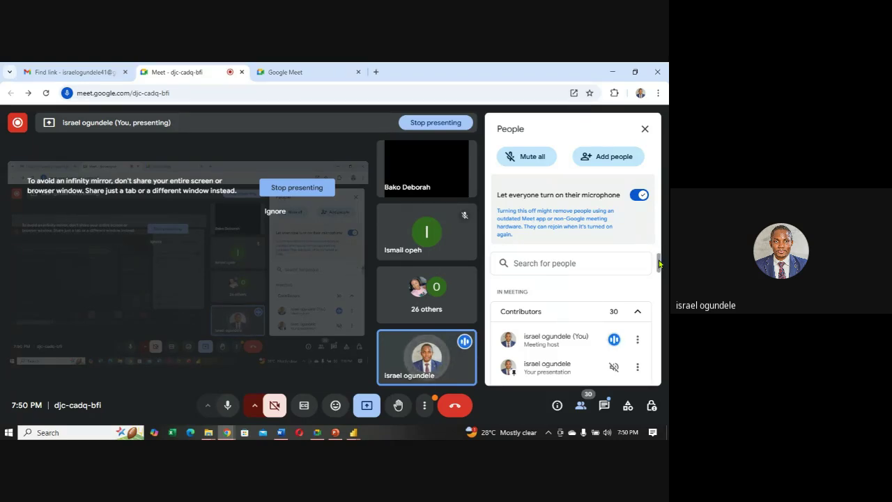
pyautogui.moveTo(659, 262); pyautogui.dragTo(658, 282)
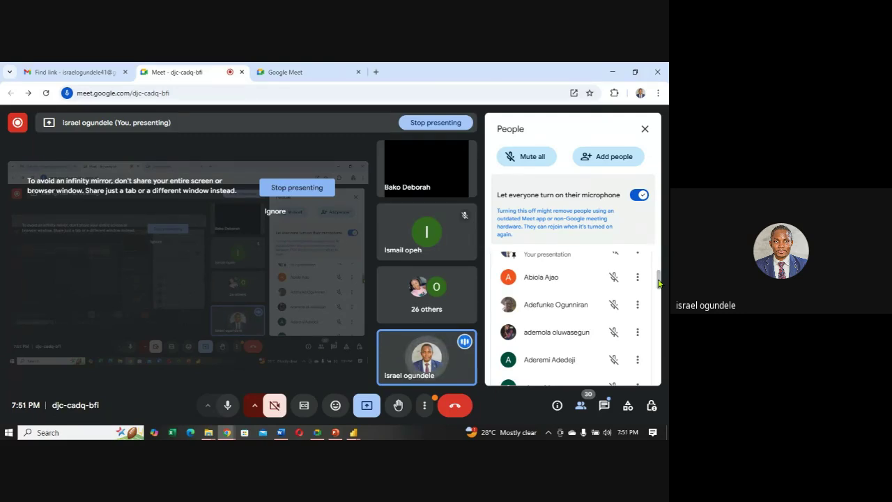
pyautogui.click(425, 406)
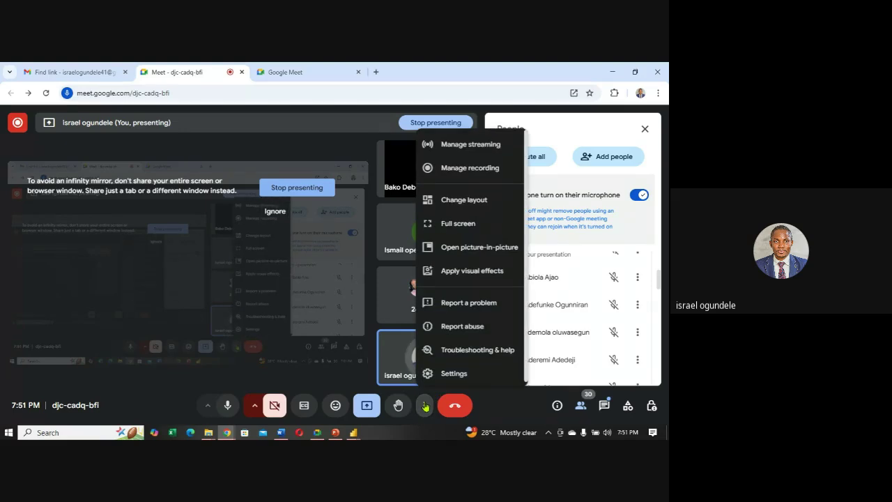
pyautogui.click(425, 406)
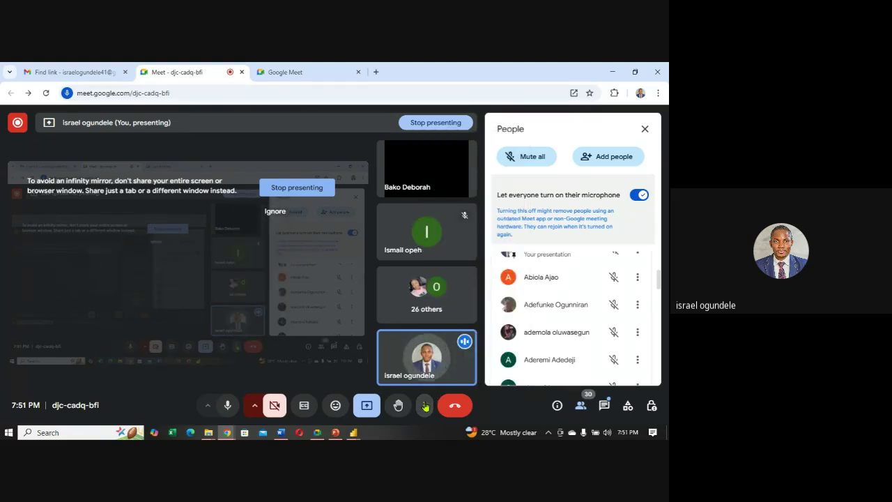
pyautogui.click(581, 405)
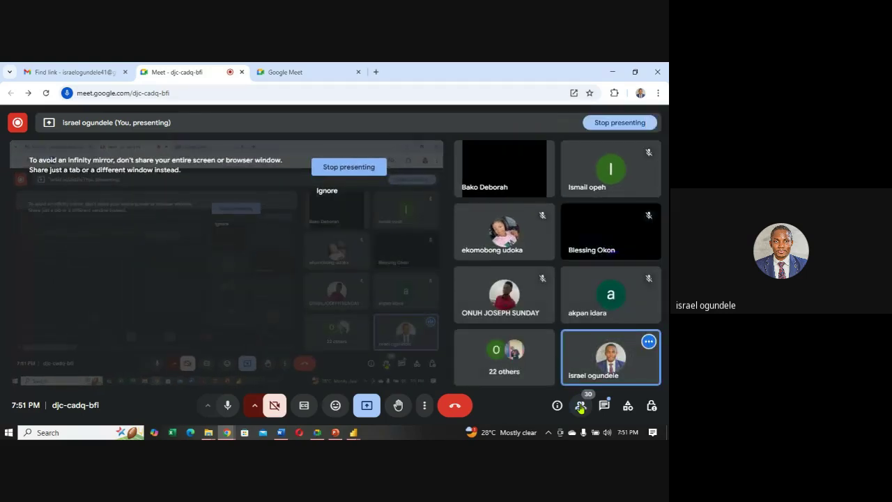
pyautogui.click(581, 405)
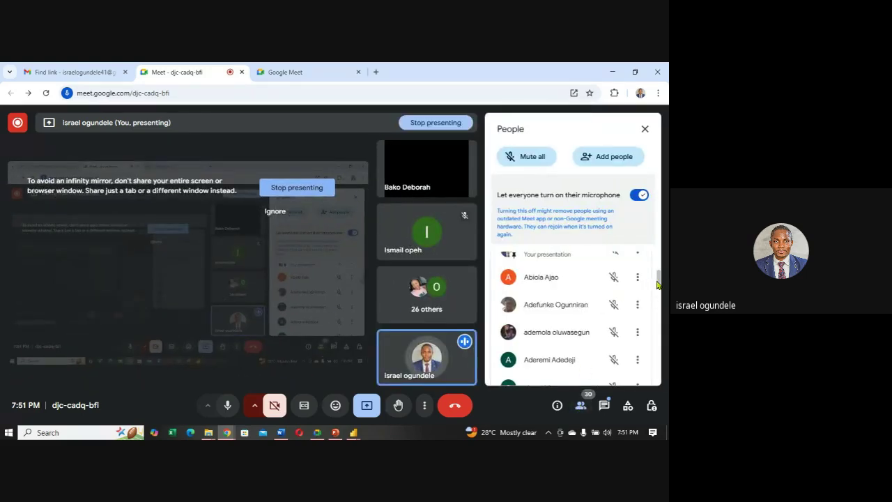
# - Check the meeting's participants down to the end of the list and return to its beginning
pyautogui.moveTo(658, 282); pyautogui.dragTo(657, 377)
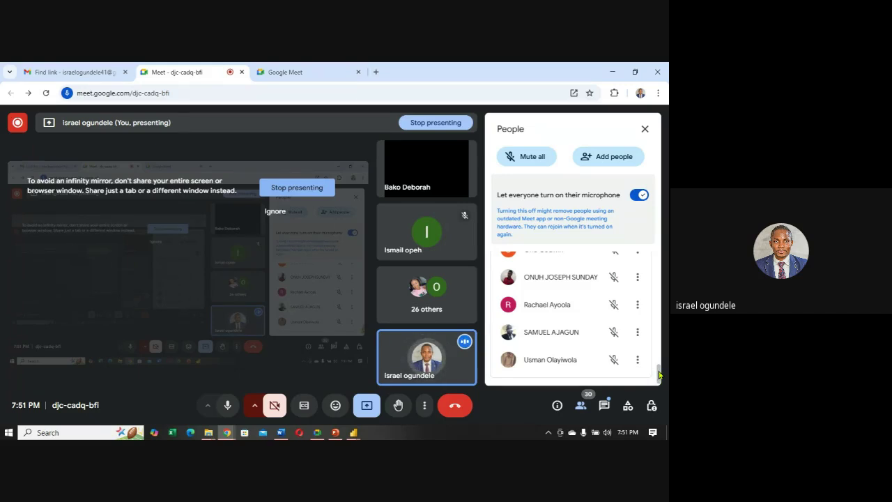
pyautogui.moveTo(659, 375); pyautogui.dragTo(644, 258)
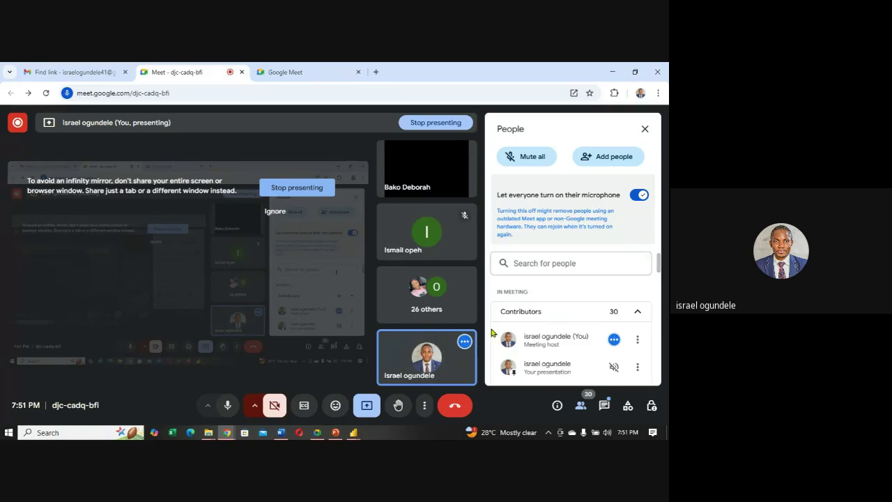
pyautogui.moveTo(414, 371)
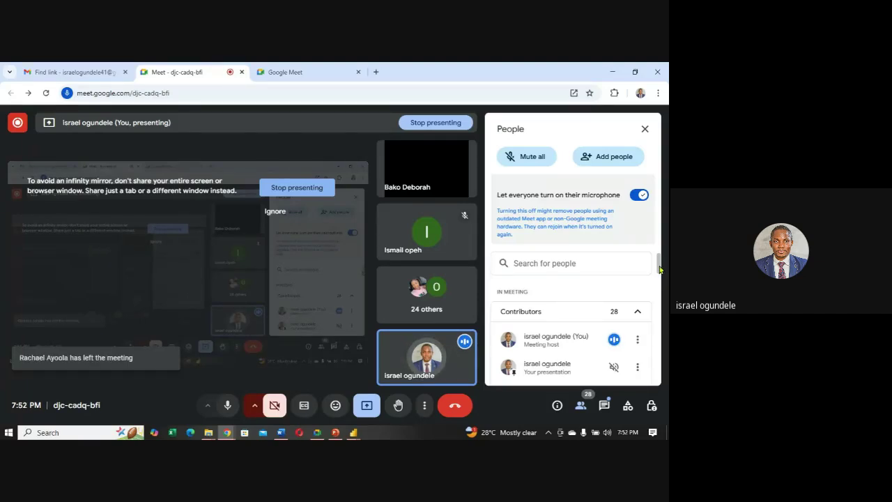
pyautogui.scroll(-1, 659, 269)
pyautogui.scroll(1, 659, 265)
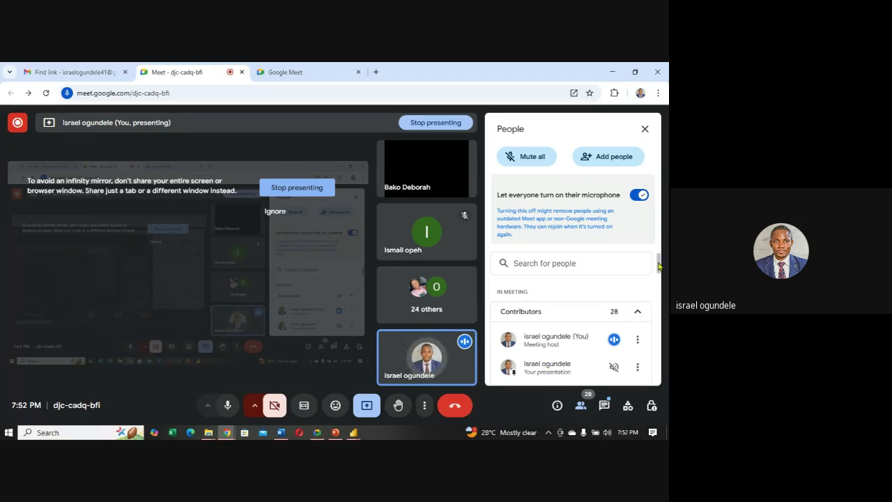
pyautogui.moveTo(659, 265); pyautogui.dragTo(648, 233)
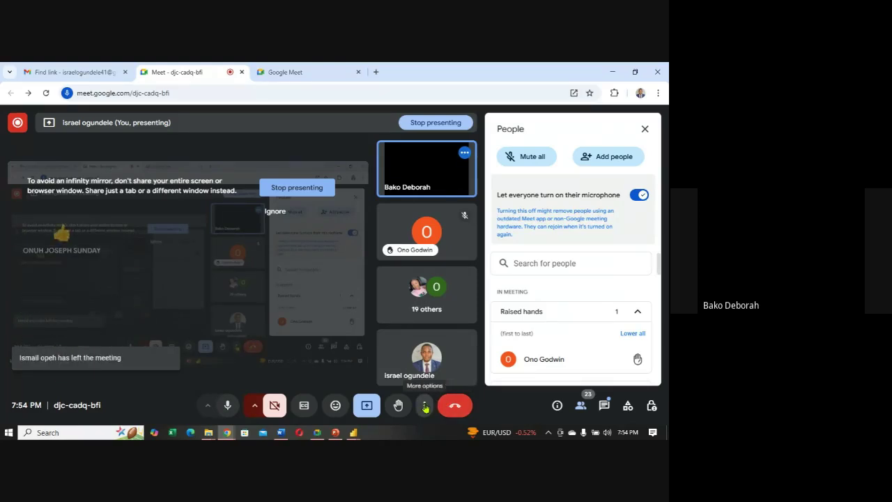
# - Stop the meeting's recording from the recording management options
pyautogui.click(420, 404)
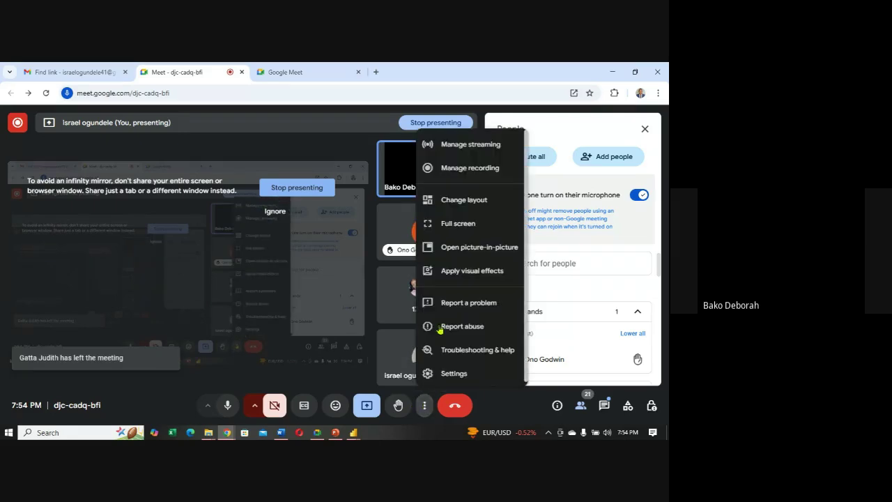
pyautogui.click(468, 170)
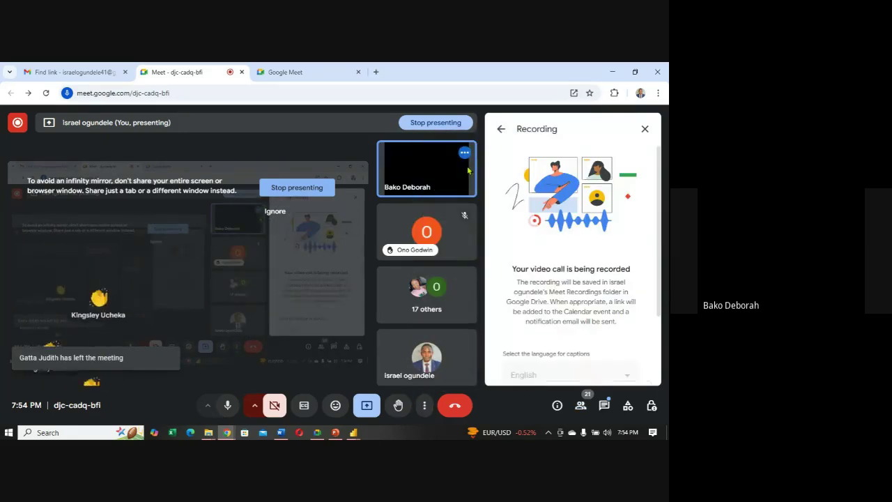
pyautogui.scroll(-3, 649, 350)
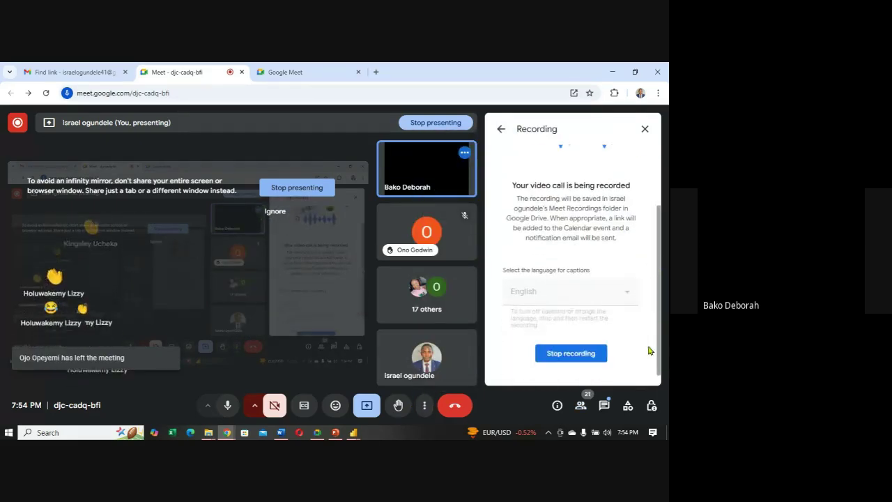
pyautogui.click(569, 342)
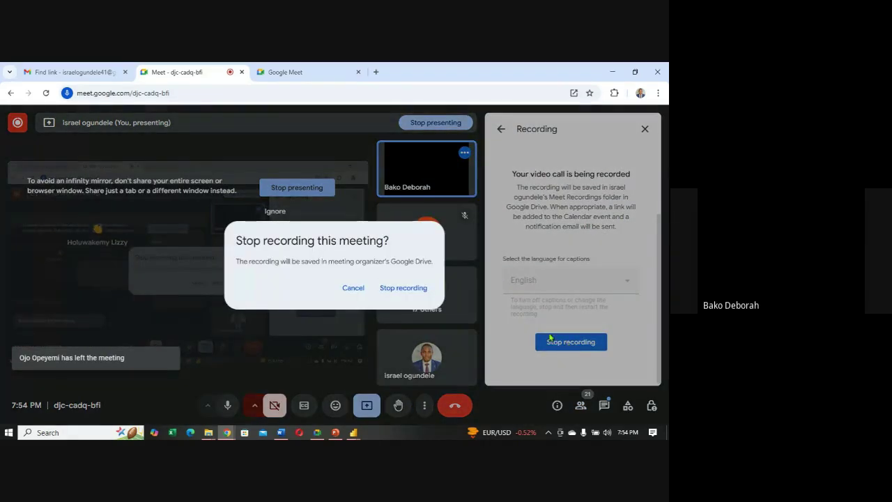